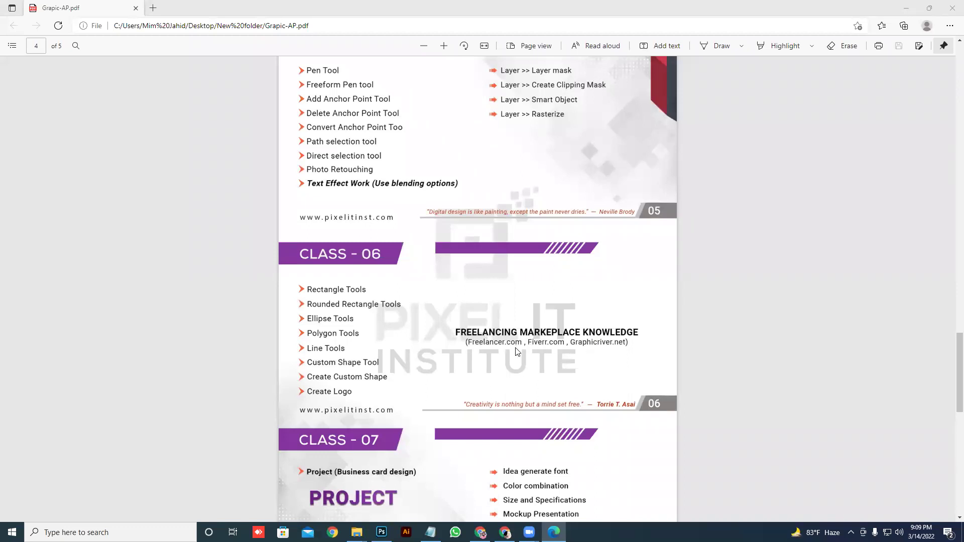
Step: Bring Edge to the front and dismiss the search-improvement notice over the course PDF
{"action": "scroll", "coordinate": [517, 347], "scroll_direction": "down", "scroll_amount": 10}
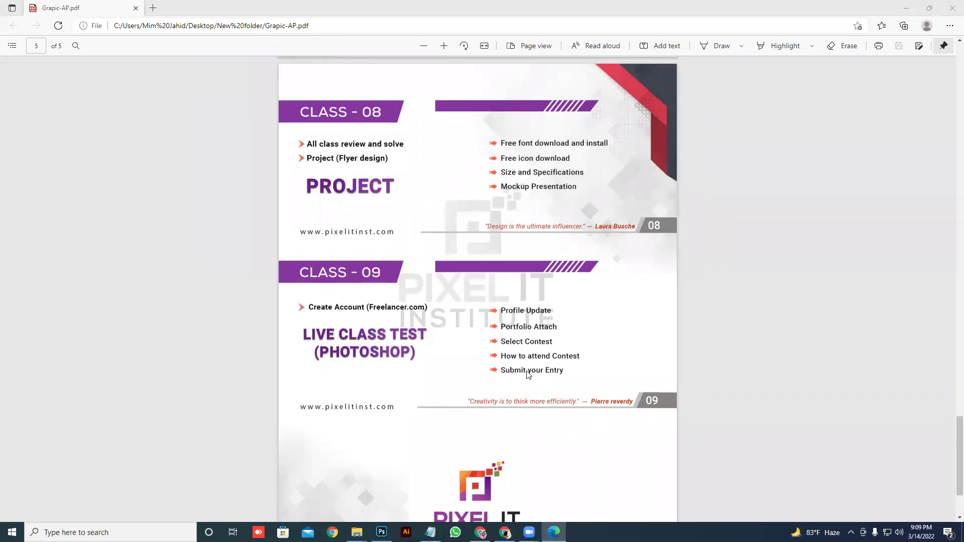
{"action": "scroll", "coordinate": [528, 374], "scroll_direction": "up", "scroll_amount": 10}
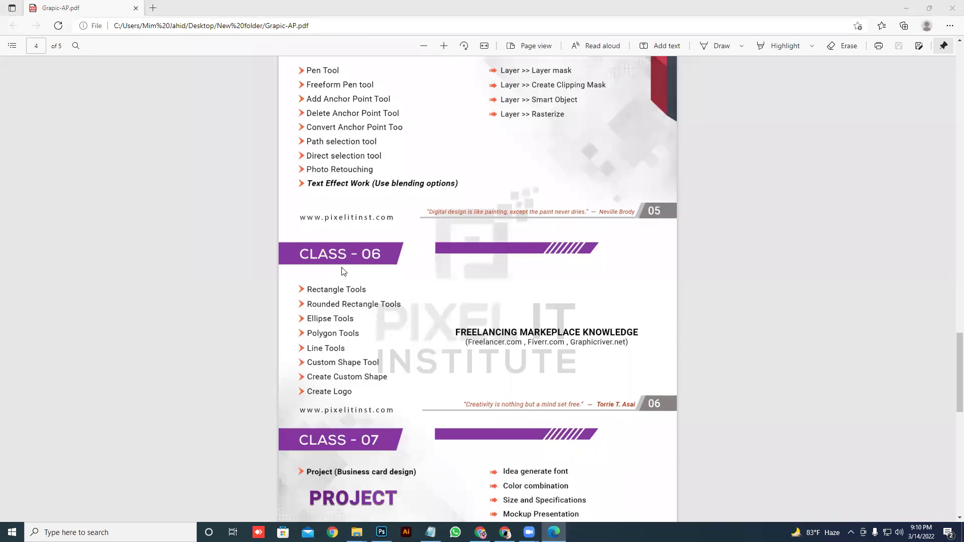
{"action": "key", "text": "alt+Tab"}
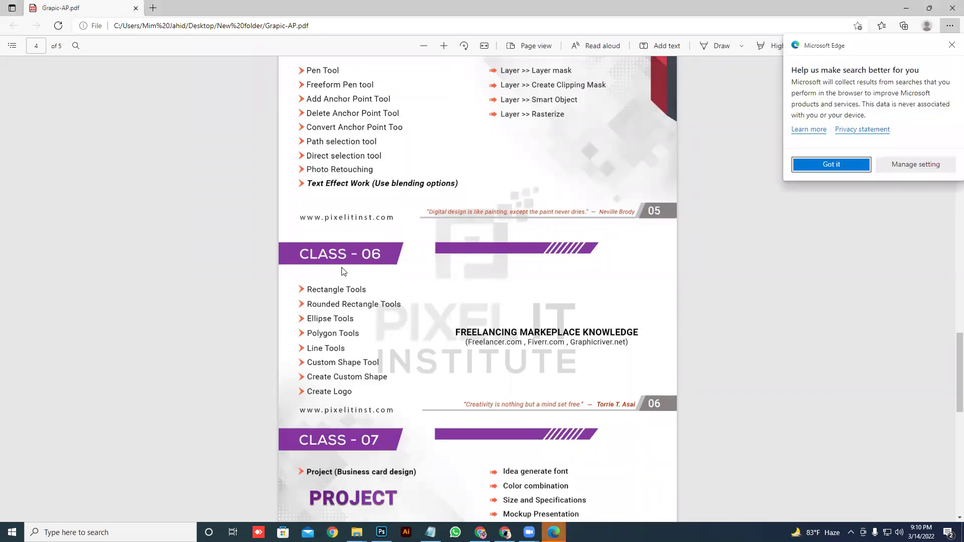
{"action": "left_click", "coordinate": [950, 47]}
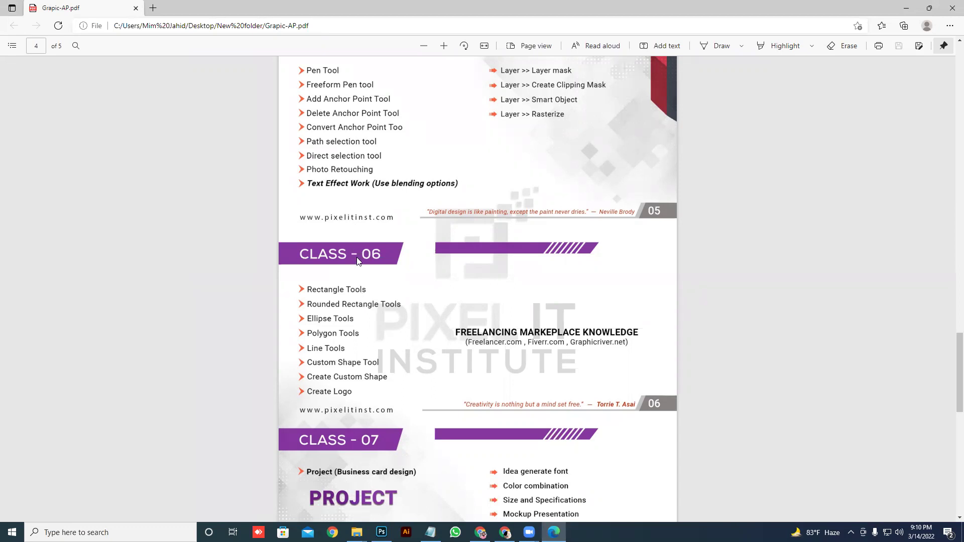
{"action": "scroll", "coordinate": [353, 315], "scroll_direction": "down", "scroll_amount": 5}
{"action": "scroll", "coordinate": [374, 190], "scroll_direction": "up", "scroll_amount": 3}
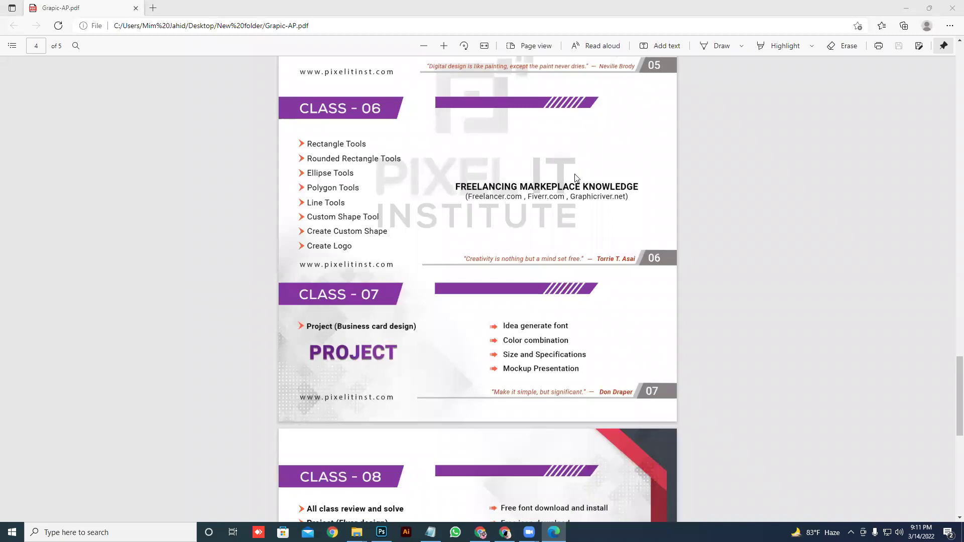
Step: Zoom the PDF in four steps and scroll so the Class 06 shape-tool list is centred
{"action": "left_click", "coordinate": [444, 45]}
{"action": "left_click", "coordinate": [444, 46]}
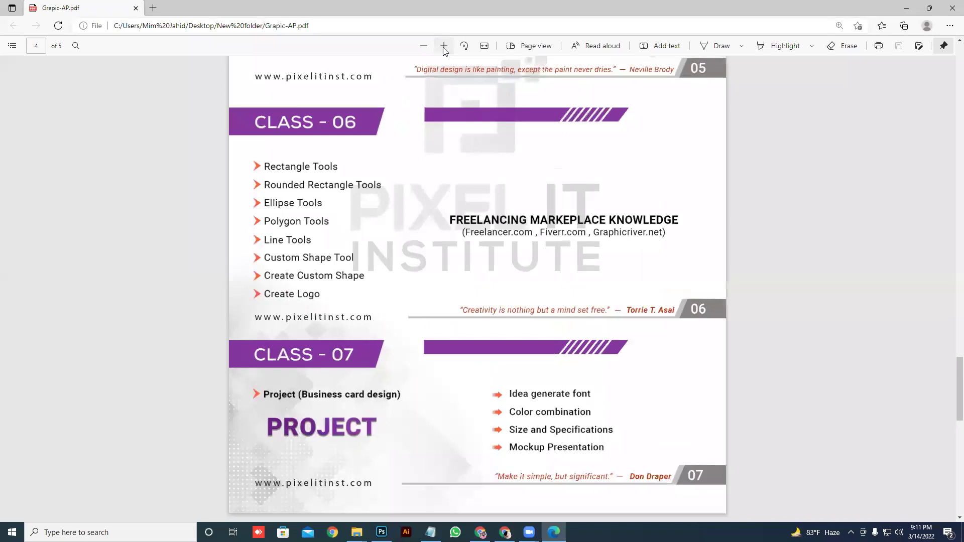
{"action": "left_click", "coordinate": [444, 46]}
{"action": "left_click", "coordinate": [444, 46]}
{"action": "scroll", "coordinate": [502, 281], "scroll_direction": "down", "scroll_amount": 2}
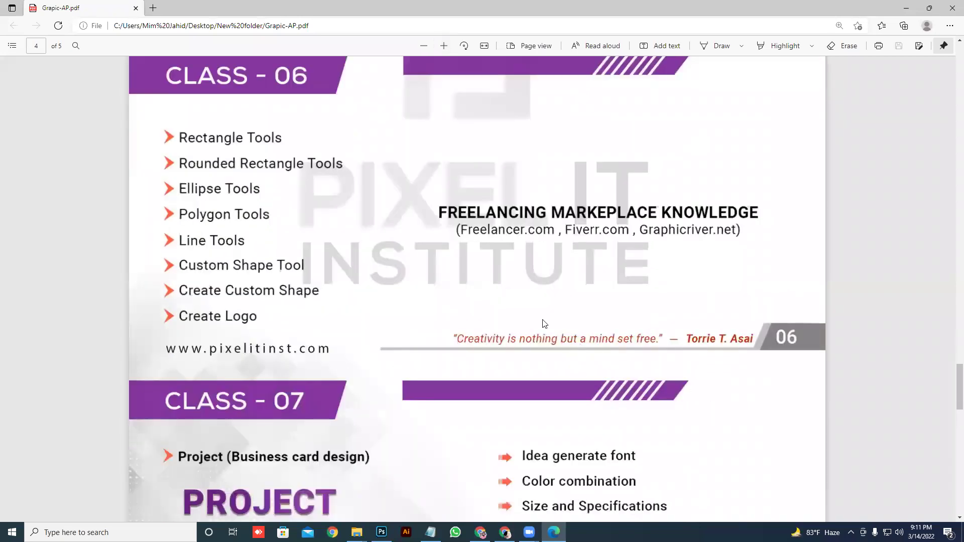
{"action": "scroll", "coordinate": [545, 324], "scroll_direction": "up", "scroll_amount": 4}
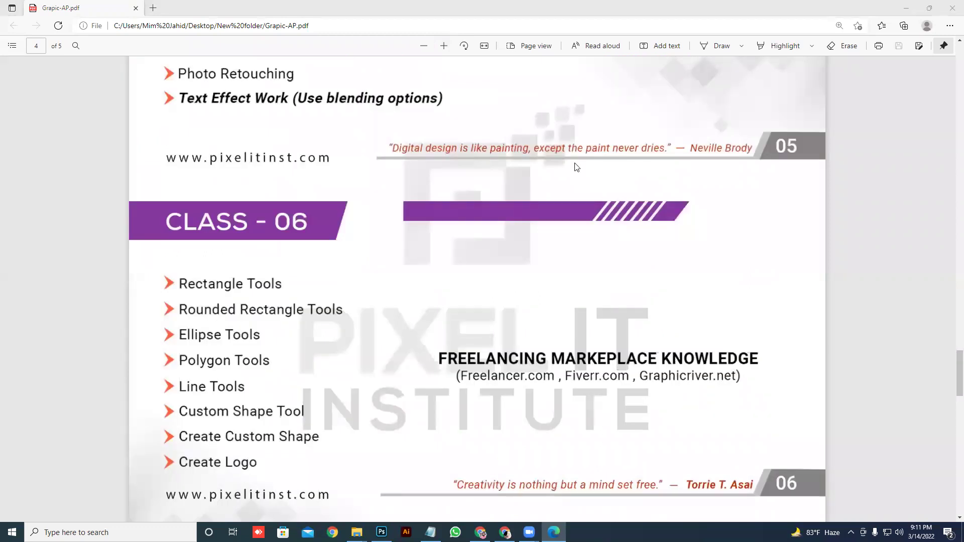
{"action": "scroll", "coordinate": [312, 275], "scroll_direction": "down", "scroll_amount": 2}
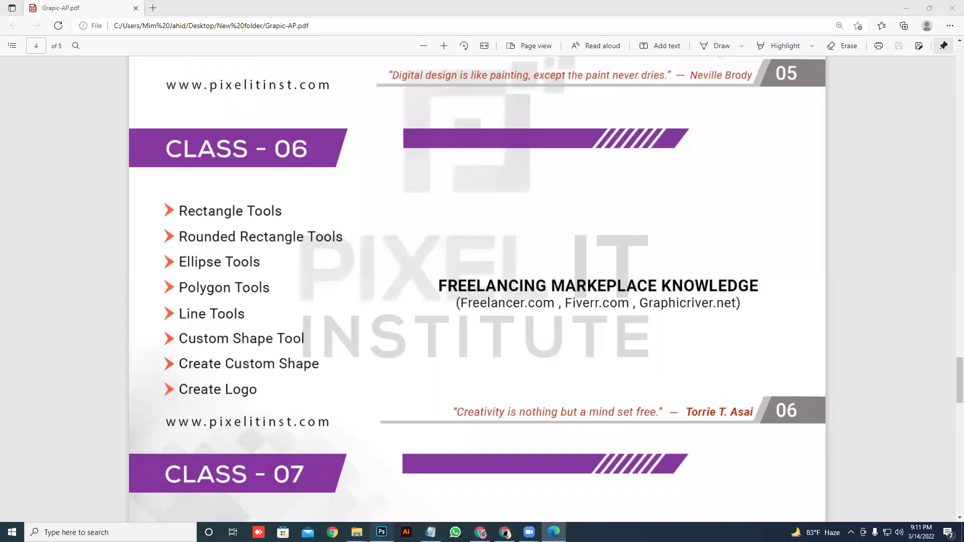
{"action": "left_click", "coordinate": [381, 532]}
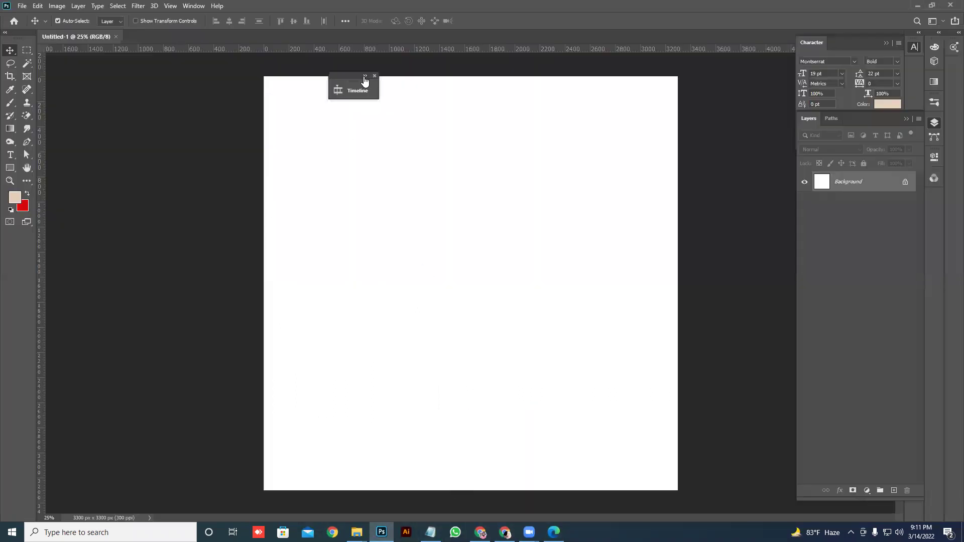
Step: Close the floating Timeline panel
{"action": "left_click_drag", "start_coordinate": [351, 79], "coordinate": [703, 205]}
{"action": "left_click", "coordinate": [726, 200]}
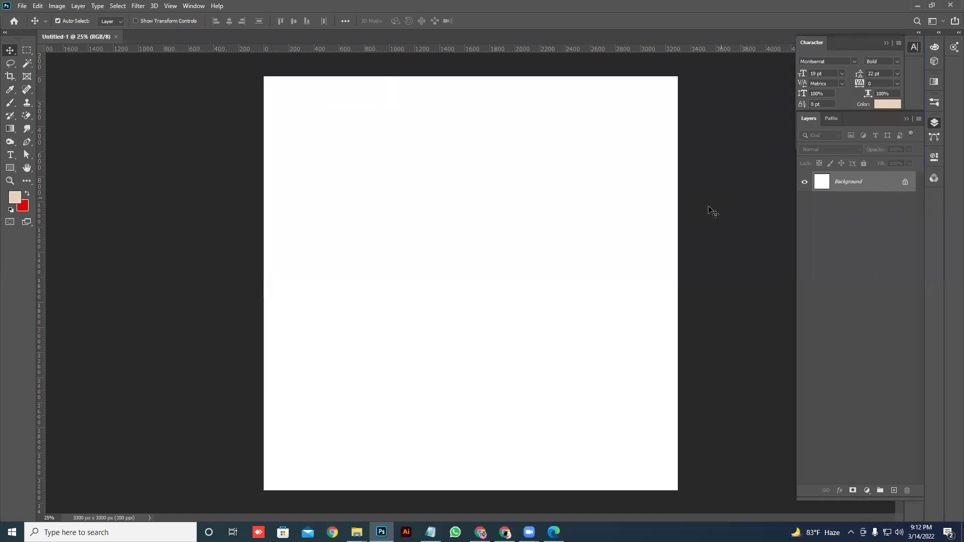
{"action": "left_click", "coordinate": [13, 169]}
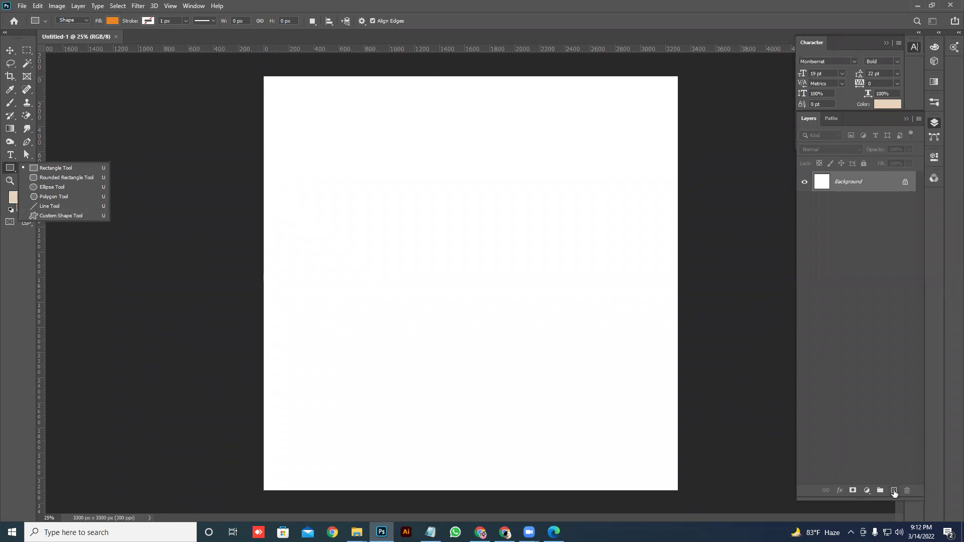
Step: Fill a rectangular selection red on a new layer, deselect, then delete that layer
{"action": "left_click", "coordinate": [894, 491]}
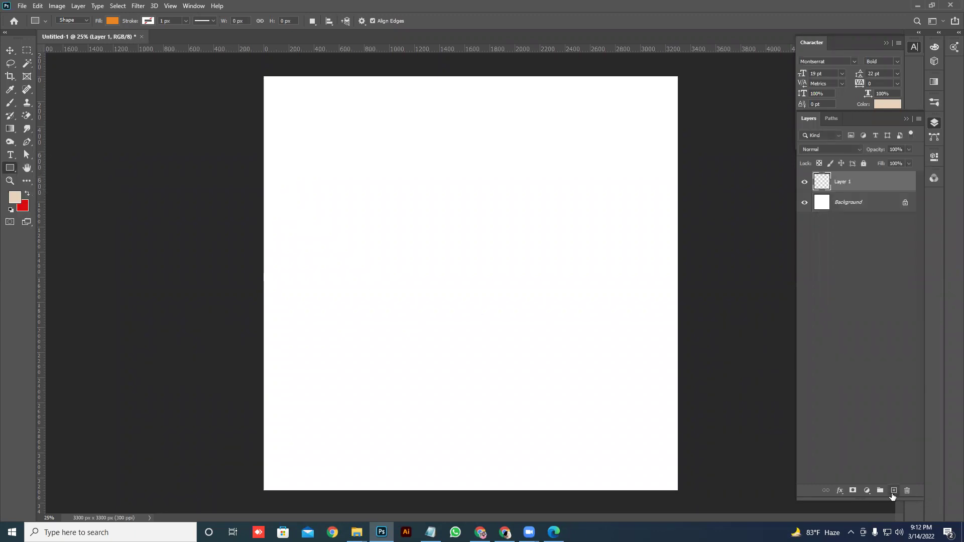
{"action": "left_click", "coordinate": [27, 50]}
{"action": "left_click_drag", "start_coordinate": [407, 228], "coordinate": [647, 337]}
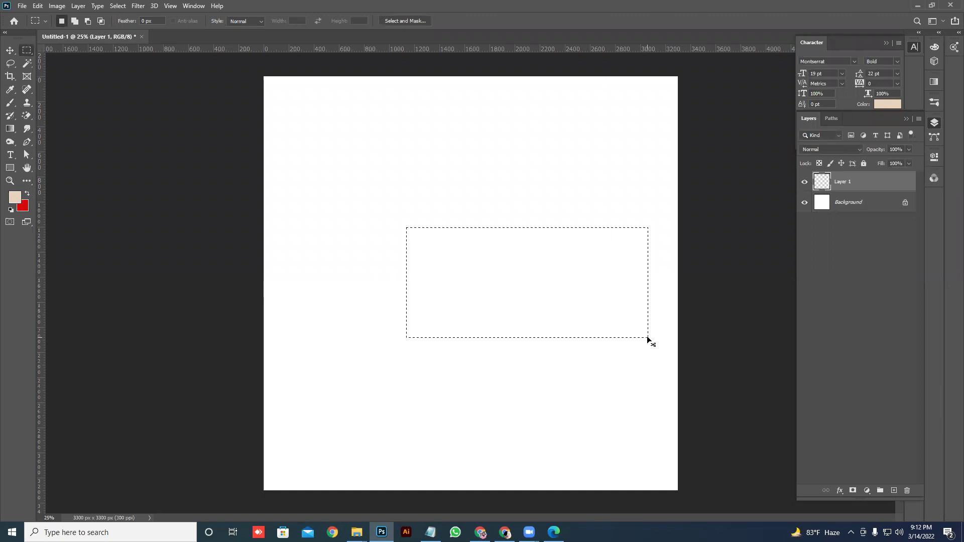
{"action": "key", "text": "ctrl+BackSpace"}
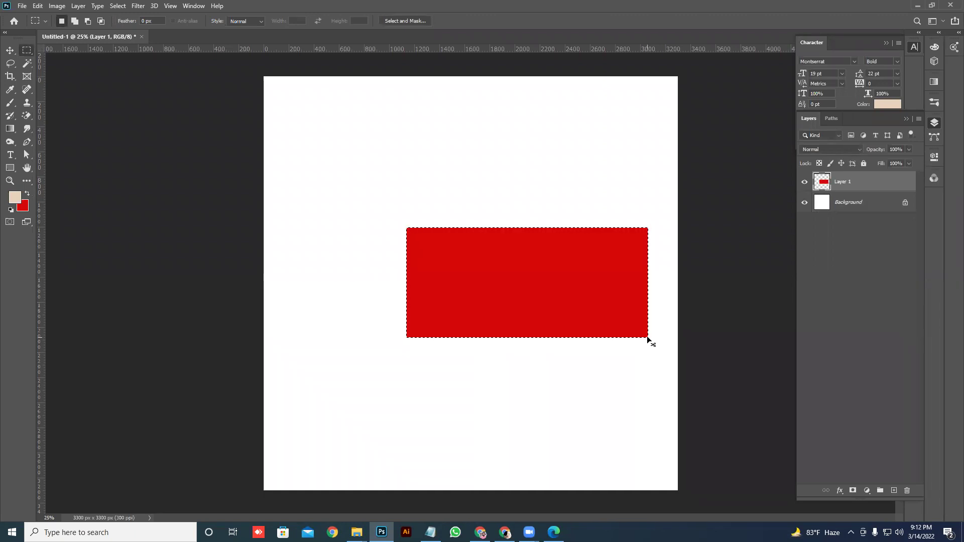
{"action": "key", "text": "ctrl+d"}
{"action": "key", "text": "Delete"}
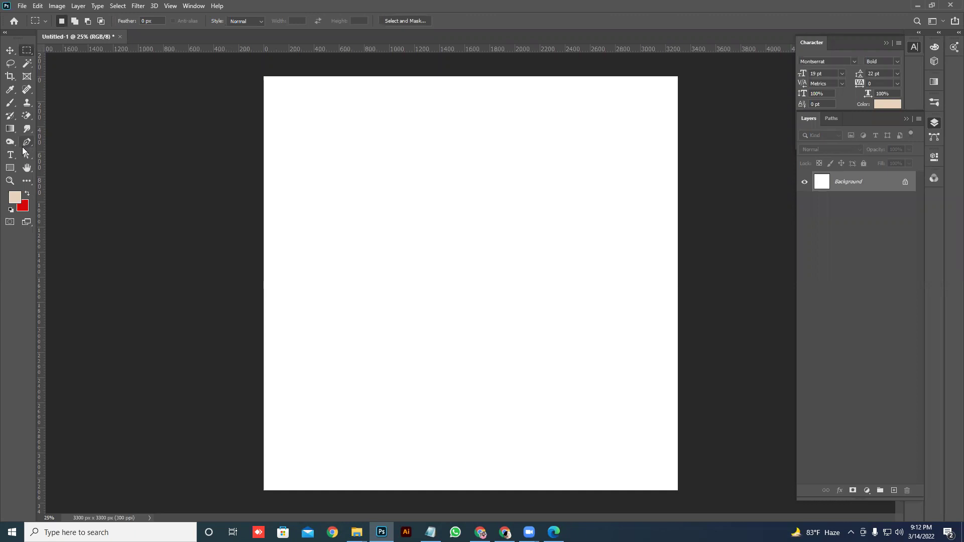
Step: With the Rectangle Tool, draw the first orange rectangle in the upper left of the canvas
{"action": "left_click", "coordinate": [10, 168]}
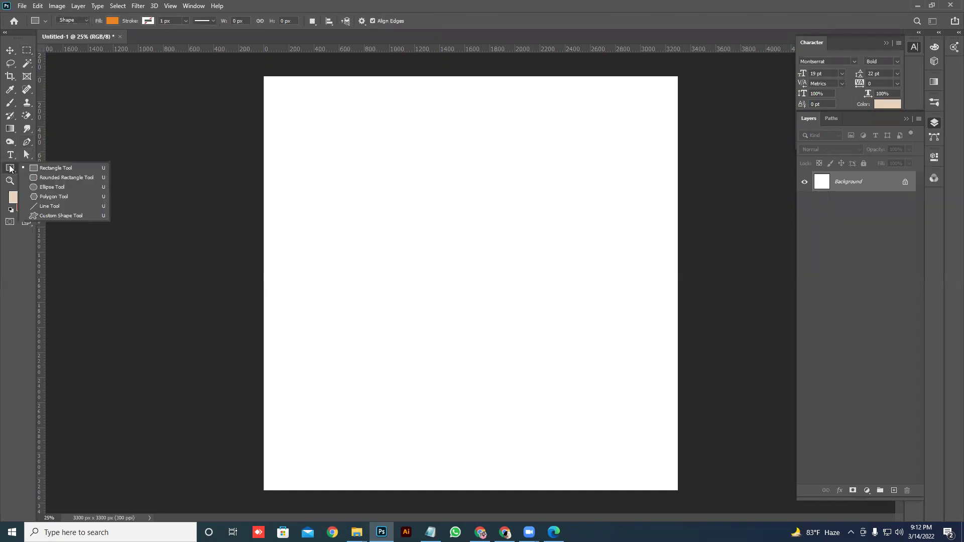
{"action": "left_click", "coordinate": [57, 168]}
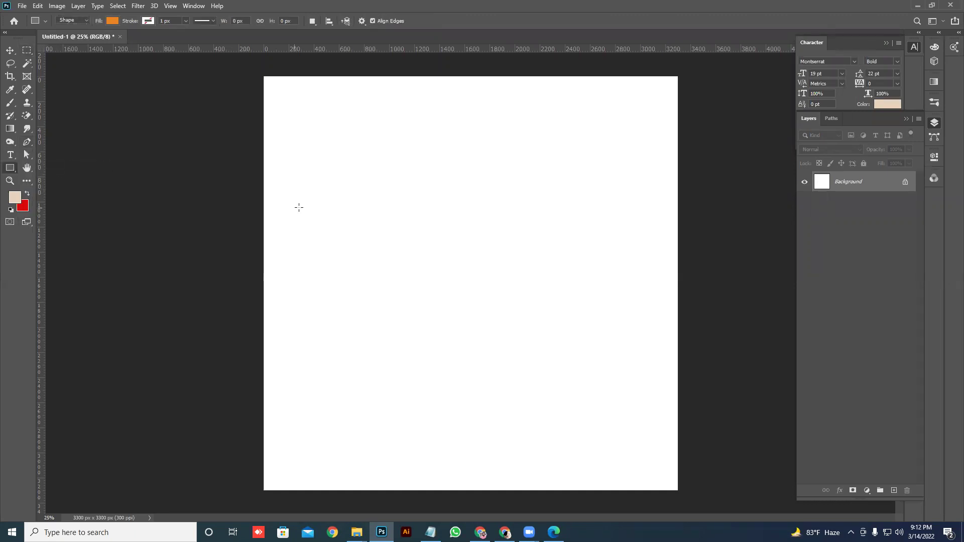
{"action": "left_click_drag", "start_coordinate": [293, 169], "coordinate": [519, 258]}
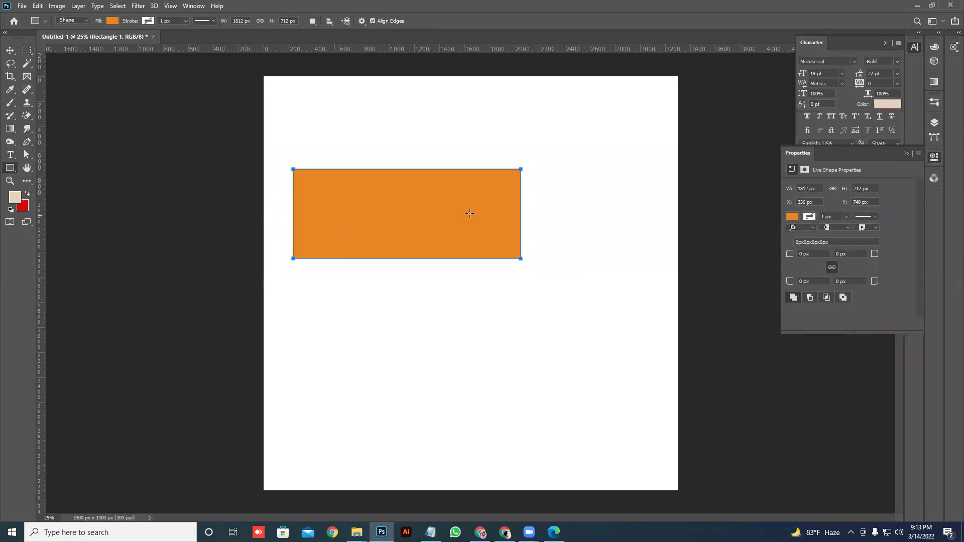
{"action": "left_click", "coordinate": [905, 156]}
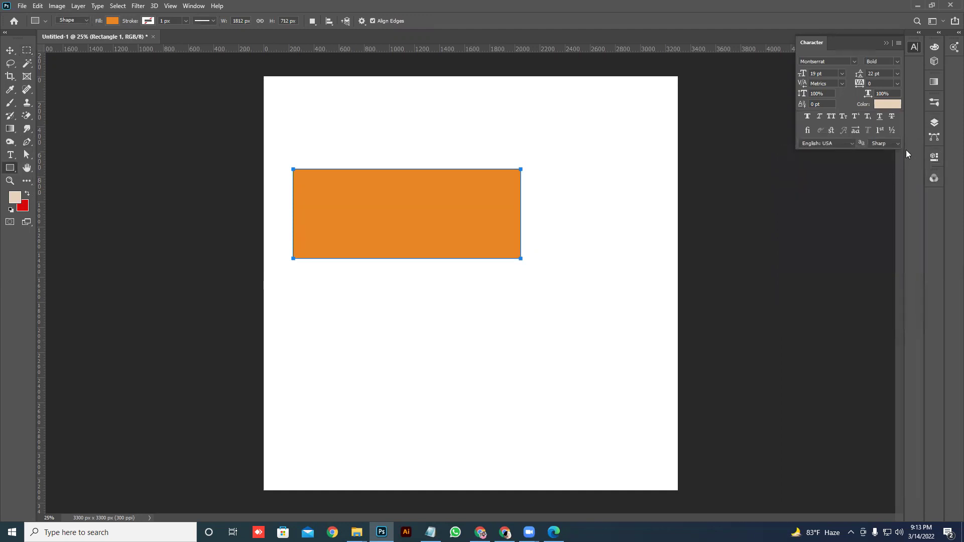
{"action": "left_click", "coordinate": [935, 157]}
{"action": "left_click", "coordinate": [939, 156]}
{"action": "left_click_drag", "start_coordinate": [942, 159], "coordinate": [930, 169]}
{"action": "left_click", "coordinate": [935, 166]}
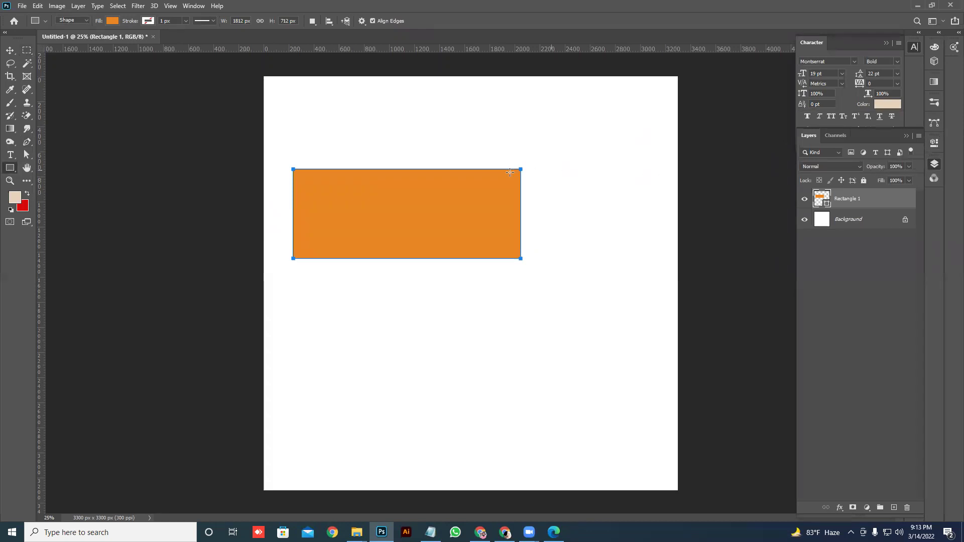
Step: Draw three more rectangles: one above-right, a tall narrow one, and a small one below
{"action": "left_click_drag", "start_coordinate": [418, 114], "coordinate": [576, 168]}
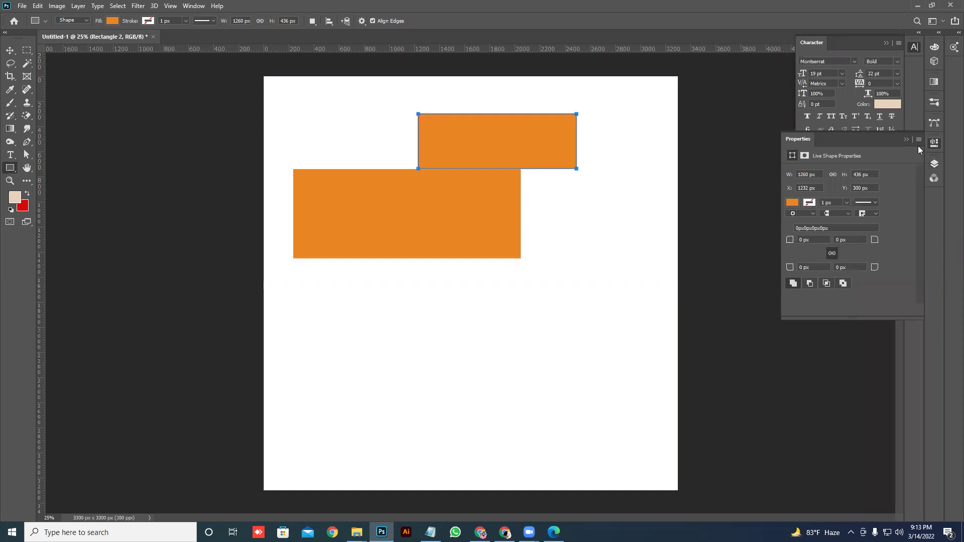
{"action": "left_click_drag", "start_coordinate": [935, 144], "coordinate": [944, 60]}
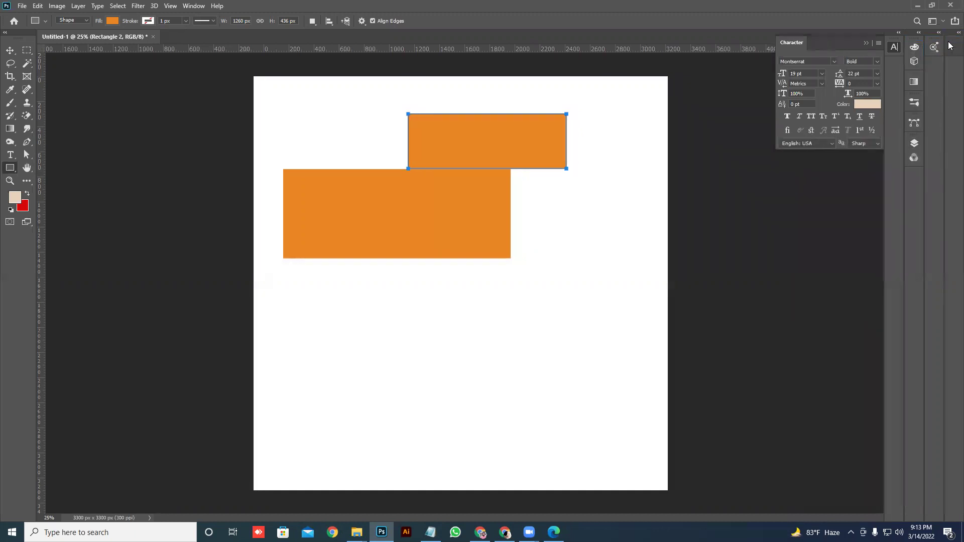
{"action": "left_click", "coordinate": [914, 144]}
{"action": "left_click_drag", "start_coordinate": [541, 226], "coordinate": [583, 292]}
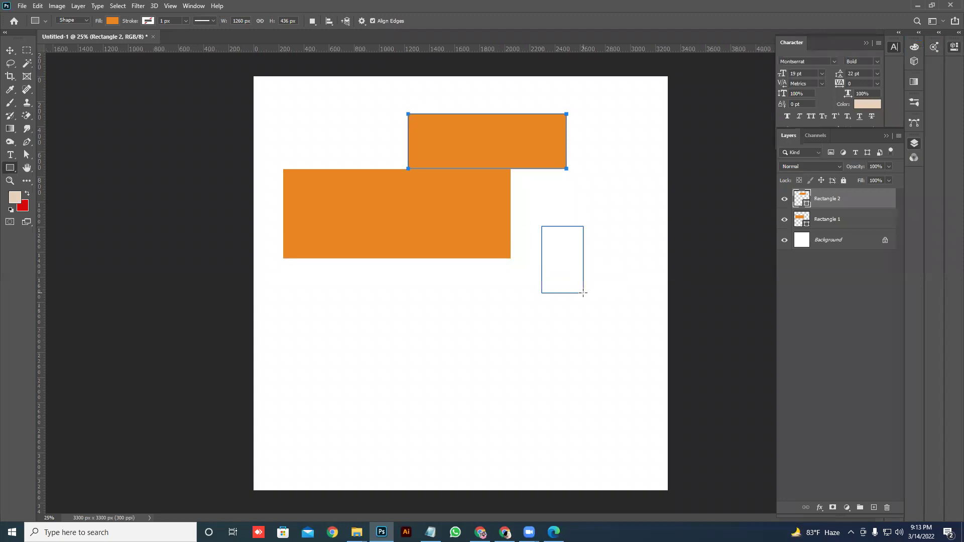
{"action": "left_click_drag", "start_coordinate": [442, 304], "coordinate": [488, 332]}
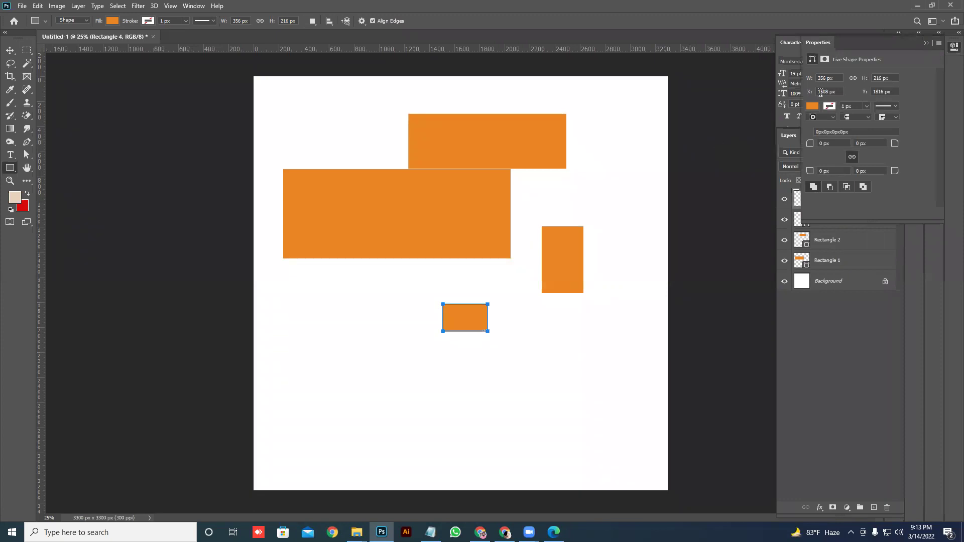
Step: Tidy the panel dock so the Layers panel shows Rectangle 1–4
{"action": "left_click", "coordinate": [926, 43]}
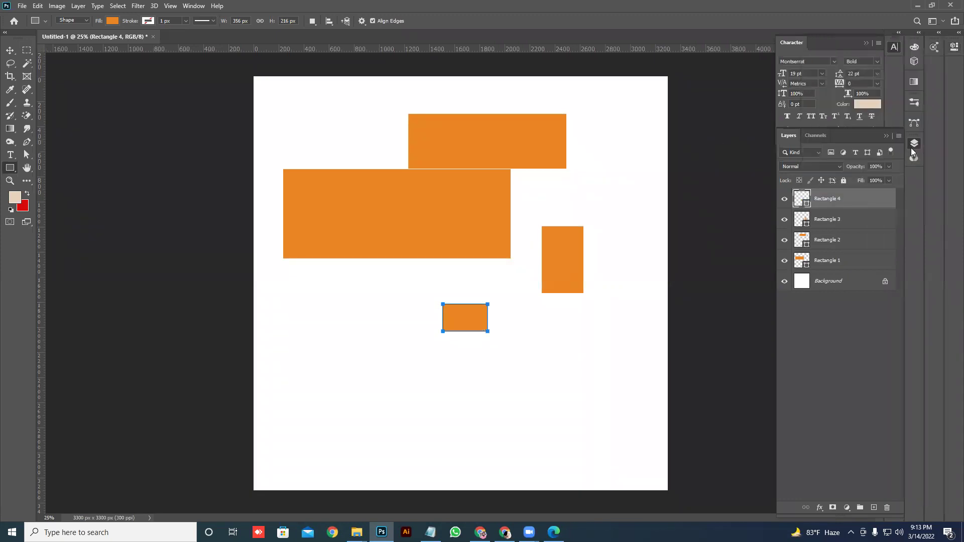
{"action": "left_click", "coordinate": [913, 146]}
{"action": "left_click_drag", "start_coordinate": [912, 167], "coordinate": [914, 174]}
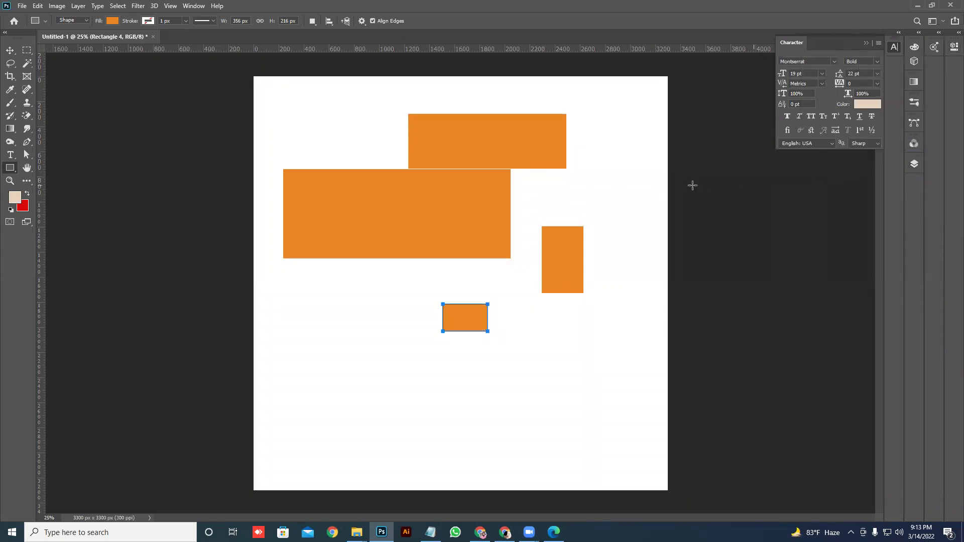
{"action": "right_click", "coordinate": [12, 171]}
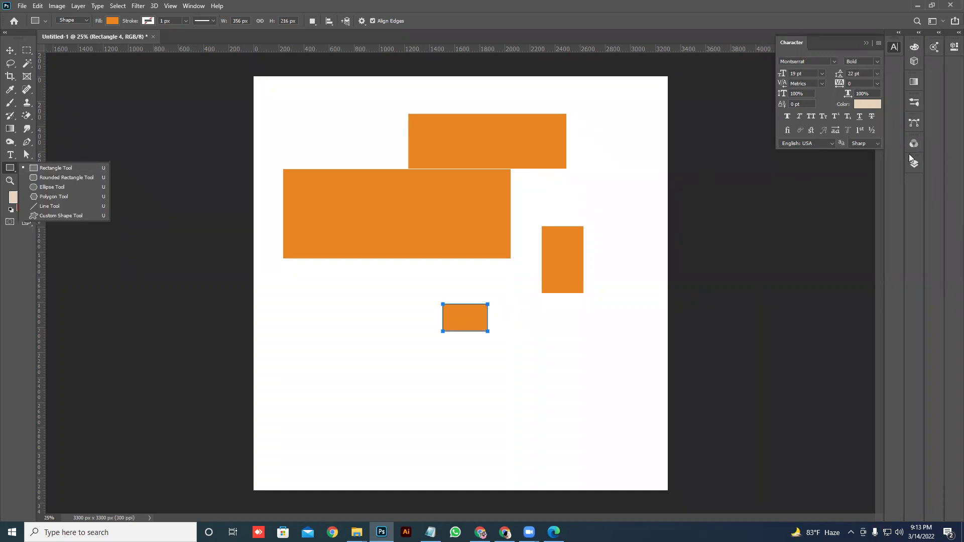
{"action": "left_click_drag", "start_coordinate": [953, 46], "coordinate": [750, 74]}
{"action": "left_click", "coordinate": [758, 62]}
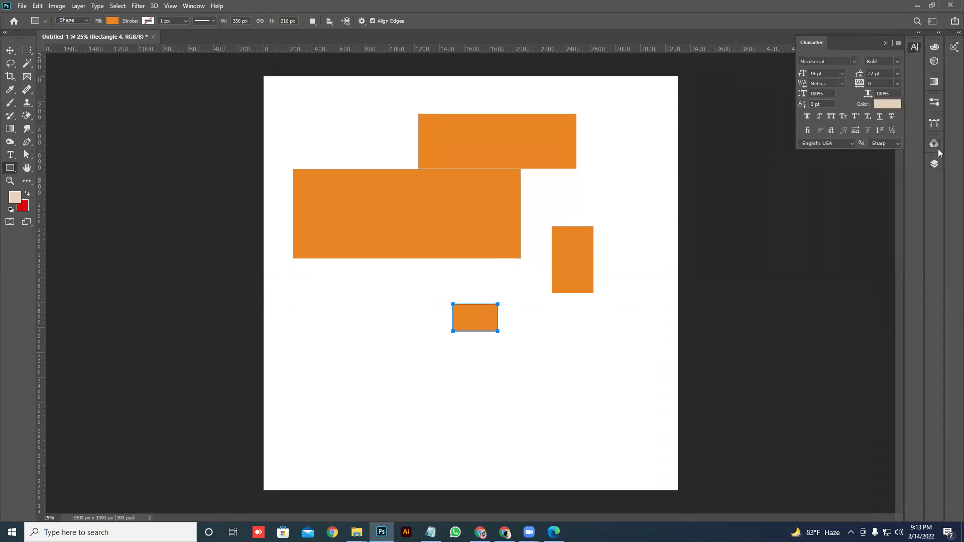
{"action": "left_click", "coordinate": [934, 164]}
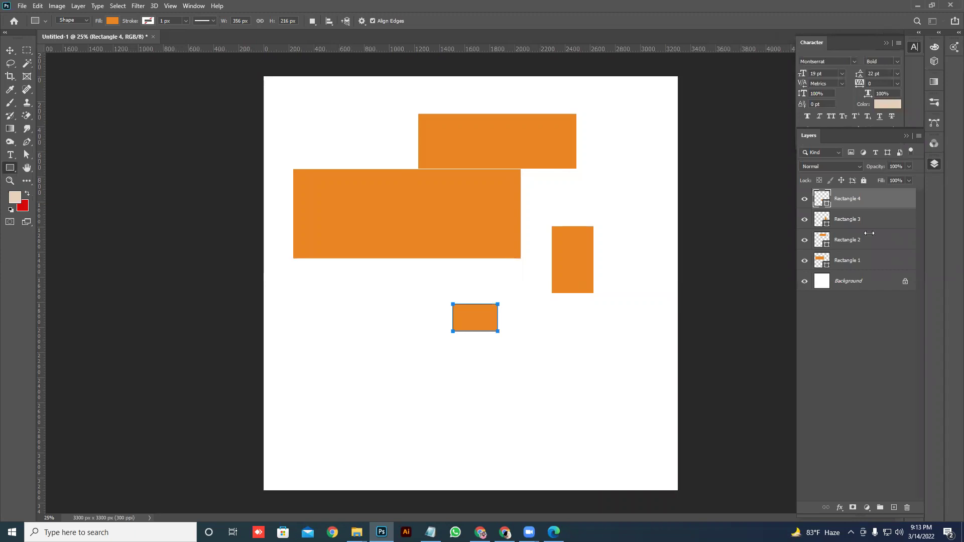
Step: Recolour Rectangle 4 to ff0000 in the Color Picker, then delete it
{"action": "double_click", "coordinate": [826, 203]}
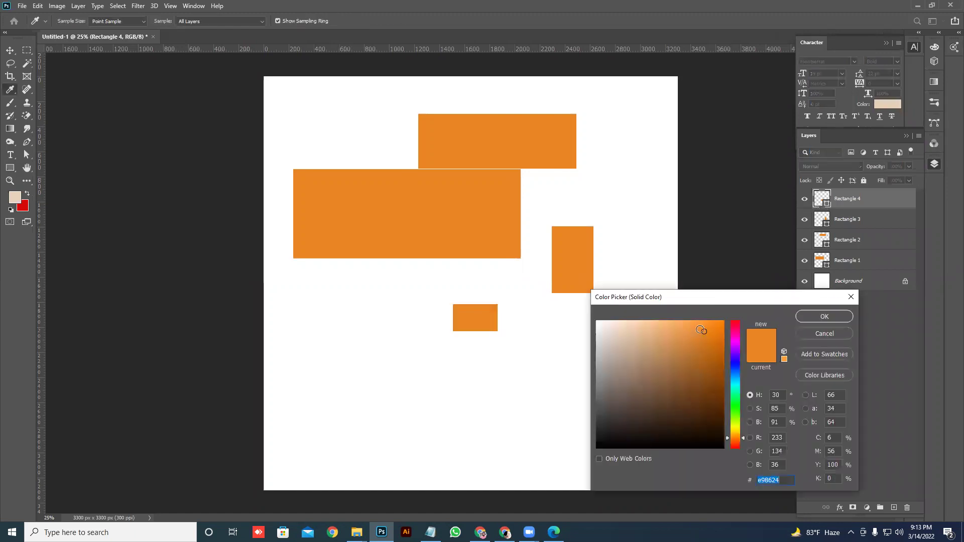
{"action": "type", "text": "ff0000"}
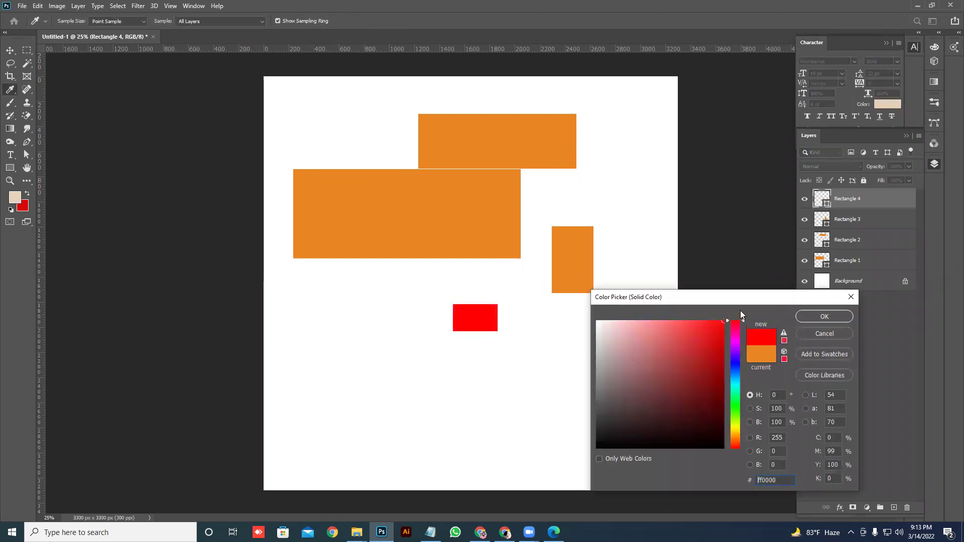
{"action": "left_click", "coordinate": [829, 316]}
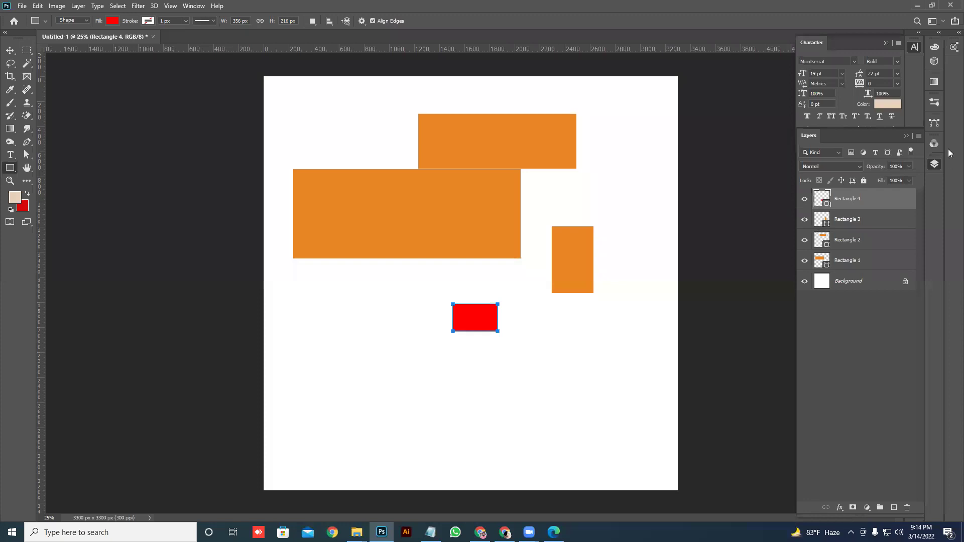
{"action": "key", "text": "Delete"}
Step: Delete the remaining rectangles and draw a new wide rectangle in the upper canvas
{"action": "key", "text": "Delete"}
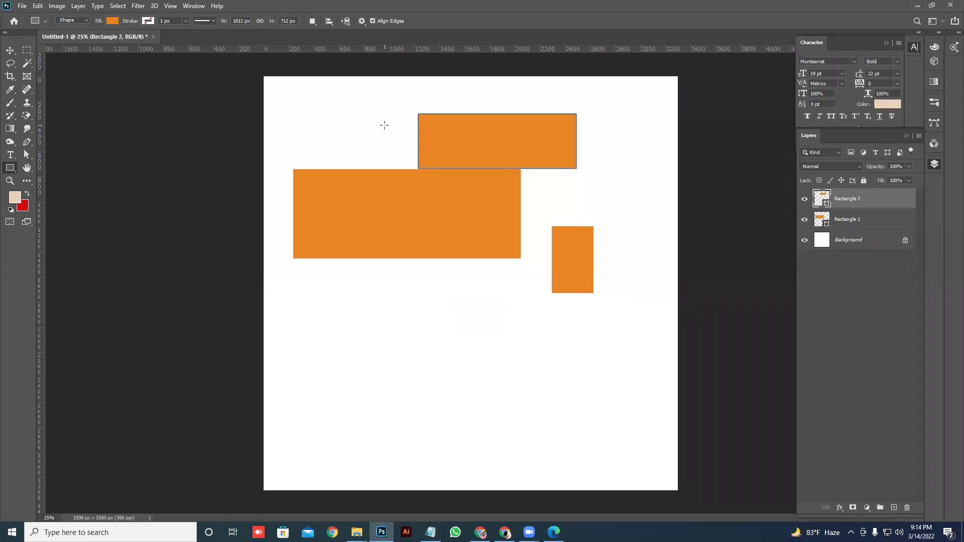
{"action": "key", "text": "Delete"}
{"action": "key", "text": "Delete"}
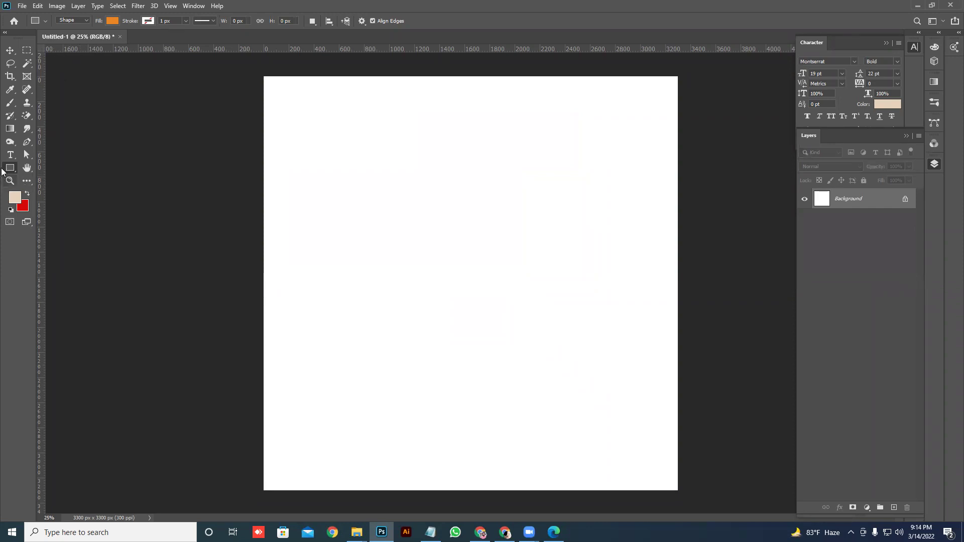
{"action": "right_click", "coordinate": [9, 167]}
{"action": "left_click", "coordinate": [41, 168]}
{"action": "left_click", "coordinate": [67, 20]}
{"action": "left_click_drag", "start_coordinate": [341, 151], "coordinate": [528, 238]}
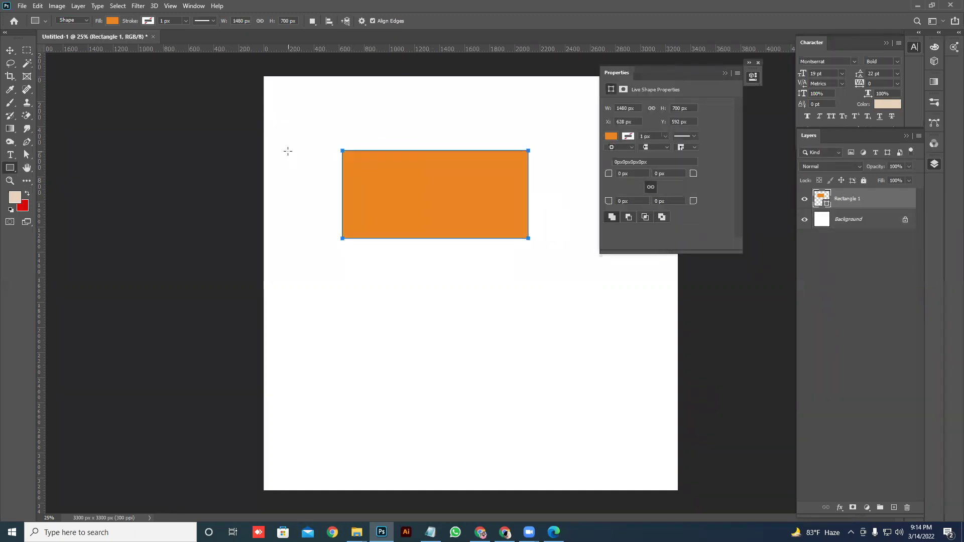
{"action": "left_click", "coordinate": [766, 72]}
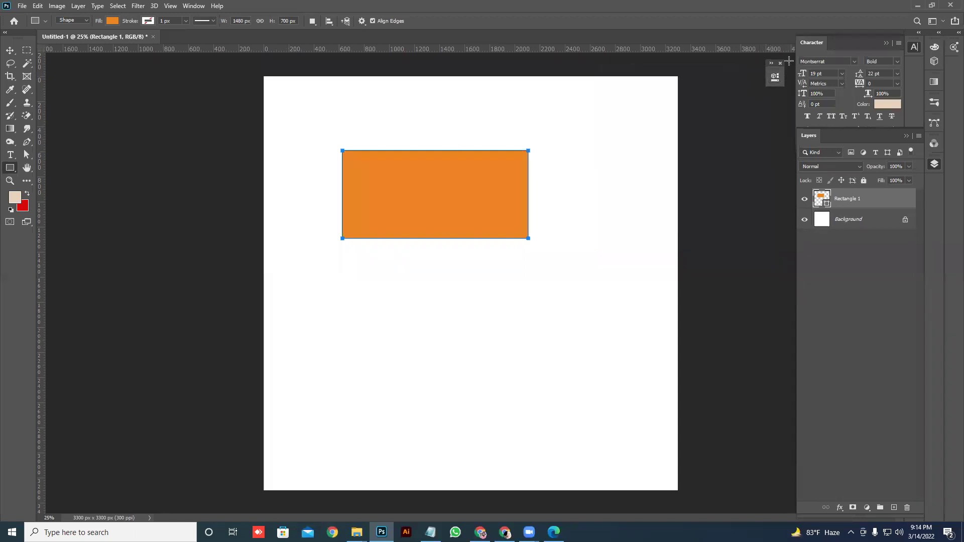
{"action": "left_click", "coordinate": [781, 63]}
Step: Give the rectangle an orange stroke about 102.93 px thick with an orange fill
{"action": "left_click", "coordinate": [112, 21]}
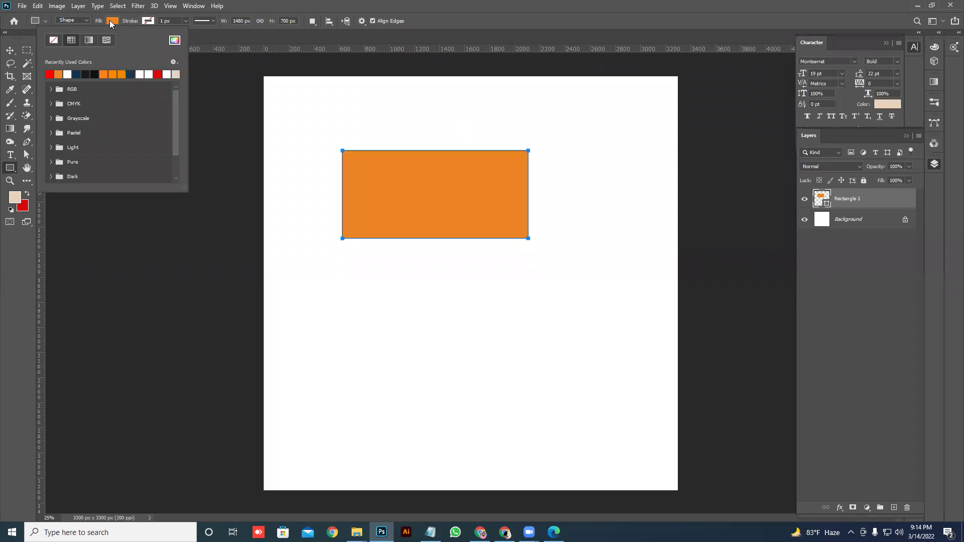
{"action": "left_click", "coordinate": [54, 40]}
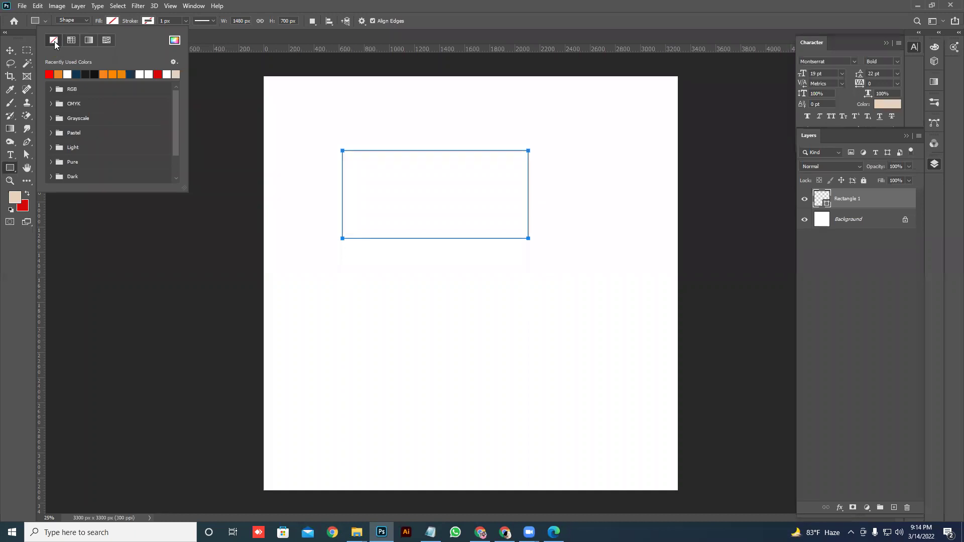
{"action": "left_click", "coordinate": [153, 21]}
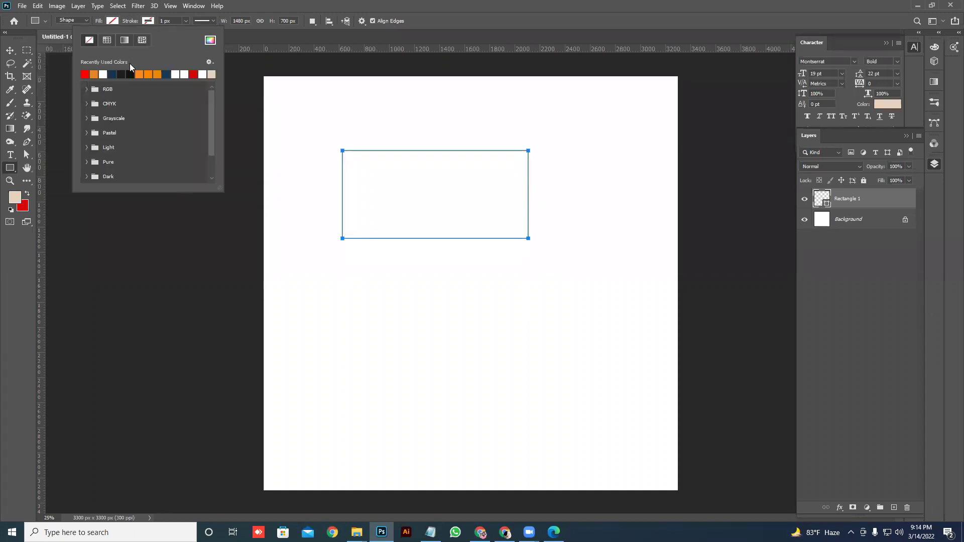
{"action": "left_click", "coordinate": [94, 74]}
{"action": "left_click", "coordinate": [184, 21]}
{"action": "left_click", "coordinate": [185, 21]}
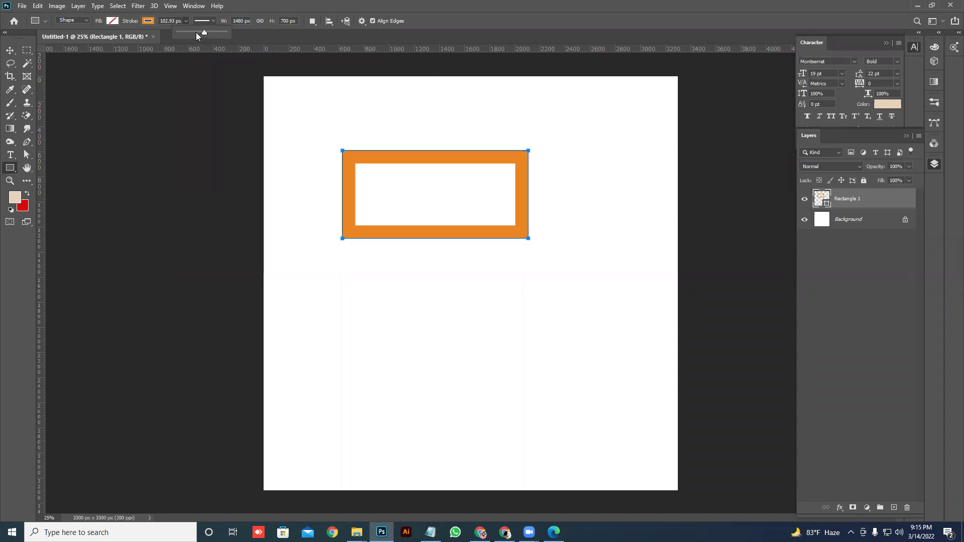
{"action": "left_click", "coordinate": [112, 21]}
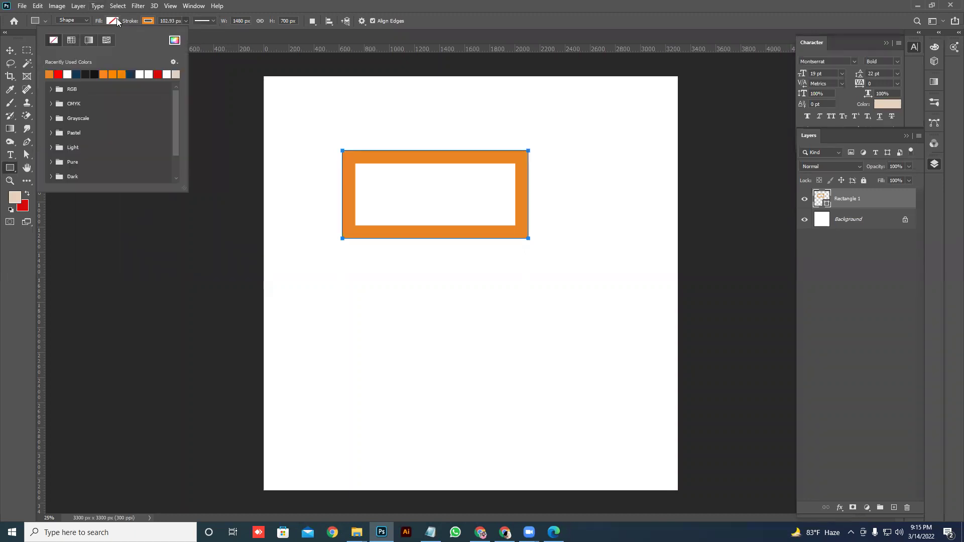
{"action": "left_click", "coordinate": [72, 44]}
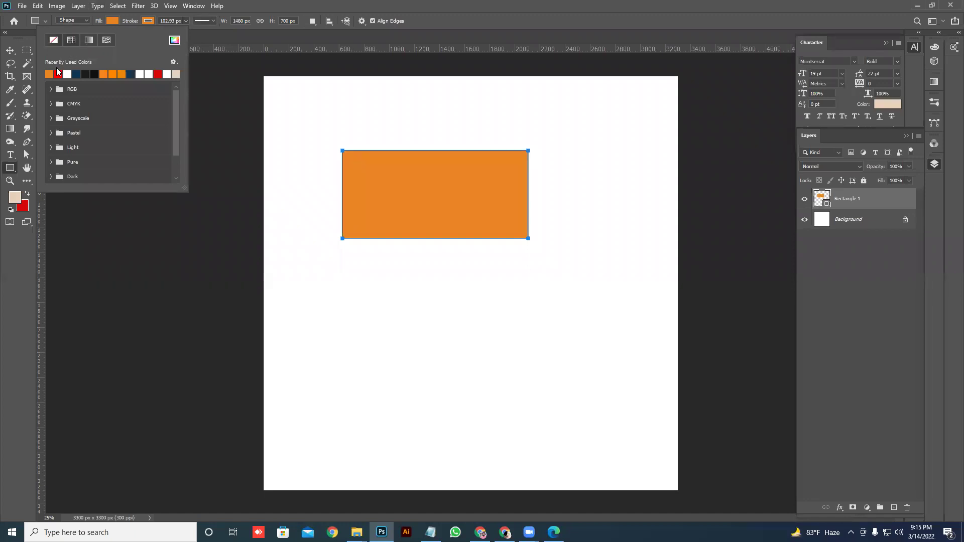
Step: Change the rectangle's fill to the dark navy swatch from Recently Used Colors
{"action": "left_click", "coordinate": [59, 74]}
{"action": "left_click", "coordinate": [76, 74]}
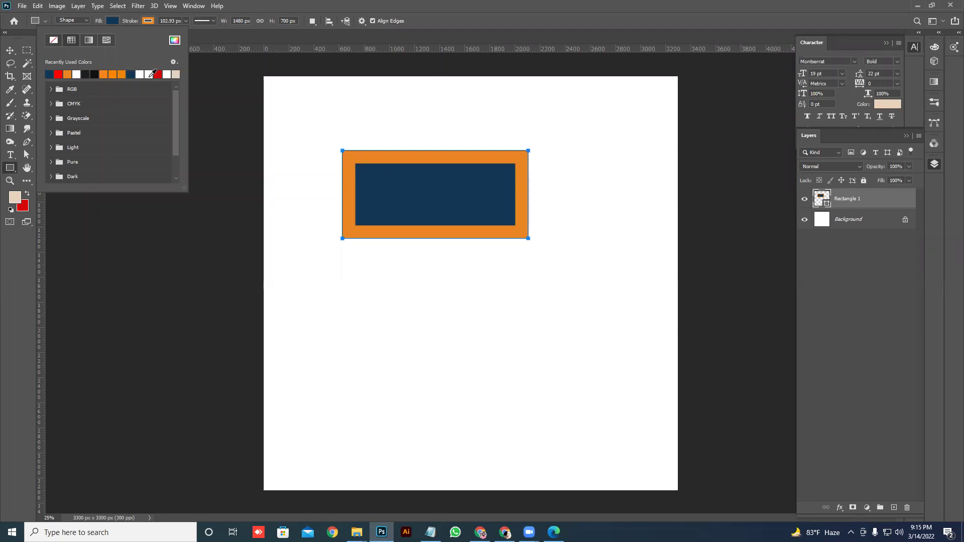
{"action": "left_click", "coordinate": [49, 89]}
{"action": "left_click", "coordinate": [49, 89]}
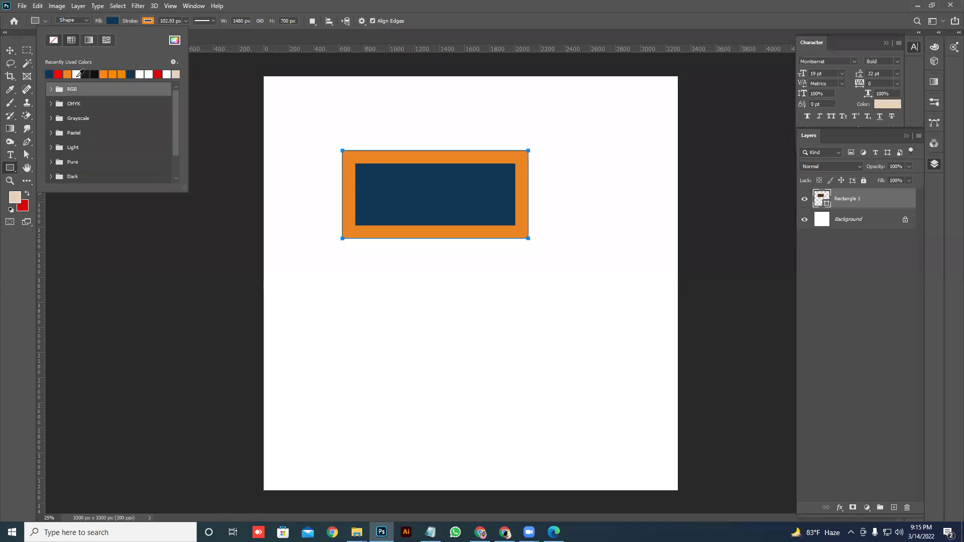
Step: Switch the fill to a gradient and choose the peach preset from the Pinks folder
{"action": "left_click", "coordinate": [89, 40]}
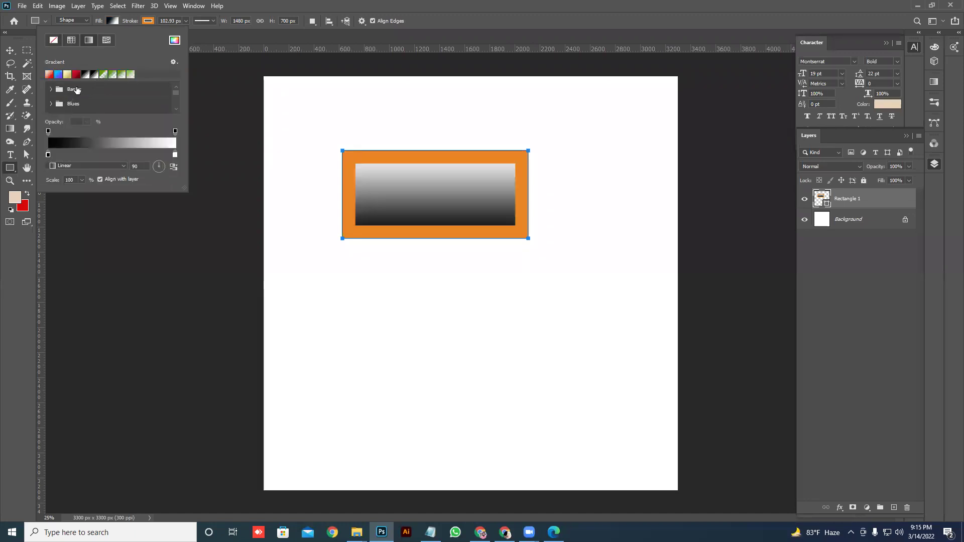
{"action": "scroll", "coordinate": [60, 95], "scroll_direction": "down", "scroll_amount": 2}
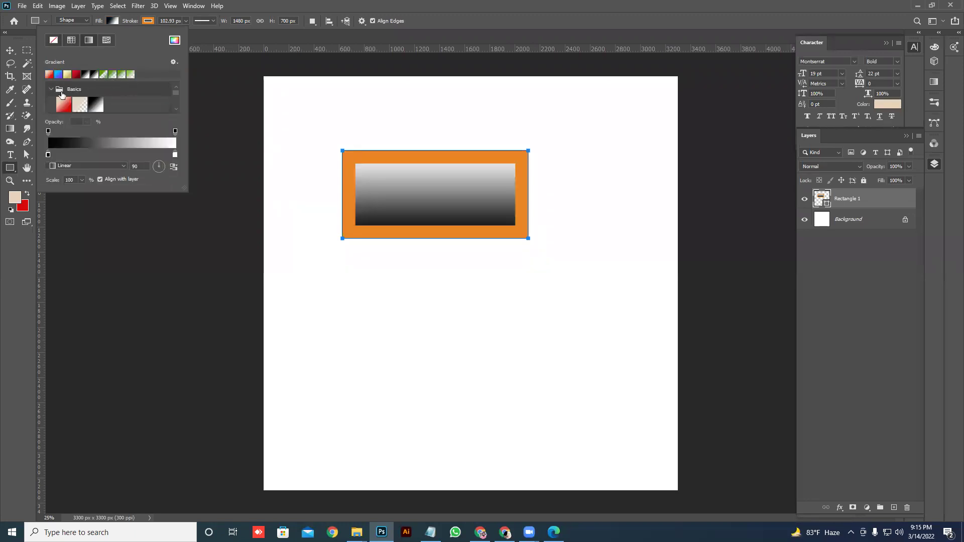
{"action": "left_click", "coordinate": [52, 98]}
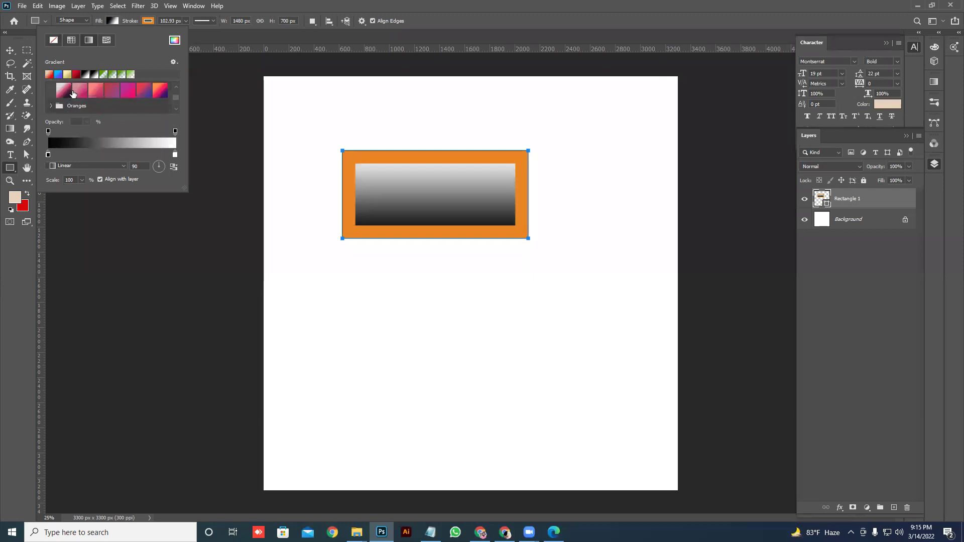
{"action": "left_click", "coordinate": [122, 90]}
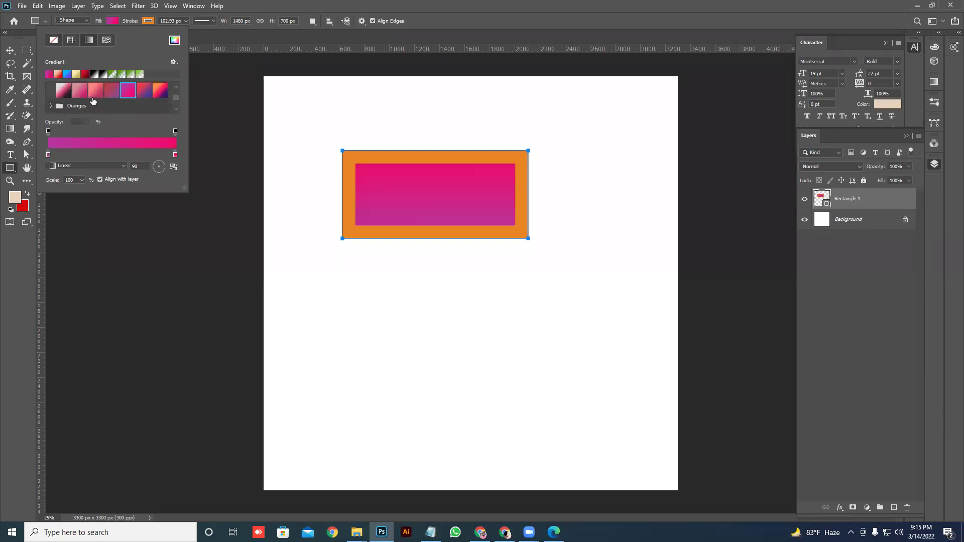
{"action": "scroll", "coordinate": [70, 105], "scroll_direction": "up", "scroll_amount": 2}
{"action": "left_click", "coordinate": [52, 101]}
{"action": "scroll", "coordinate": [100, 100], "scroll_direction": "down", "scroll_amount": 1}
{"action": "left_click", "coordinate": [128, 100]}
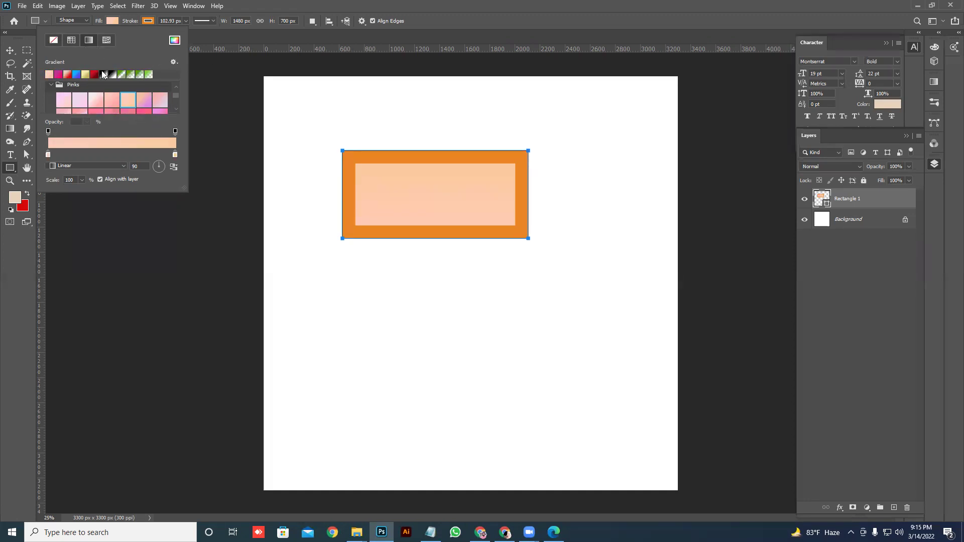
{"action": "scroll", "coordinate": [96, 98], "scroll_direction": "up", "scroll_amount": 3}
{"action": "scroll", "coordinate": [96, 94], "scroll_direction": "up", "scroll_amount": 1}
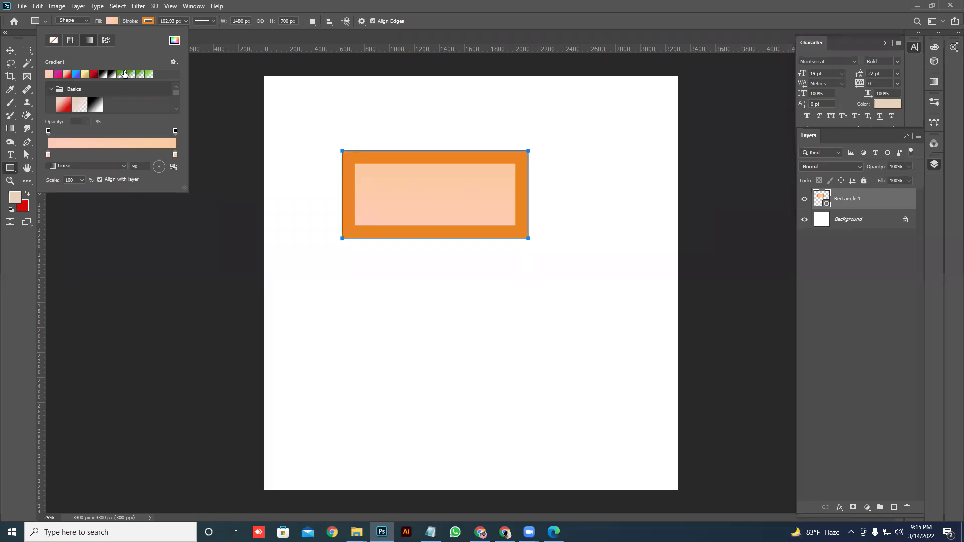
Step: Switch the fill to a pattern and pick the brown grass pattern from the Grass presets
{"action": "left_click", "coordinate": [107, 39]}
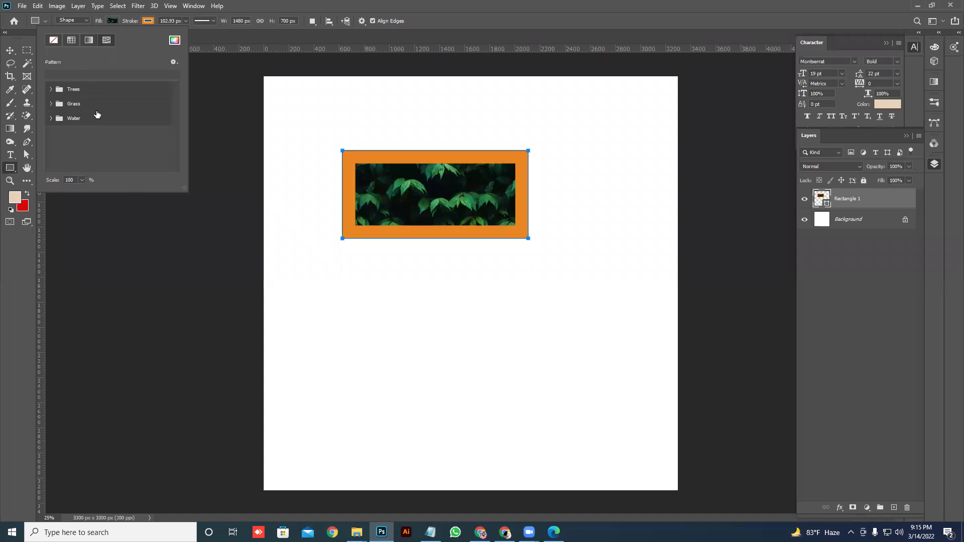
{"action": "left_click", "coordinate": [52, 89]}
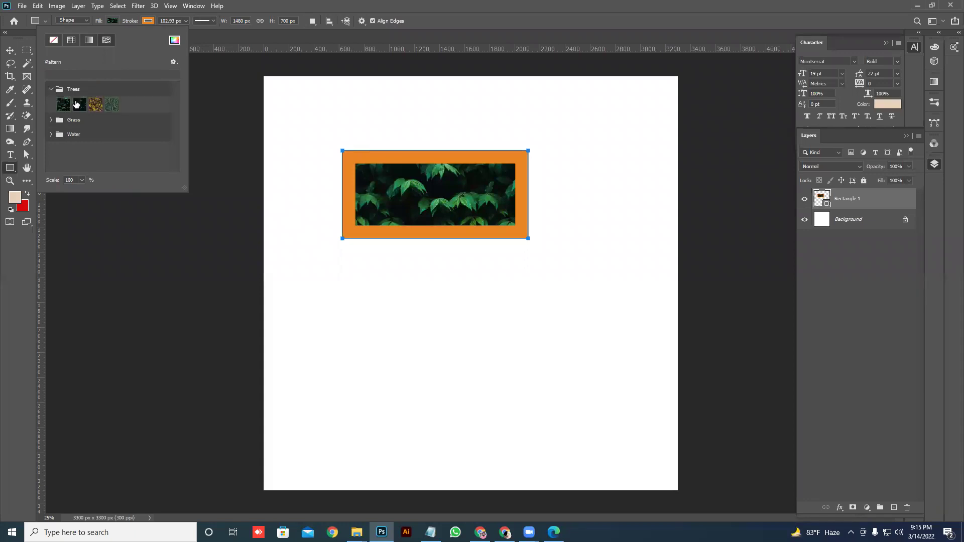
{"action": "left_click", "coordinate": [78, 104]}
{"action": "left_click", "coordinate": [96, 104]}
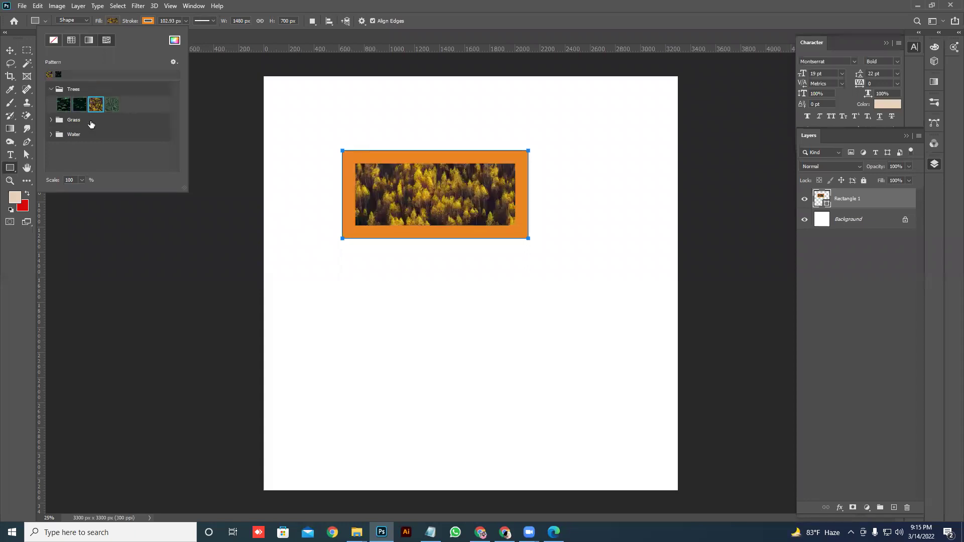
{"action": "left_click", "coordinate": [58, 121]}
{"action": "left_click", "coordinate": [64, 133]}
{"action": "left_click", "coordinate": [81, 134]}
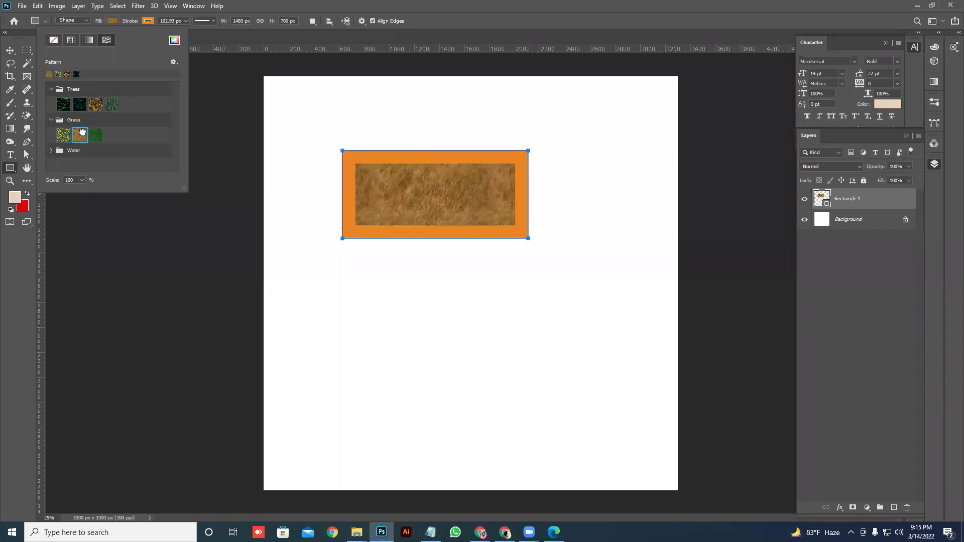
Step: Set the rectangle's fill to solid ff0000 and its stroke to No Color
{"action": "left_click", "coordinate": [174, 40]}
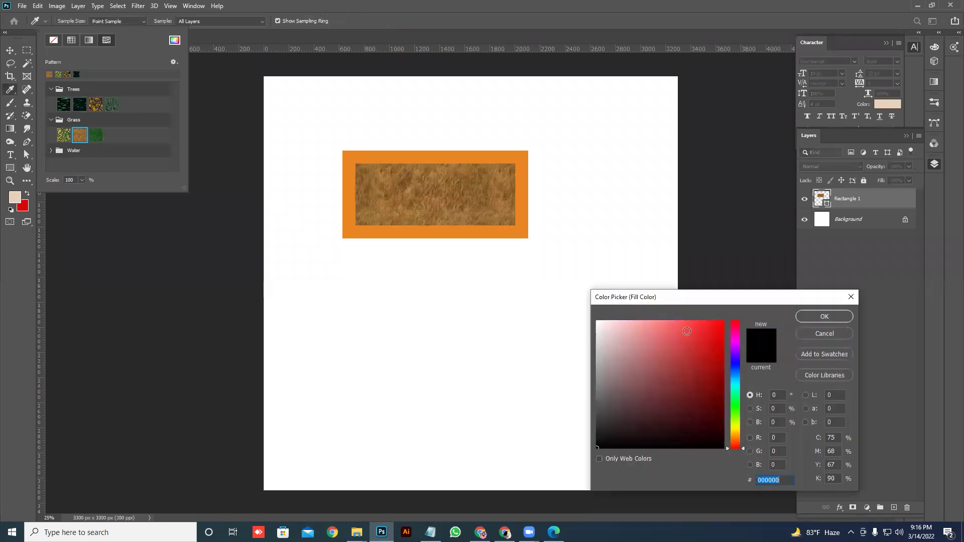
{"action": "type", "text": "ff0000"}
{"action": "left_click", "coordinate": [825, 316]}
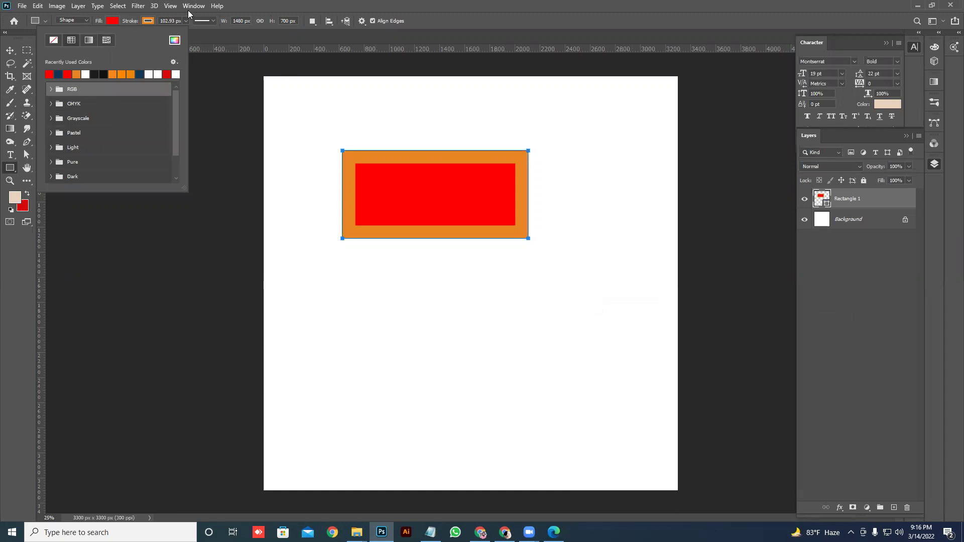
{"action": "left_click", "coordinate": [147, 20]}
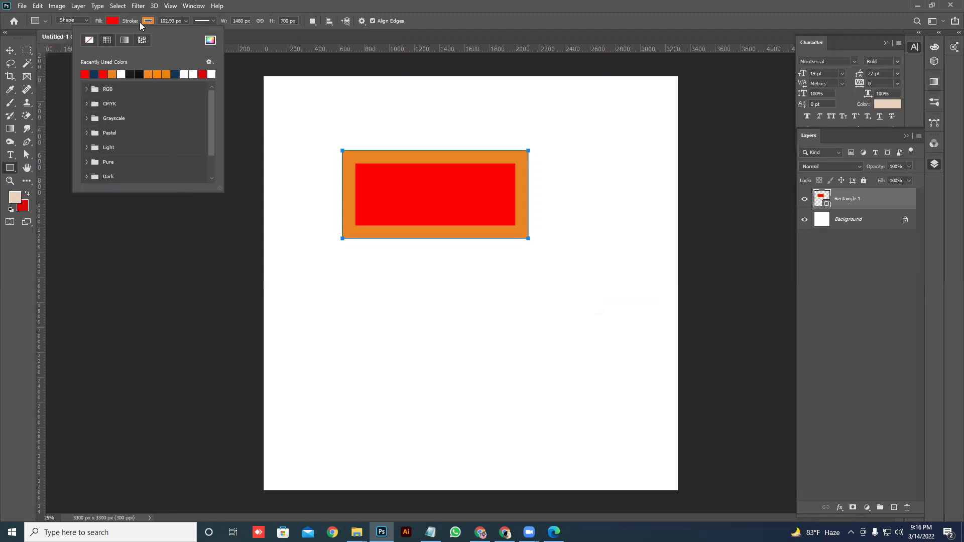
{"action": "left_click", "coordinate": [89, 41]}
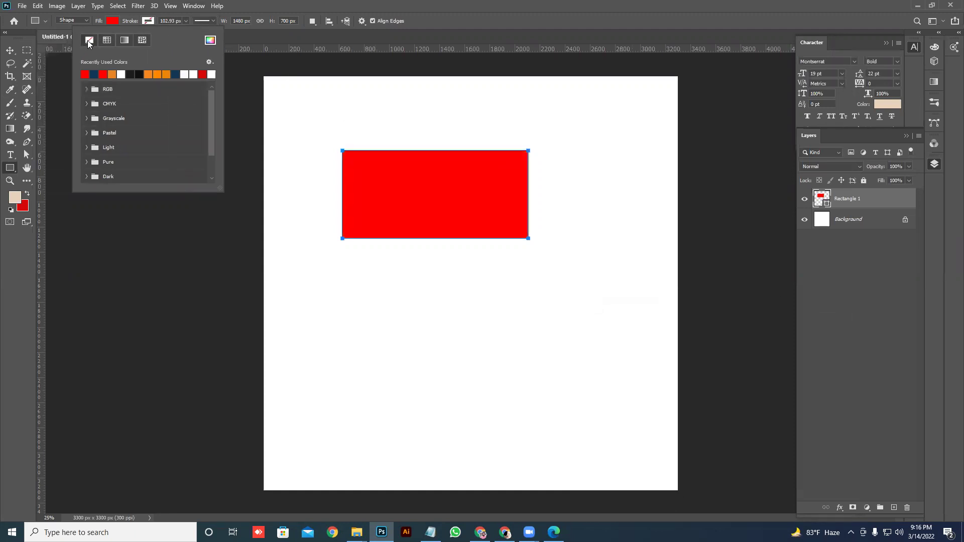
{"action": "left_click", "coordinate": [238, 21]}
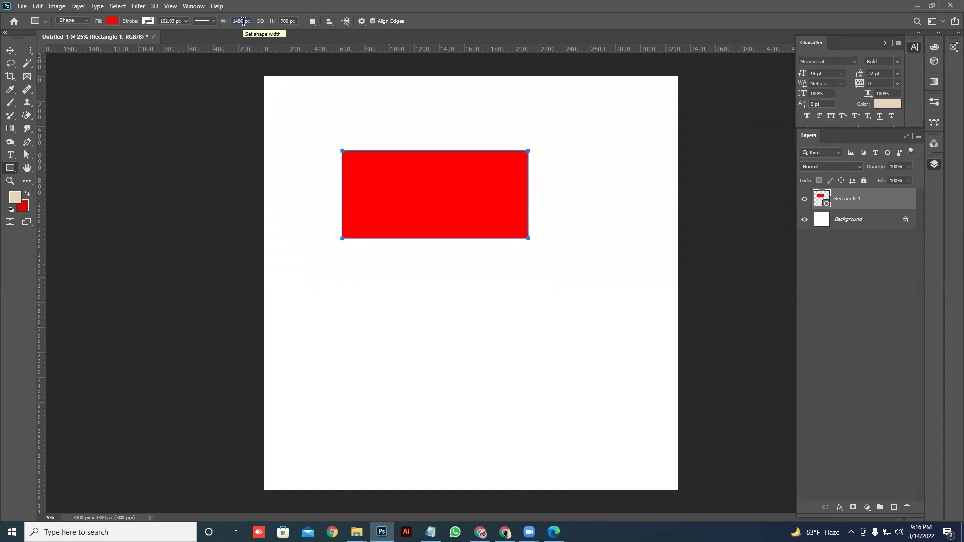
{"action": "left_click", "coordinate": [311, 22]}
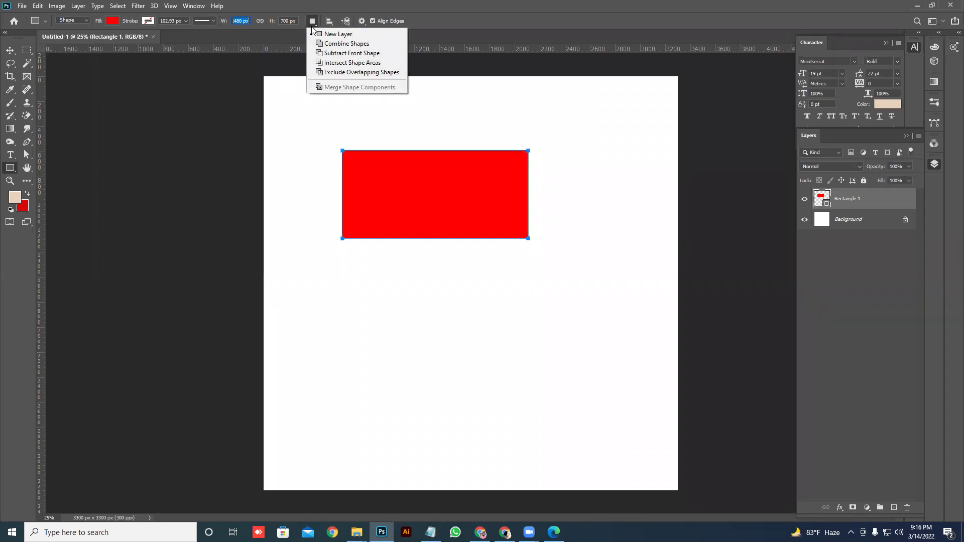
Step: Draw a lower-right rectangle, then add two overlapping rectangles to it using Combine Shapes
{"action": "left_click", "coordinate": [335, 35]}
{"action": "mouse_move", "coordinate": [318, 199]}
{"action": "left_mouse_down"}
{"action": "mouse_move", "coordinate": [358, 274]}
{"action": "mouse_move", "coordinate": [453, 332]}
{"action": "left_mouse_up"}
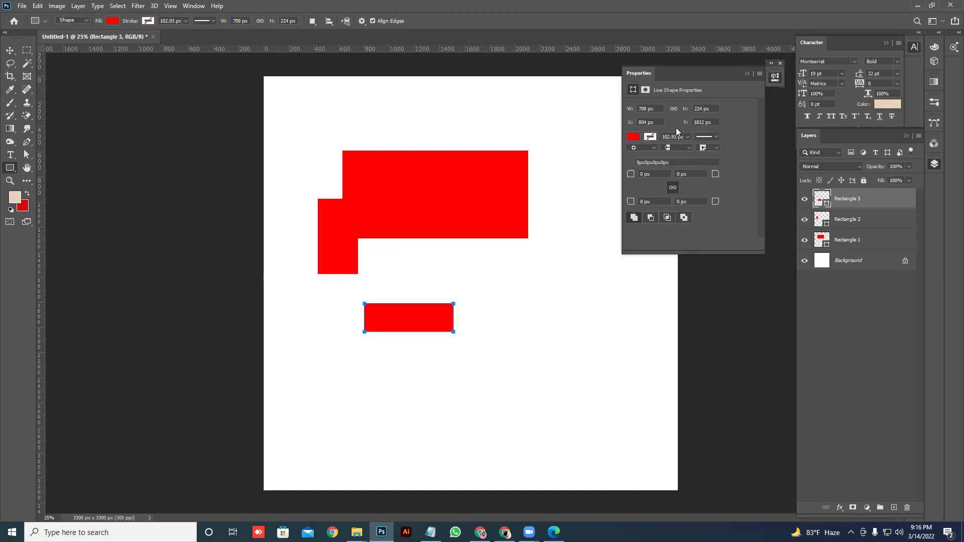
{"action": "left_click", "coordinate": [312, 21]}
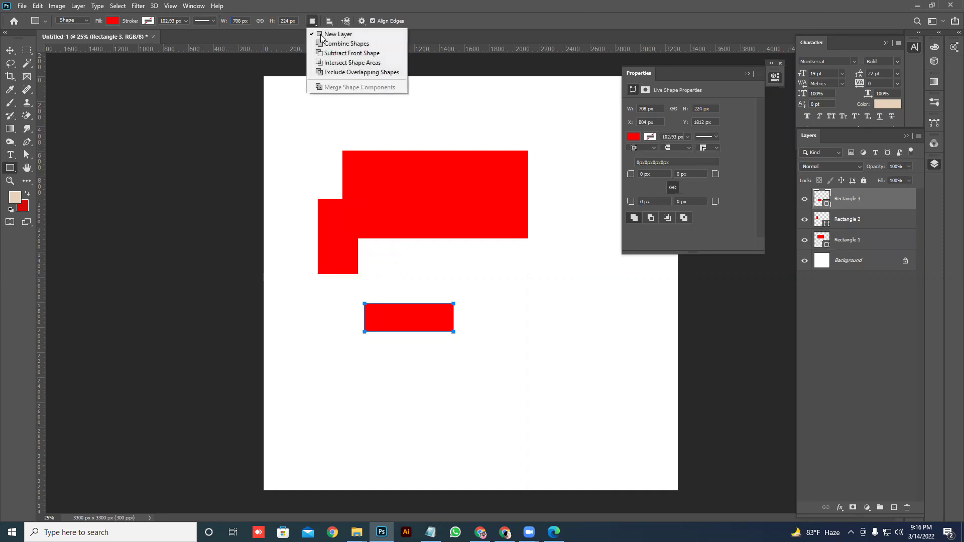
{"action": "left_click", "coordinate": [329, 44]}
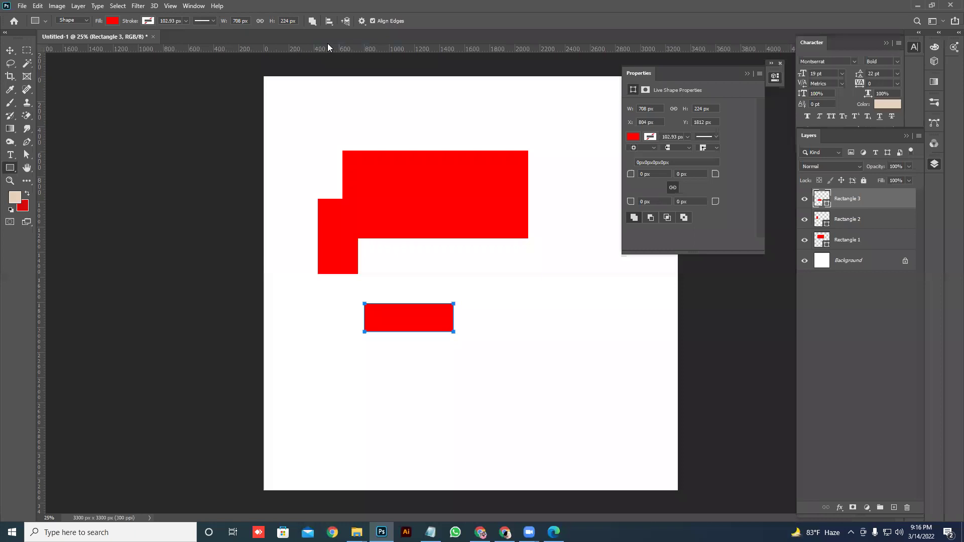
{"action": "left_click_drag", "start_coordinate": [506, 281], "coordinate": [434, 338]}
{"action": "left_click_drag", "start_coordinate": [343, 335], "coordinate": [416, 384]}
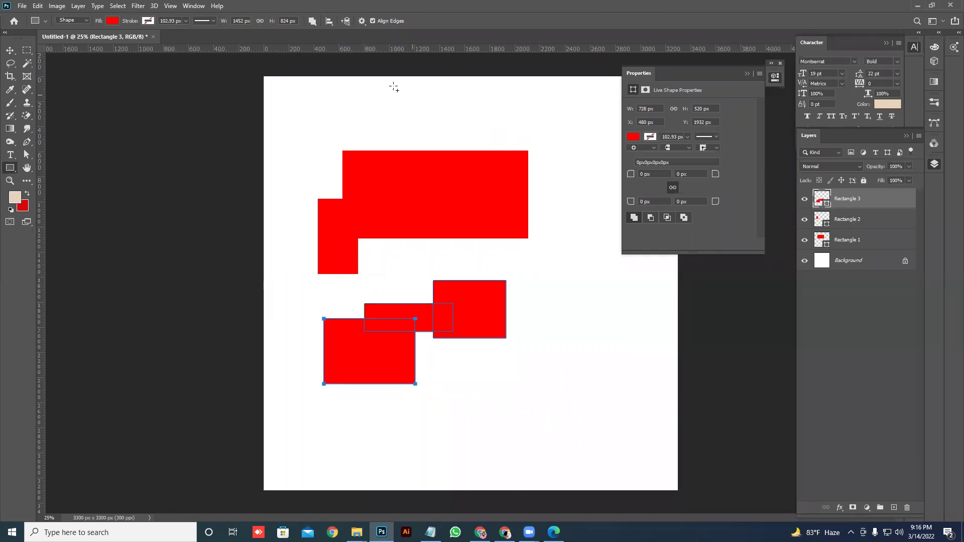
Step: Shift the combined lower shape slightly right and down with the Move tool
{"action": "left_click", "coordinate": [312, 22]}
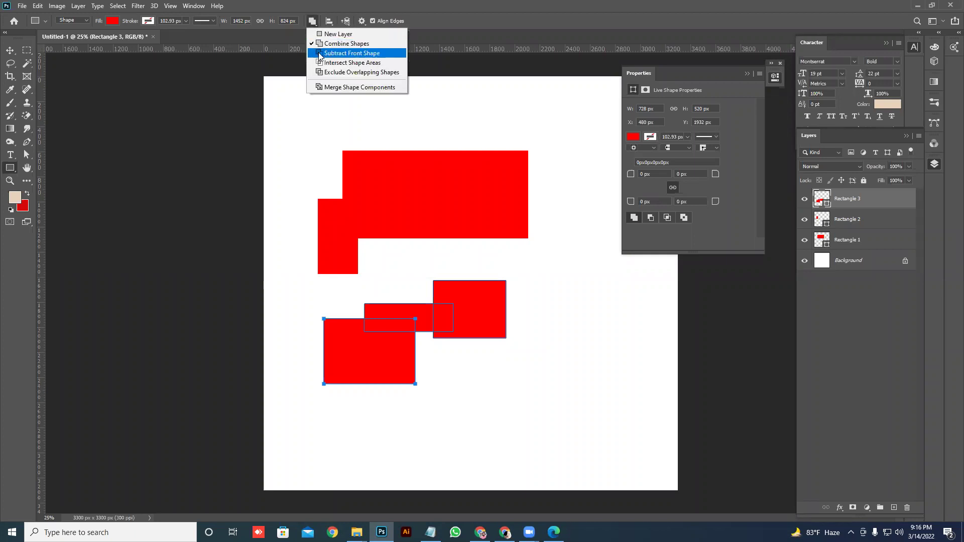
{"action": "left_click", "coordinate": [12, 52]}
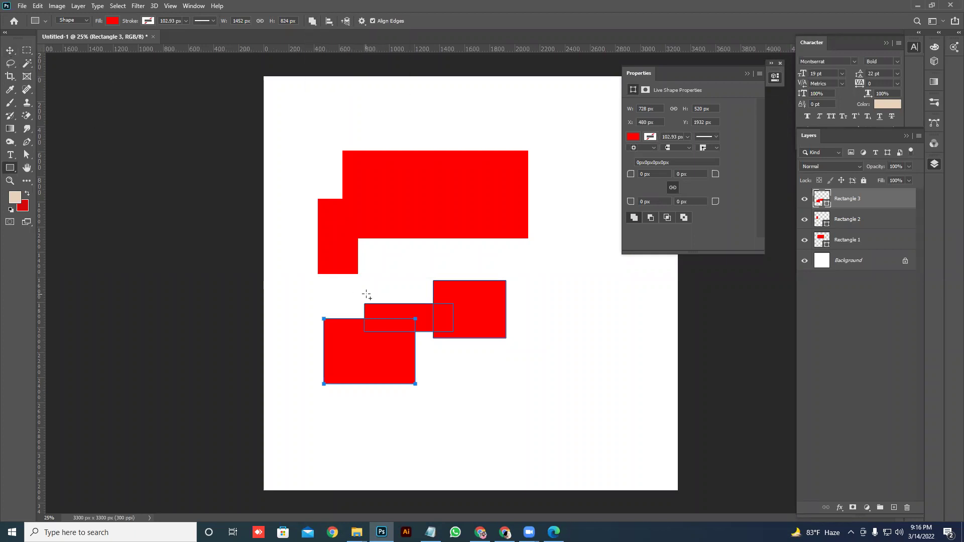
{"action": "left_click", "coordinate": [10, 50]}
{"action": "mouse_move", "coordinate": [376, 353]}
{"action": "left_mouse_down"}
{"action": "mouse_move", "coordinate": [410, 371]}
{"action": "mouse_move", "coordinate": [381, 362]}
{"action": "left_mouse_up"}
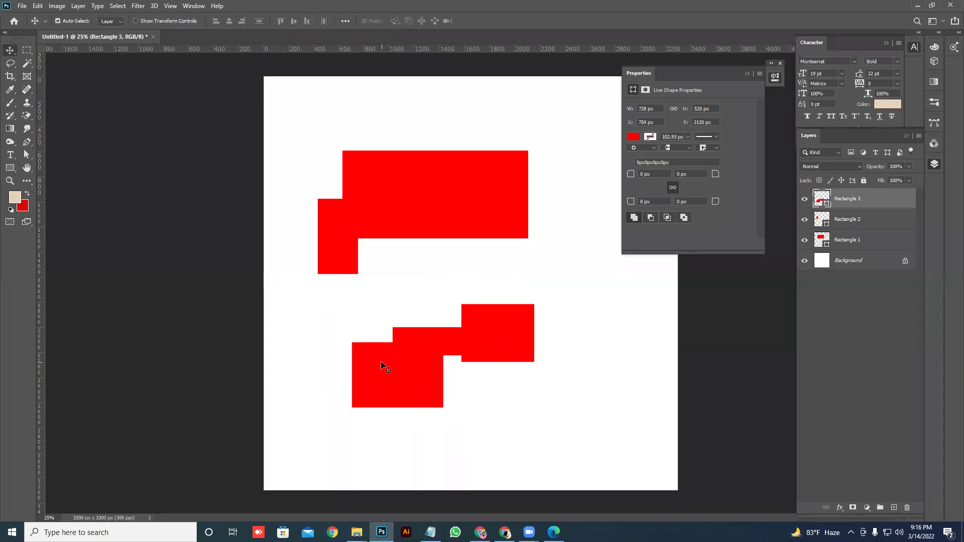
Step: Choose Intersect Shape Areas and draw a rectangle overlapping the lower shapes
{"action": "left_click", "coordinate": [10, 167]}
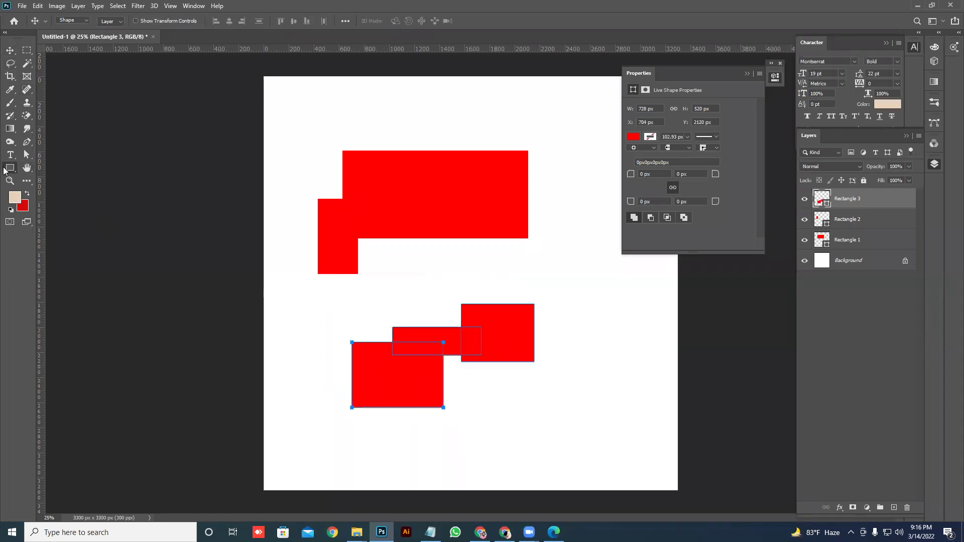
{"action": "left_click", "coordinate": [312, 21]}
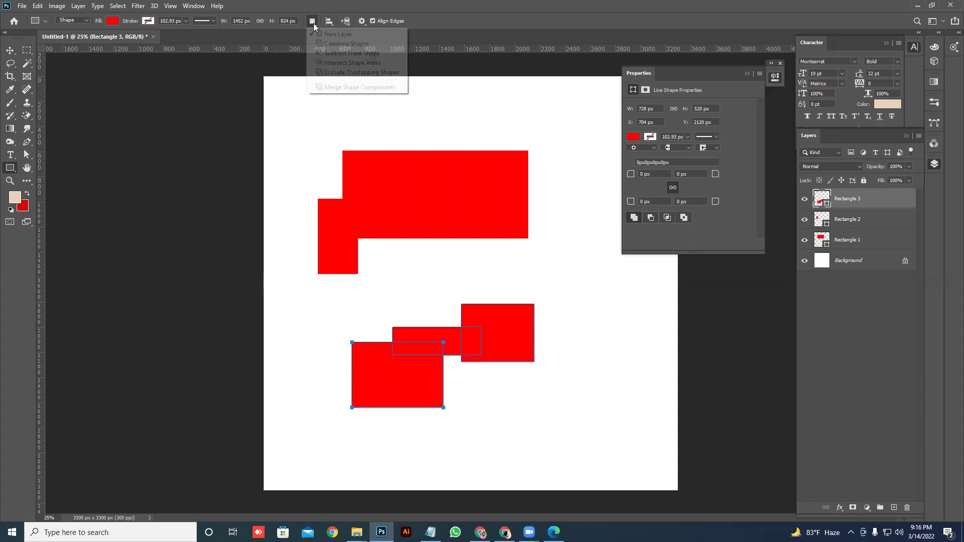
{"action": "left_click", "coordinate": [321, 60]}
{"action": "left_click_drag", "start_coordinate": [440, 279], "coordinate": [566, 378]}
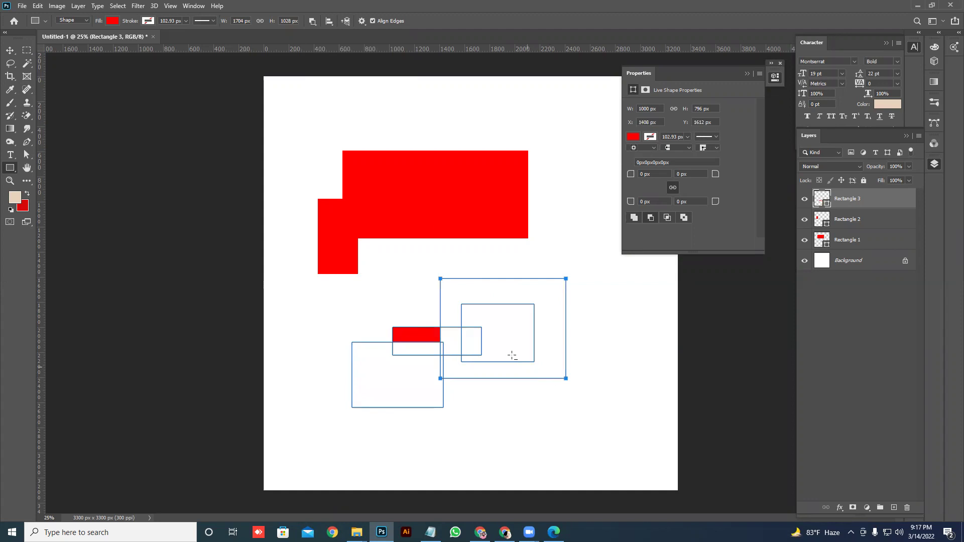
Step: Draw a tall rectangle across the lower shape in Intersect Shape Areas mode
{"action": "left_click", "coordinate": [312, 21]}
{"action": "left_click", "coordinate": [330, 62]}
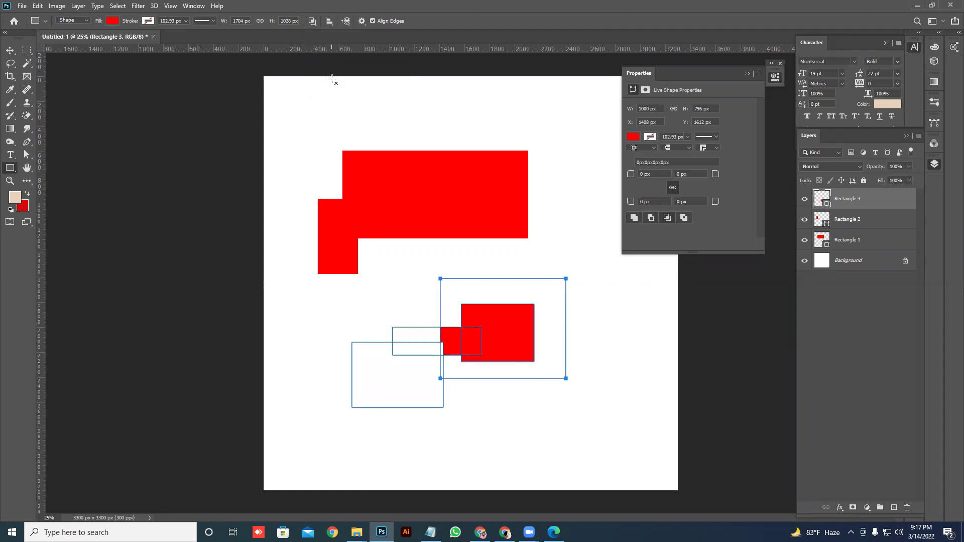
{"action": "left_click_drag", "start_coordinate": [483, 298], "coordinate": [522, 372]}
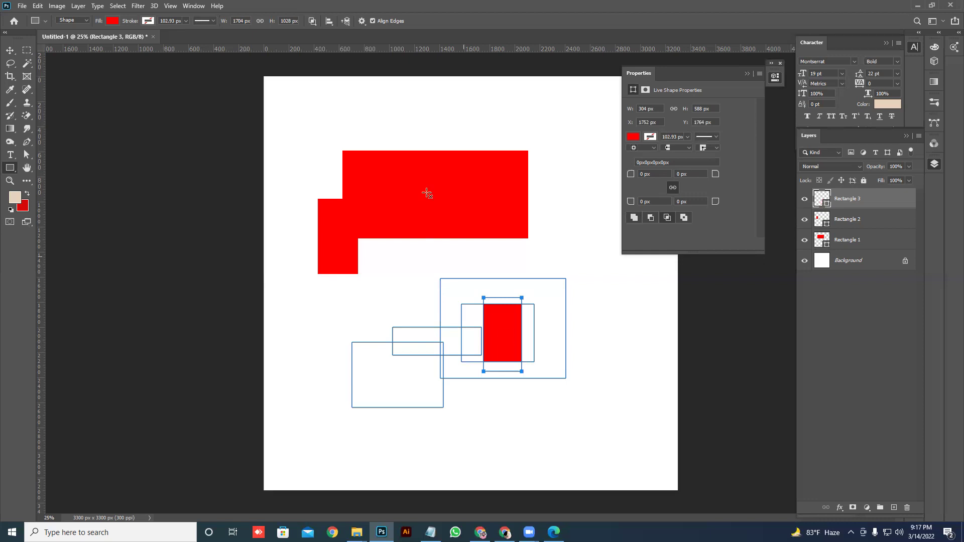
Step: Draw two rectangles in Exclude Overlapping Shapes mode to punch white cut-outs into the red block
{"action": "left_click", "coordinate": [313, 22]}
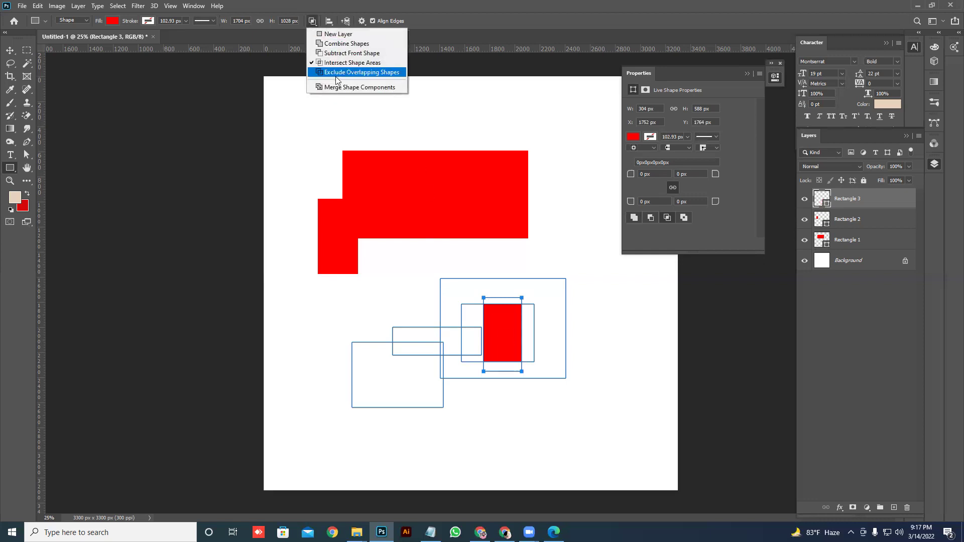
{"action": "left_click", "coordinate": [362, 73]}
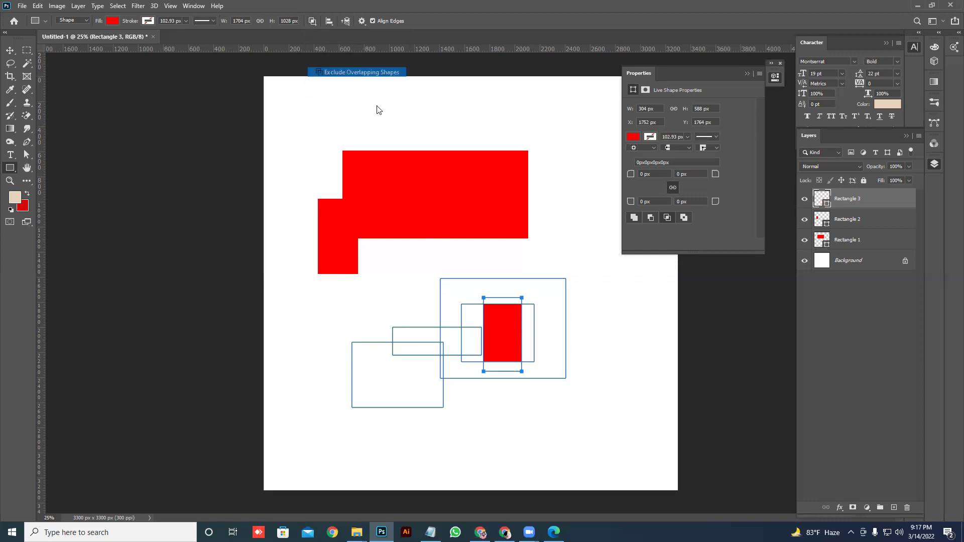
{"action": "left_click_drag", "start_coordinate": [443, 321], "coordinate": [571, 387]}
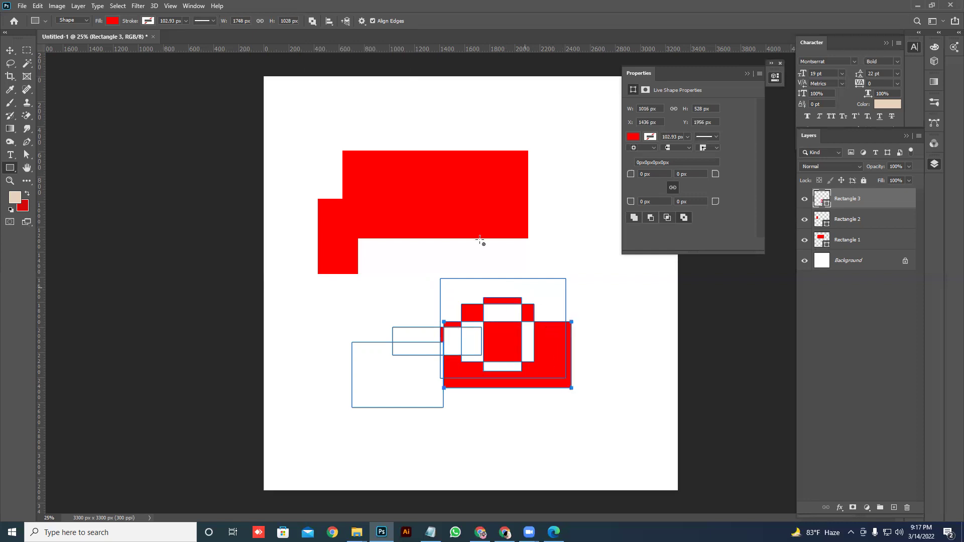
{"action": "left_click_drag", "start_coordinate": [406, 285], "coordinate": [682, 449]}
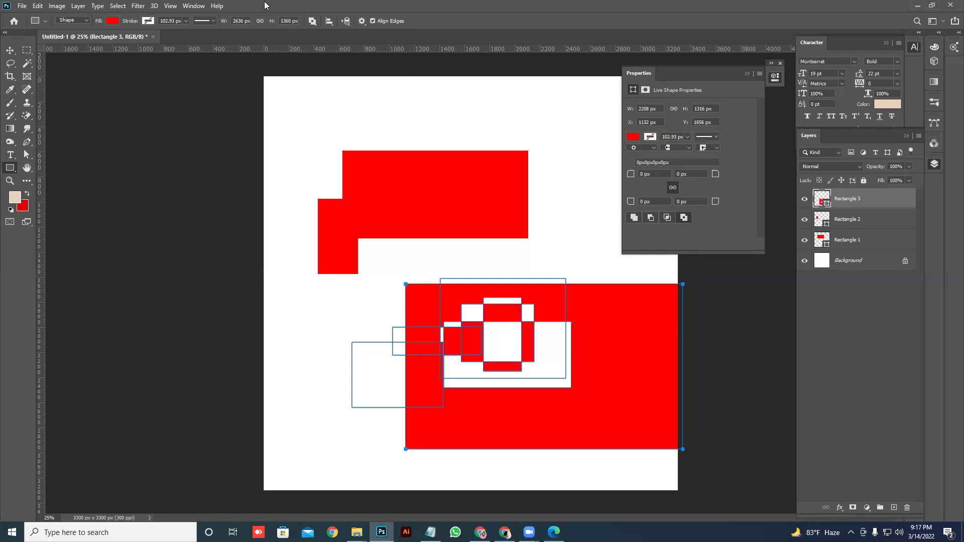
{"action": "left_click", "coordinate": [312, 23]}
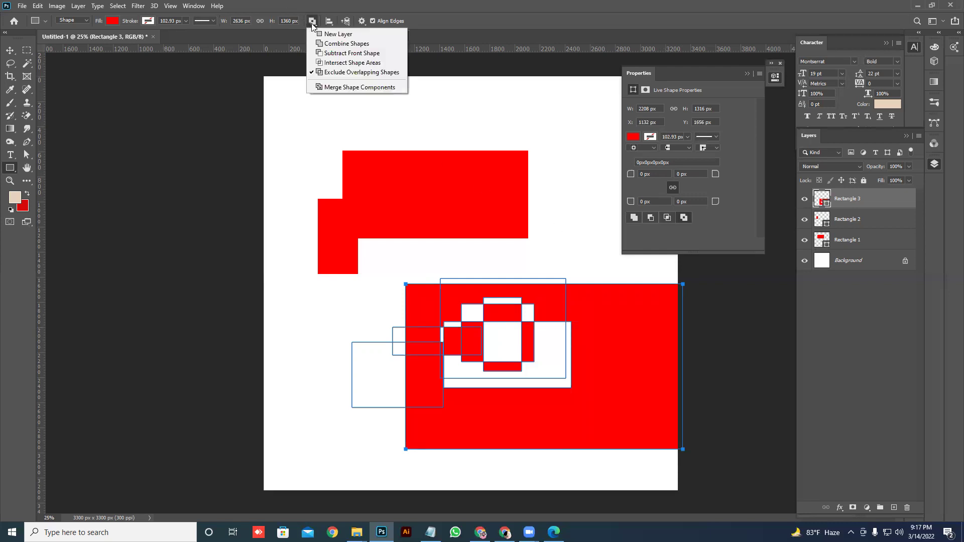
Step: Apply Subtract Front Shape, accept the path conversion, then undo away every red rectangle
{"action": "left_click", "coordinate": [338, 55]}
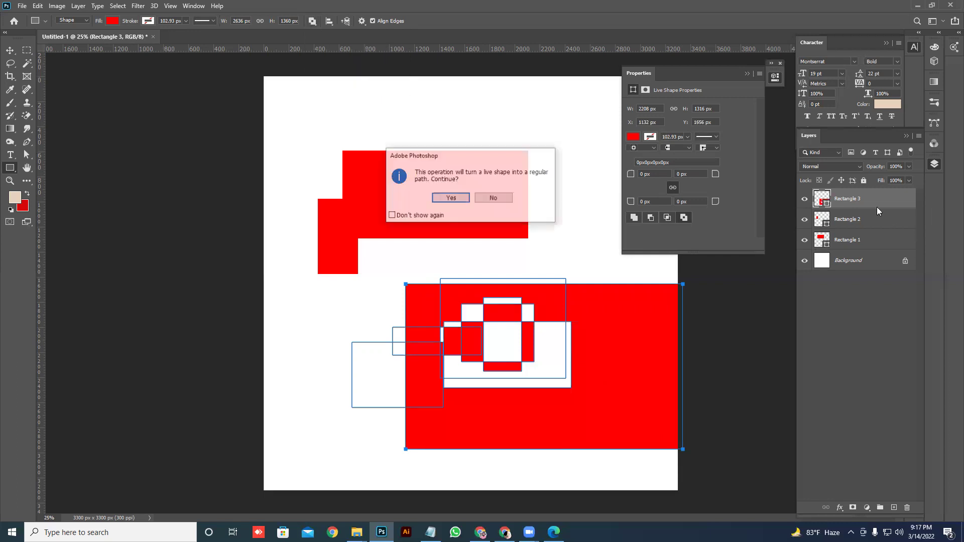
{"action": "left_click", "coordinate": [505, 198]}
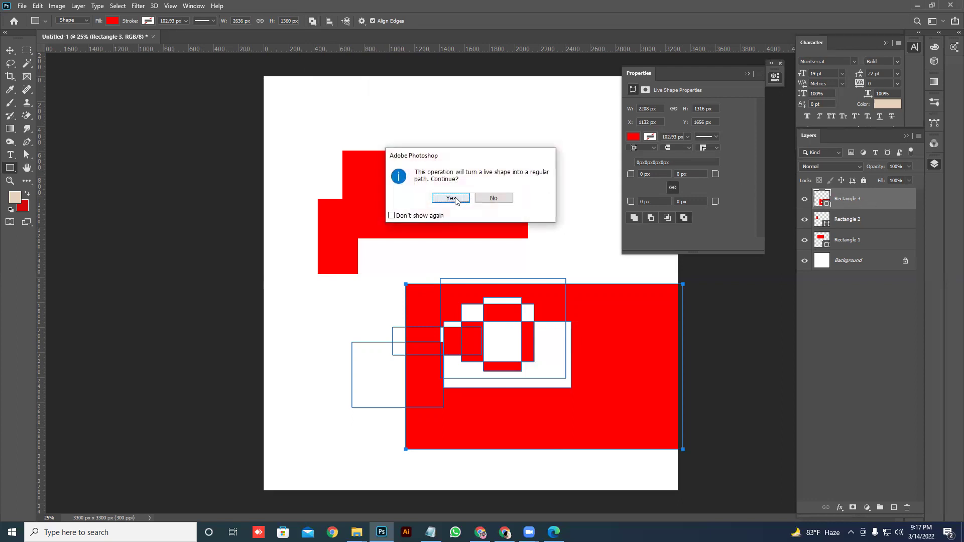
{"action": "left_click", "coordinate": [456, 198]}
{"action": "key", "text": "ctrl+z"}
{"action": "key", "text": "ctrl+z"}
{"action": "key", "text": "ctrl+z"}
{"action": "key", "text": "ctrl+z"}
{"action": "key", "text": "ctrl+z"}
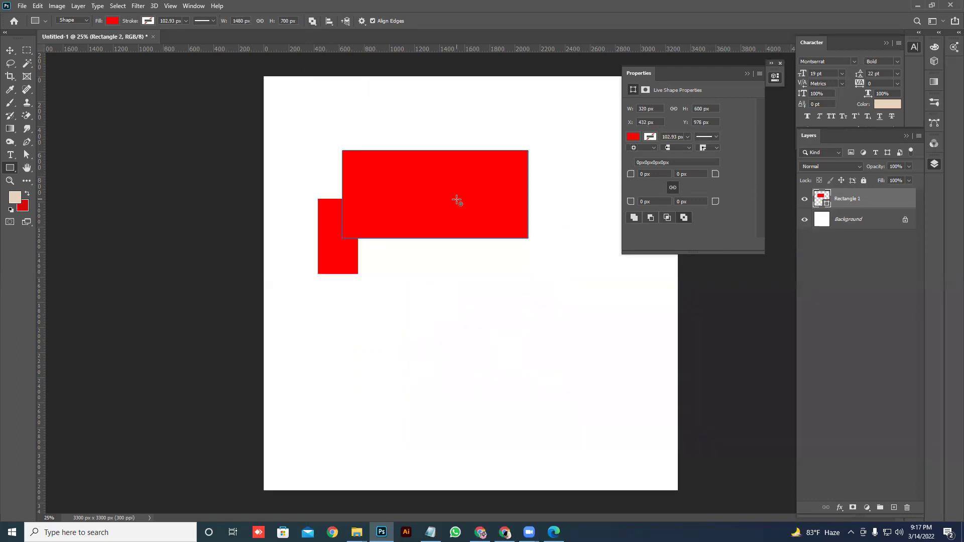
{"action": "key", "text": "ctrl+z"}
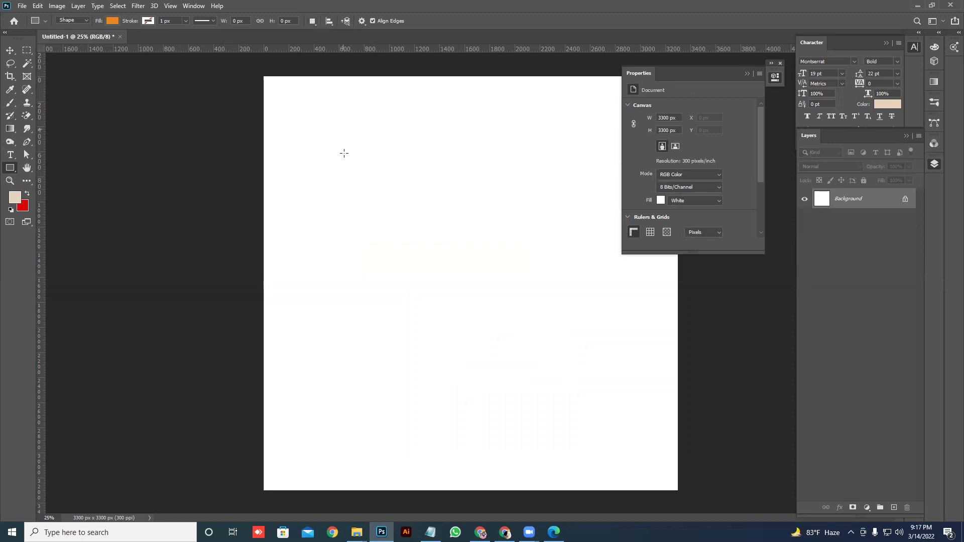
{"action": "left_click_drag", "start_coordinate": [340, 153], "coordinate": [476, 239]}
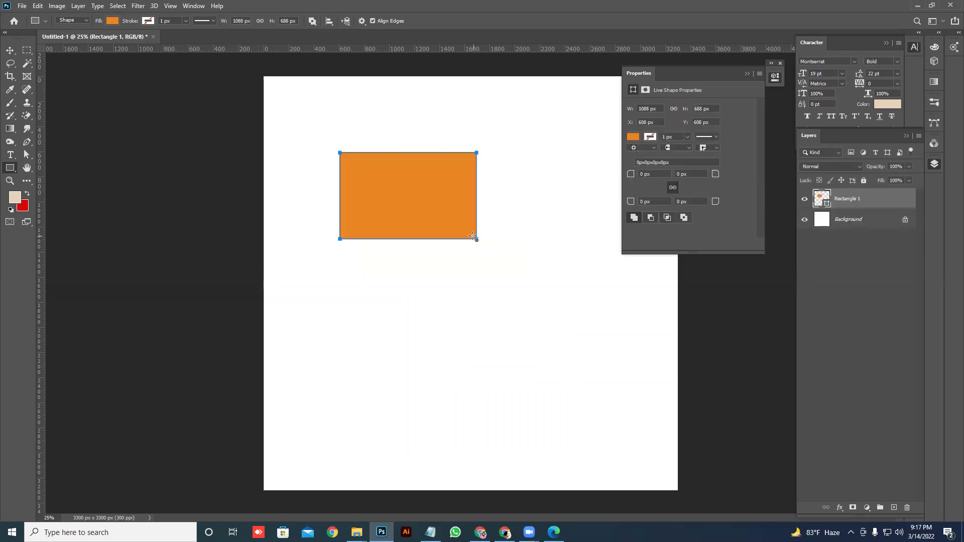
{"action": "key", "text": "ctrl+z"}
{"action": "left_click_drag", "start_coordinate": [370, 124], "coordinate": [458, 339]}
{"action": "key", "text": "ctrl+z"}
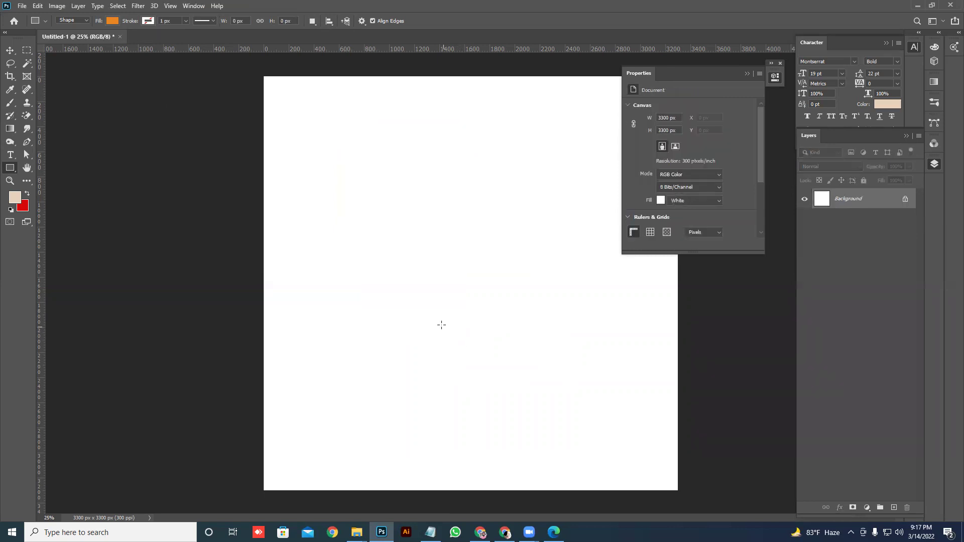
{"action": "left_click_drag", "start_coordinate": [319, 173], "coordinate": [559, 414]}
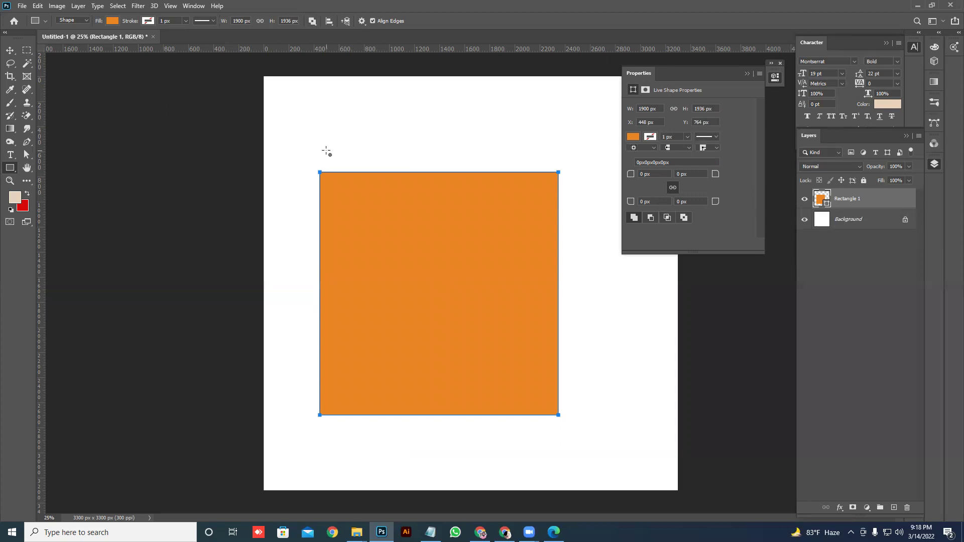
{"action": "key", "text": "ctrl+z"}
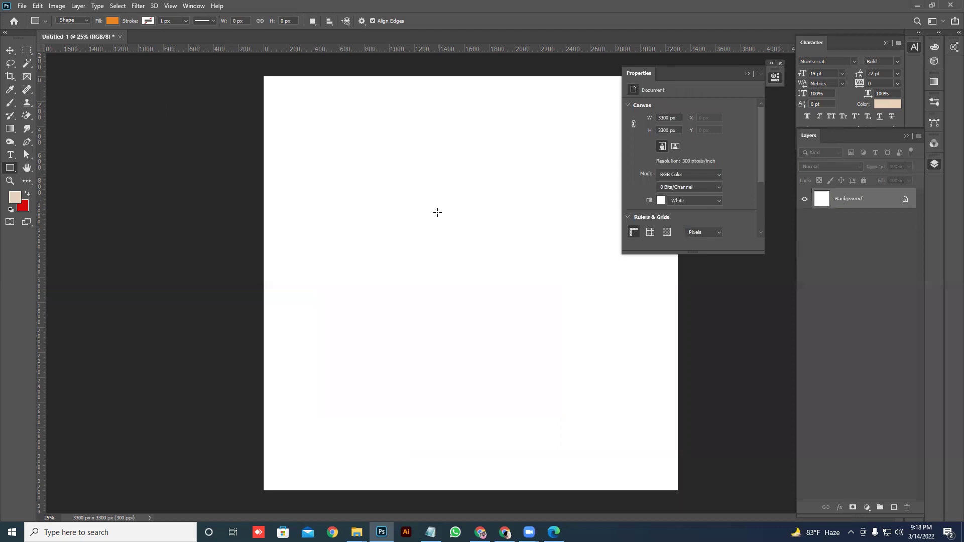
{"action": "left_click_drag", "start_coordinate": [445, 229], "coordinate": [540, 380]}
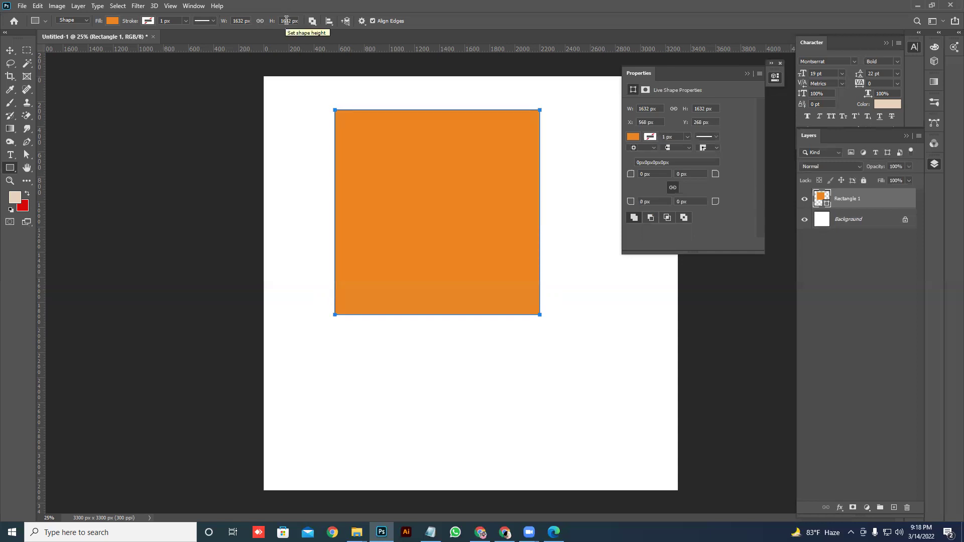
{"action": "key", "text": "ctrl+z"}
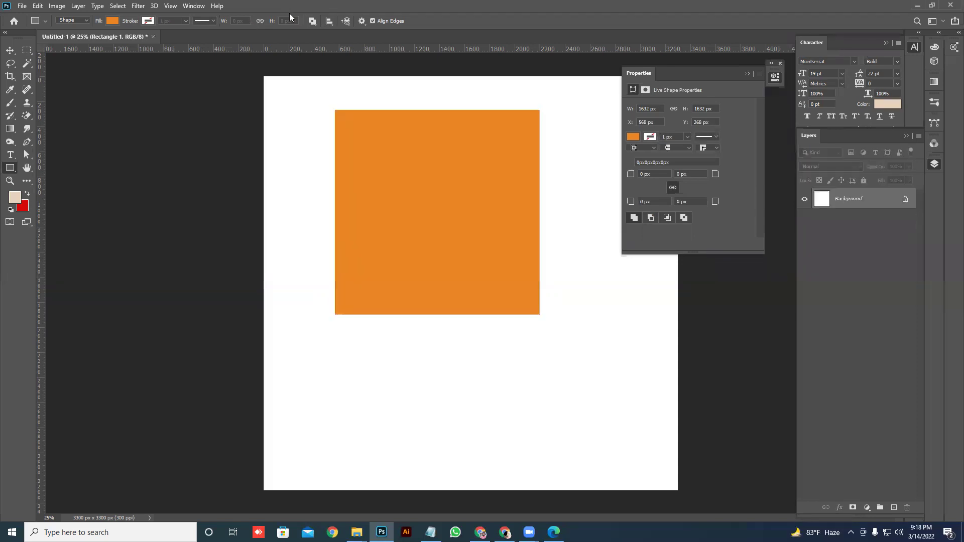
Step: Draw an orange rounded rectangle near the top of the canvas
{"action": "right_click", "coordinate": [10, 168]}
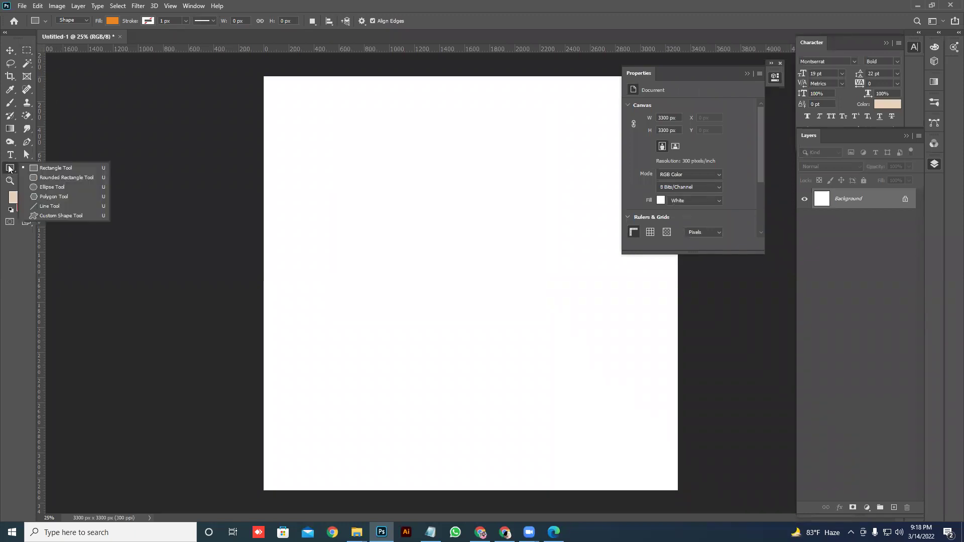
{"action": "left_click", "coordinate": [54, 180]}
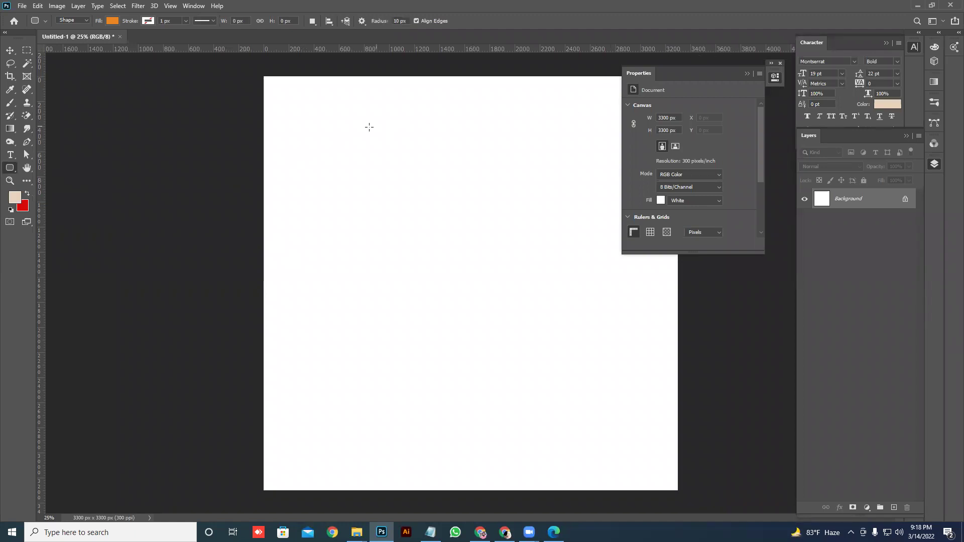
{"action": "left_click_drag", "start_coordinate": [353, 134], "coordinate": [541, 203]}
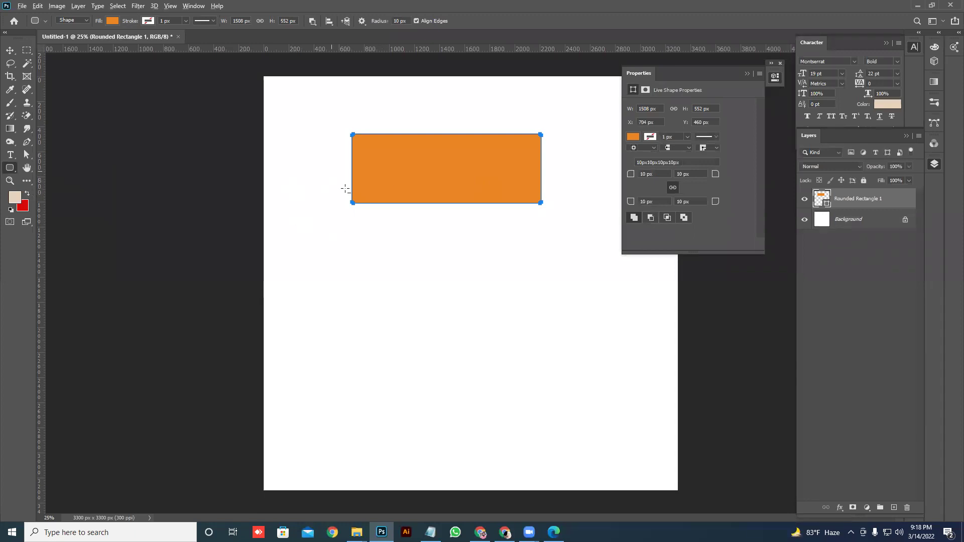
Step: Zoom in on the 10 px rounded corner, zoom back out, and remove the rectangle
{"action": "scroll", "coordinate": [352, 203], "scroll_direction": "up", "scroll_amount": 5}
{"action": "scroll", "coordinate": [340, 209], "scroll_direction": "up", "scroll_amount": 7}
{"action": "scroll", "coordinate": [340, 204], "scroll_direction": "up", "scroll_amount": 6}
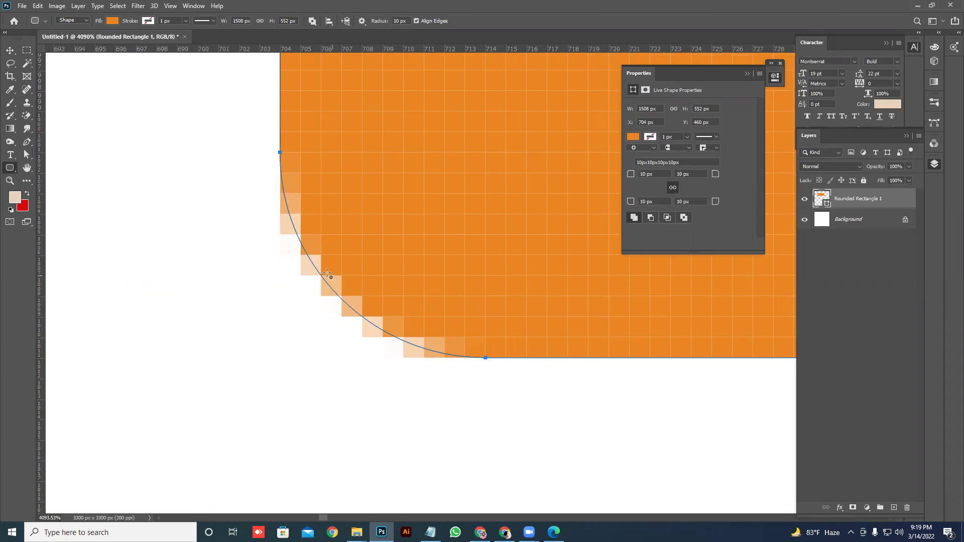
{"action": "scroll", "coordinate": [315, 273], "scroll_direction": "down", "scroll_amount": 3}
{"action": "scroll", "coordinate": [315, 274], "scroll_direction": "down", "scroll_amount": 5}
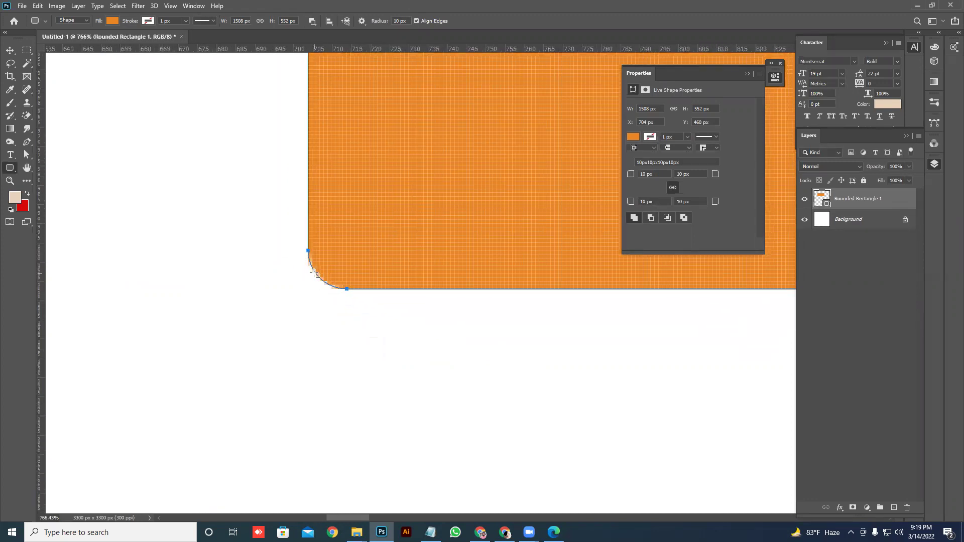
{"action": "scroll", "coordinate": [328, 263], "scroll_direction": "up", "scroll_amount": 5}
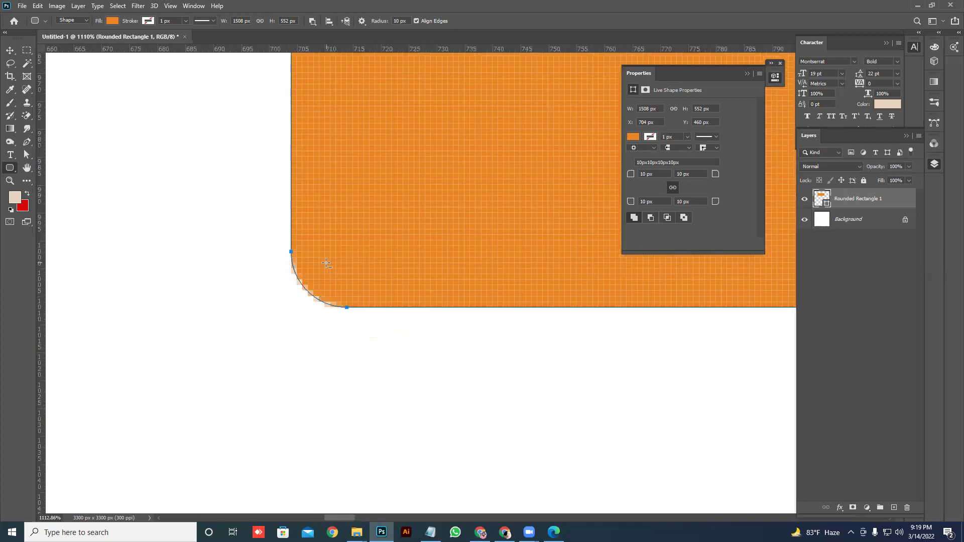
{"action": "scroll", "coordinate": [306, 271], "scroll_direction": "up", "scroll_amount": 1}
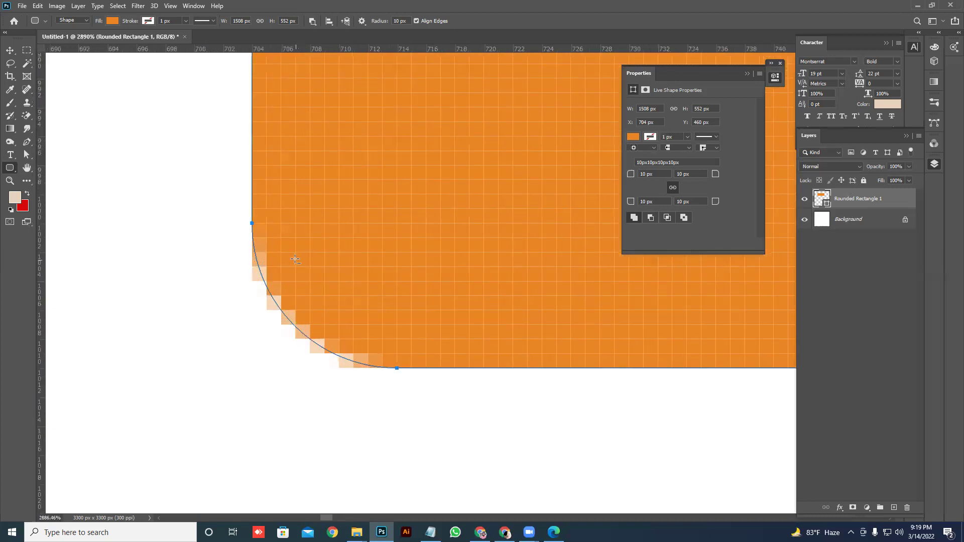
{"action": "scroll", "coordinate": [296, 259], "scroll_direction": "down", "scroll_amount": 12}
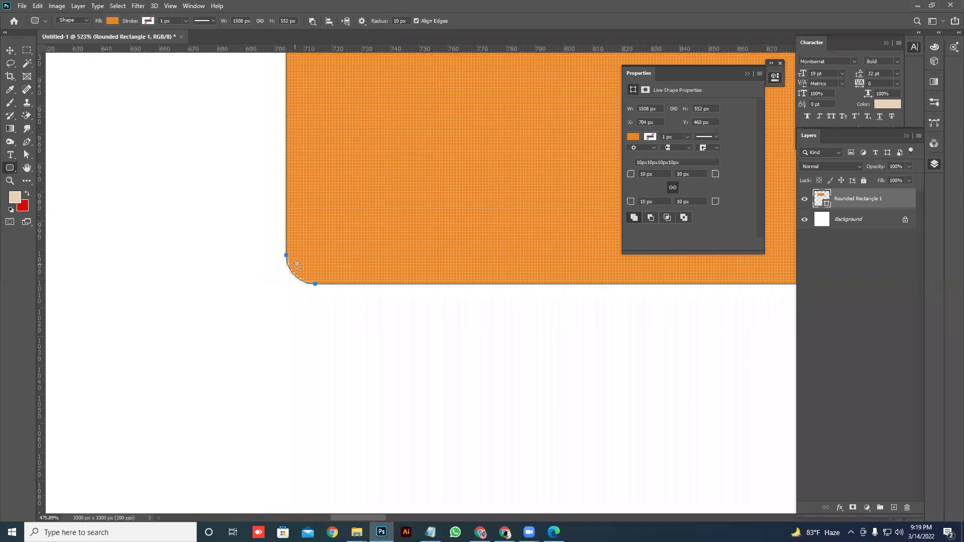
{"action": "scroll", "coordinate": [296, 263], "scroll_direction": "down", "scroll_amount": 5}
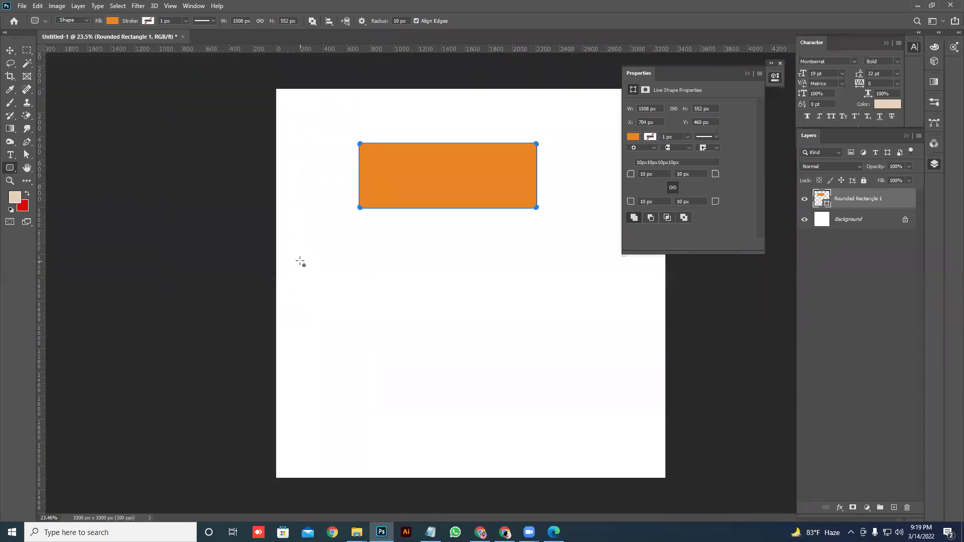
{"action": "key", "text": "Delete"}
Step: Set the corner radius to 50 px, draw a rounded rectangle, and undo it
{"action": "left_click", "coordinate": [408, 22]}
{"action": "type", "text": "50"}
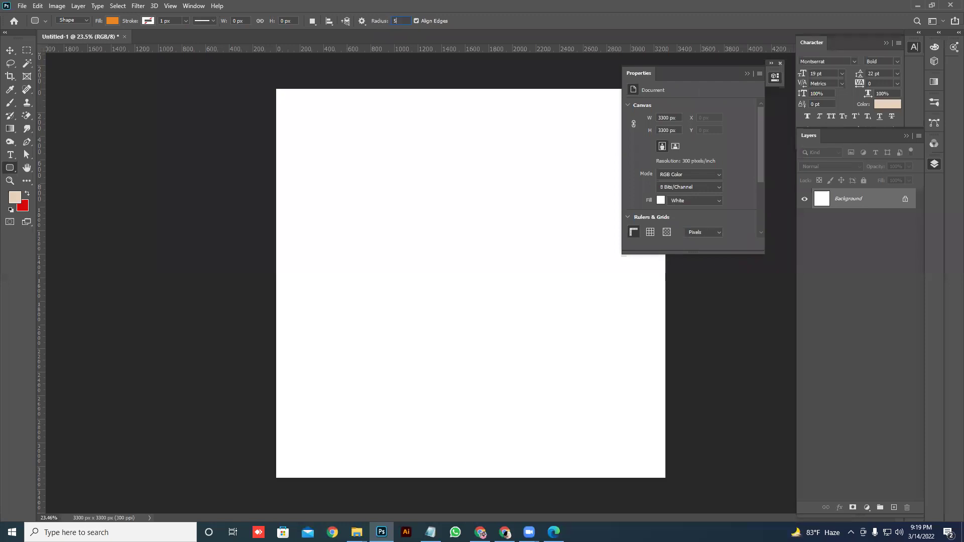
{"action": "left_click_drag", "start_coordinate": [339, 163], "coordinate": [555, 282]}
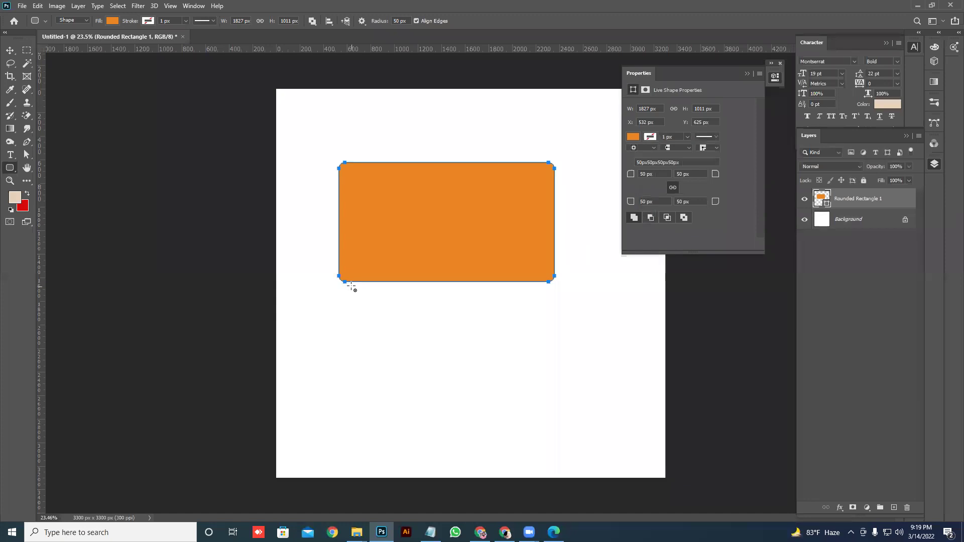
{"action": "key", "text": "ctrl+z"}
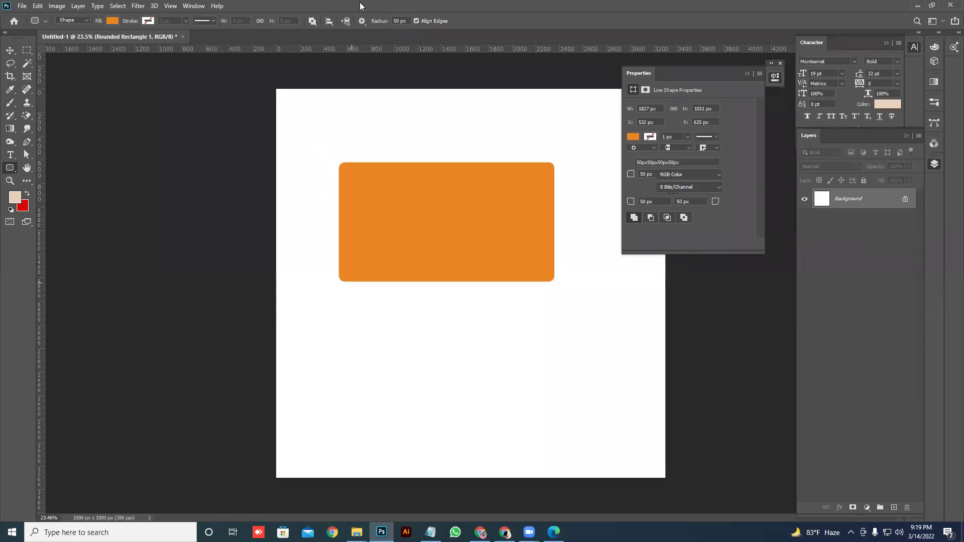
Step: Draw a 300 px-radius rounded rectangle and a small pill, undoing each
{"action": "left_click", "coordinate": [408, 21]}
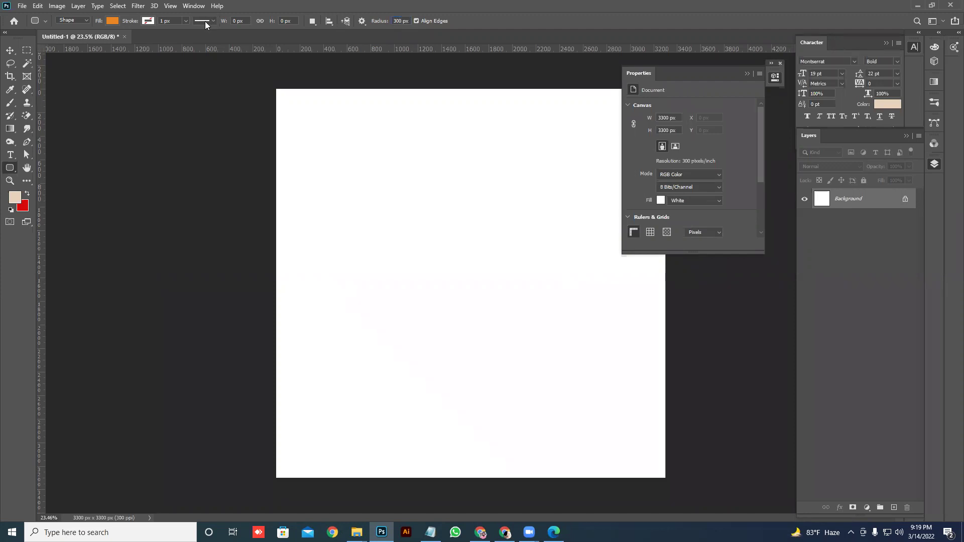
{"action": "left_click_drag", "start_coordinate": [344, 139], "coordinate": [600, 295]}
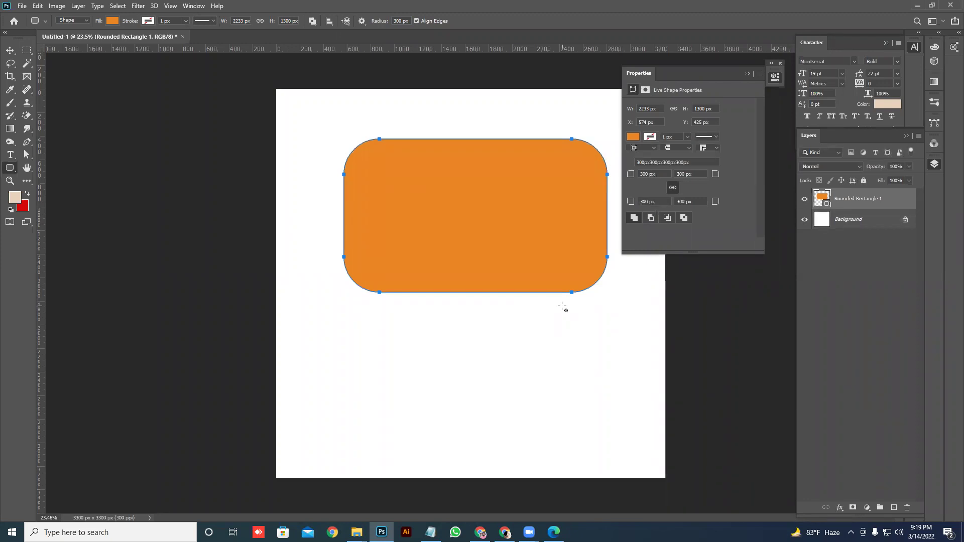
{"action": "key", "text": "ctrl+z"}
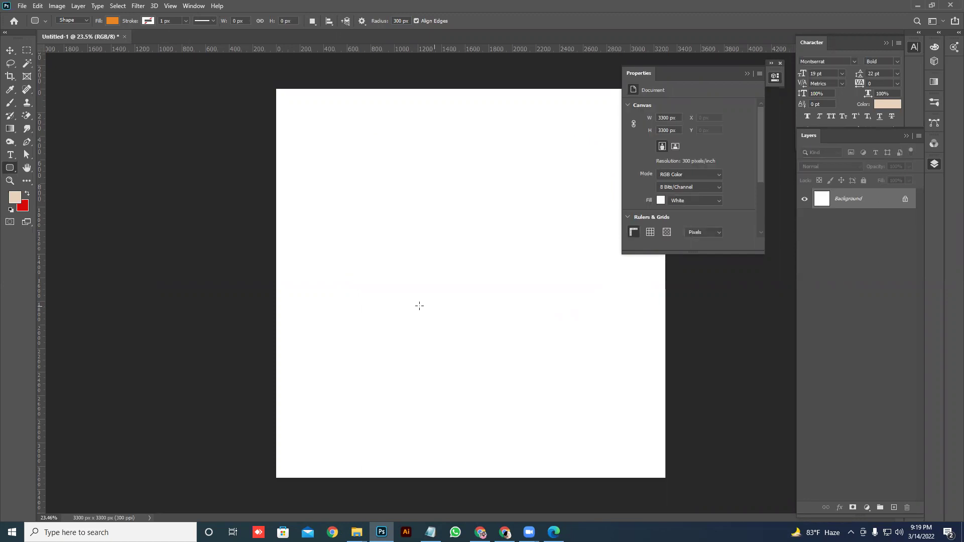
{"action": "left_click_drag", "start_coordinate": [448, 312], "coordinate": [457, 318]}
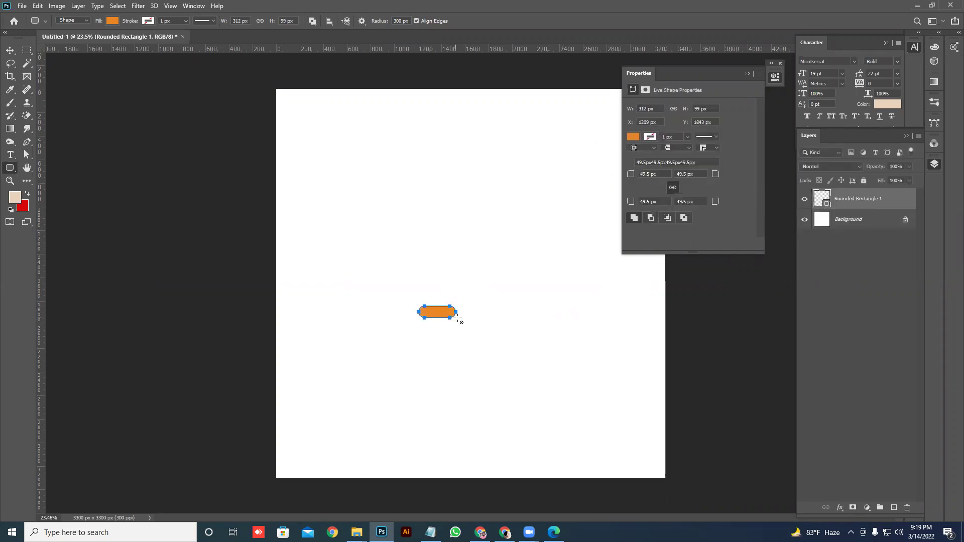
{"action": "key", "text": "ctrl+z"}
Step: Draw two pills and a circle-like rounded shape, keep them live, then delete them
{"action": "left_click_drag", "start_coordinate": [397, 350], "coordinate": [427, 355]}
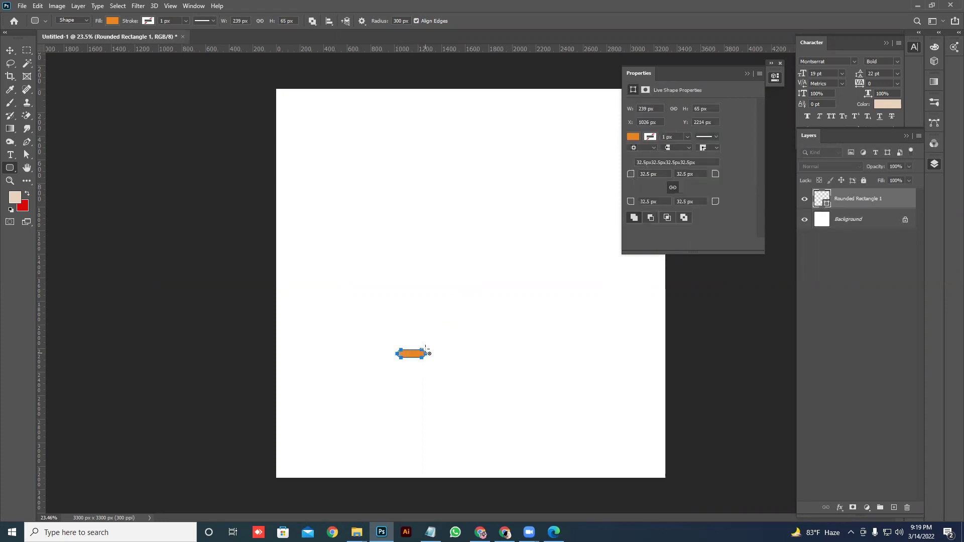
{"action": "left_click_drag", "start_coordinate": [400, 296], "coordinate": [346, 257]}
{"action": "left_click_drag", "start_coordinate": [449, 243], "coordinate": [401, 201]}
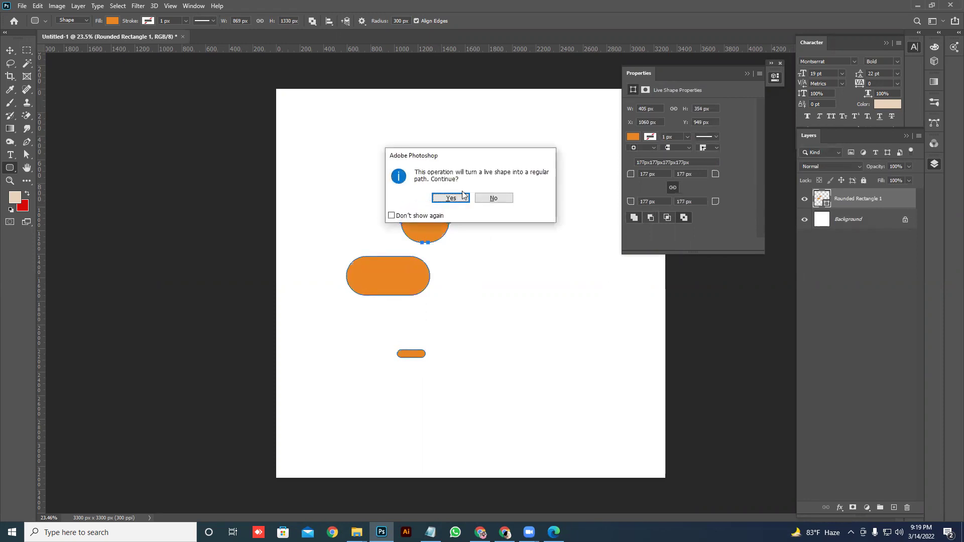
{"action": "left_click", "coordinate": [494, 198]}
{"action": "left_click", "coordinate": [9, 51]}
{"action": "key", "text": "Delete"}
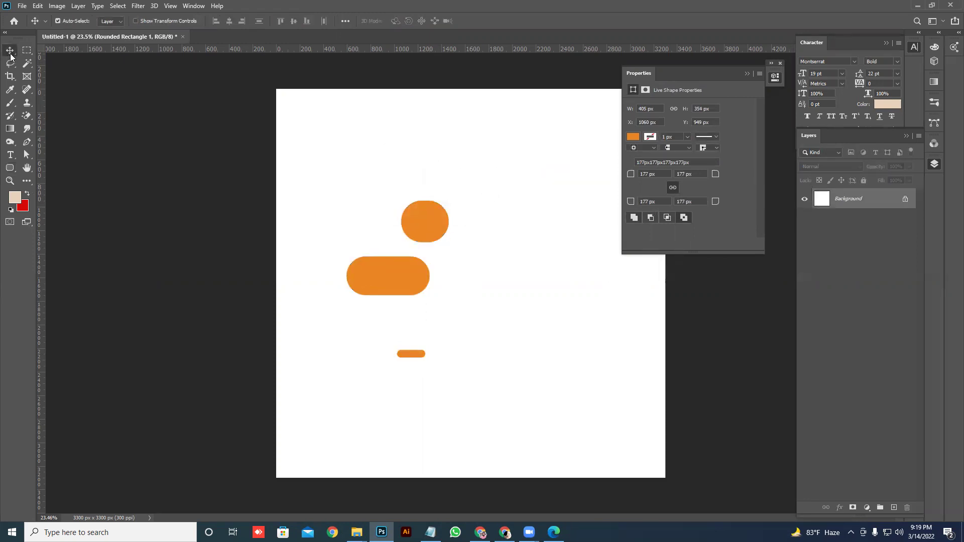
{"action": "key", "text": "u"}
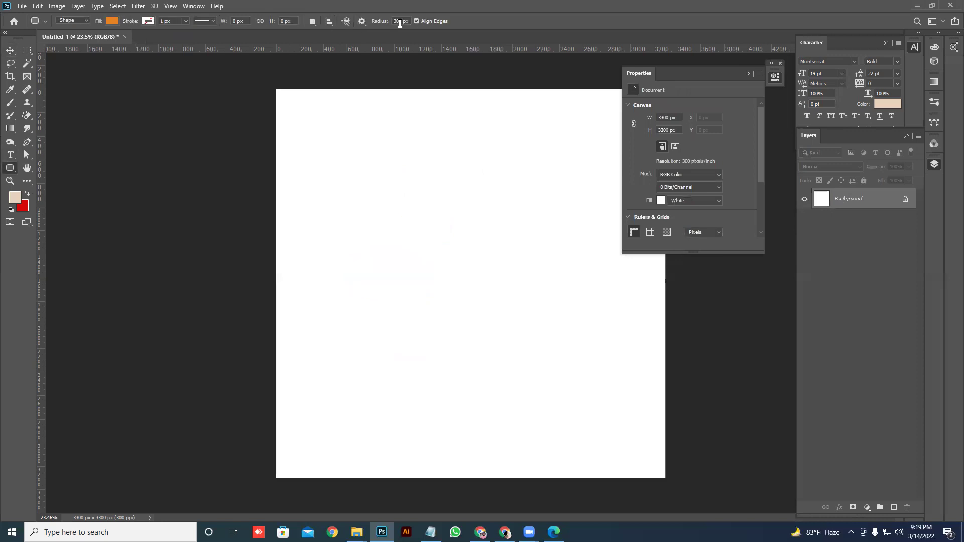
Step: Set the radius to 500 px, draw a rounded square that becomes a circle, and delete it
{"action": "left_click", "coordinate": [410, 19]}
{"action": "type", "text": "5"}
{"action": "left_click_drag", "start_coordinate": [369, 212], "coordinate": [481, 332]}
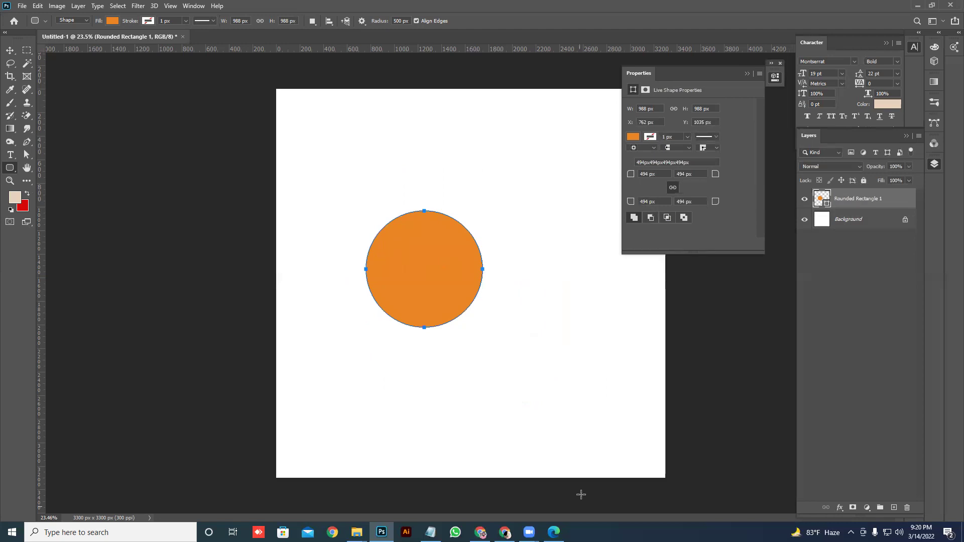
{"action": "key", "text": "Delete"}
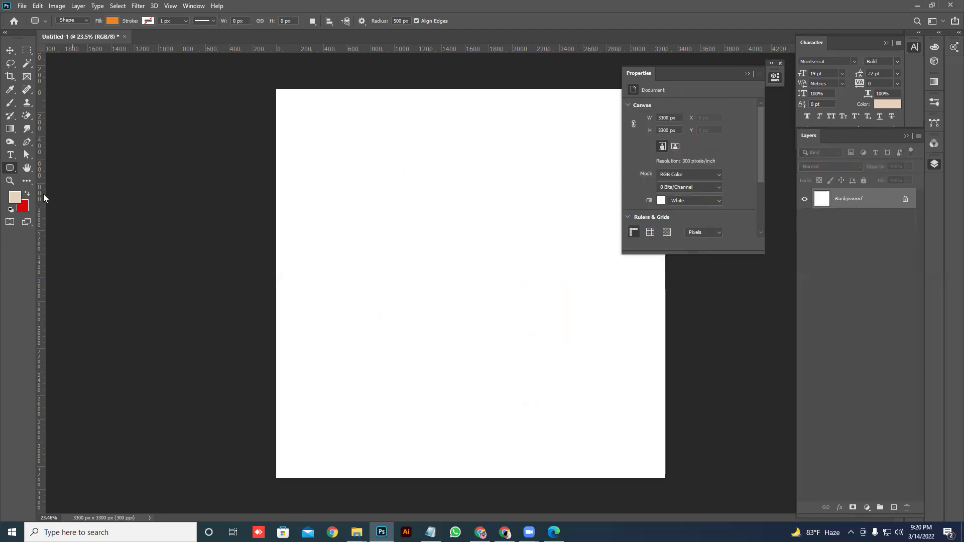
Step: Set the rounded-rectangle corner radius to 25 px
{"action": "left_click", "coordinate": [409, 20]}
{"action": "type", "text": "25"}
{"action": "key", "text": "Return"}
Step: Draw a tall ellipse and a wider ellipse with the Ellipse Tool, then undo them
{"action": "right_click", "coordinate": [10, 171]}
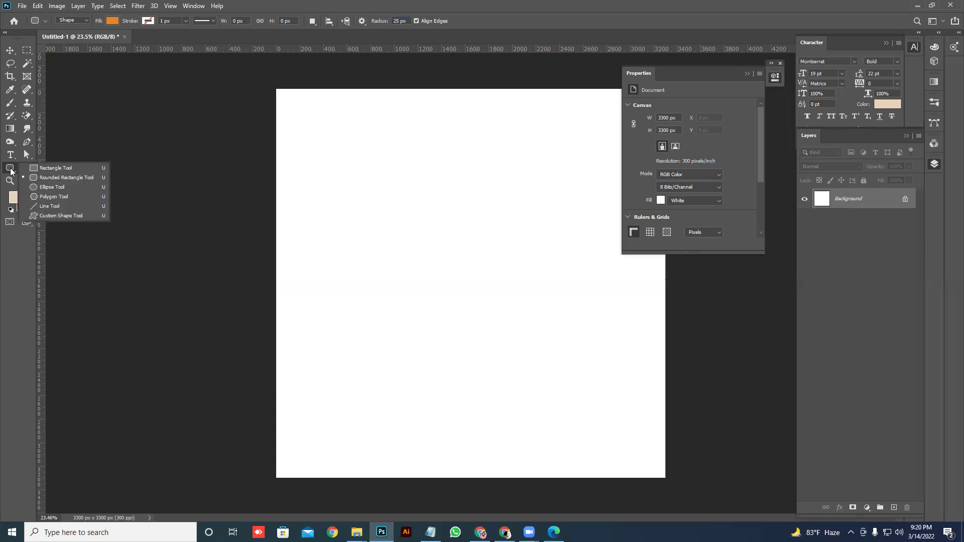
{"action": "left_click", "coordinate": [52, 188]}
{"action": "left_click_drag", "start_coordinate": [326, 206], "coordinate": [397, 324]}
{"action": "left_click_drag", "start_coordinate": [444, 221], "coordinate": [597, 354]}
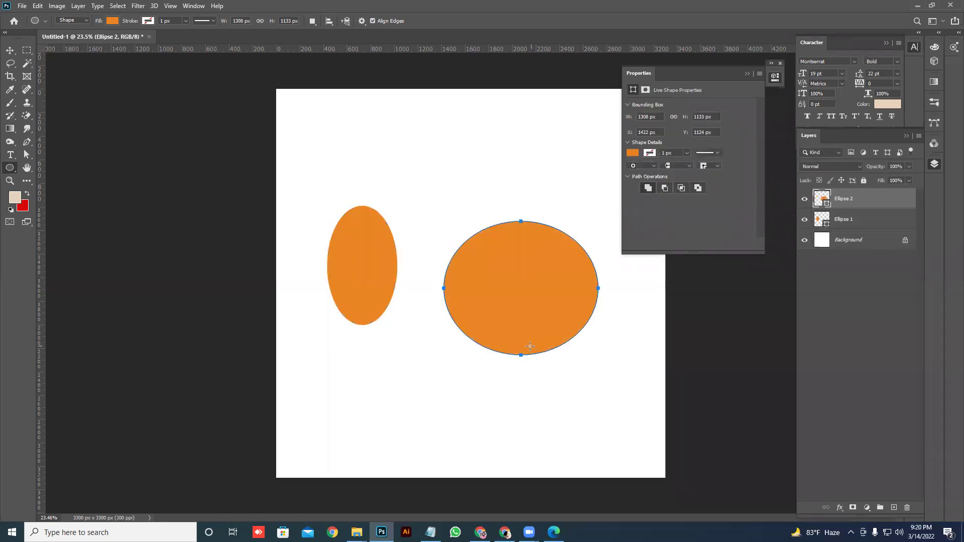
{"action": "key", "text": "ctrl+z"}
{"action": "key", "text": "ctrl+z"}
{"action": "key", "text": "ctrl+z"}
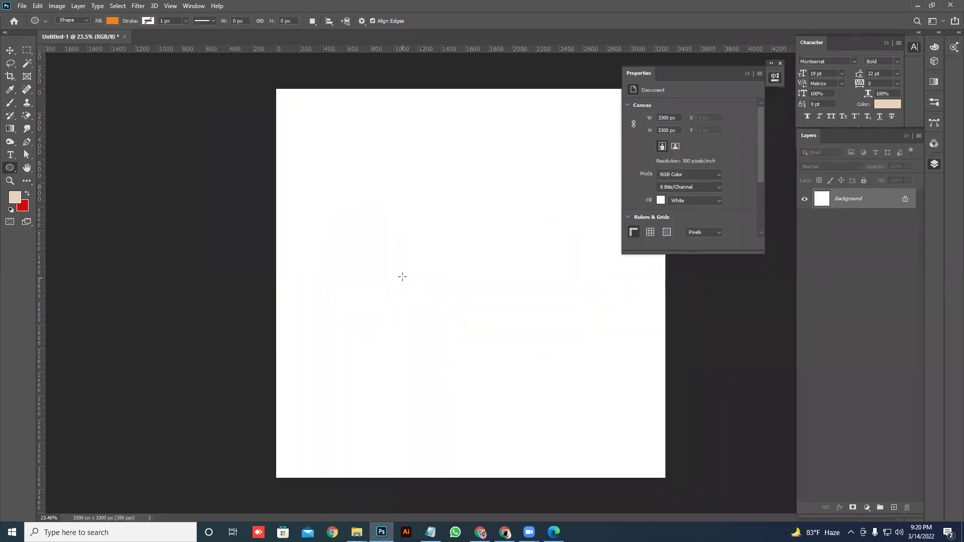
Step: Draw a circle, intersect it with an overlapping circle into a lens, and add another circle
{"action": "left_click_drag", "start_coordinate": [412, 211], "coordinate": [539, 356]}
{"action": "key", "text": "shift+alt"}
{"action": "left_click_drag", "start_coordinate": [405, 373], "coordinate": [462, 445]}
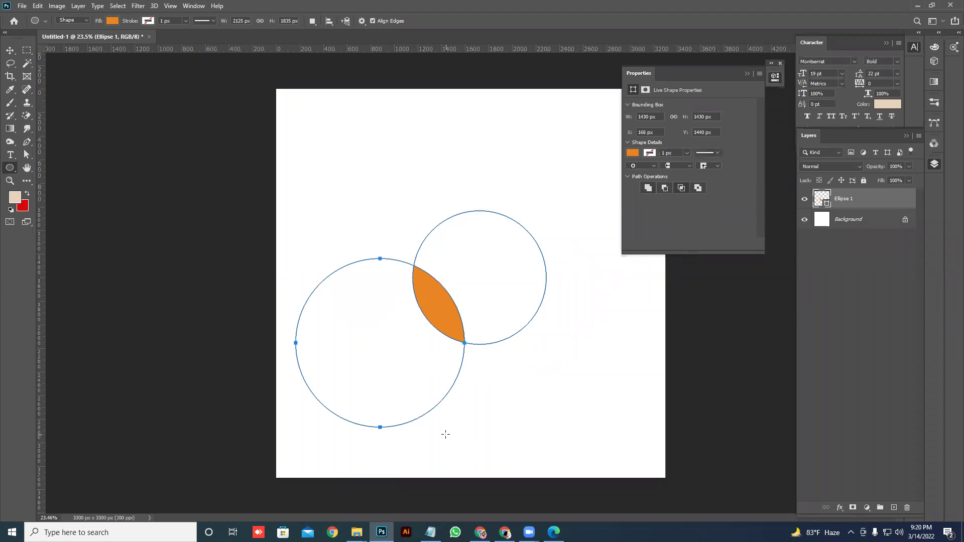
{"action": "left_click_drag", "start_coordinate": [390, 152], "coordinate": [452, 204]}
Step: Move the circle and lens shape around the canvas, then delete both
{"action": "left_click", "coordinate": [9, 50]}
{"action": "left_click_drag", "start_coordinate": [400, 157], "coordinate": [423, 219]}
{"action": "left_click_drag", "start_coordinate": [434, 303], "coordinate": [401, 337]}
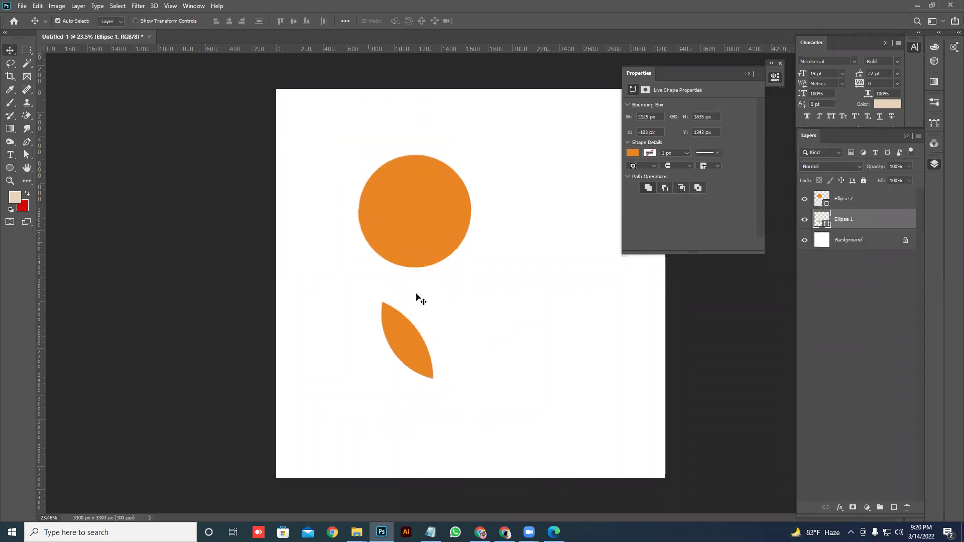
{"action": "key", "text": "Delete"}
{"action": "left_click_drag", "start_coordinate": [433, 206], "coordinate": [407, 205]}
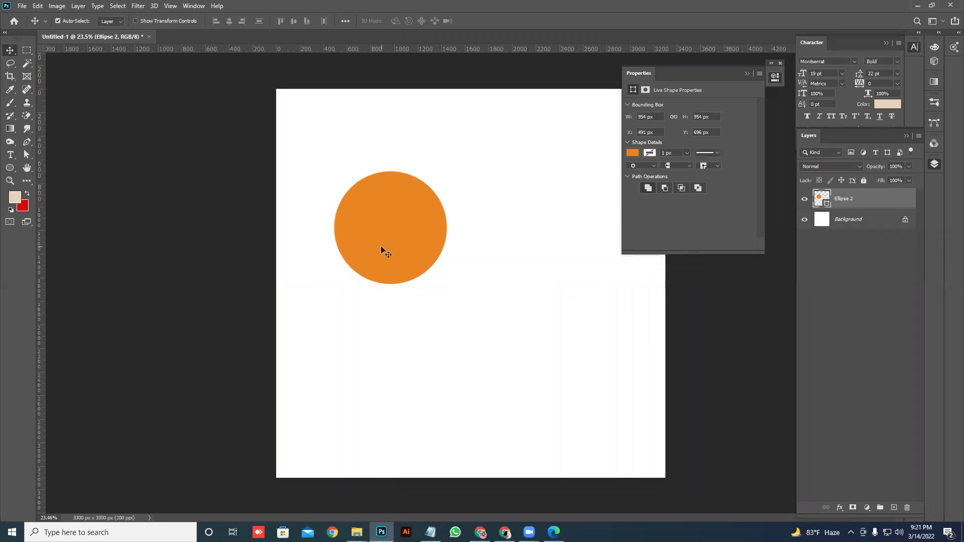
{"action": "key", "text": "Delete"}
{"action": "left_click", "coordinate": [11, 168]}
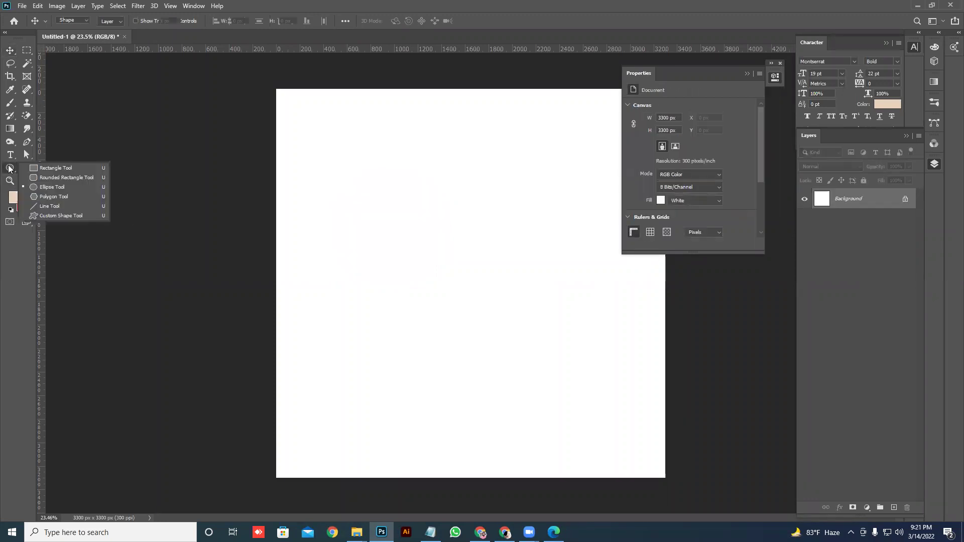
{"action": "left_click", "coordinate": [53, 196]}
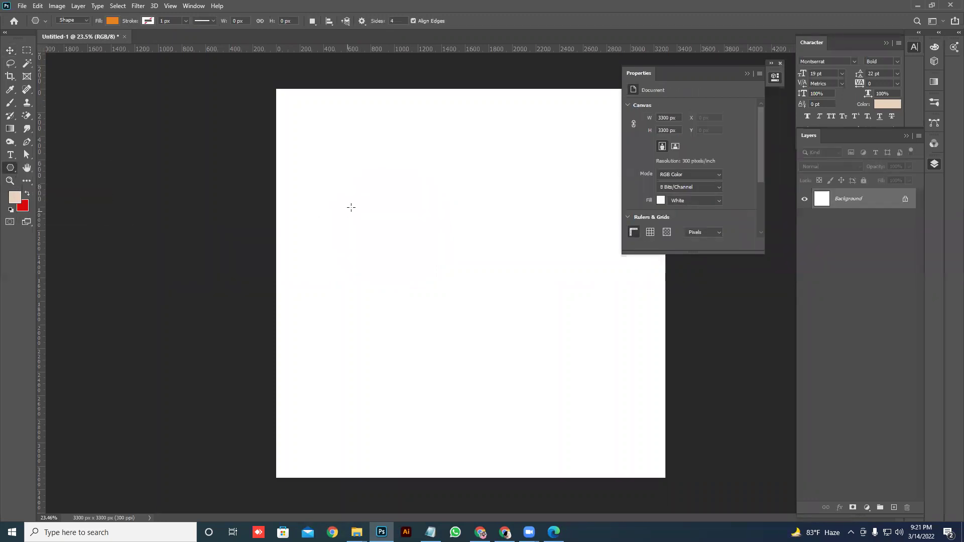
{"action": "left_click_drag", "start_coordinate": [349, 206], "coordinate": [476, 298]}
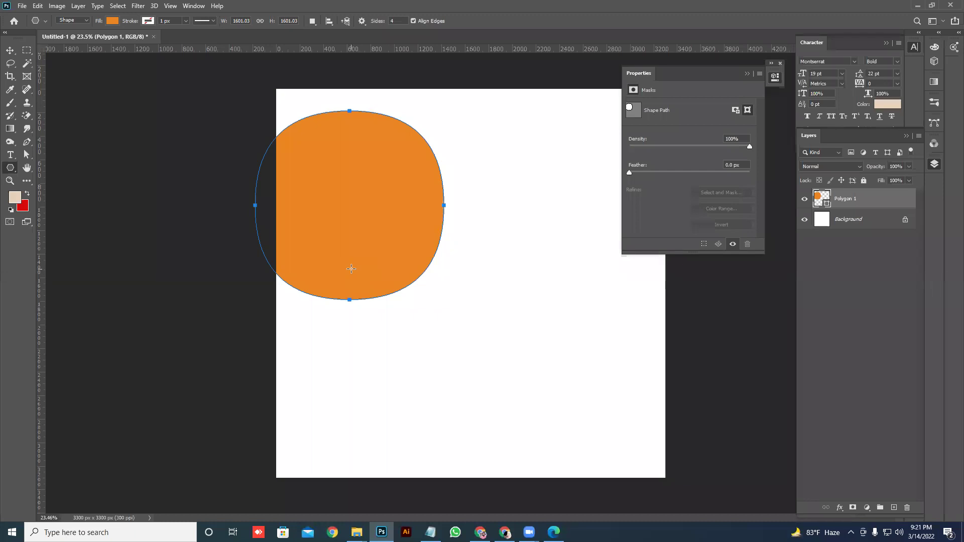
{"action": "key", "text": "ctrl+z"}
{"action": "left_click_drag", "start_coordinate": [391, 191], "coordinate": [434, 228]}
{"action": "left_click", "coordinate": [392, 21]}
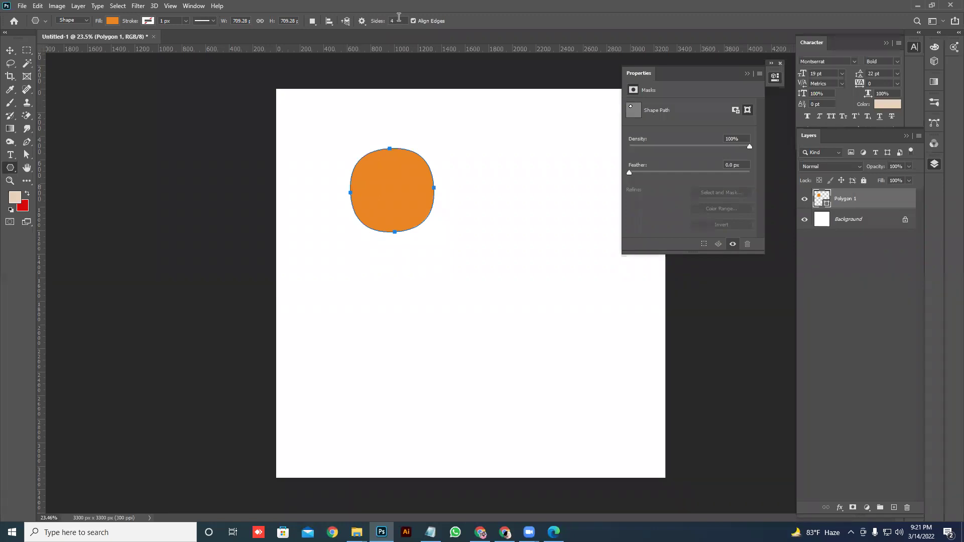
{"action": "key", "text": "ctrl+z"}
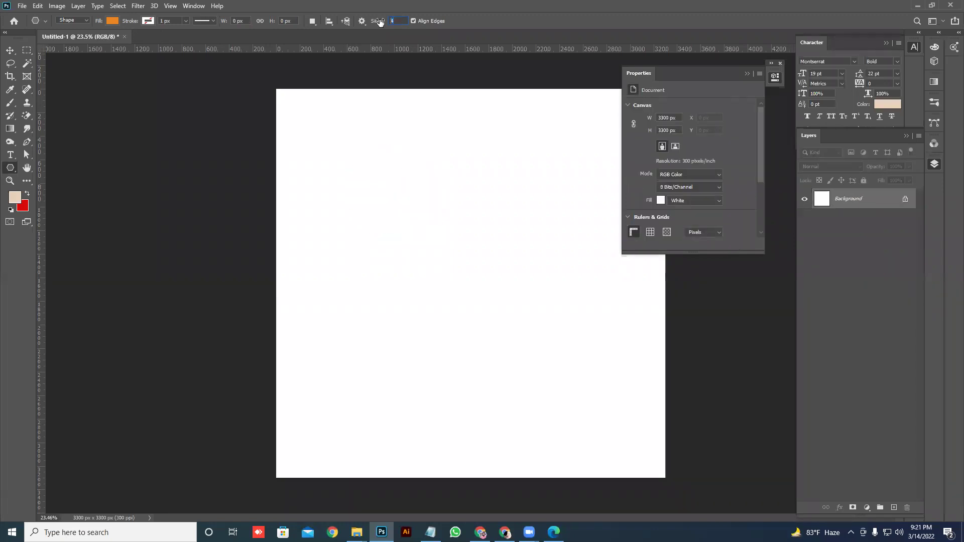
{"action": "left_click_drag", "start_coordinate": [452, 198], "coordinate": [534, 264]}
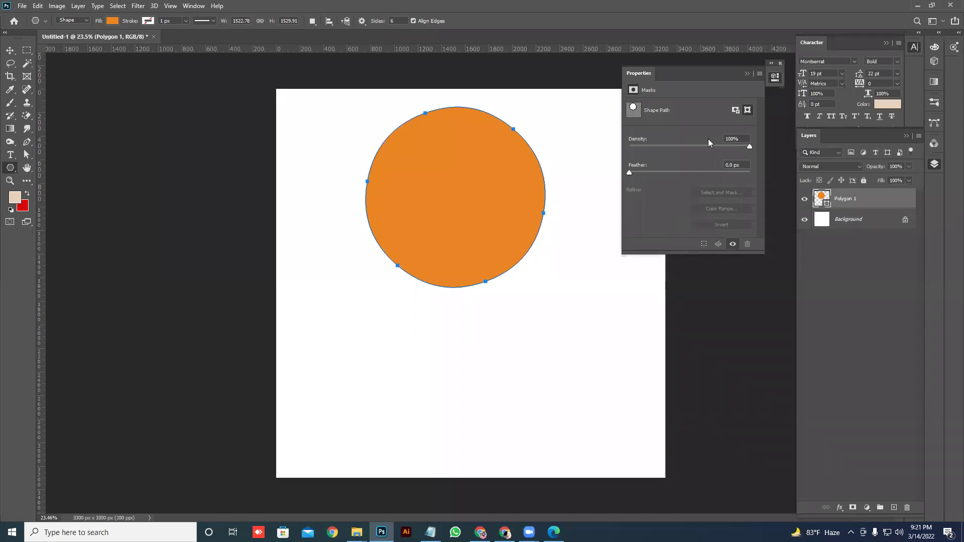
{"action": "left_click_drag", "start_coordinate": [663, 147], "coordinate": [791, 149]}
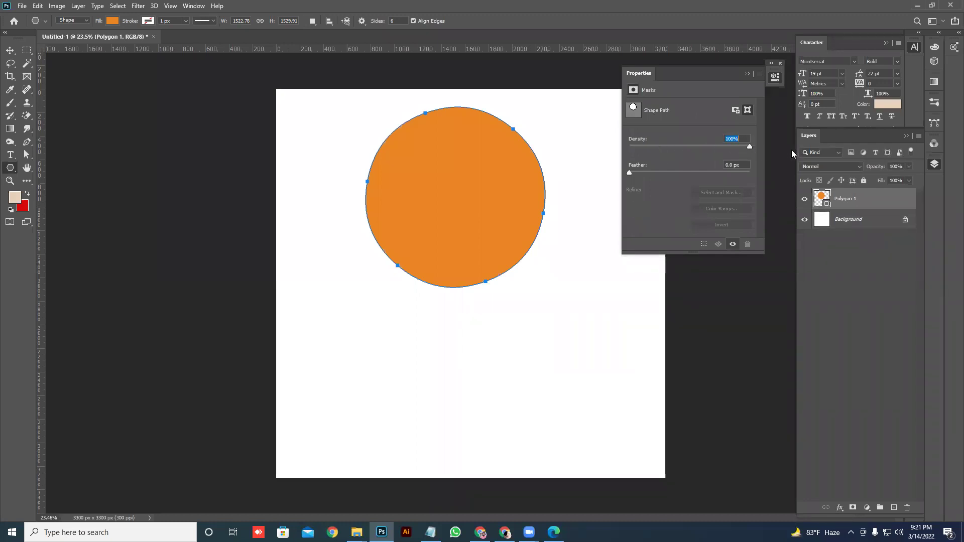
{"action": "left_click", "coordinate": [735, 110]}
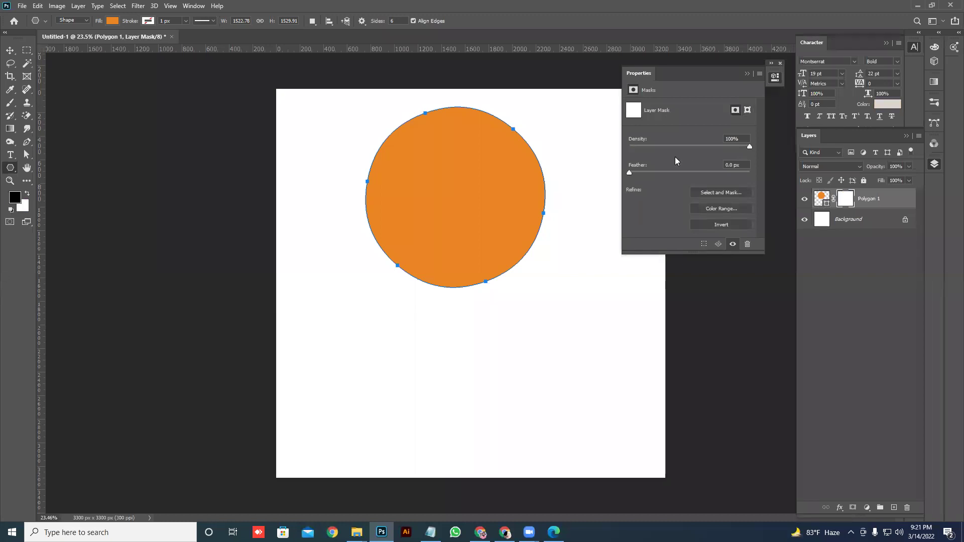
{"action": "key", "text": "ctrl+z"}
{"action": "key", "text": "ctrl+z"}
{"action": "key", "text": "ctrl+z"}
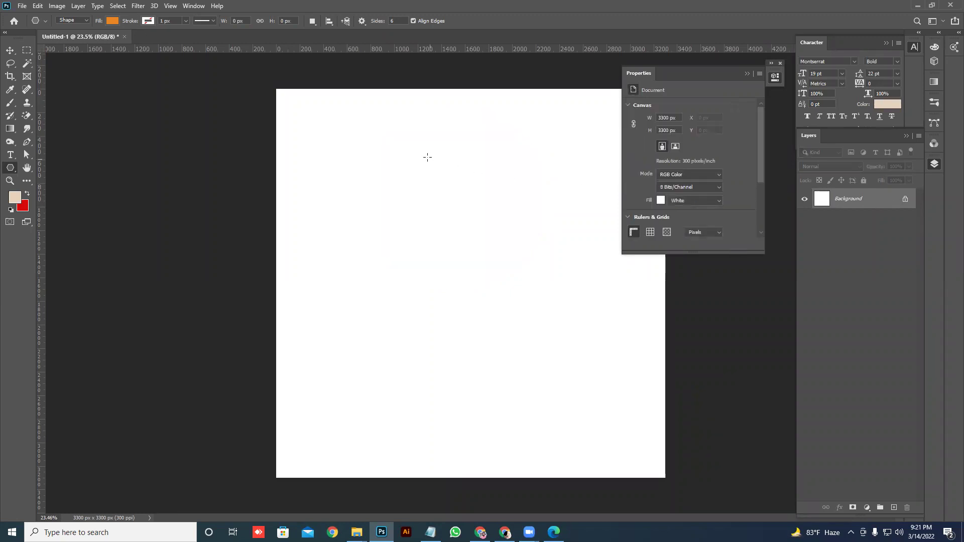
{"action": "left_click_drag", "start_coordinate": [405, 112], "coordinate": [494, 165]}
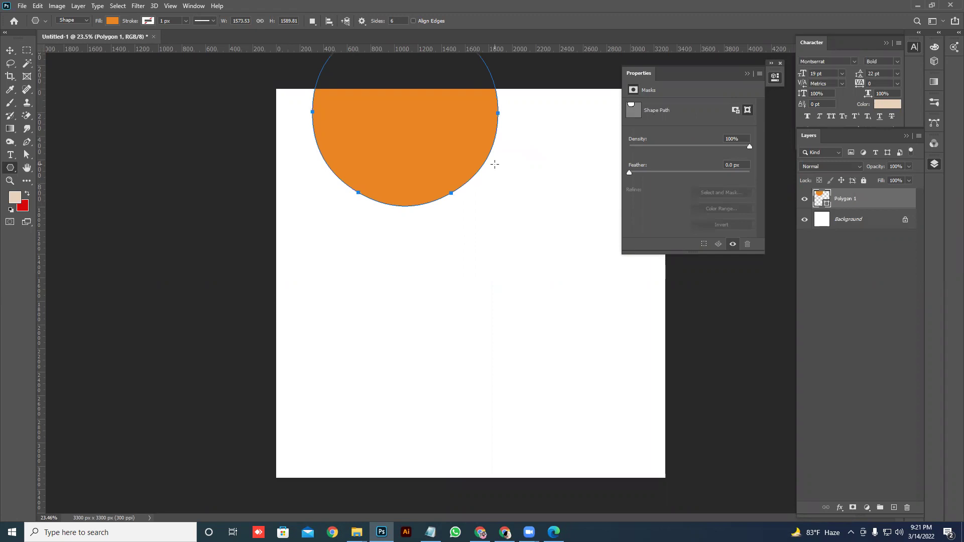
{"action": "key", "text": "ctrl+z"}
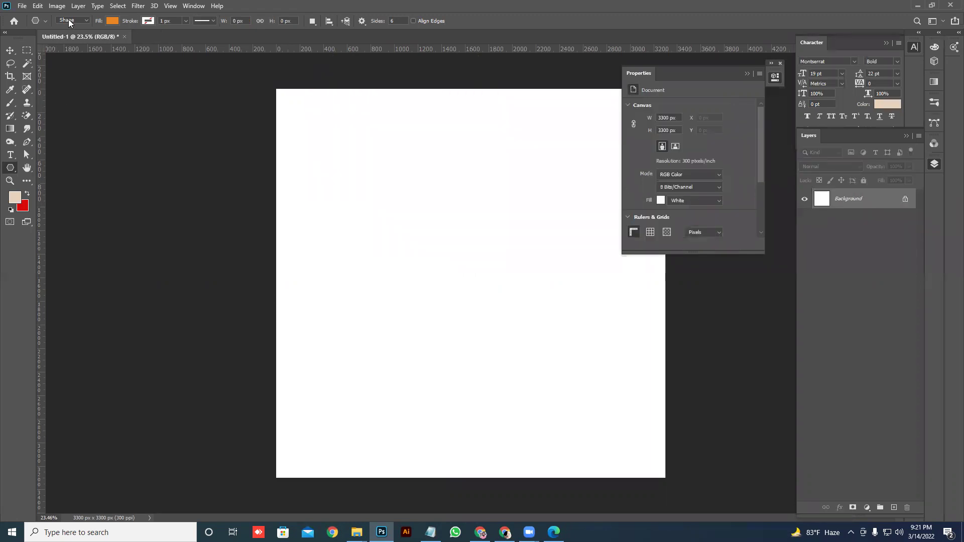
Step: Keep Shape mode, check the path alignment and arrangement menus, and open the polygon Path Options
{"action": "left_click", "coordinate": [75, 19]}
{"action": "left_click", "coordinate": [74, 25]}
{"action": "left_click", "coordinate": [329, 22]}
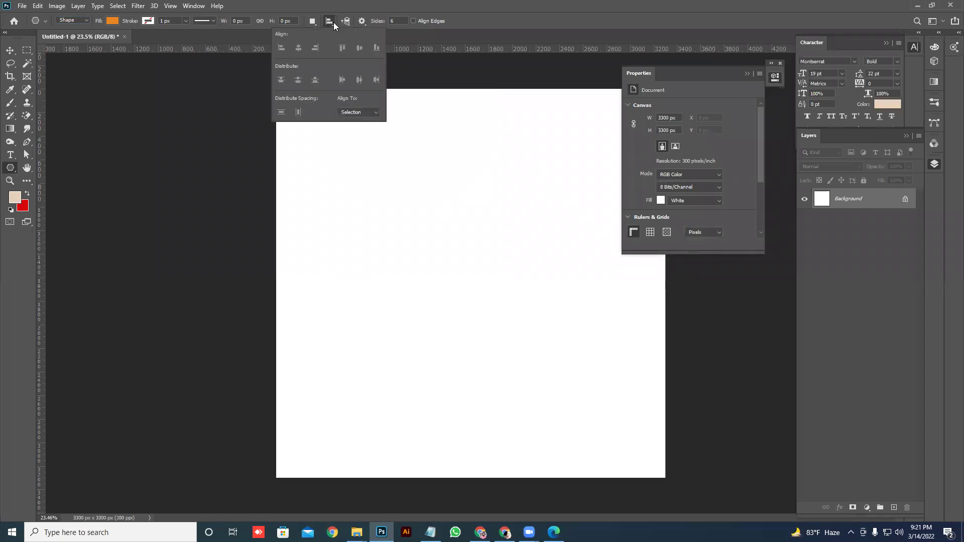
{"action": "left_click", "coordinate": [330, 21]}
{"action": "left_click", "coordinate": [346, 21]}
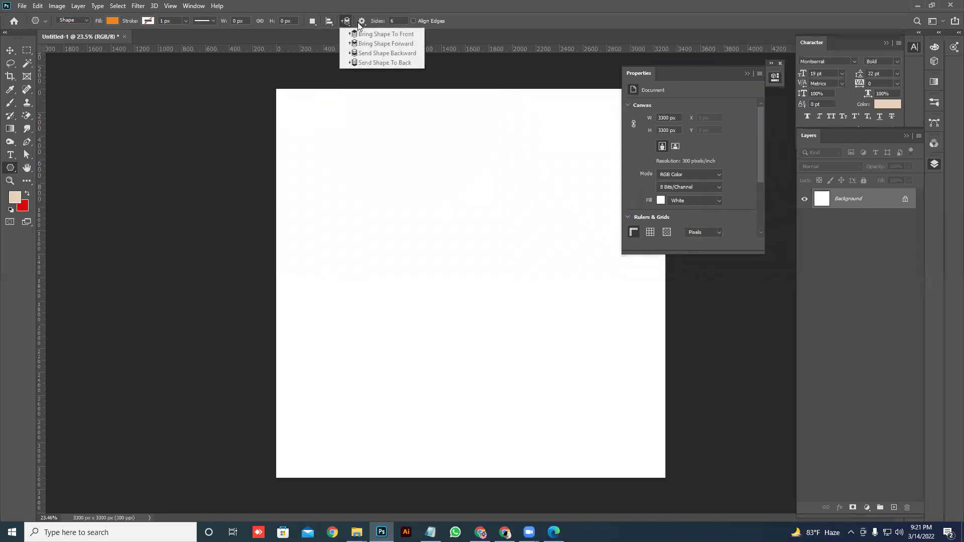
{"action": "left_click", "coordinate": [362, 22]}
{"action": "left_click", "coordinate": [361, 23]}
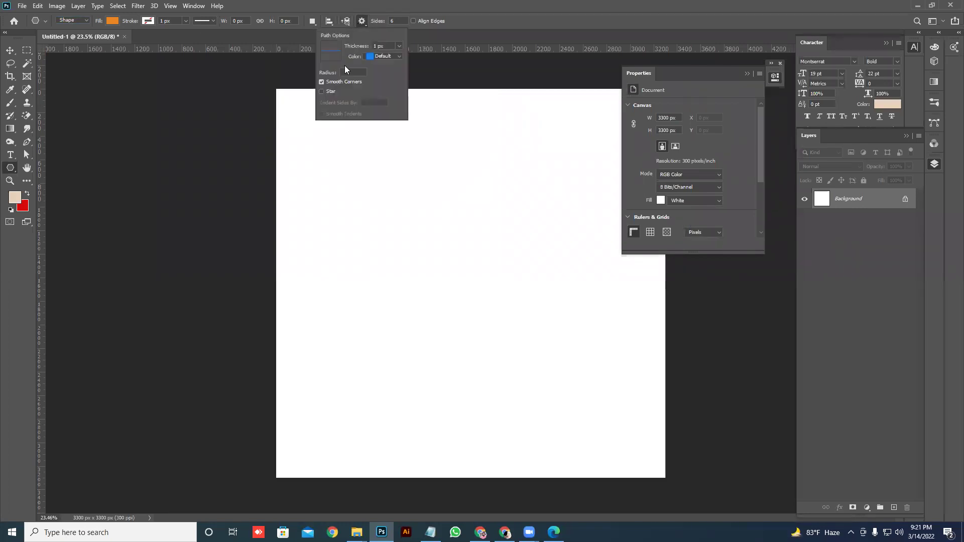
Step: Enable Star in Path Options, draw a large orange star, and undo it
{"action": "left_click", "coordinate": [322, 91]}
{"action": "left_click", "coordinate": [324, 81]}
{"action": "left_click", "coordinate": [394, 183]}
{"action": "left_click_drag", "start_coordinate": [395, 184], "coordinate": [487, 275]}
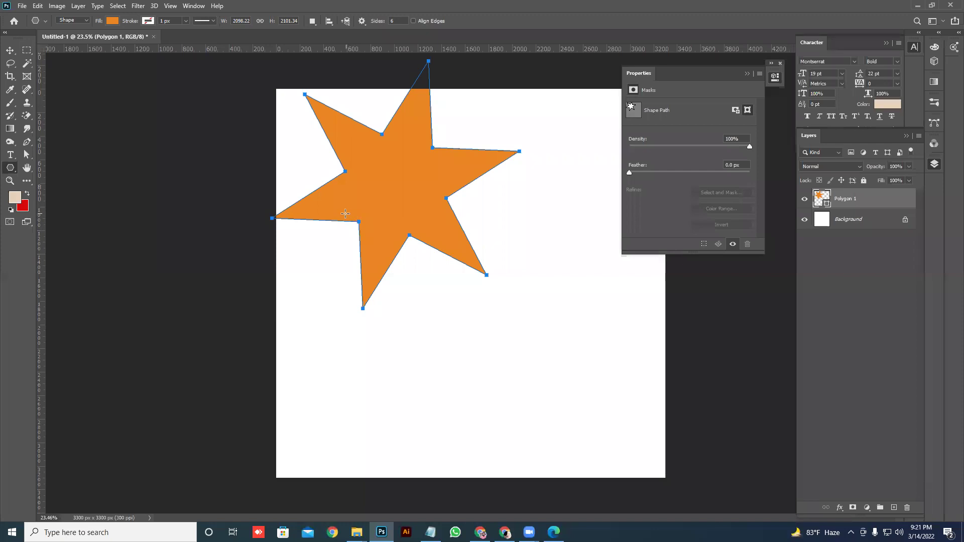
{"action": "key", "text": "ctrl+z"}
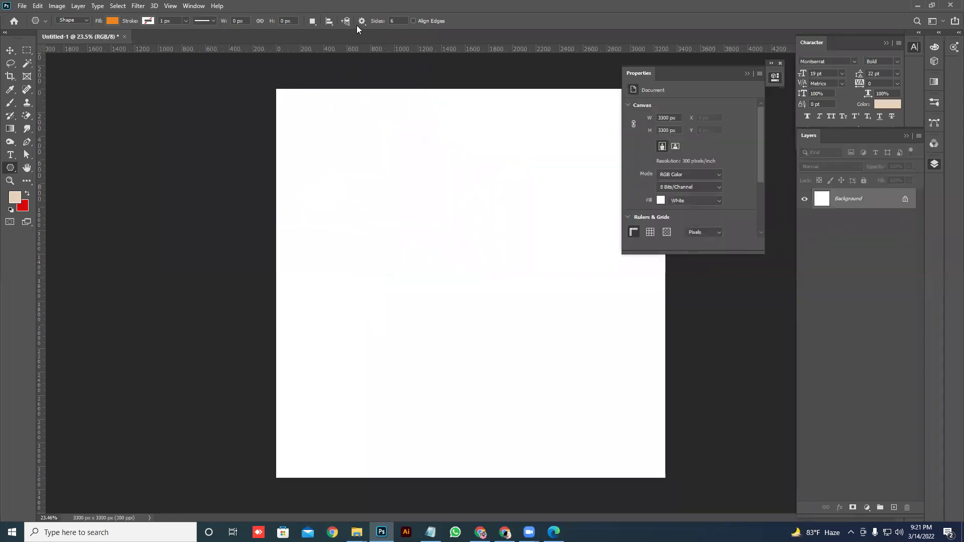
Step: Draw a thin spiky star, reduce the side indent, and draw a six-point star lower right
{"action": "left_click", "coordinate": [361, 21]}
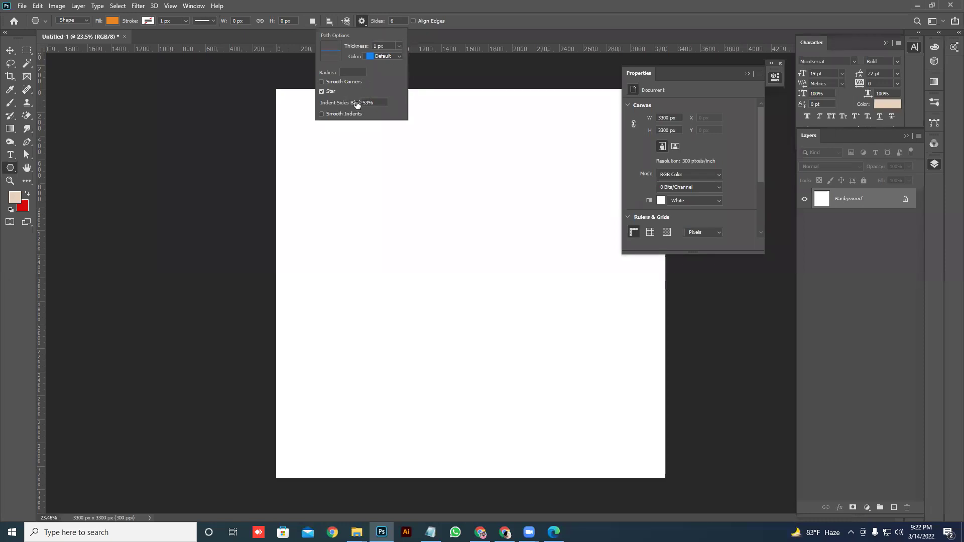
{"action": "left_click_drag", "start_coordinate": [381, 170], "coordinate": [443, 227]}
{"action": "left_click", "coordinate": [362, 22]}
{"action": "left_click_drag", "start_coordinate": [359, 104], "coordinate": [304, 111]}
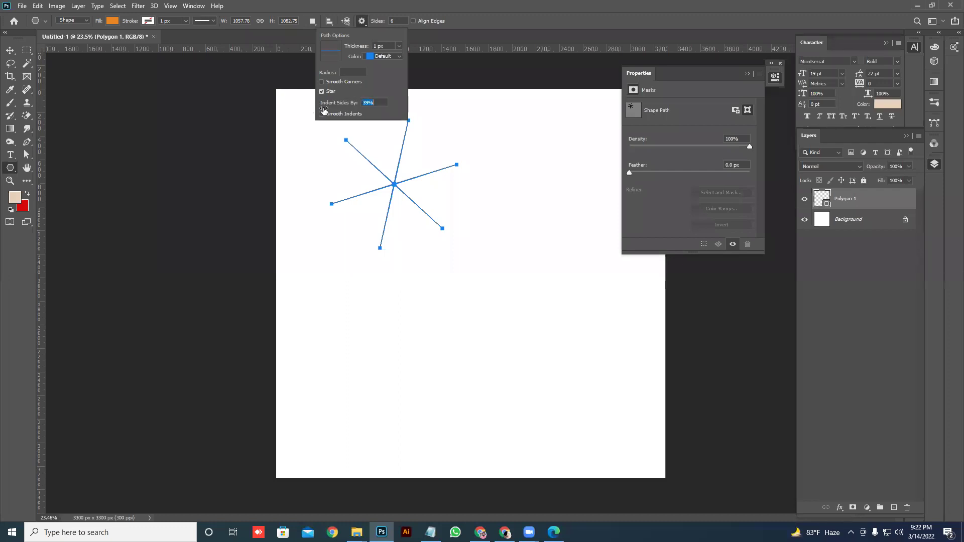
{"action": "left_click_drag", "start_coordinate": [507, 284], "coordinate": [573, 340]}
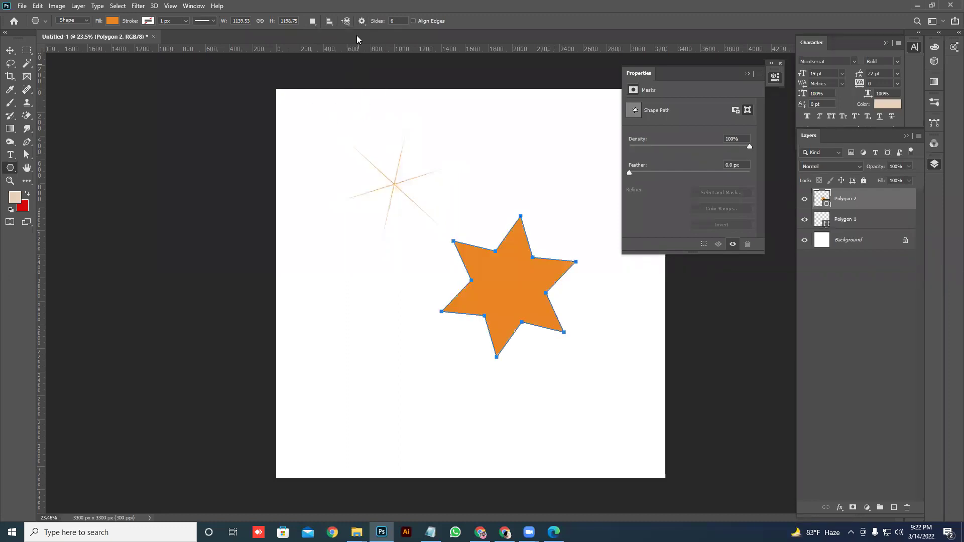
Step: Make the star indent shallower and draw a shallower star on the left
{"action": "left_click", "coordinate": [361, 21]}
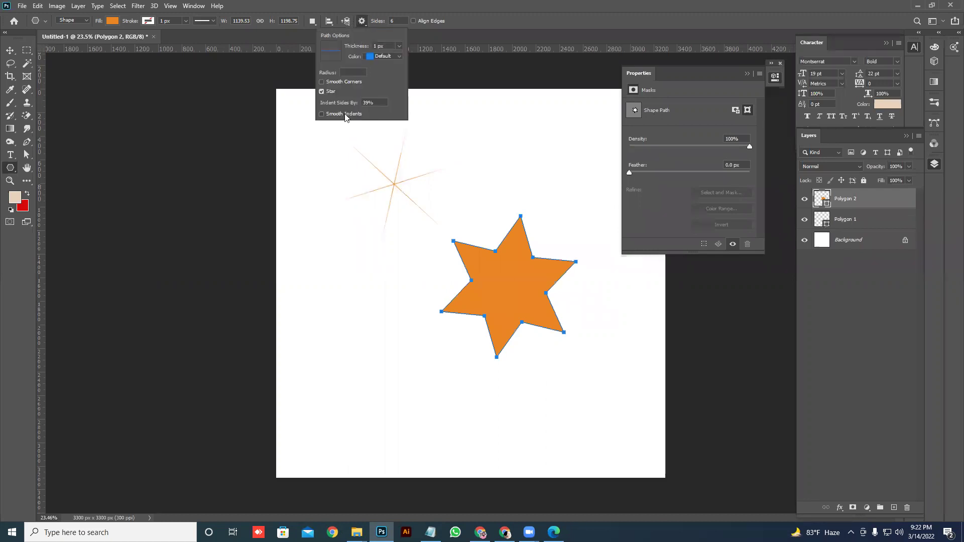
{"action": "left_click_drag", "start_coordinate": [343, 105], "coordinate": [332, 104]}
{"action": "left_click", "coordinate": [335, 168]}
{"action": "left_click_drag", "start_coordinate": [342, 235], "coordinate": [382, 267]}
Step: Turn on Smooth Corners and draw a rounded six-lobed flower near the top
{"action": "left_click", "coordinate": [361, 22]}
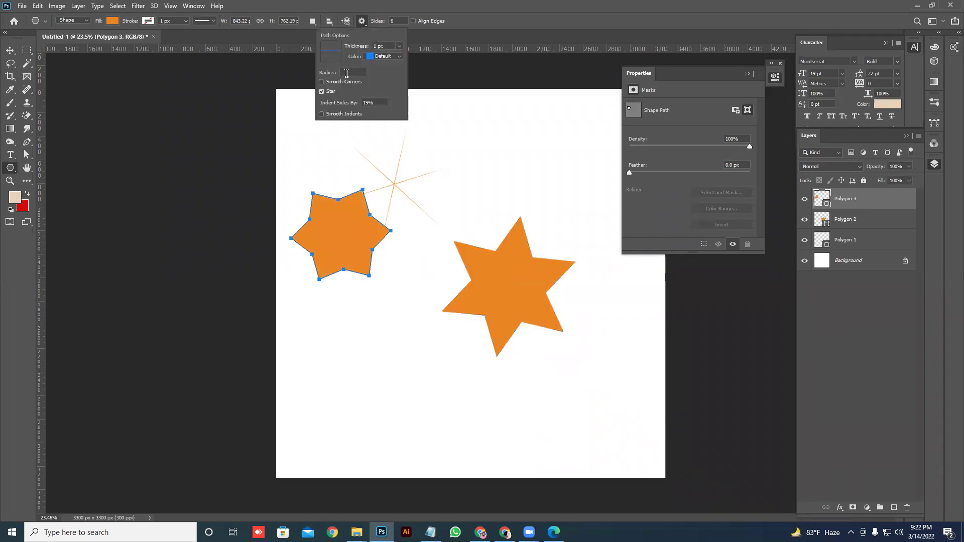
{"action": "left_click", "coordinate": [428, 131]}
{"action": "left_click_drag", "start_coordinate": [511, 153], "coordinate": [562, 198]}
Step: Turn off Star and draw a large smooth circle and a small circle beside it
{"action": "left_click", "coordinate": [362, 21]}
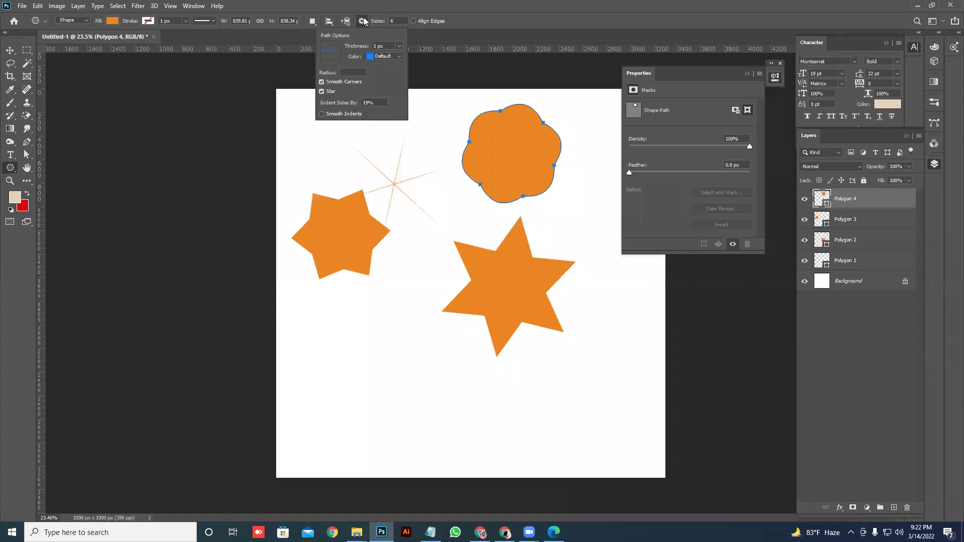
{"action": "left_click", "coordinate": [321, 92]}
{"action": "left_click_drag", "start_coordinate": [394, 174], "coordinate": [434, 204]}
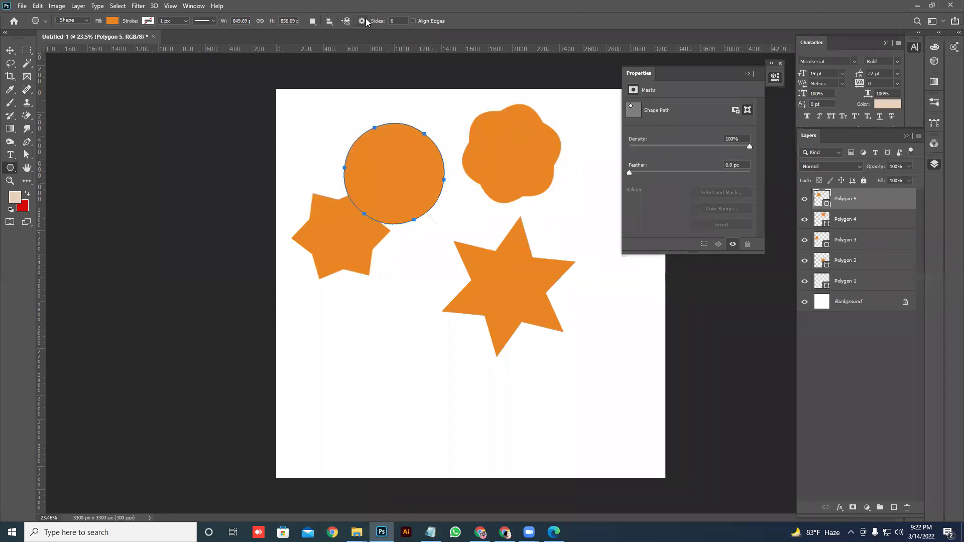
{"action": "left_click", "coordinate": [362, 21]}
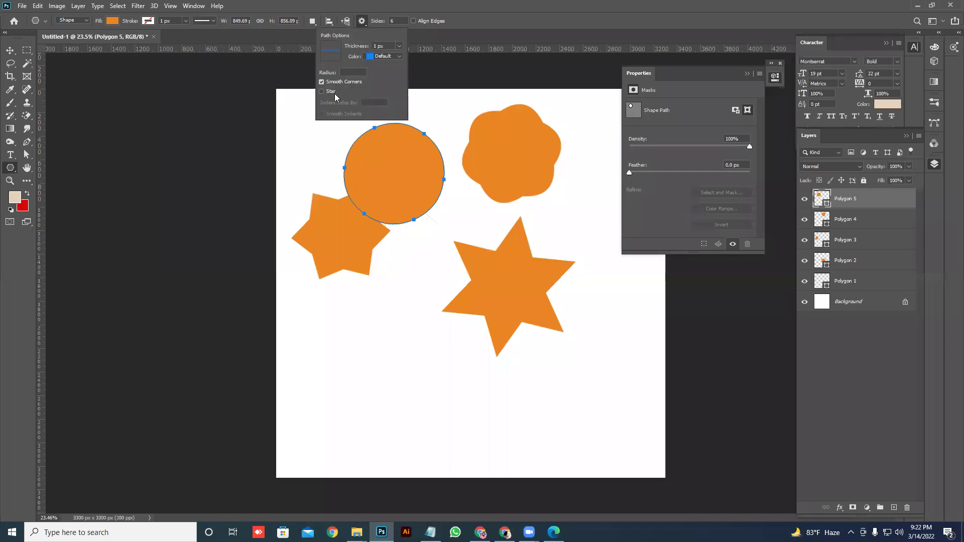
{"action": "left_click", "coordinate": [398, 47]}
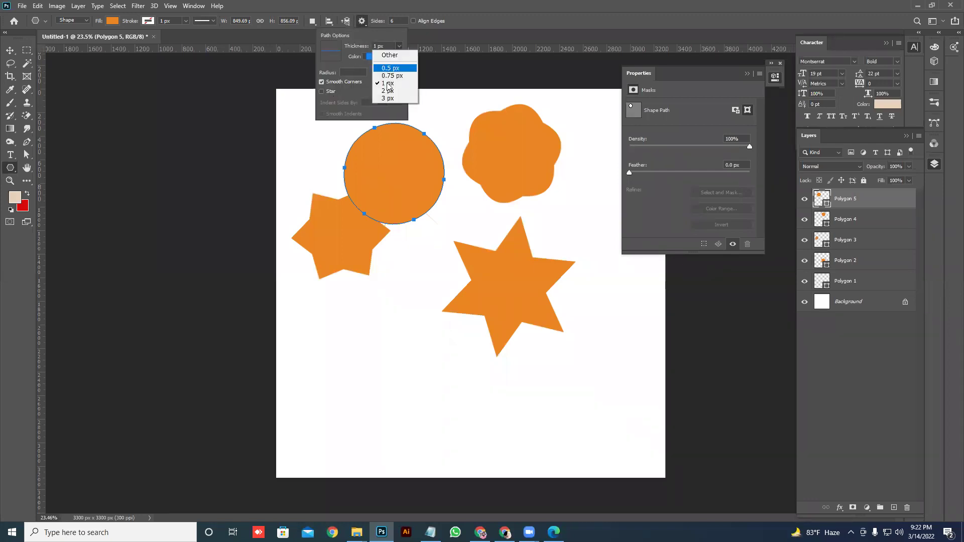
{"action": "left_click", "coordinate": [389, 55]}
{"action": "left_click_drag", "start_coordinate": [383, 74], "coordinate": [443, 134]}
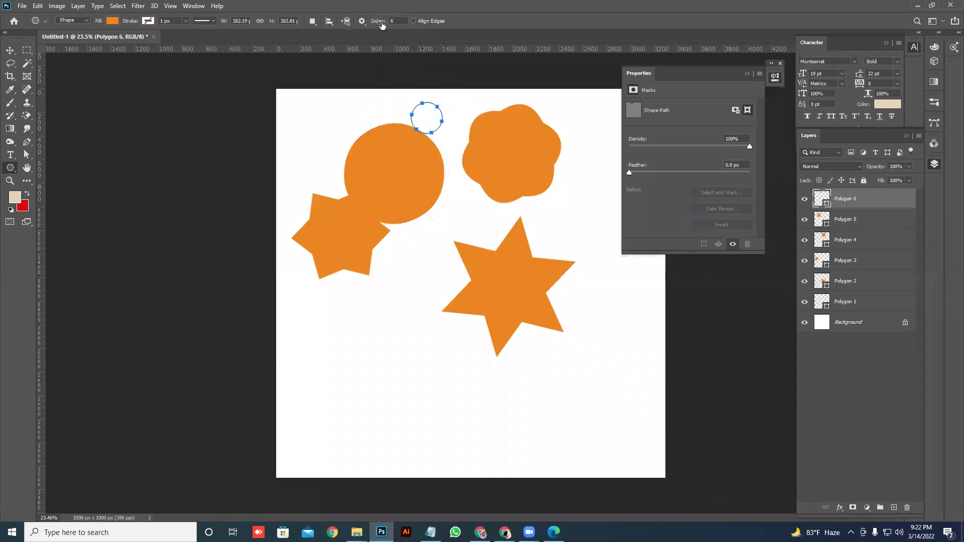
Step: Create a hexagon through the Create Polygon dialog, then merge and delete all polygon layers
{"action": "left_click", "coordinate": [367, 22]}
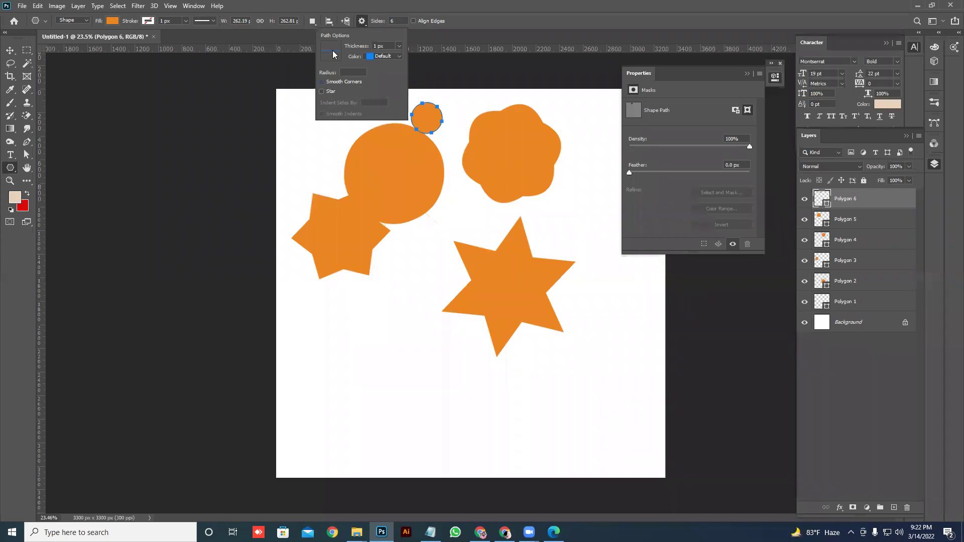
{"action": "left_click", "coordinate": [477, 104]}
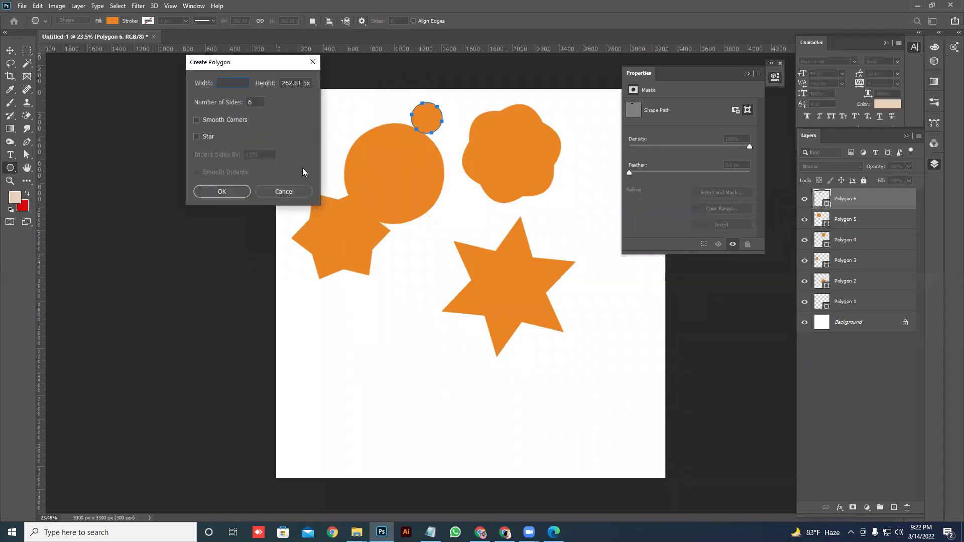
{"action": "left_click", "coordinate": [280, 192]}
{"action": "left_click", "coordinate": [323, 160]}
{"action": "left_click", "coordinate": [224, 192]}
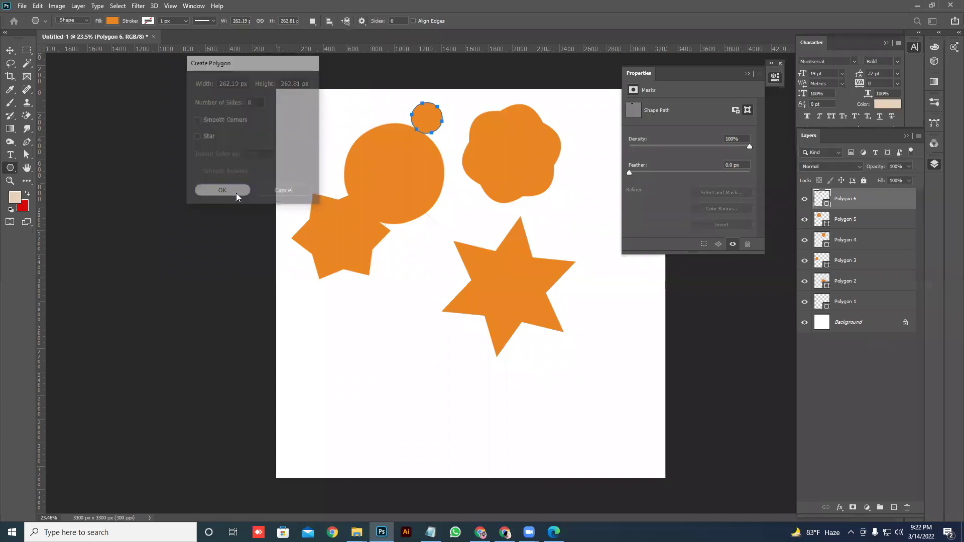
{"action": "left_click", "coordinate": [10, 50]}
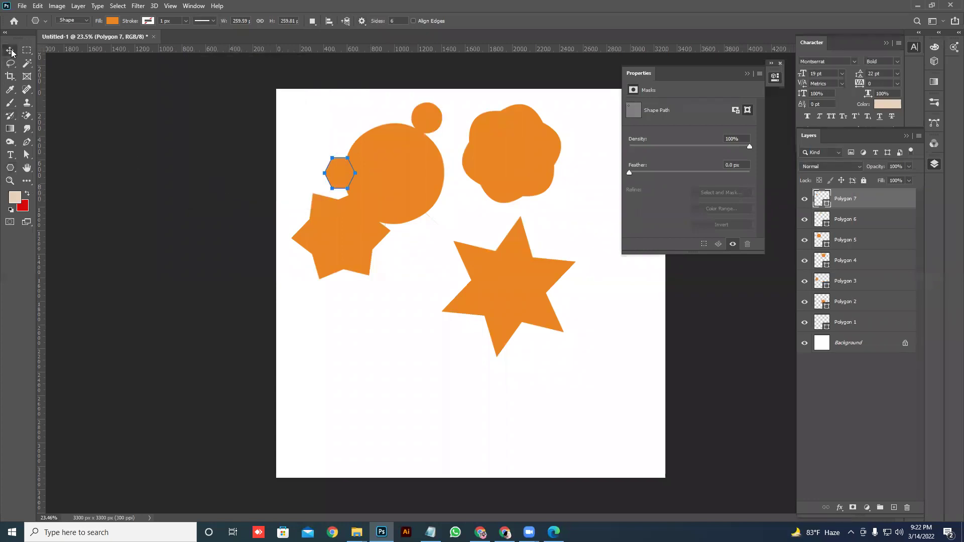
{"action": "key", "text": "ctrl+e"}
{"action": "key", "text": "ctrl+e"}
{"action": "key", "text": "ctrl+e"}
{"action": "key", "text": "Delete"}
{"action": "key", "text": "Delete"}
{"action": "key", "text": "Delete"}
{"action": "key", "text": "Delete"}
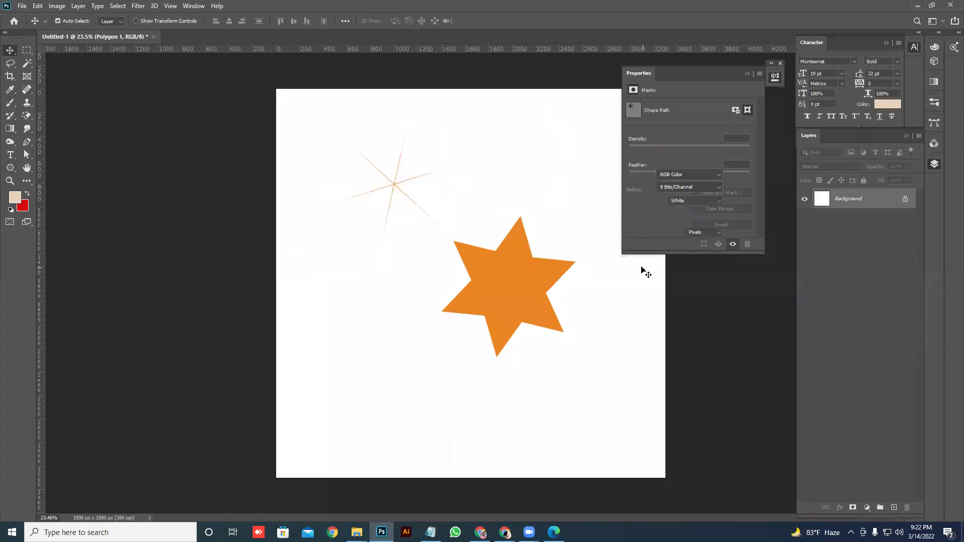
Step: Click the canvas with the Polygon tool to create a 100 px hexagon
{"action": "left_click", "coordinate": [9, 170]}
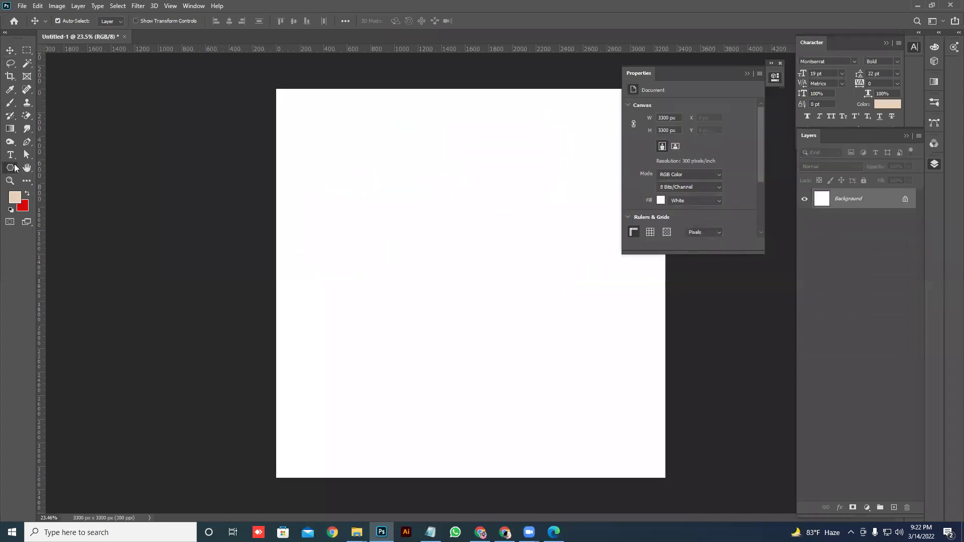
{"action": "left_click", "coordinate": [399, 147]}
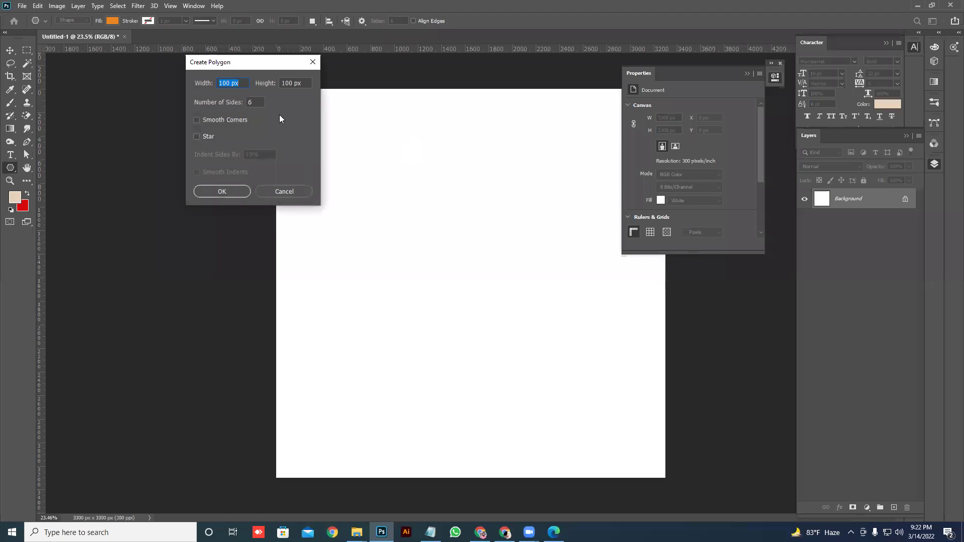
{"action": "left_click", "coordinate": [229, 196]}
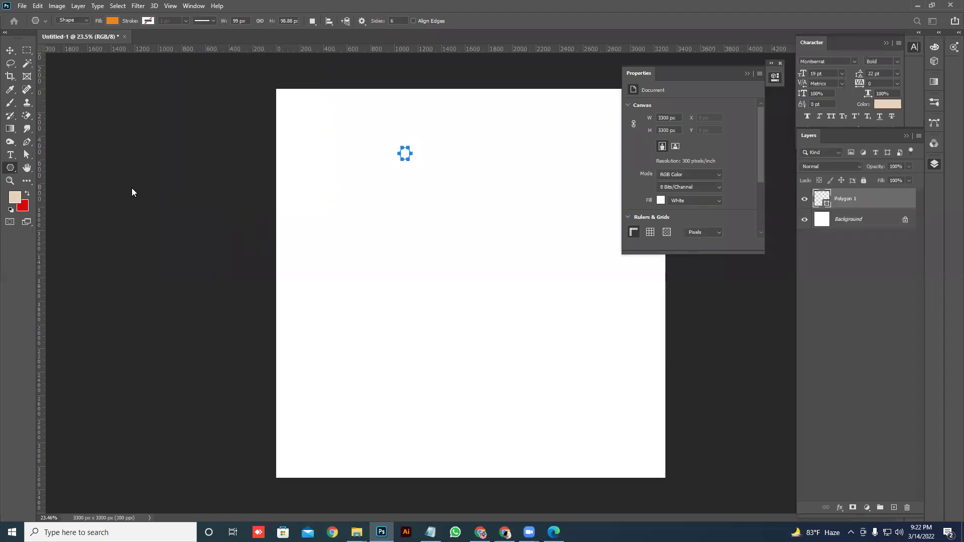
Step: Create a larger hexagon about 500 px wide by entering its width and height
{"action": "left_click", "coordinate": [406, 244]}
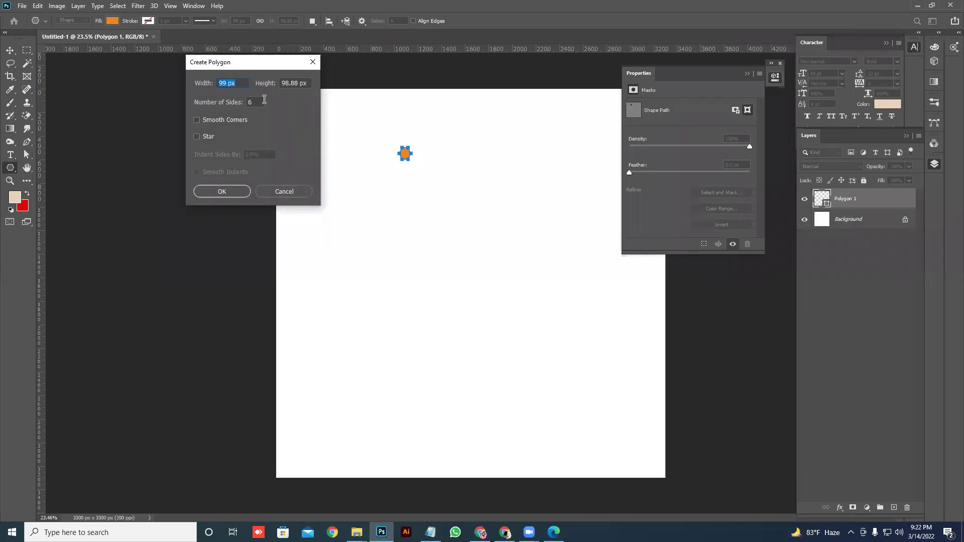
{"action": "type", "text": "50"}
{"action": "key", "text": "Tab"}
{"action": "type", "text": "5000"}
{"action": "key", "text": "Return"}
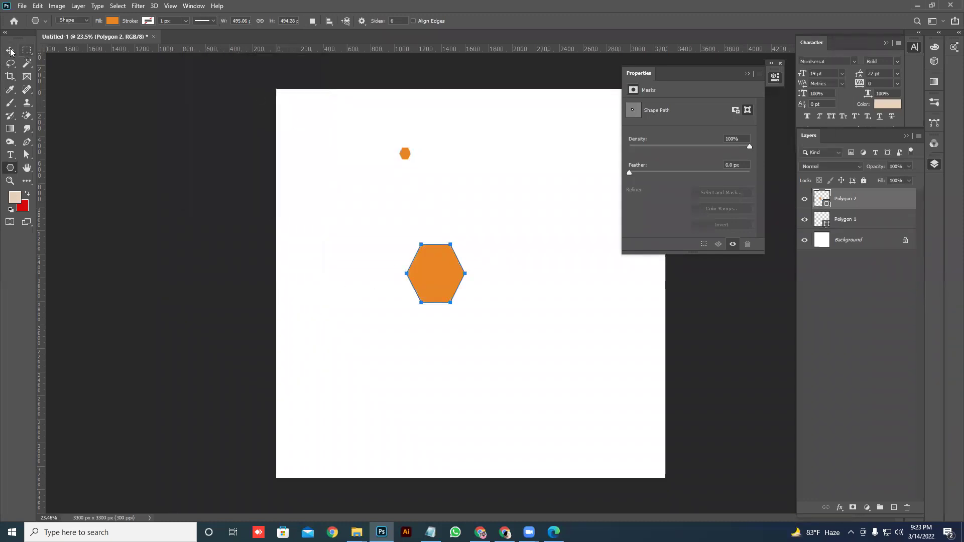
{"action": "left_click", "coordinate": [10, 50]}
Step: Draw another hexagon, commit it, and move the large hexagon right and down
{"action": "scroll", "coordinate": [441, 278], "scroll_direction": "up", "scroll_amount": 5}
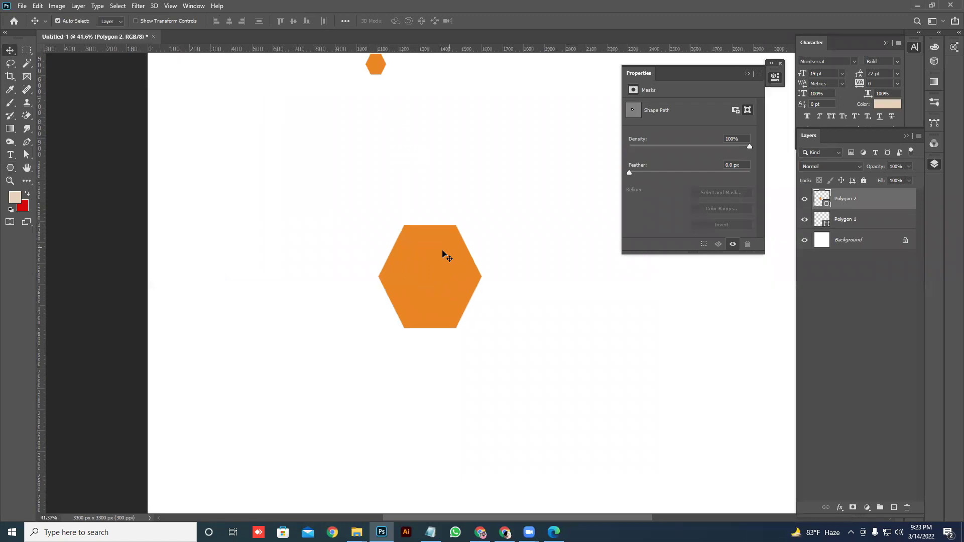
{"action": "scroll", "coordinate": [441, 266], "scroll_direction": "up", "scroll_amount": 4}
{"action": "scroll", "coordinate": [423, 251], "scroll_direction": "up", "scroll_amount": 1}
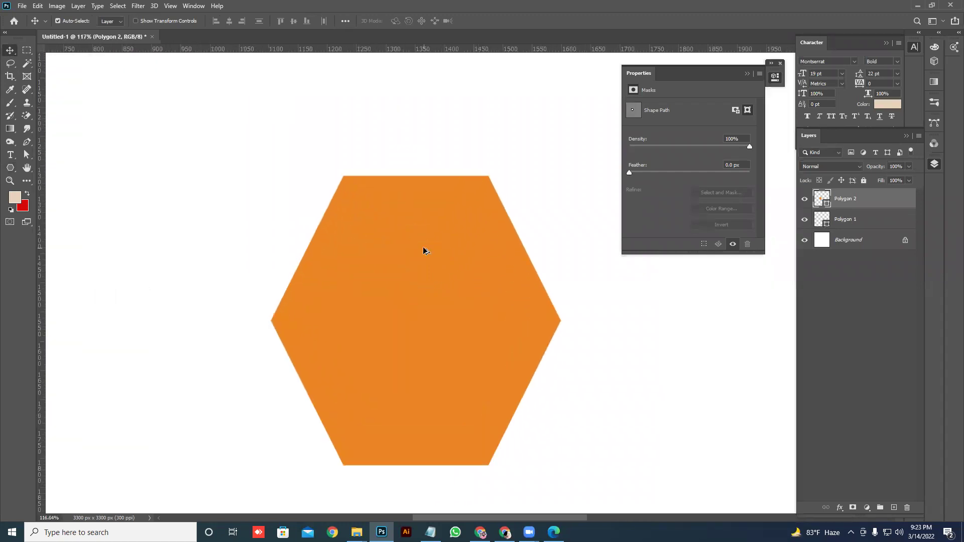
{"action": "scroll", "coordinate": [422, 259], "scroll_direction": "down", "scroll_amount": 5}
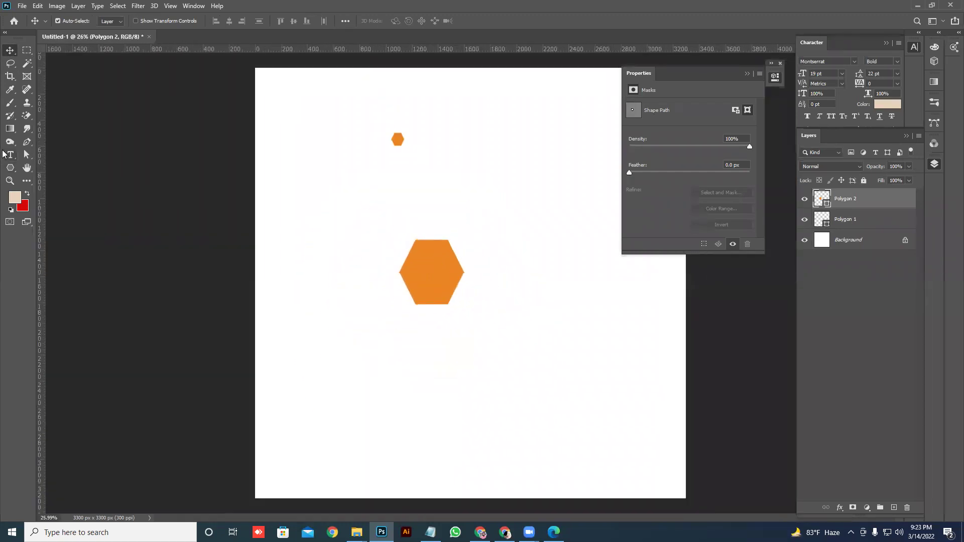
{"action": "left_click", "coordinate": [10, 168]}
{"action": "left_click_drag", "start_coordinate": [287, 189], "coordinate": [357, 281]}
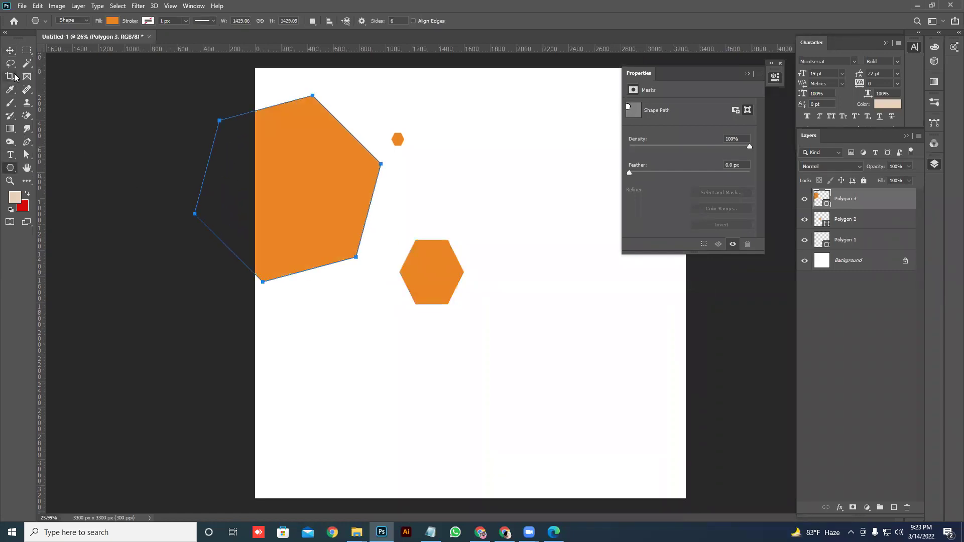
{"action": "left_click", "coordinate": [10, 50]}
{"action": "left_click_drag", "start_coordinate": [342, 202], "coordinate": [579, 252]}
Step: Delete Polygon 2, the small hexagon and the remaining hexagon layer one by one
{"action": "left_click", "coordinate": [885, 221]}
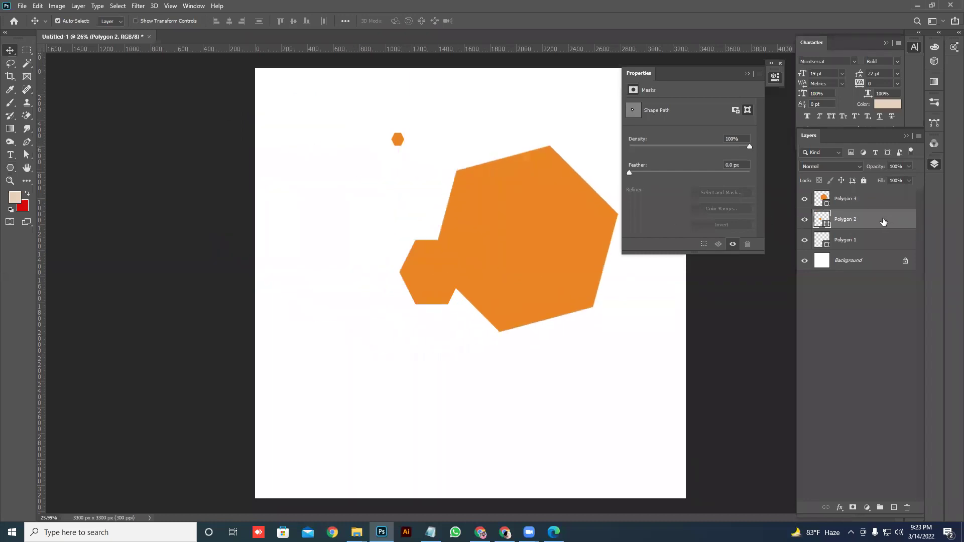
{"action": "key", "text": "Delete"}
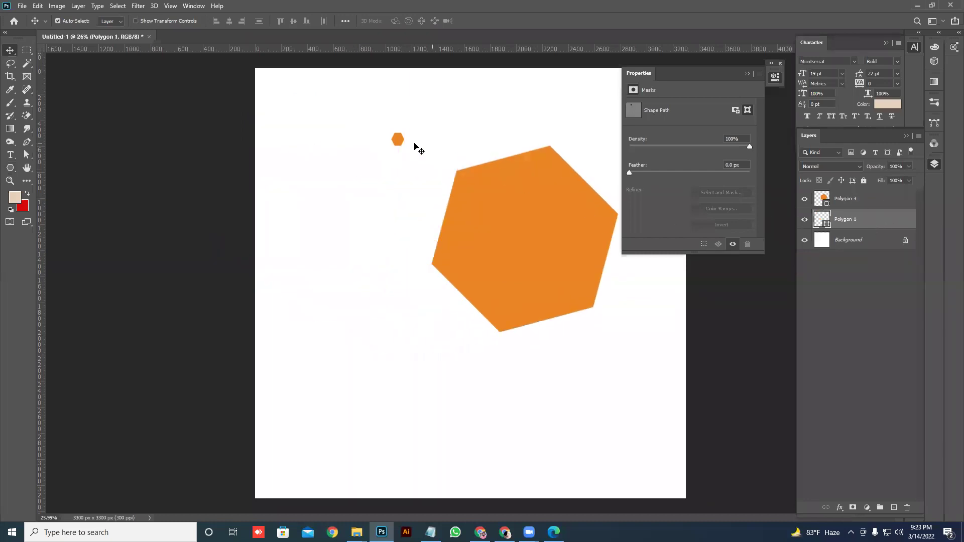
{"action": "left_click_drag", "start_coordinate": [399, 139], "coordinate": [401, 162]}
{"action": "key", "text": "Delete"}
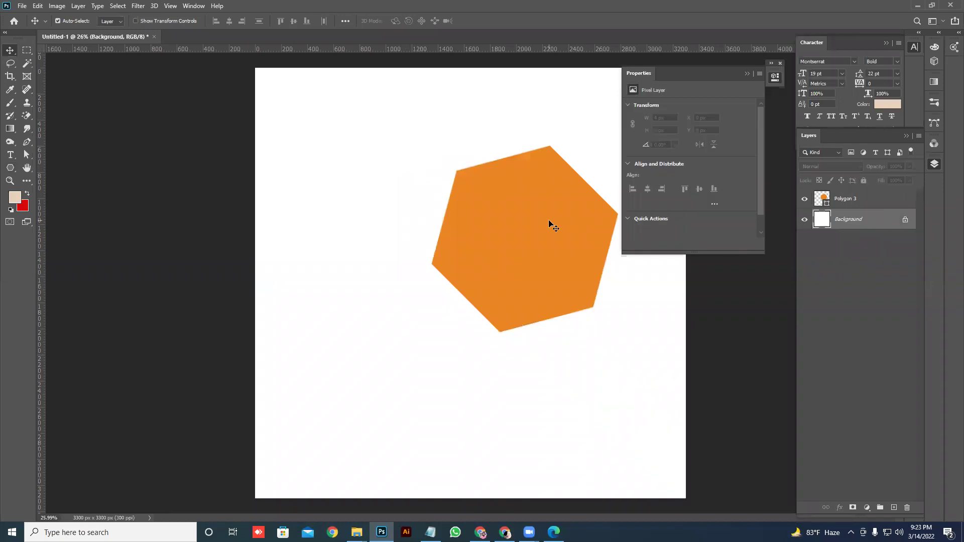
{"action": "left_click_drag", "start_coordinate": [502, 256], "coordinate": [381, 264]}
{"action": "scroll", "coordinate": [361, 118], "scroll_direction": "up", "scroll_amount": 1}
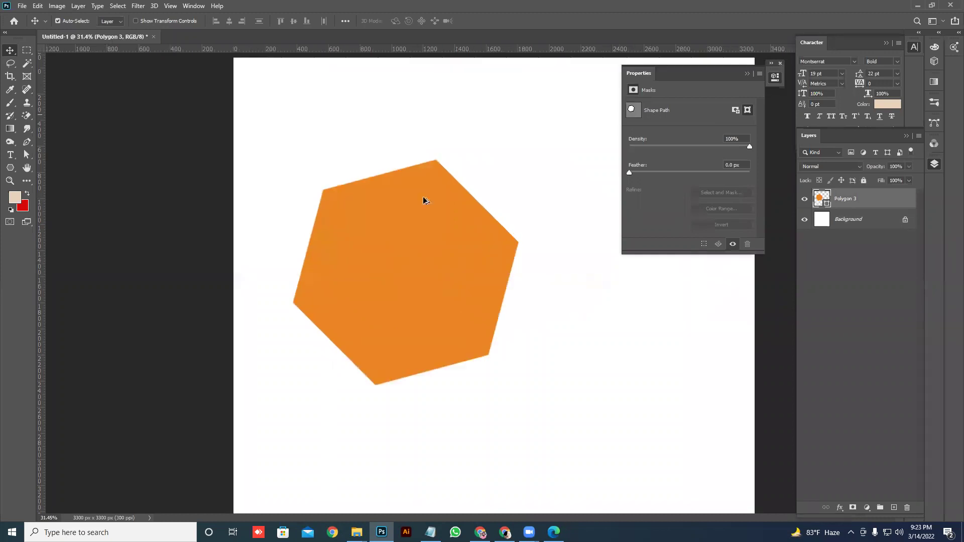
{"action": "key", "text": "Delete"}
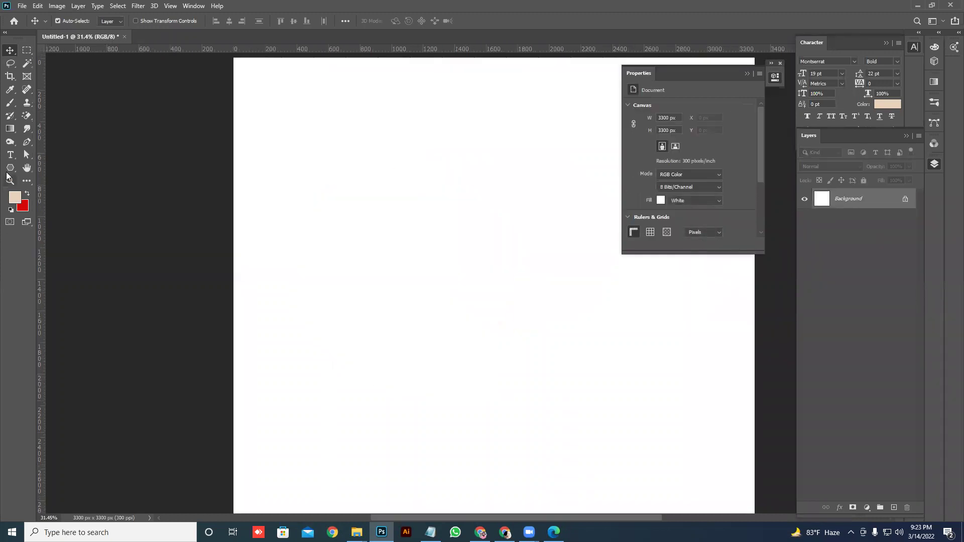
Step: Draw a 3-sided triangle and an overlapping 5-sided pentagon with the Polygon tool
{"action": "left_click", "coordinate": [8, 170]}
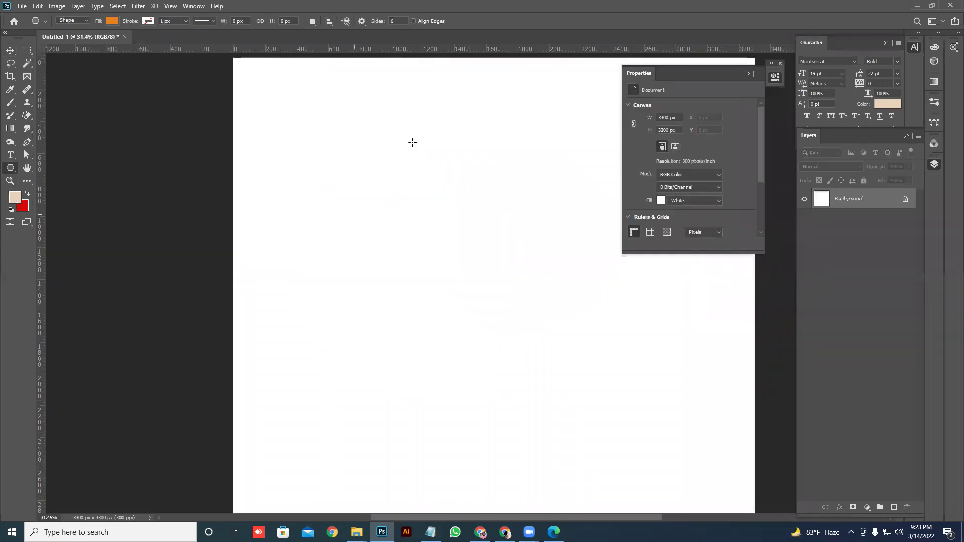
{"action": "key", "text": "Return"}
{"action": "left_click_drag", "start_coordinate": [369, 175], "coordinate": [412, 220]}
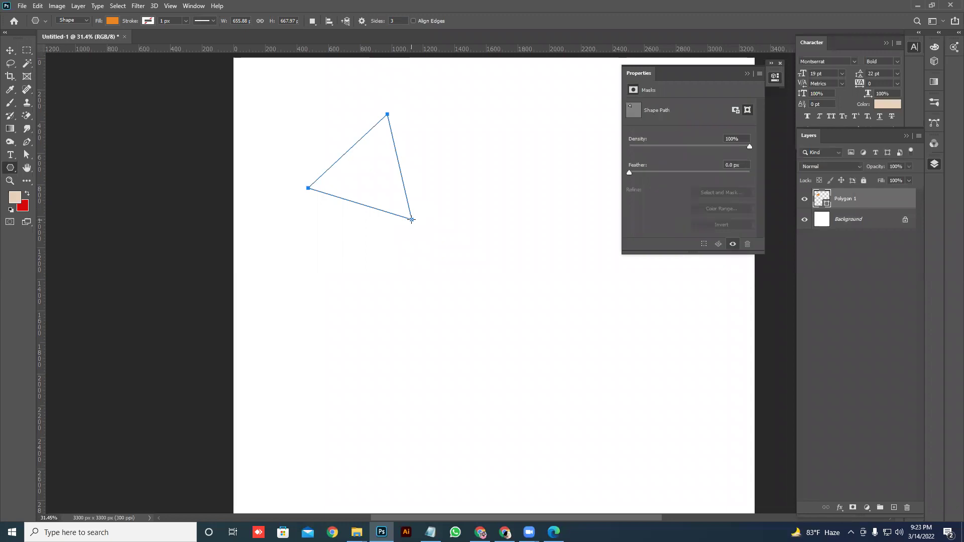
{"action": "left_click", "coordinate": [401, 20]}
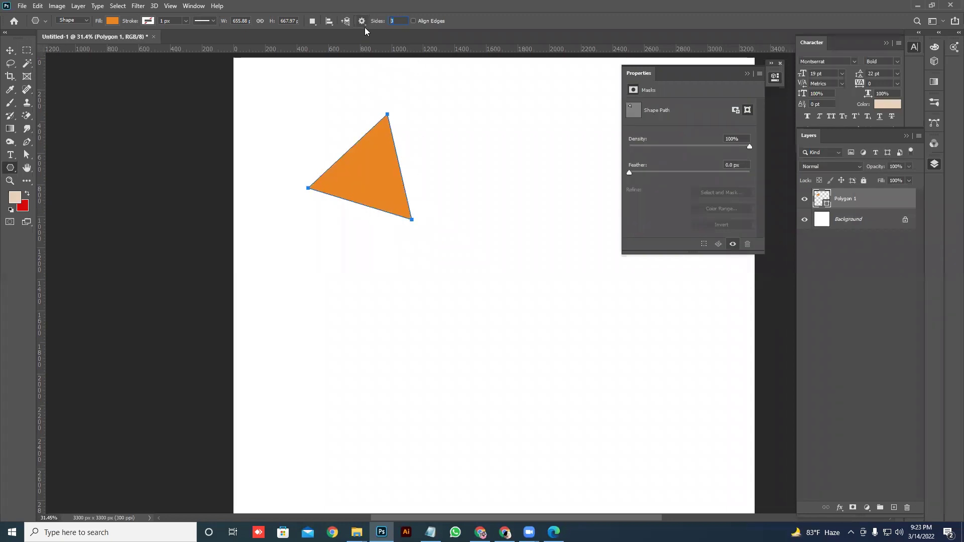
{"action": "left_click_drag", "start_coordinate": [441, 204], "coordinate": [414, 284]}
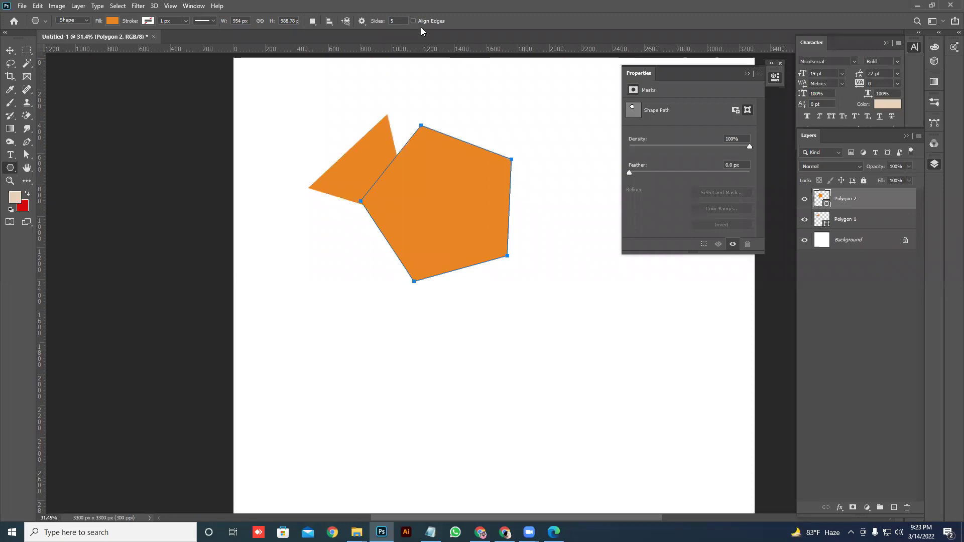
Step: Set Sides to 10, draw a decagon below the others, then undo the polygons
{"action": "left_click", "coordinate": [399, 21]}
{"action": "type", "text": "10"}
{"action": "left_click_drag", "start_coordinate": [368, 371], "coordinate": [462, 386]}
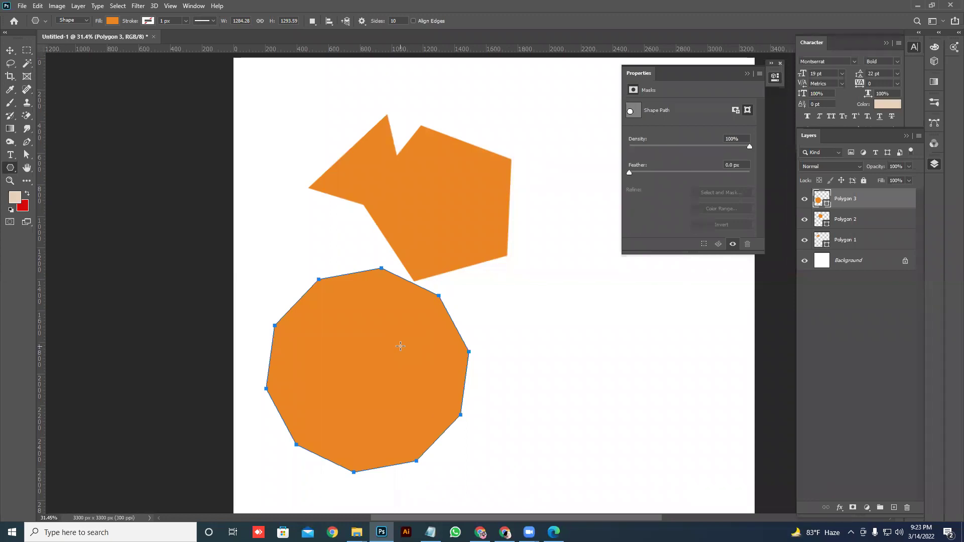
{"action": "key", "text": "ctrl+z"}
{"action": "key", "text": "ctrl+z"}
{"action": "key", "text": "ctrl+z"}
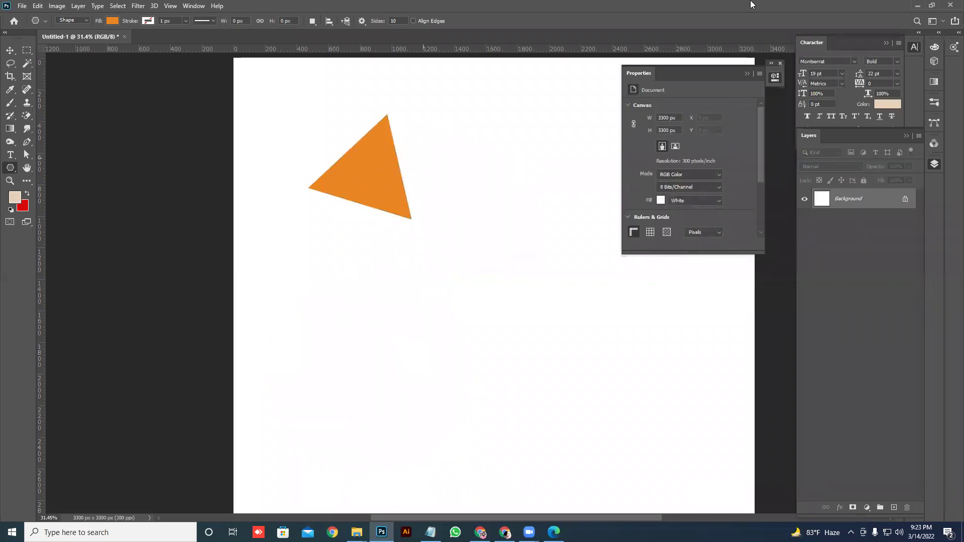
Step: Pick the Line tool and draw a thin 1 px line on the canvas
{"action": "left_click", "coordinate": [10, 155]}
{"action": "left_click", "coordinate": [10, 168]}
{"action": "left_click", "coordinate": [49, 206]}
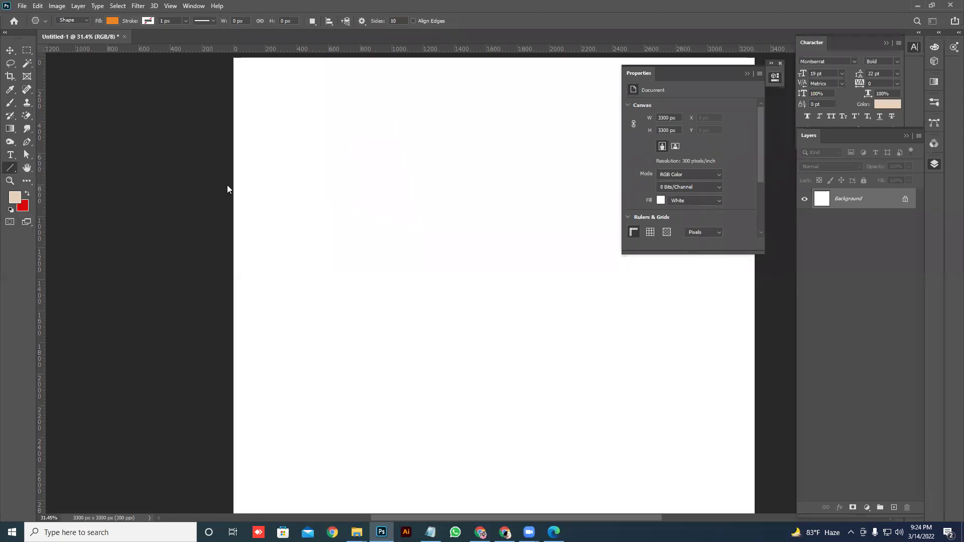
{"action": "left_click_drag", "start_coordinate": [349, 146], "coordinate": [361, 245]}
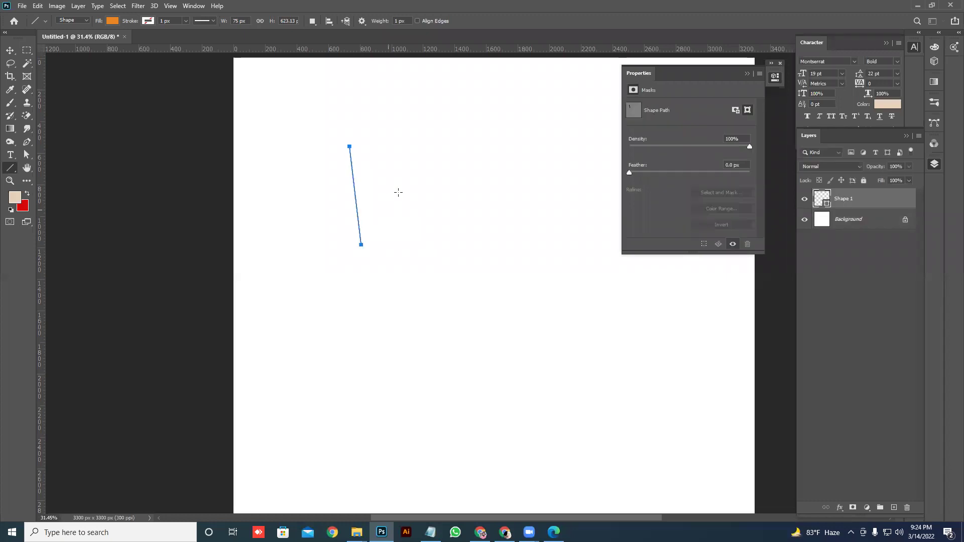
Step: Draw a 15 px vertical line, then a 1 px vertical line beside it
{"action": "left_click_drag", "start_coordinate": [381, 20], "coordinate": [389, 21]}
{"action": "left_click_drag", "start_coordinate": [440, 111], "coordinate": [478, 368]}
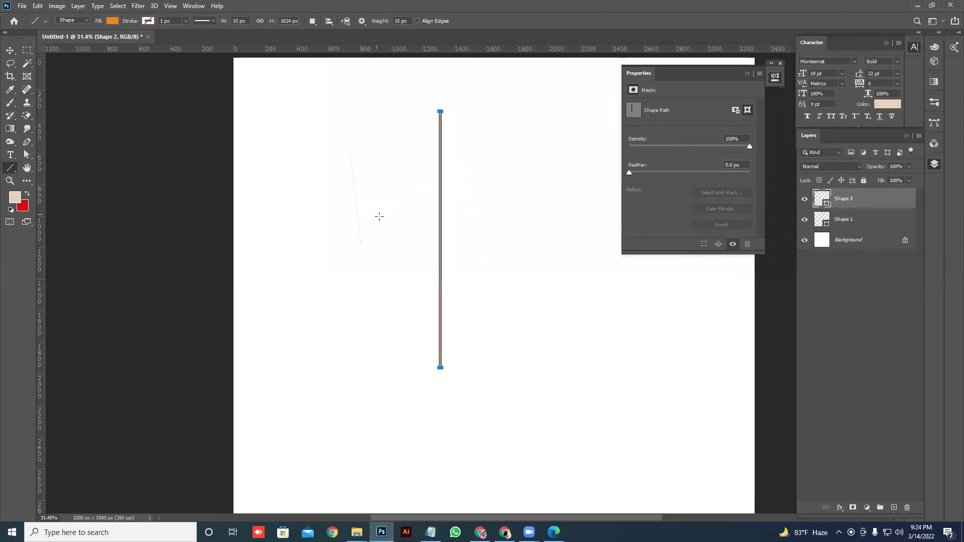
{"action": "key", "text": "Return"}
{"action": "left_click_drag", "start_coordinate": [378, 22], "coordinate": [346, 23]}
{"action": "left_click_drag", "start_coordinate": [409, 128], "coordinate": [409, 417]}
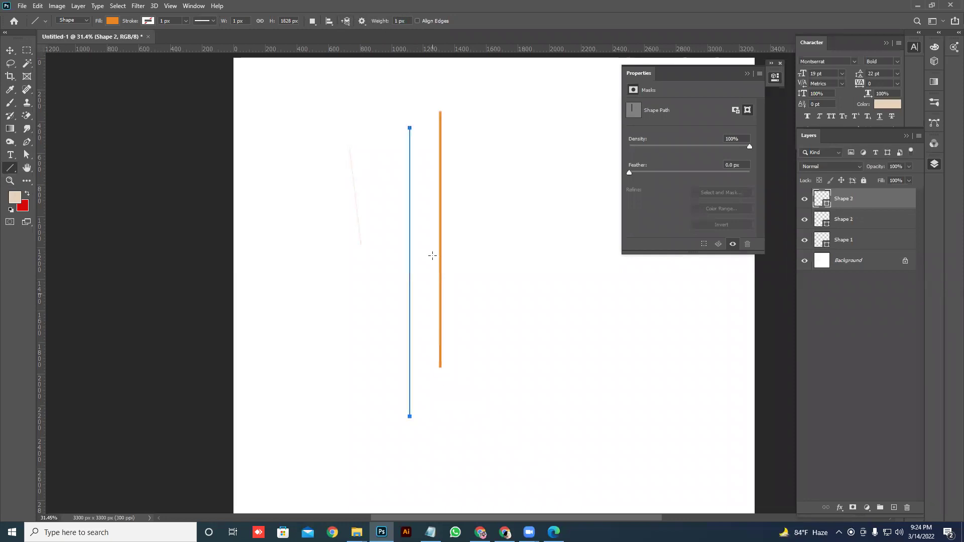
Step: Zoom in to compare the line weights, then select and delete all three line layers
{"action": "scroll", "coordinate": [421, 197], "scroll_direction": "up", "scroll_amount": 5}
{"action": "scroll", "coordinate": [407, 189], "scroll_direction": "up", "scroll_amount": 8}
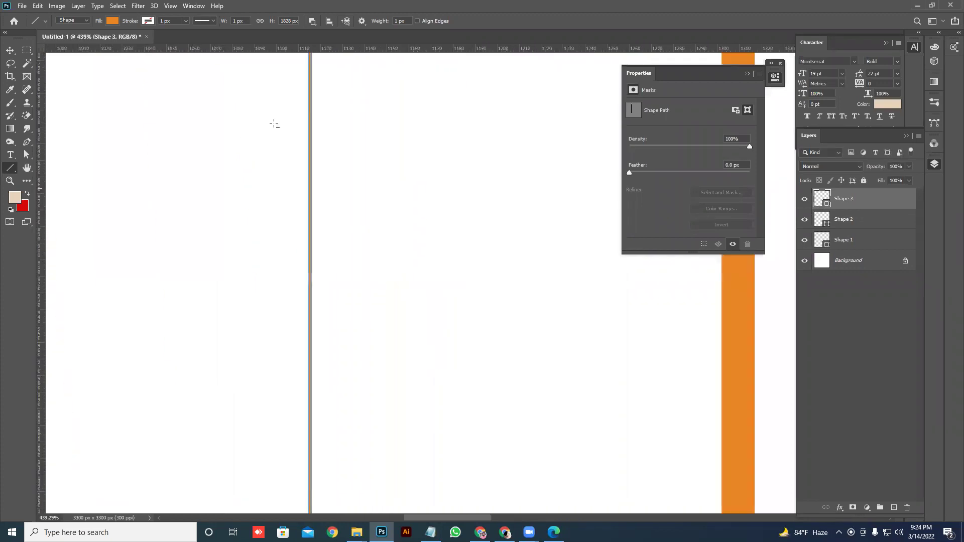
{"action": "left_click", "coordinate": [10, 51]}
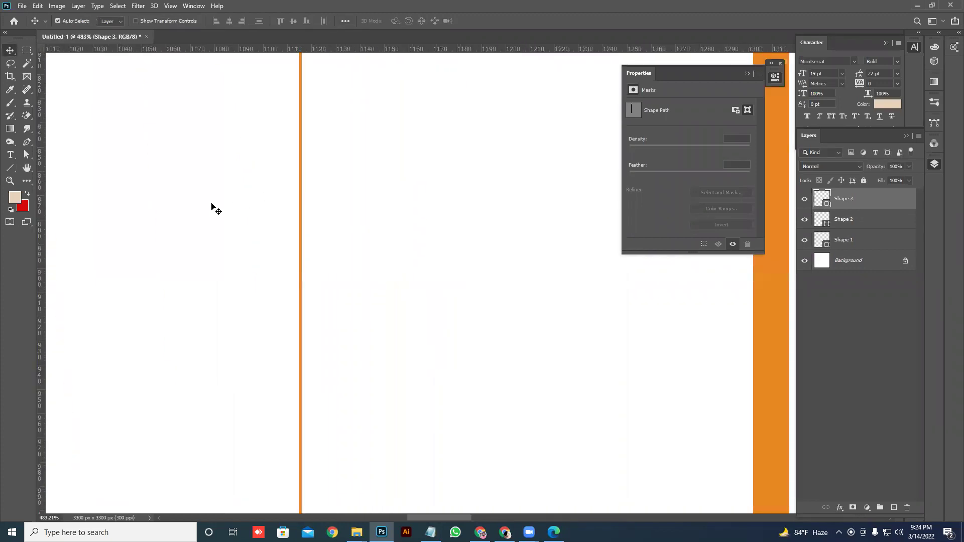
{"action": "left_click", "coordinate": [74, 202]}
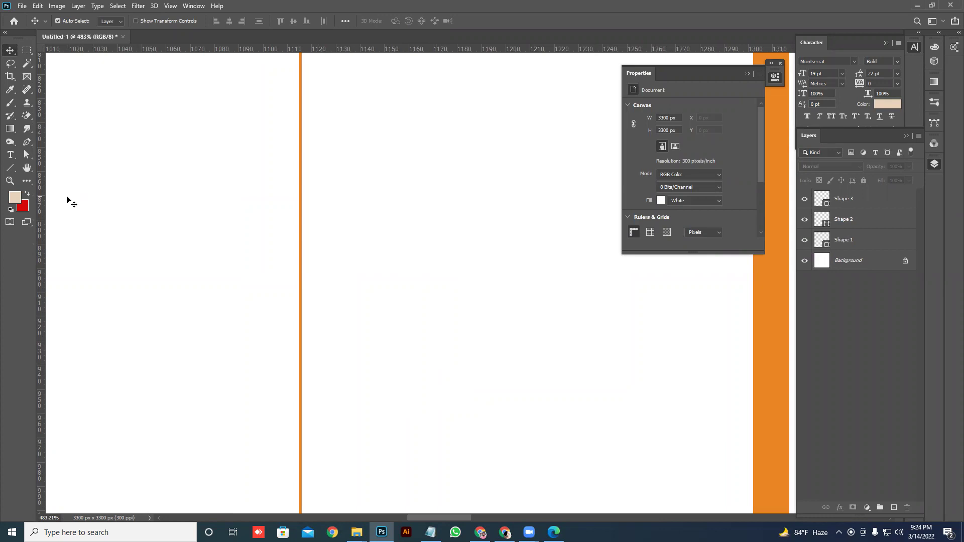
{"action": "scroll", "coordinate": [358, 267], "scroll_direction": "down", "scroll_amount": 10}
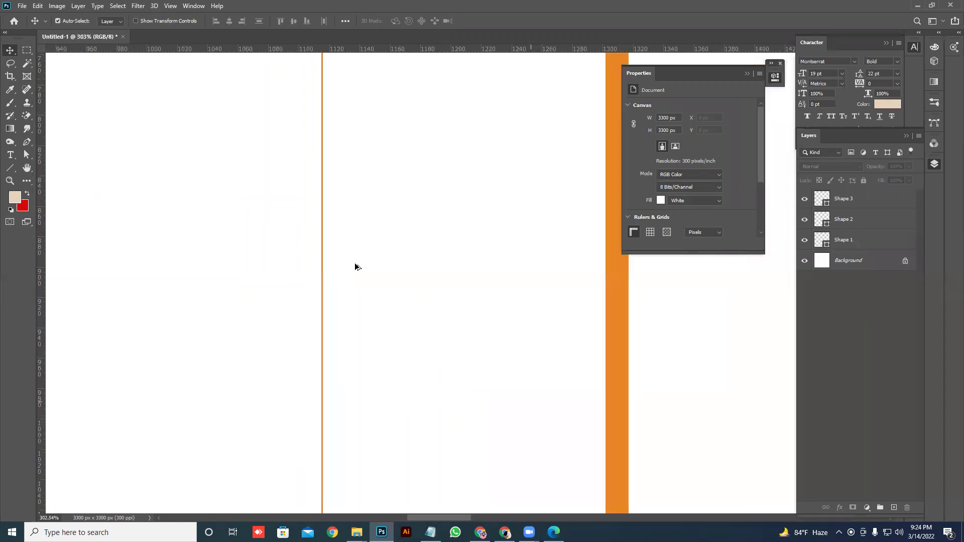
{"action": "scroll", "coordinate": [526, 226], "scroll_direction": "down", "scroll_amount": 4}
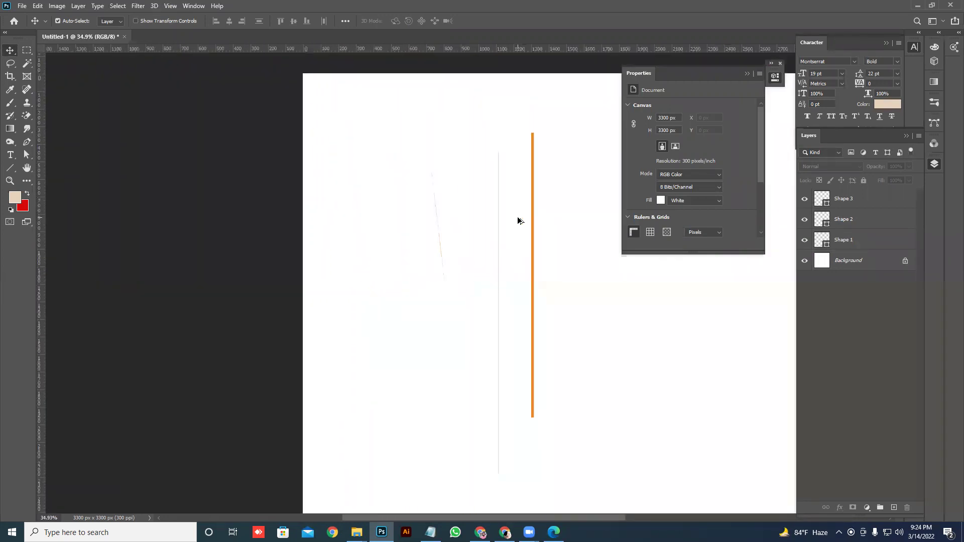
{"action": "left_click_drag", "start_coordinate": [401, 167], "coordinate": [624, 306]}
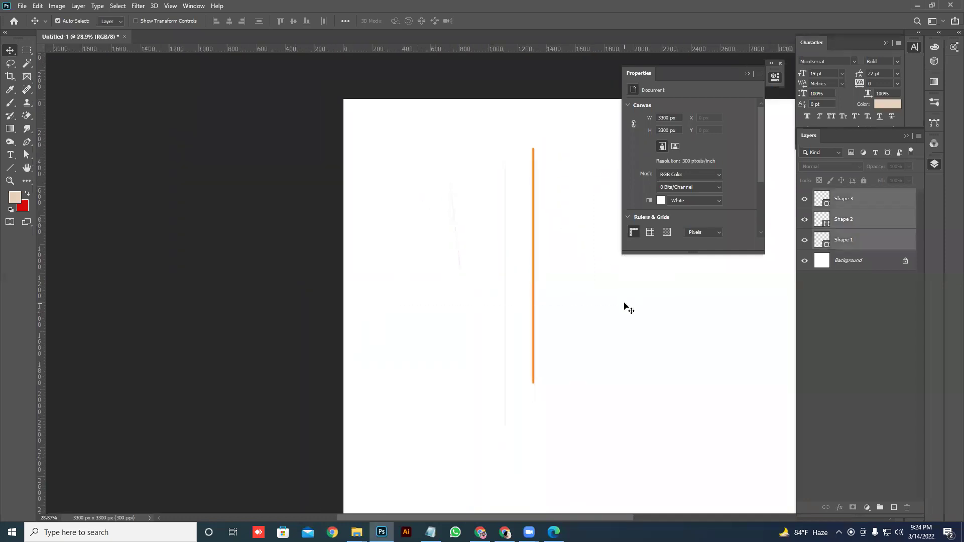
{"action": "key", "text": "Delete"}
Step: Choose the Rectangle tool and bring up the exact-size Create Rectangle settings
{"action": "left_click", "coordinate": [10, 168]}
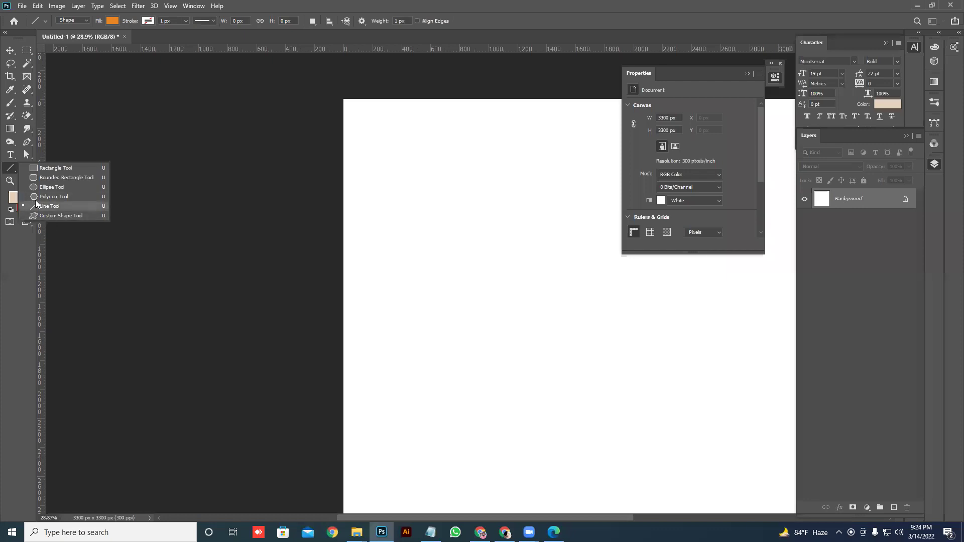
{"action": "left_click", "coordinate": [44, 170]}
{"action": "right_click", "coordinate": [452, 210]}
{"action": "left_click", "coordinate": [436, 203]}
{"action": "left_click", "coordinate": [447, 206]}
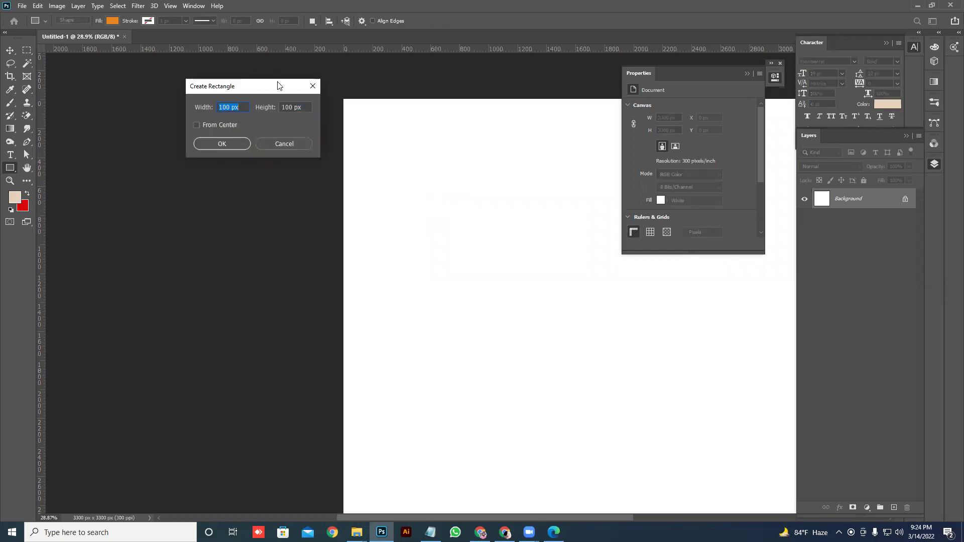
{"action": "left_click_drag", "start_coordinate": [272, 90], "coordinate": [421, 149]}
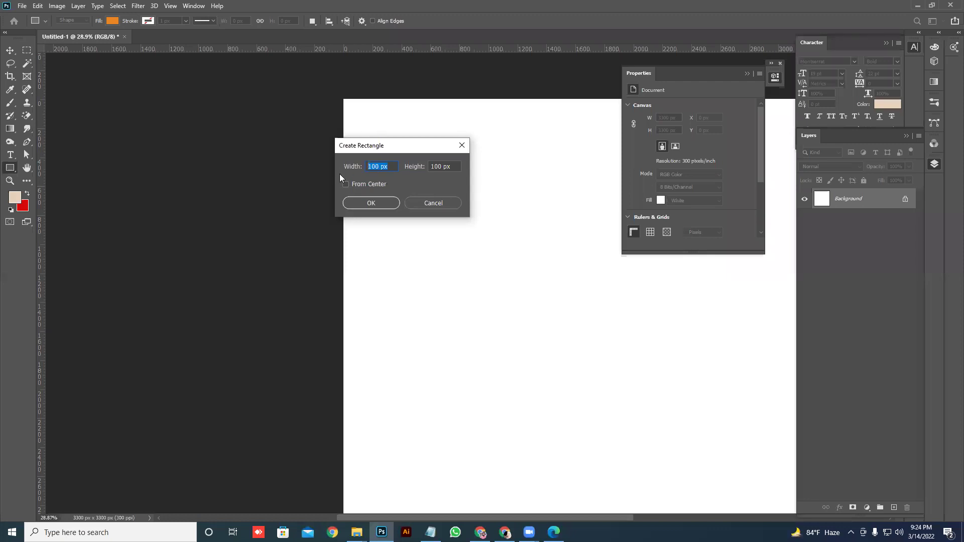
Step: Enter 11 for width and height to create a 3300 × 3300 px orange rectangle
{"action": "type", "text": "11"}
{"action": "left_click_drag", "start_coordinate": [453, 167], "coordinate": [442, 166]}
{"action": "key", "text": "BackSpace"}
{"action": "key", "text": "Tab"}
{"action": "key", "text": "Tab"}
{"action": "left_click", "coordinate": [439, 166]}
{"action": "double_click", "coordinate": [440, 167]}
{"action": "left_click_drag", "start_coordinate": [458, 166], "coordinate": [435, 167]}
{"action": "type", "text": "11"}
{"action": "left_click", "coordinate": [371, 203]}
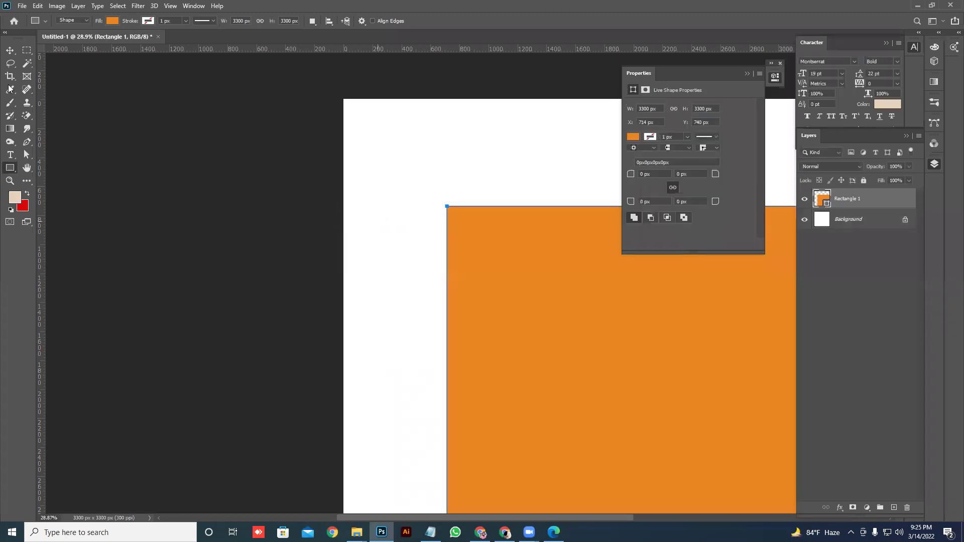
Step: Try moving the rectangle up and left, then undo the moves
{"action": "left_click", "coordinate": [10, 51]}
{"action": "scroll", "coordinate": [385, 239], "scroll_direction": "down", "scroll_amount": 3}
{"action": "left_click_drag", "start_coordinate": [465, 273], "coordinate": [407, 214]}
{"action": "left_click_drag", "start_coordinate": [490, 302], "coordinate": [439, 230]}
{"action": "key", "text": "ctrl+z"}
{"action": "key", "text": "ctrl+z"}
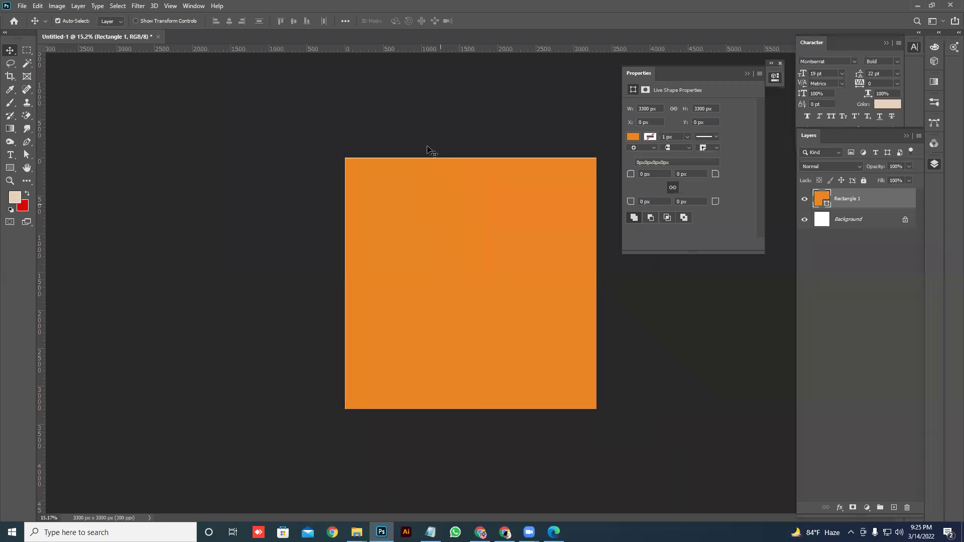
Step: Fit the whole canvas in view and collapse the Properties panel
{"action": "left_click", "coordinate": [456, 125]}
{"action": "key", "text": "ctrl+0"}
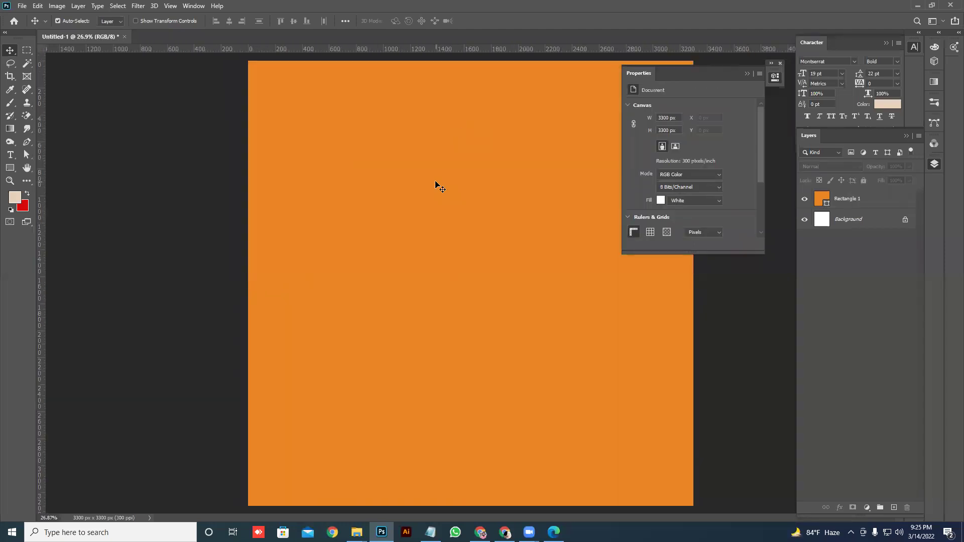
{"action": "scroll", "coordinate": [375, 181], "scroll_direction": "down", "scroll_amount": 1}
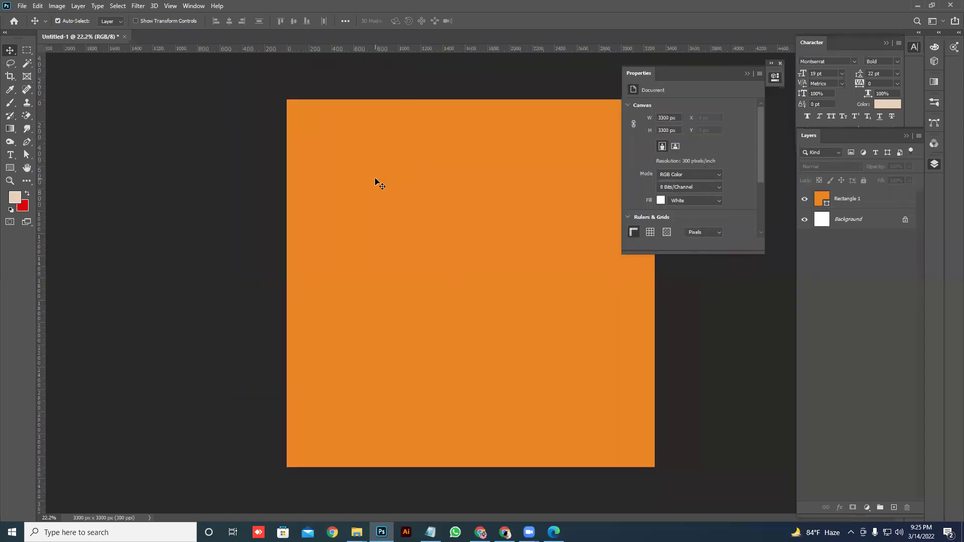
{"action": "scroll", "coordinate": [442, 241], "scroll_direction": "up", "scroll_amount": 2}
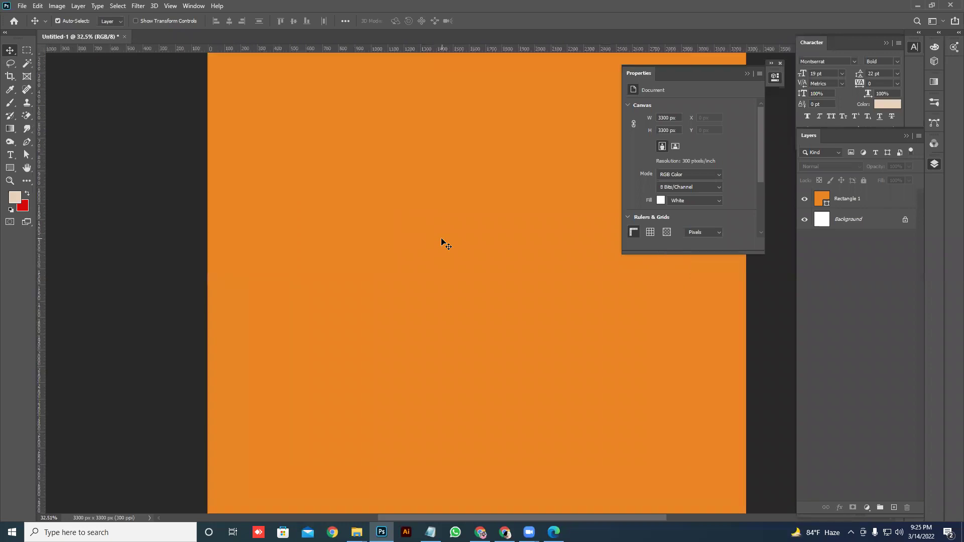
{"action": "scroll", "coordinate": [336, 256], "scroll_direction": "right", "scroll_amount": 5}
{"action": "key", "text": "ctrl+0"}
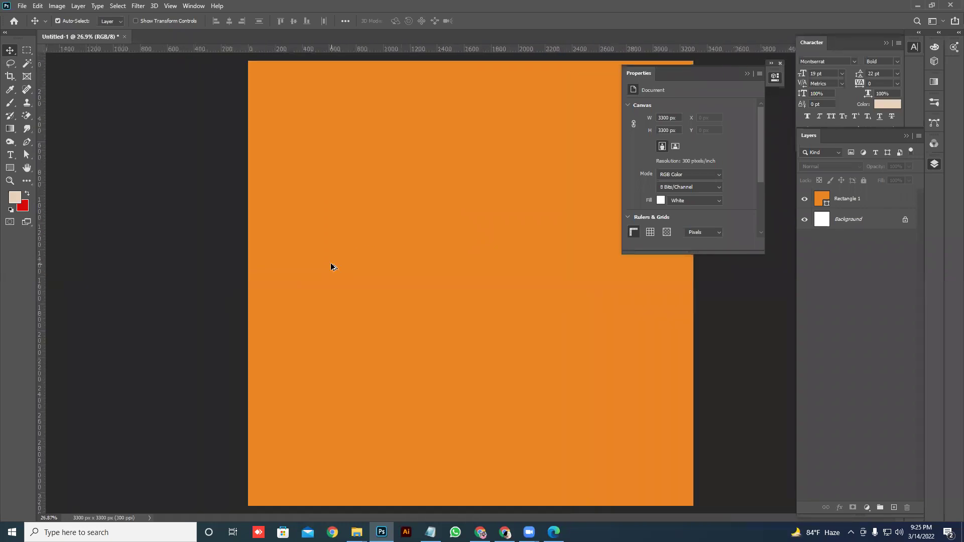
{"action": "scroll", "coordinate": [331, 266], "scroll_direction": "down", "scroll_amount": 1}
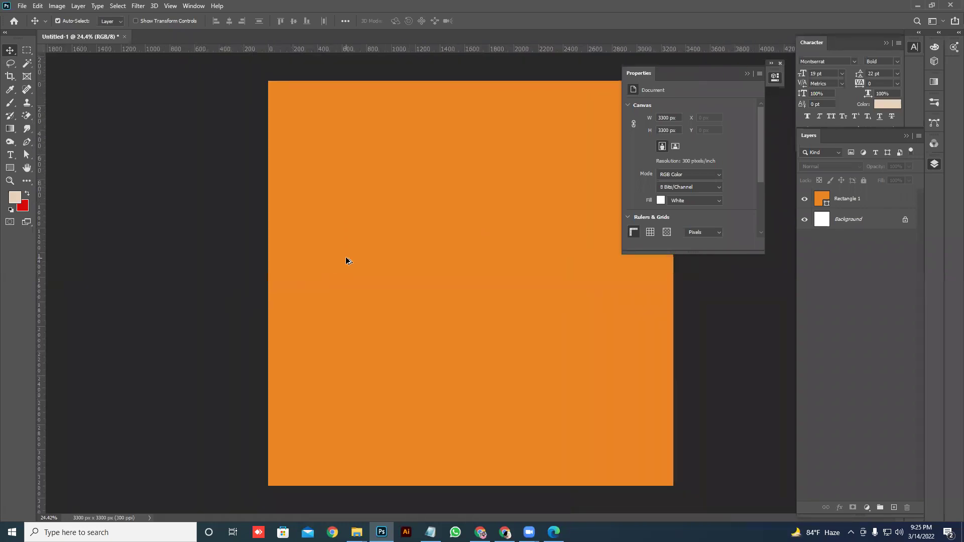
{"action": "left_click", "coordinate": [748, 73]}
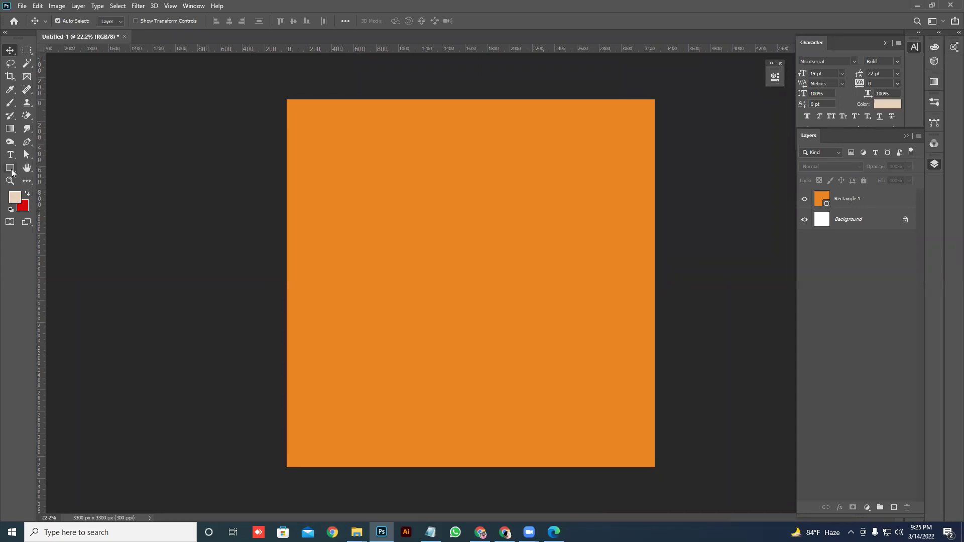
Step: Create a 100 × 100 px ellipse with the Ellipse tool
{"action": "left_click", "coordinate": [11, 169]}
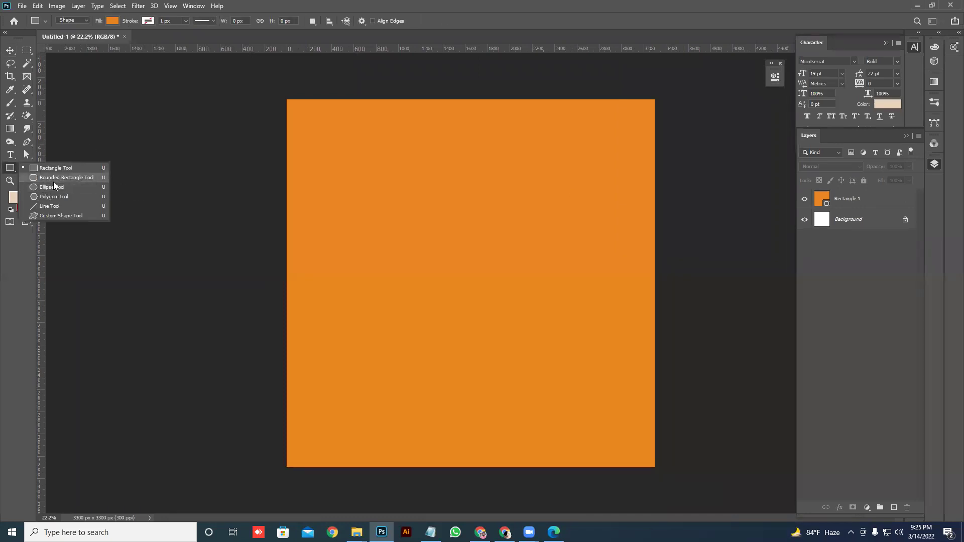
{"action": "left_click", "coordinate": [49, 187]}
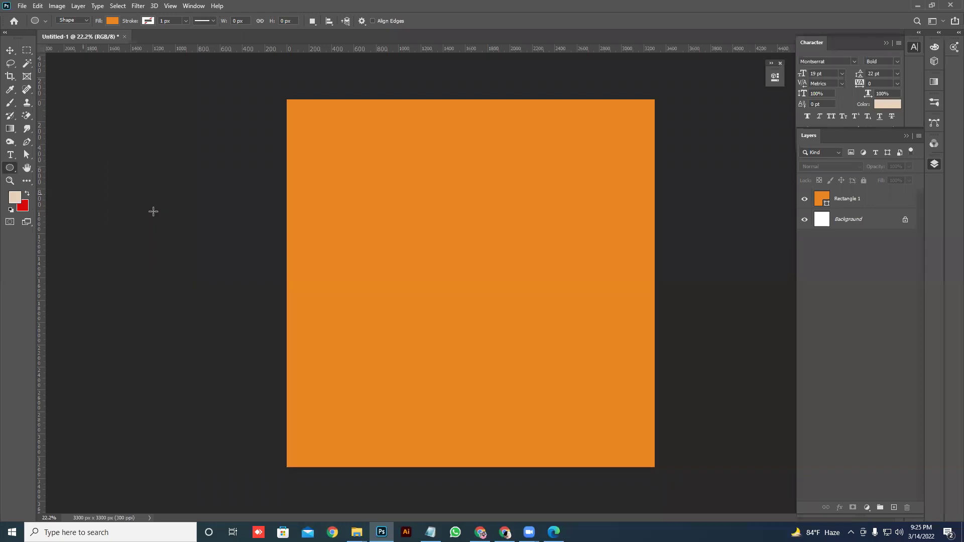
{"action": "left_click", "coordinate": [388, 234]}
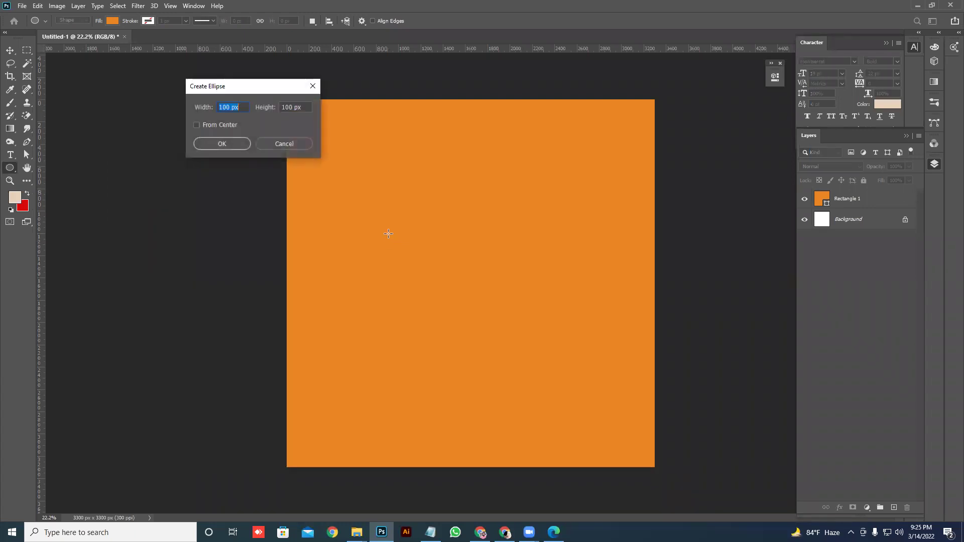
{"action": "left_click", "coordinate": [231, 147]}
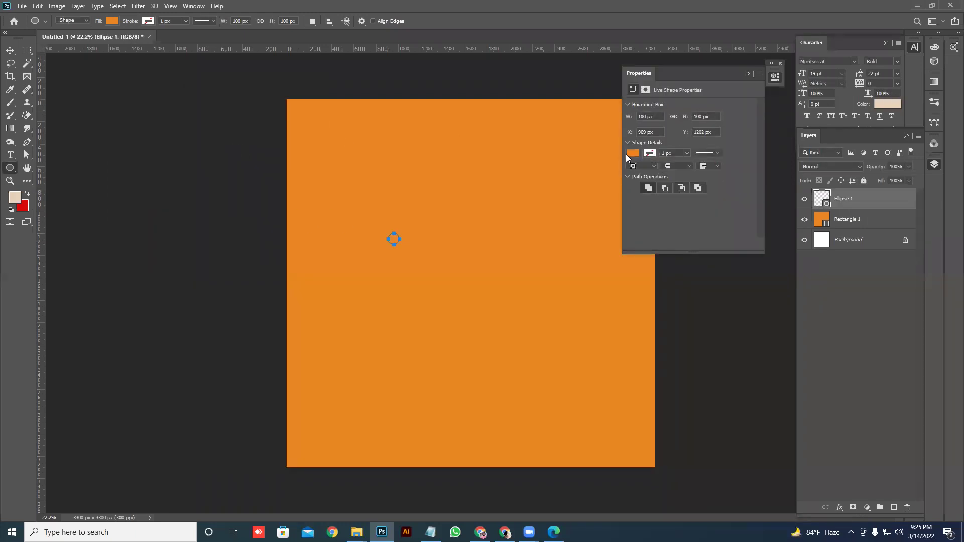
Step: Fill the ellipse with red and reselect its layer with the Move tool
{"action": "left_click", "coordinate": [631, 153]}
{"action": "left_click", "coordinate": [634, 206]}
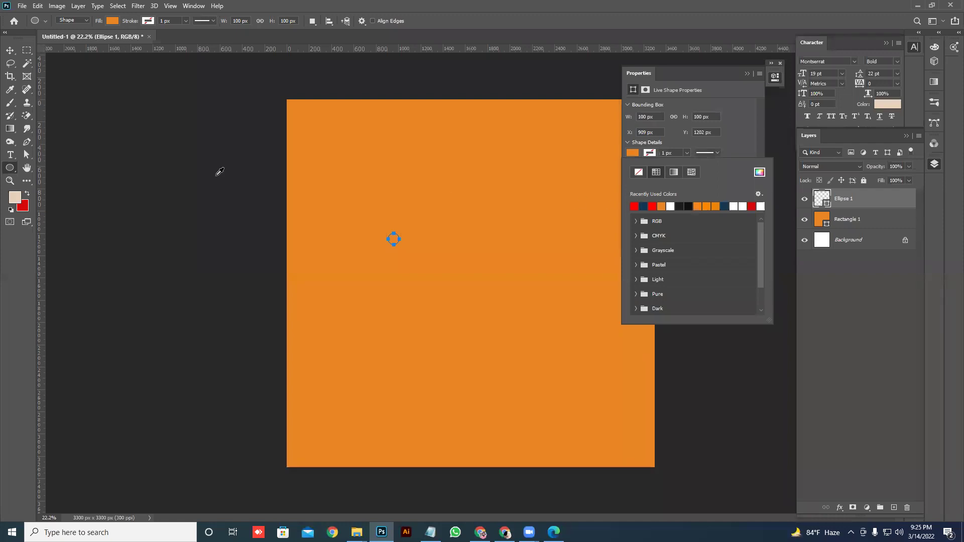
{"action": "left_click", "coordinate": [10, 51]}
{"action": "left_click", "coordinate": [10, 50]}
{"action": "left_click", "coordinate": [120, 162]}
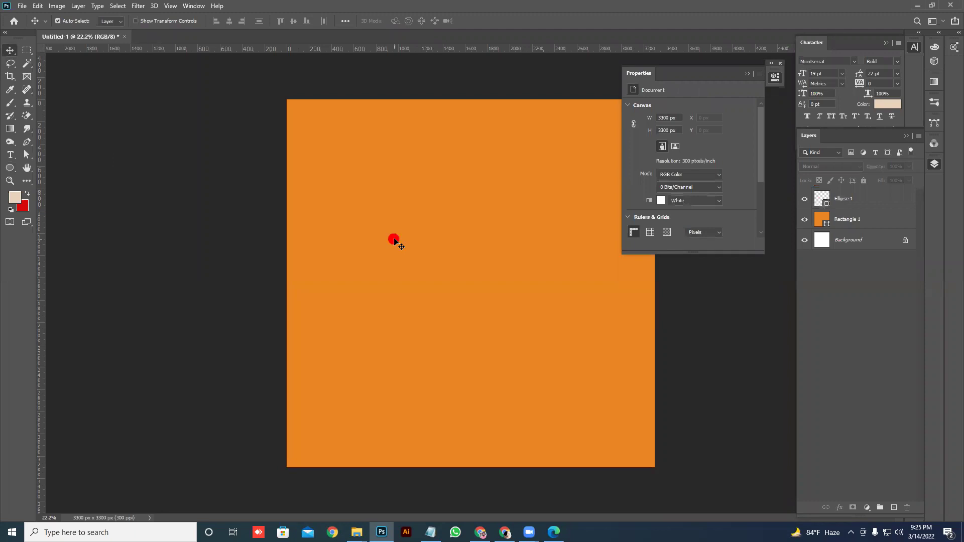
{"action": "left_click", "coordinate": [395, 240]}
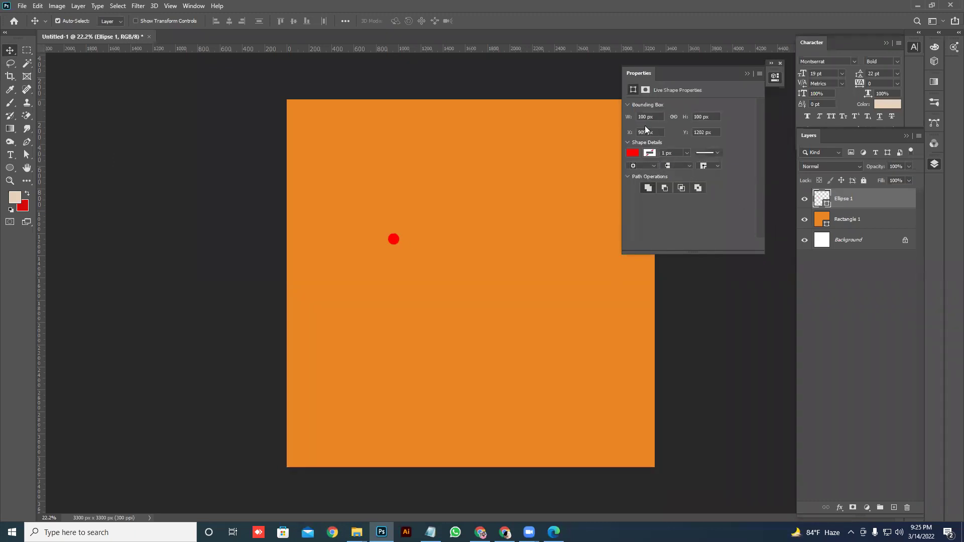
Step: Enlarge the red ellipse to about 842 × 817 px, shift it, then delete it
{"action": "left_click_drag", "start_coordinate": [625, 119], "coordinate": [765, 110]}
{"action": "type", "text": "258"}
{"action": "key", "text": "Return"}
{"action": "left_click_drag", "start_coordinate": [629, 122], "coordinate": [873, 141]}
{"action": "left_click_drag", "start_coordinate": [680, 115], "coordinate": [894, 120]}
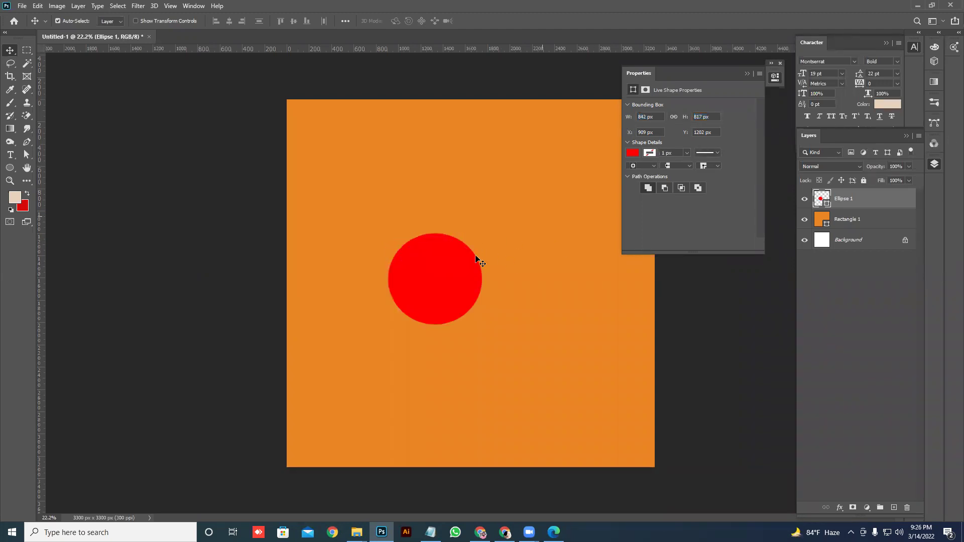
{"action": "left_click_drag", "start_coordinate": [448, 284], "coordinate": [441, 295]}
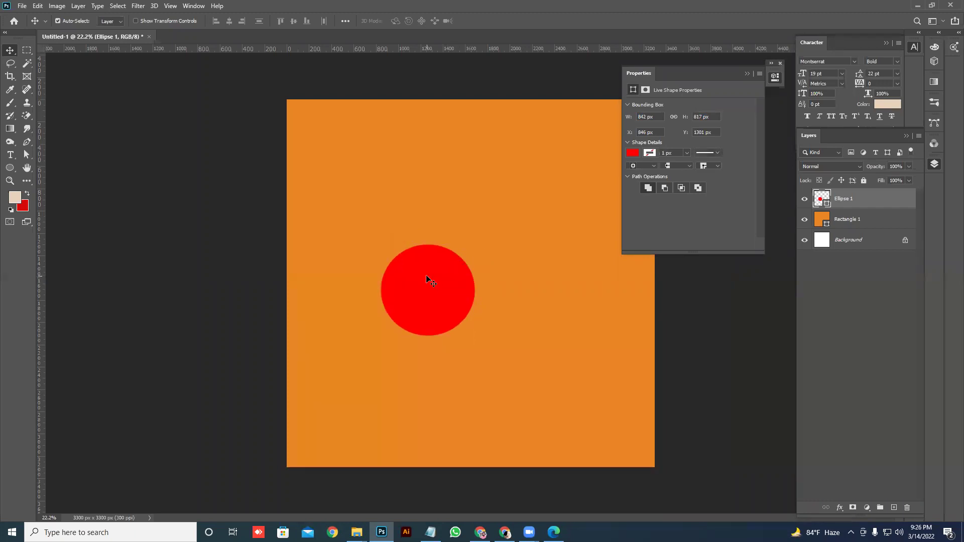
{"action": "key", "text": "Delete"}
{"action": "key", "text": "Delete"}
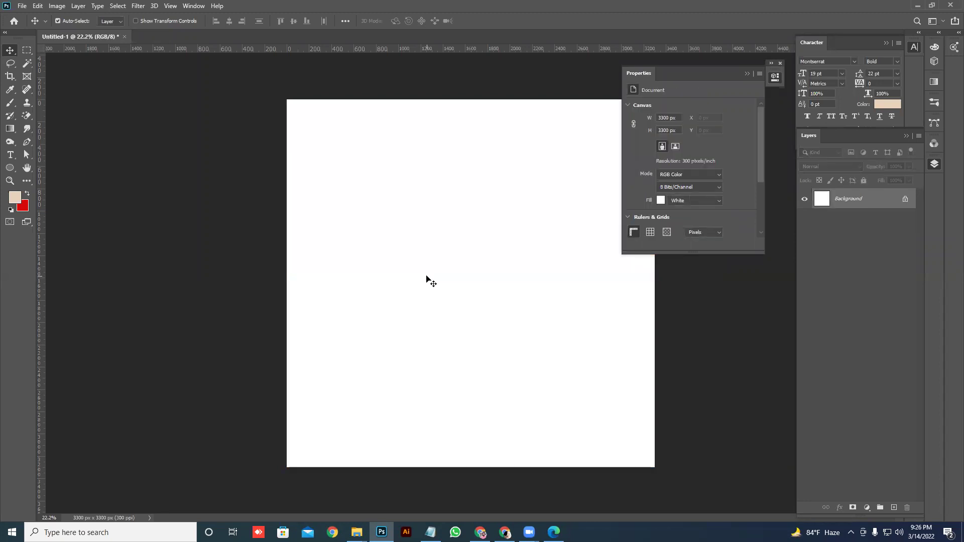
{"action": "left_click", "coordinate": [7, 172]}
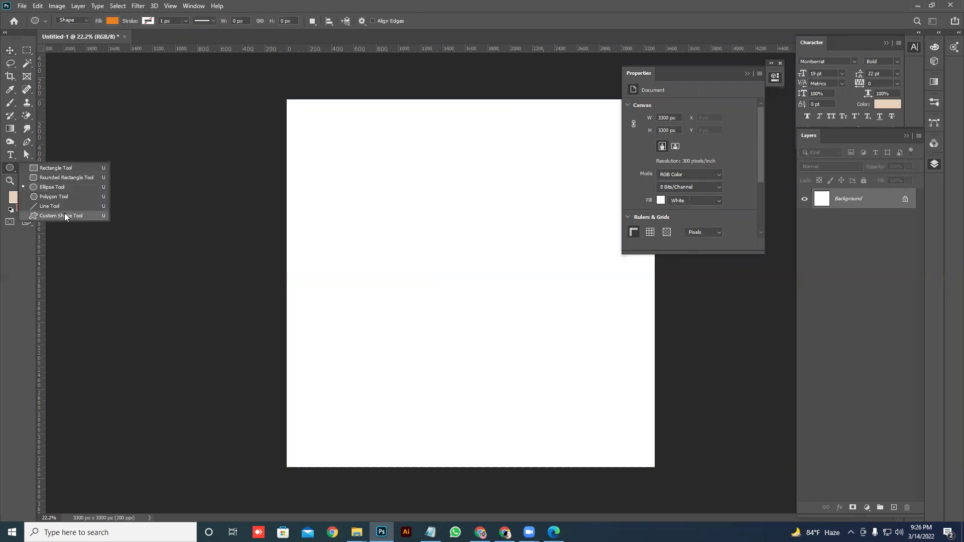
{"action": "left_click", "coordinate": [63, 216]}
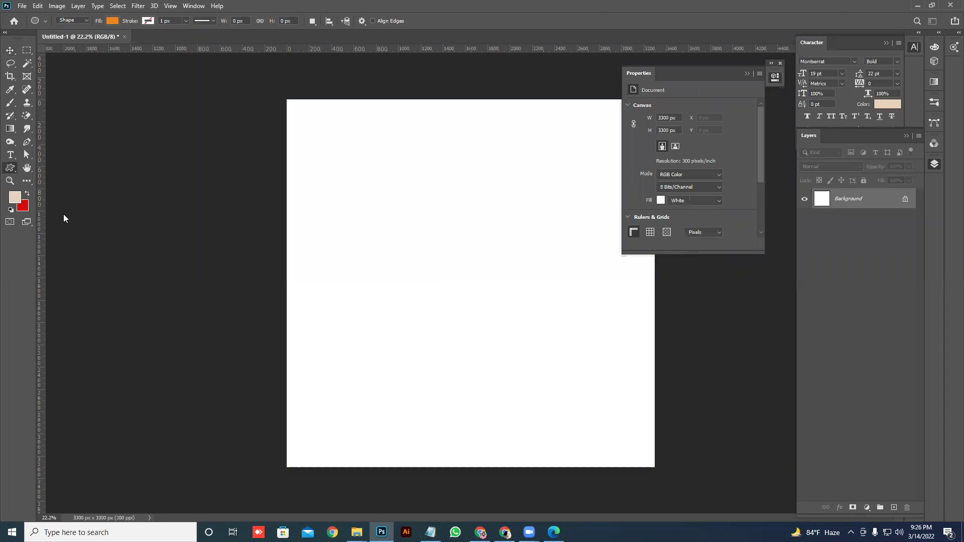
{"action": "left_click_drag", "start_coordinate": [404, 206], "coordinate": [528, 373]}
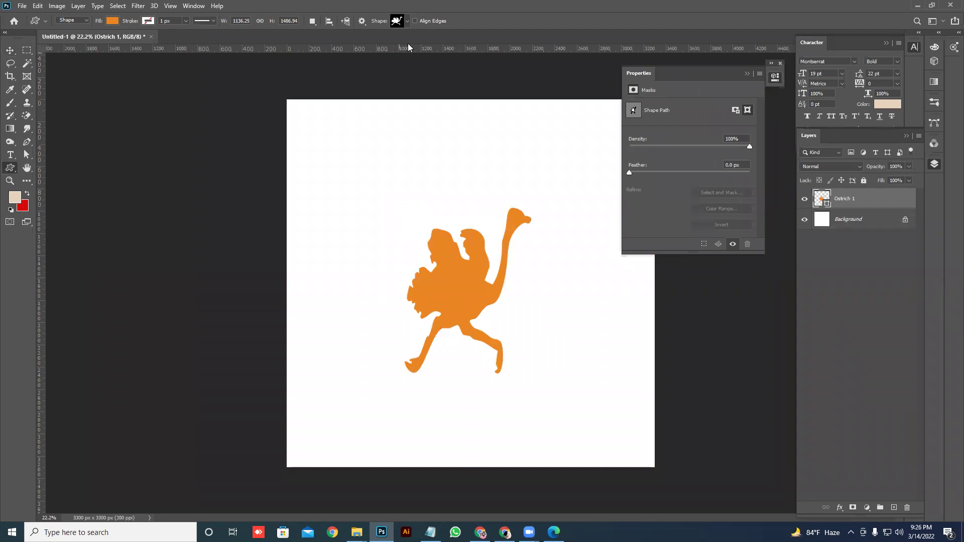
{"action": "left_click", "coordinate": [400, 23]}
{"action": "scroll", "coordinate": [382, 57], "scroll_direction": "down", "scroll_amount": 3}
{"action": "scroll", "coordinate": [380, 56], "scroll_direction": "up", "scroll_amount": 3}
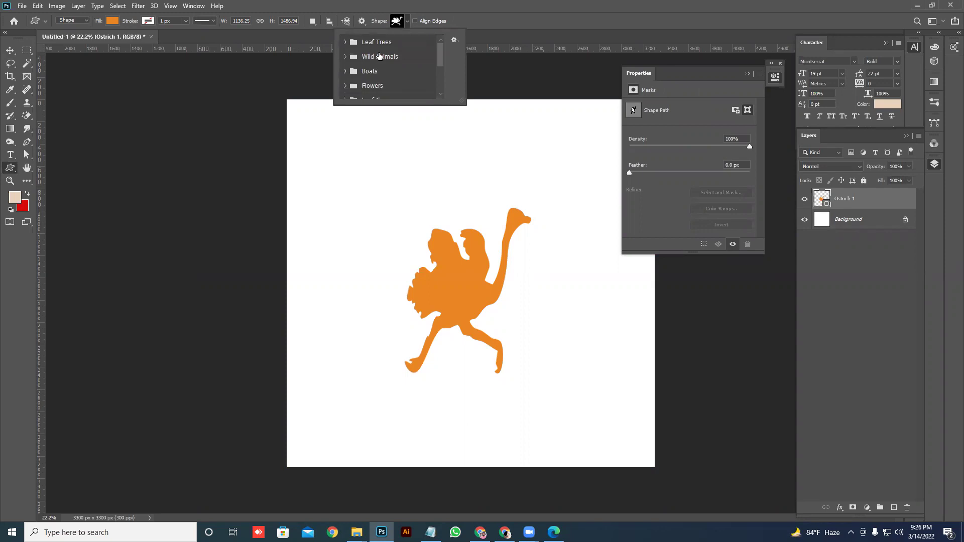
{"action": "left_click", "coordinate": [455, 39]}
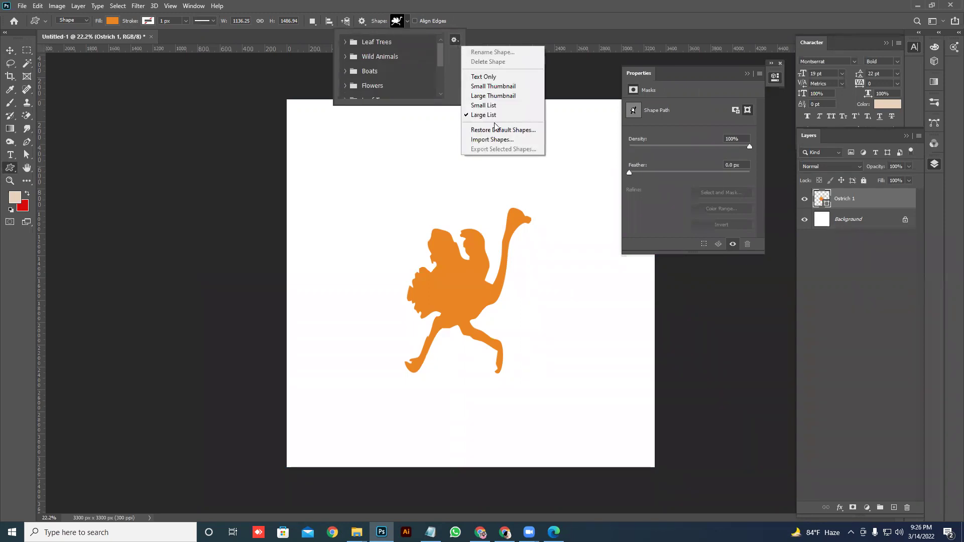
{"action": "left_click", "coordinate": [483, 86]}
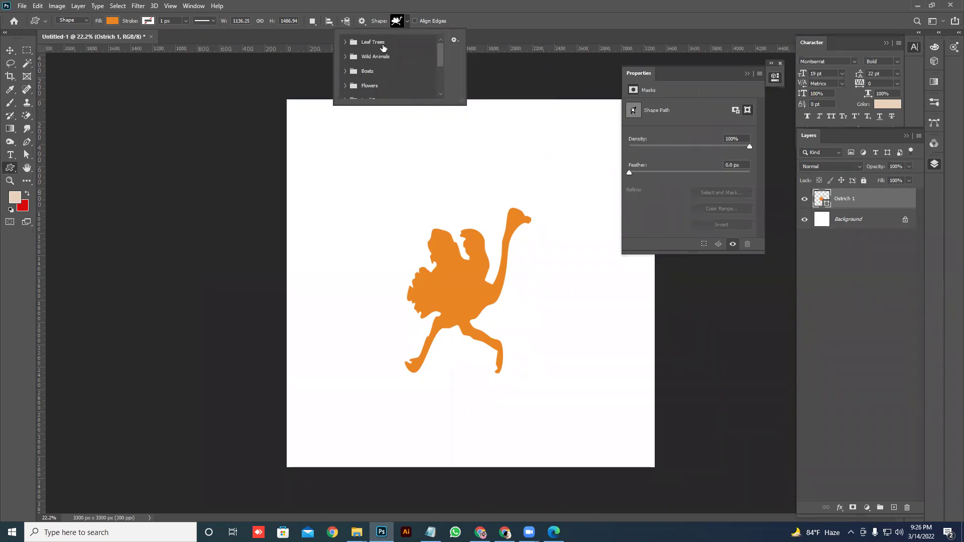
{"action": "left_click", "coordinate": [344, 42]}
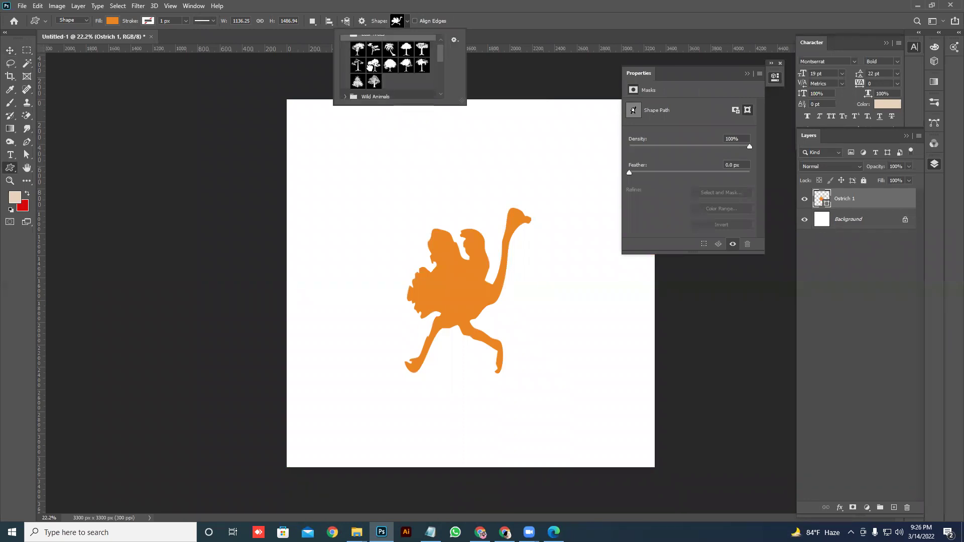
{"action": "left_click", "coordinate": [374, 66]}
{"action": "left_click_drag", "start_coordinate": [360, 145], "coordinate": [443, 226]}
{"action": "key", "text": "v"}
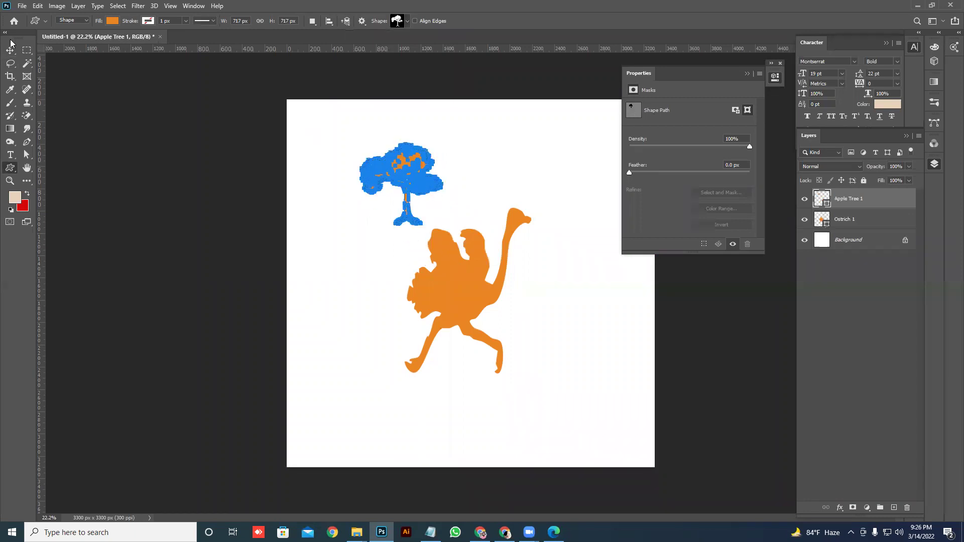
{"action": "left_click_drag", "start_coordinate": [399, 168], "coordinate": [402, 207]}
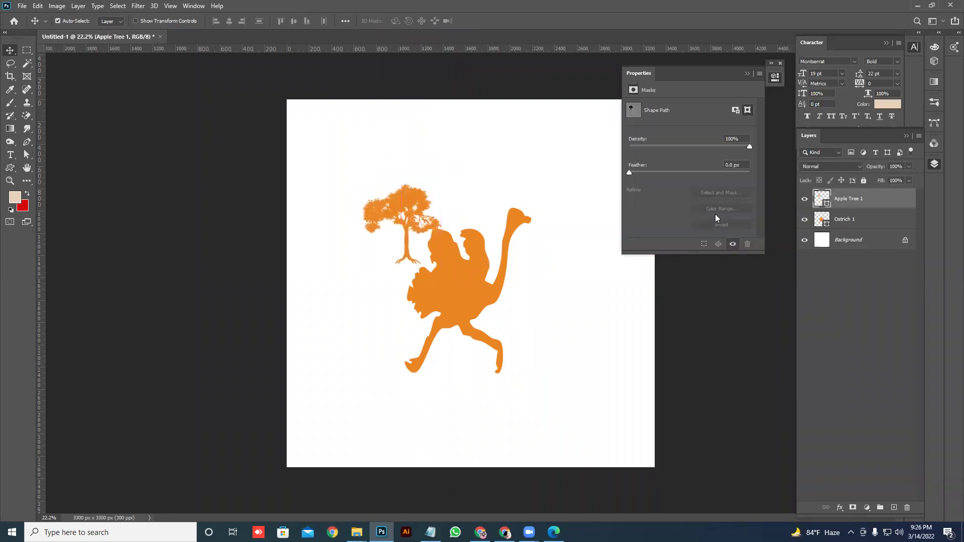
{"action": "key", "text": "Delete"}
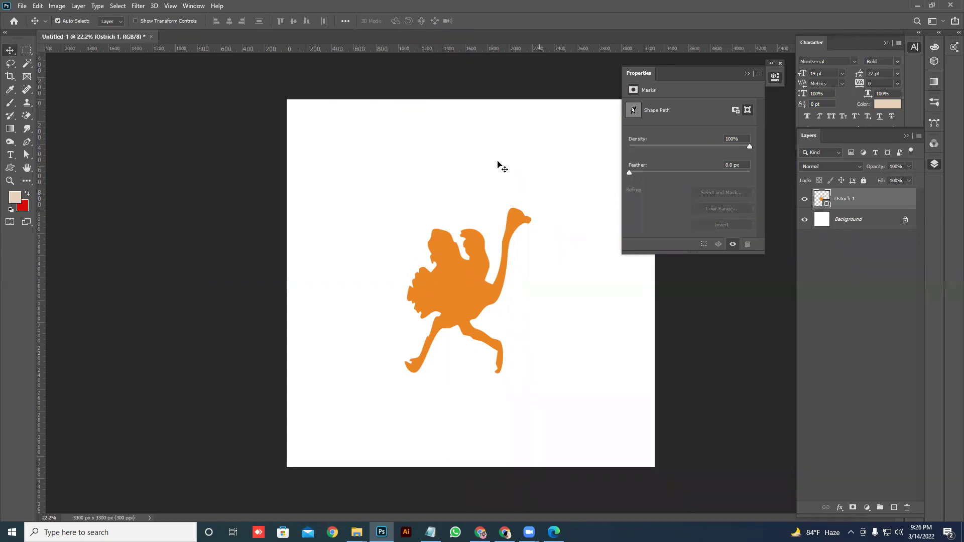
{"action": "key", "text": "Delete"}
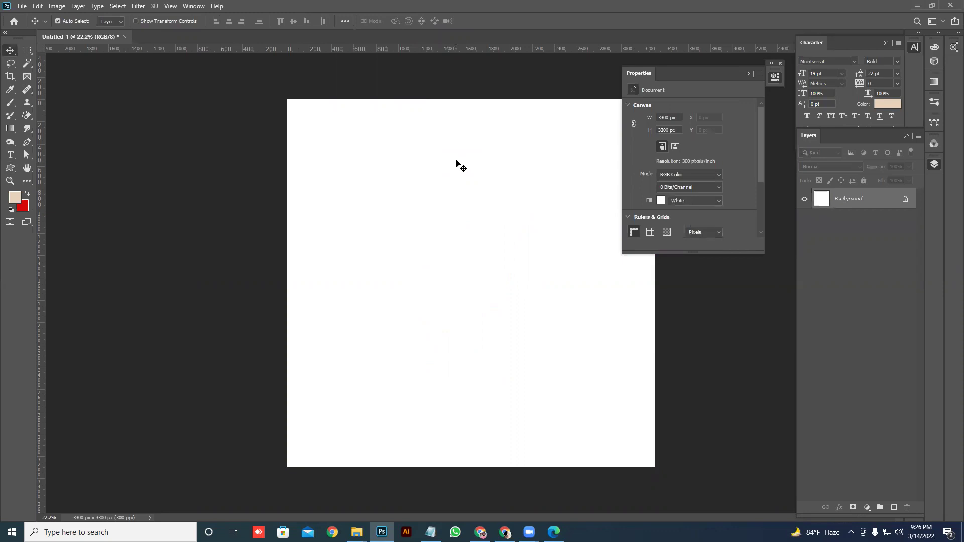
Step: Choose the rose from the Flowers group in the Custom Shape picker
{"action": "left_click", "coordinate": [10, 167]}
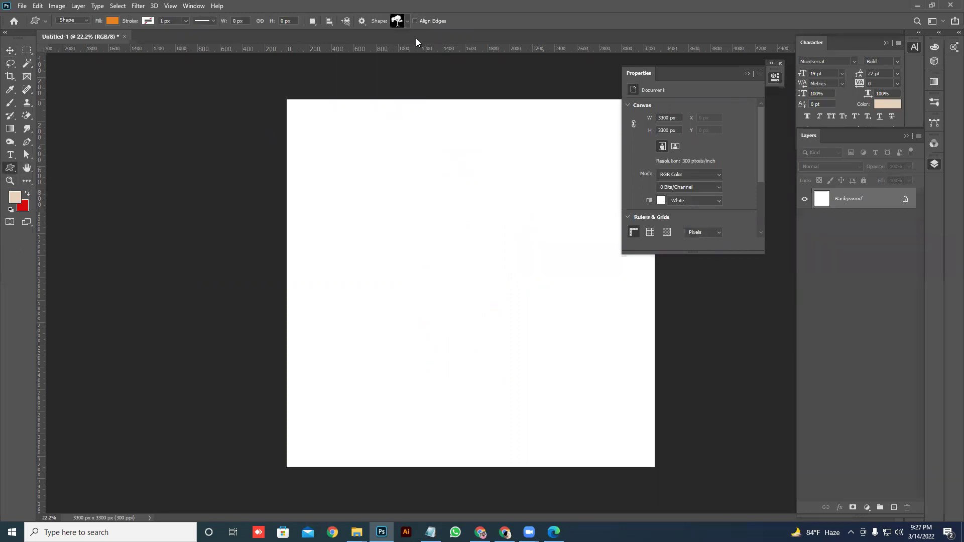
{"action": "left_click", "coordinate": [401, 22]}
{"action": "scroll", "coordinate": [355, 73], "scroll_direction": "down", "scroll_amount": 4}
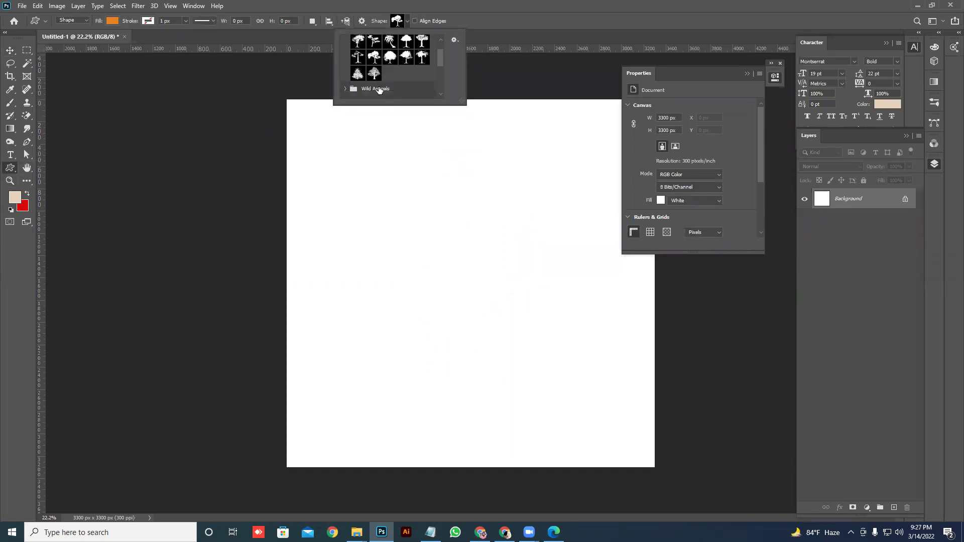
{"action": "left_click", "coordinate": [345, 69]}
{"action": "scroll", "coordinate": [385, 87], "scroll_direction": "down", "scroll_amount": 2}
{"action": "left_click", "coordinate": [407, 69]}
{"action": "left_click", "coordinate": [415, 198]}
Step: Draw the rose, redraw it slightly smaller, and nudge it toward the centre
{"action": "left_click_drag", "start_coordinate": [415, 197], "coordinate": [610, 359]}
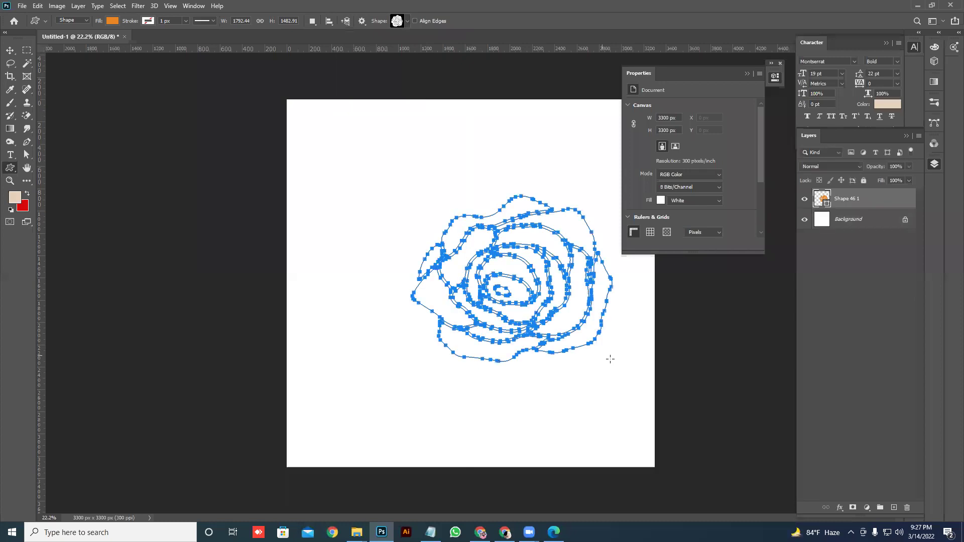
{"action": "right_click", "coordinate": [525, 316]}
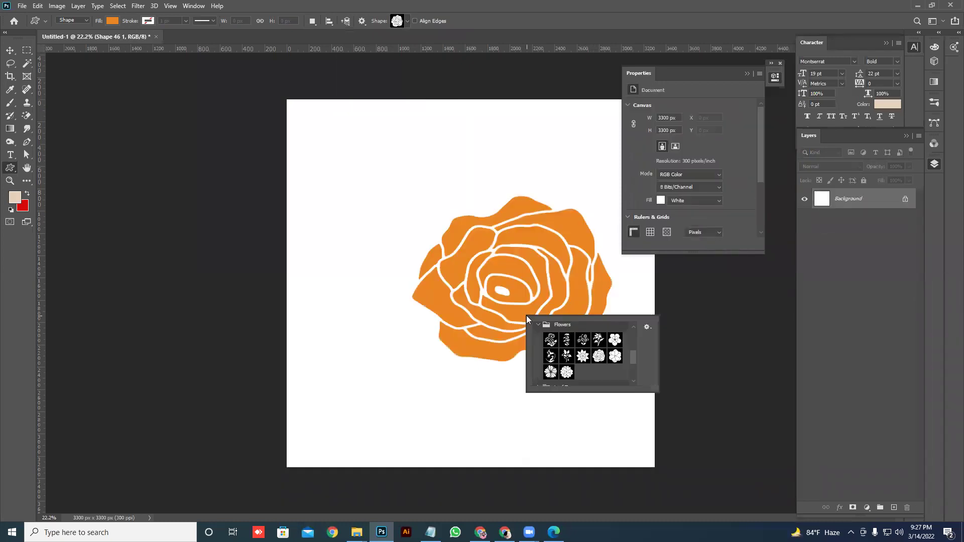
{"action": "key", "text": "ctrl+z"}
{"action": "key", "text": "Escape"}
{"action": "left_click_drag", "start_coordinate": [402, 176], "coordinate": [566, 403]}
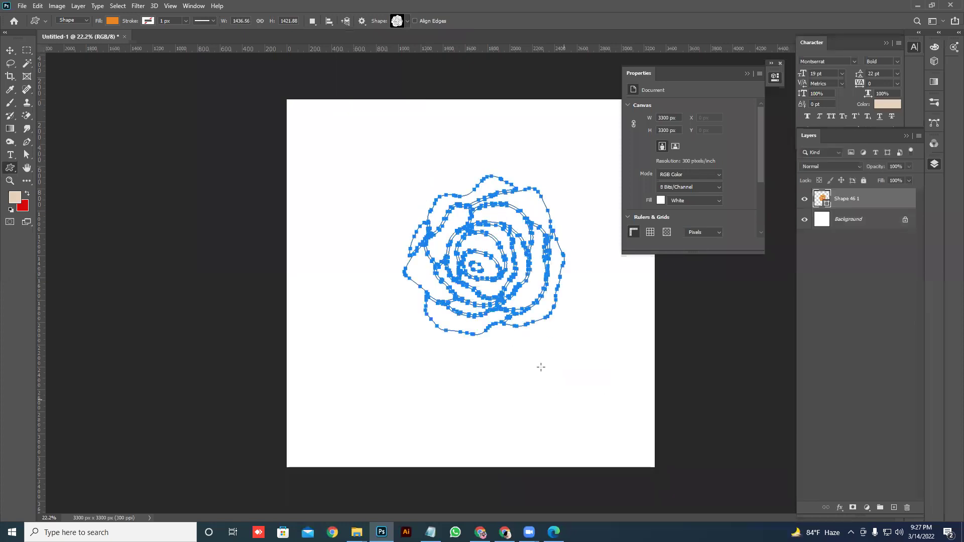
{"action": "left_click", "coordinate": [14, 50]}
{"action": "left_click_drag", "start_coordinate": [510, 265], "coordinate": [490, 284]}
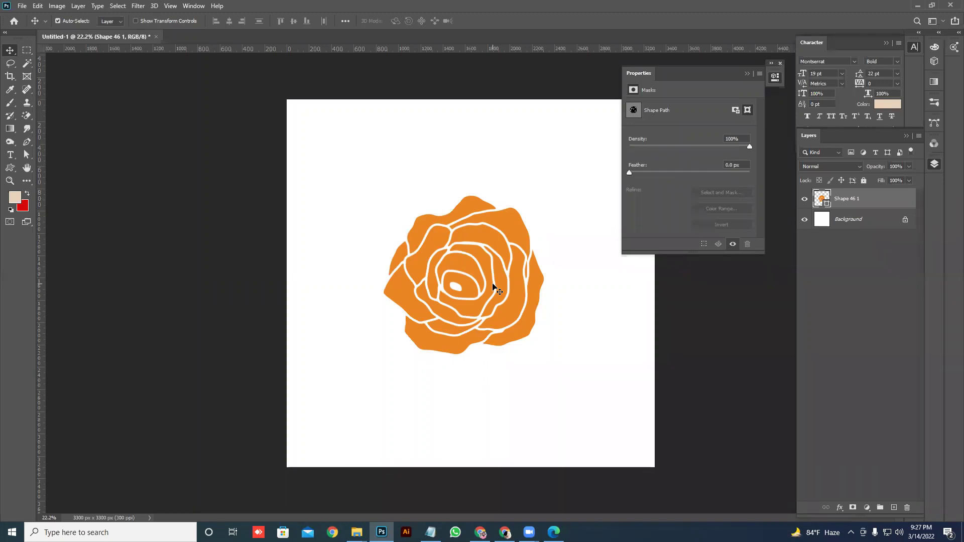
Step: Delete the rose layer and draw an orange circle with the Ellipse Tool
{"action": "key", "text": "Delete"}
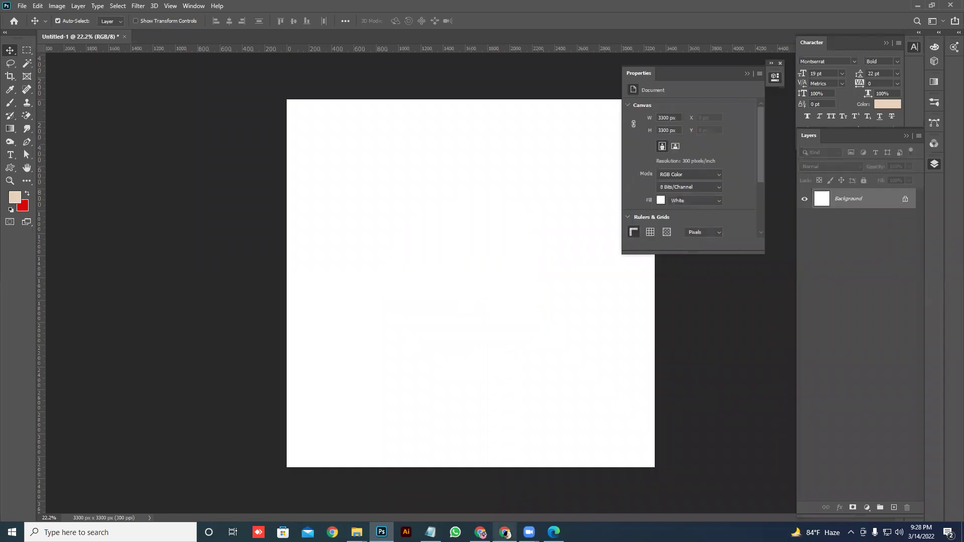
{"action": "mouse_move", "coordinate": [481, 532]}
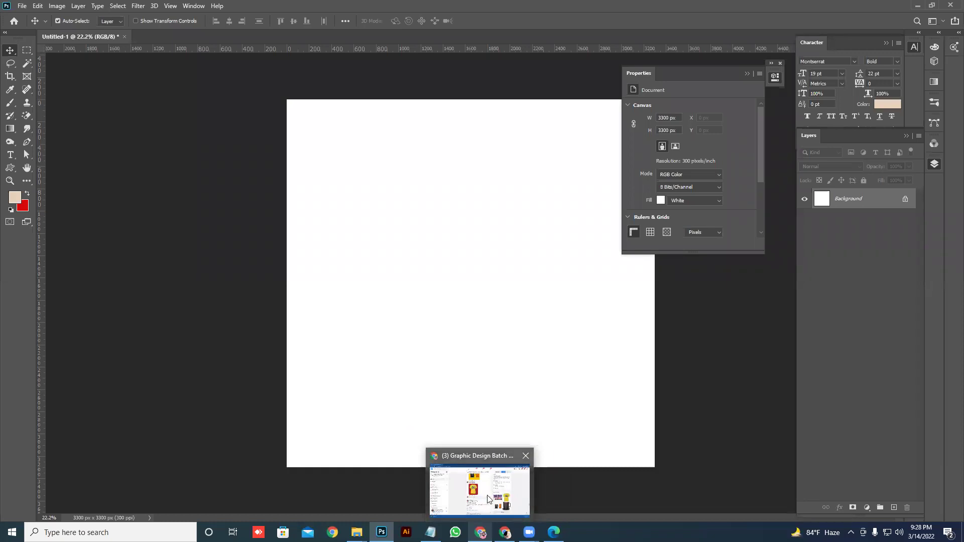
{"action": "left_click", "coordinate": [26, 167]}
{"action": "left_click", "coordinate": [10, 167]}
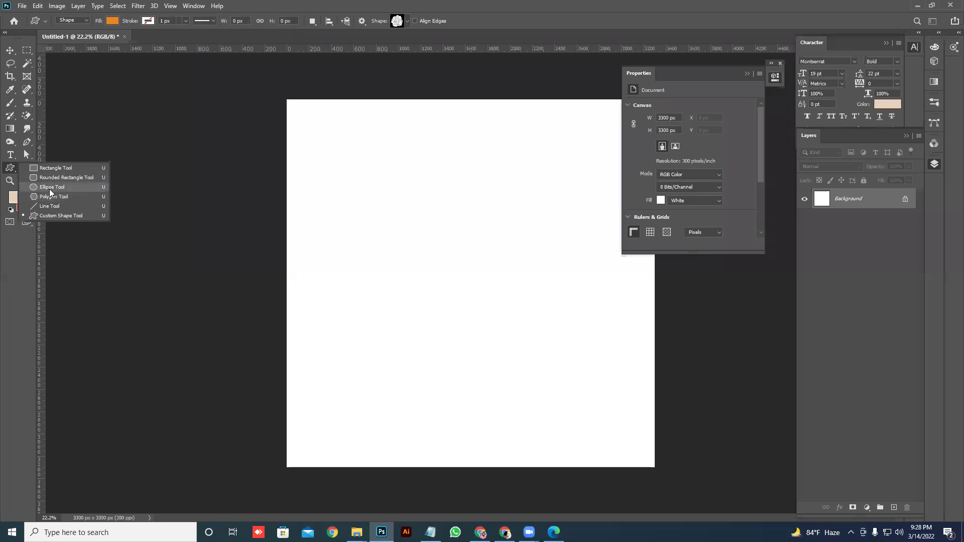
{"action": "left_click", "coordinate": [50, 189]}
{"action": "left_click_drag", "start_coordinate": [435, 226], "coordinate": [575, 338]}
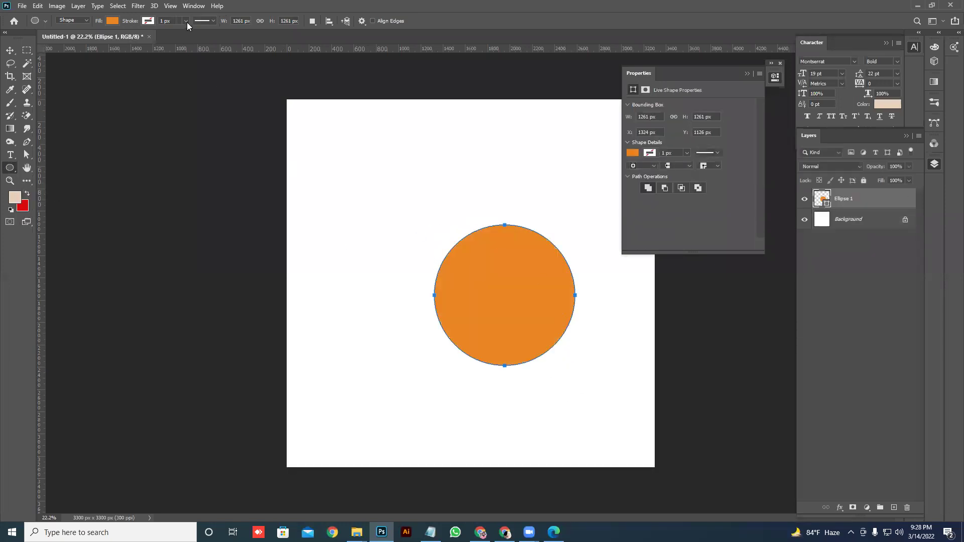
Step: Subtract an overlapping ellipse from the circle to form a crescent, then move it up-left
{"action": "left_click", "coordinate": [313, 21]}
{"action": "left_click", "coordinate": [351, 53]}
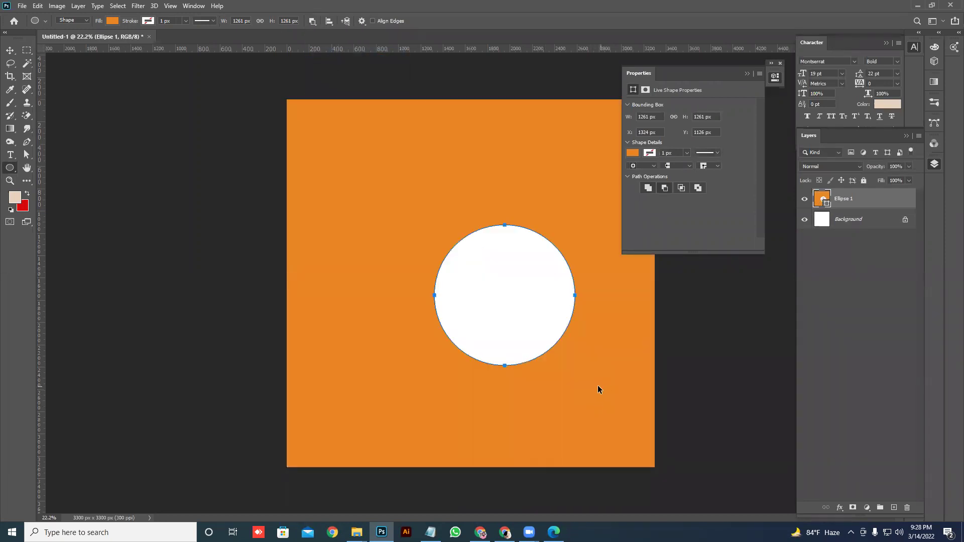
{"action": "key", "text": "ctrl+z"}
{"action": "left_click_drag", "start_coordinate": [626, 402], "coordinate": [470, 265]}
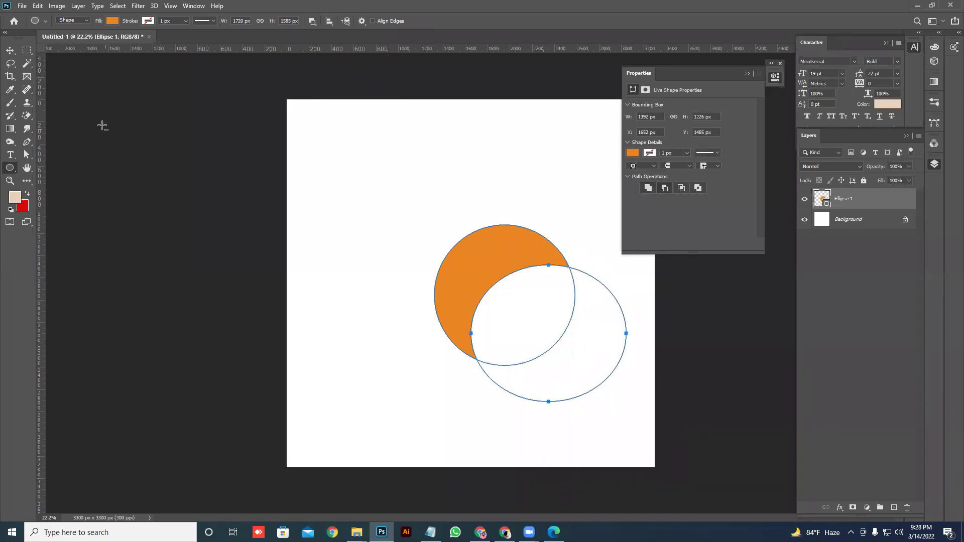
{"action": "left_click", "coordinate": [10, 51]}
{"action": "key", "text": "v"}
{"action": "left_click_drag", "start_coordinate": [498, 242], "coordinate": [446, 231]}
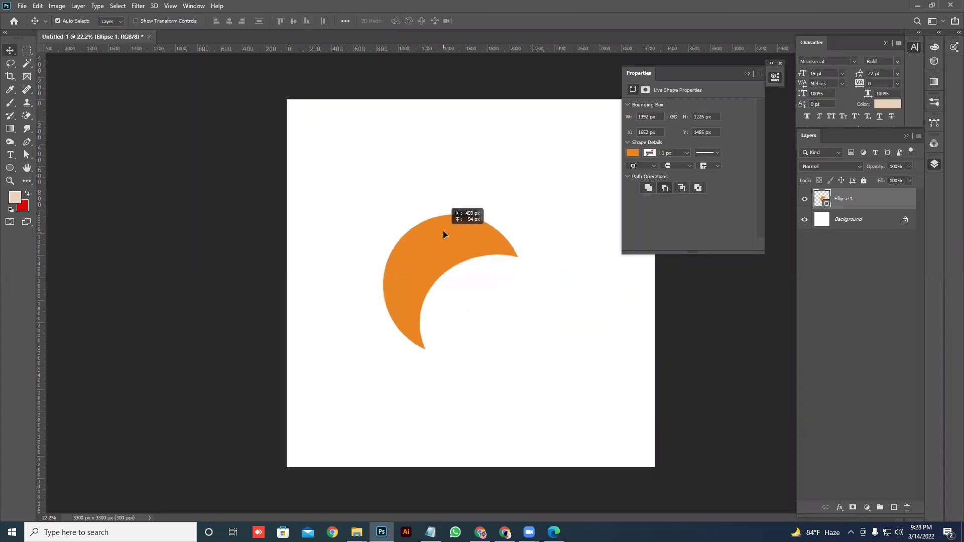
Step: Try Combine Shapes on the ellipses, then switch back to Subtract Front Shape
{"action": "left_click", "coordinate": [10, 168]}
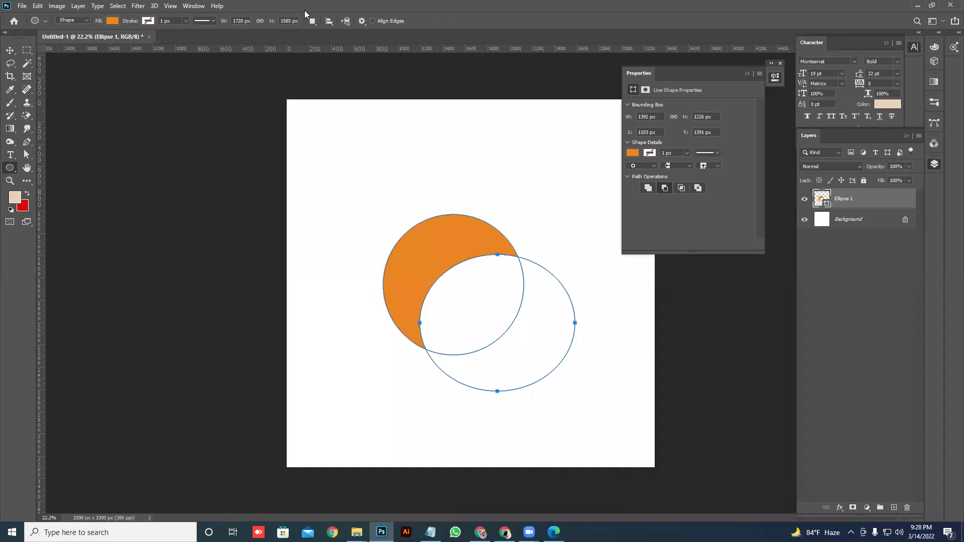
{"action": "left_click_drag", "start_coordinate": [10, 171], "coordinate": [34, 169]}
{"action": "left_click", "coordinate": [312, 21]}
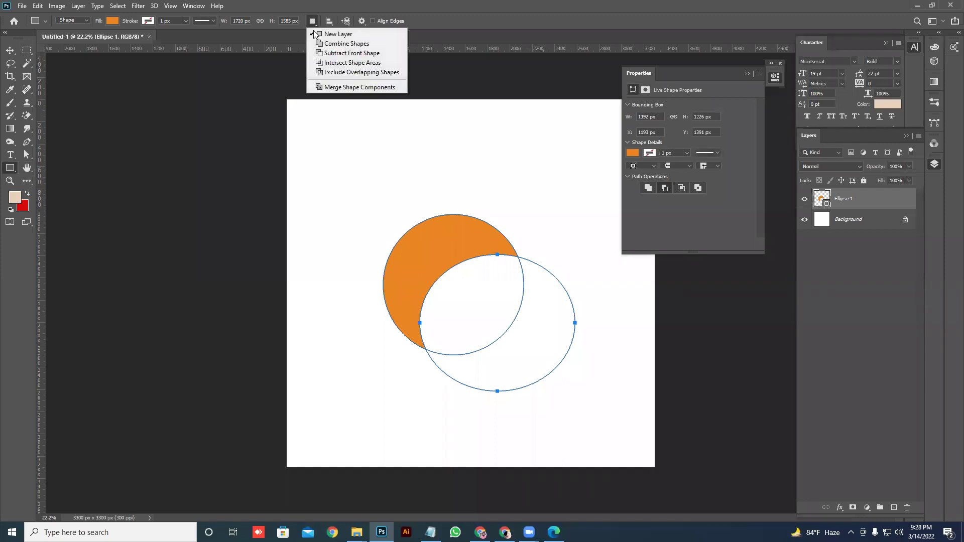
{"action": "left_click", "coordinate": [346, 43]}
{"action": "left_click", "coordinate": [312, 22]}
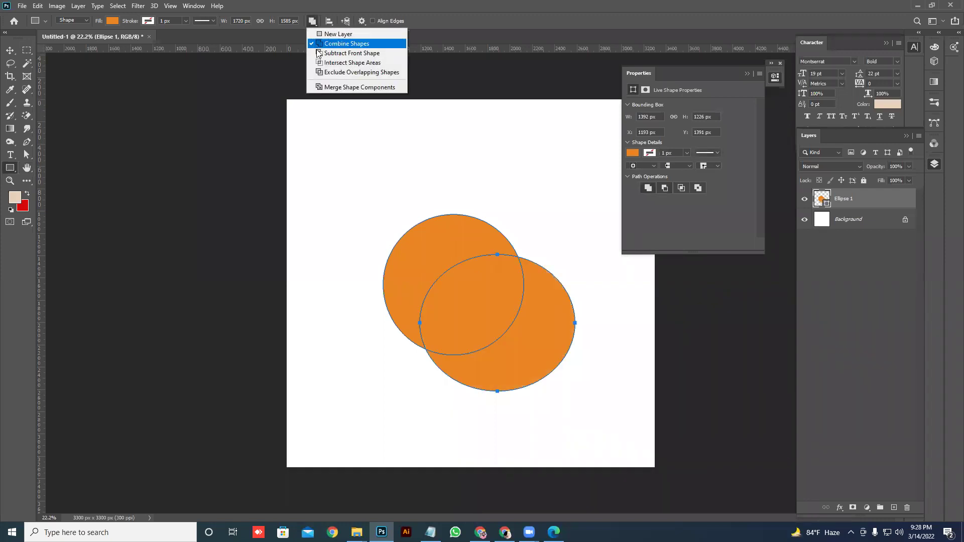
{"action": "left_click", "coordinate": [352, 53]}
Step: Undo a trial rectangle cut and shift the crescent further up and left
{"action": "left_click_drag", "start_coordinate": [438, 323], "coordinate": [563, 369]}
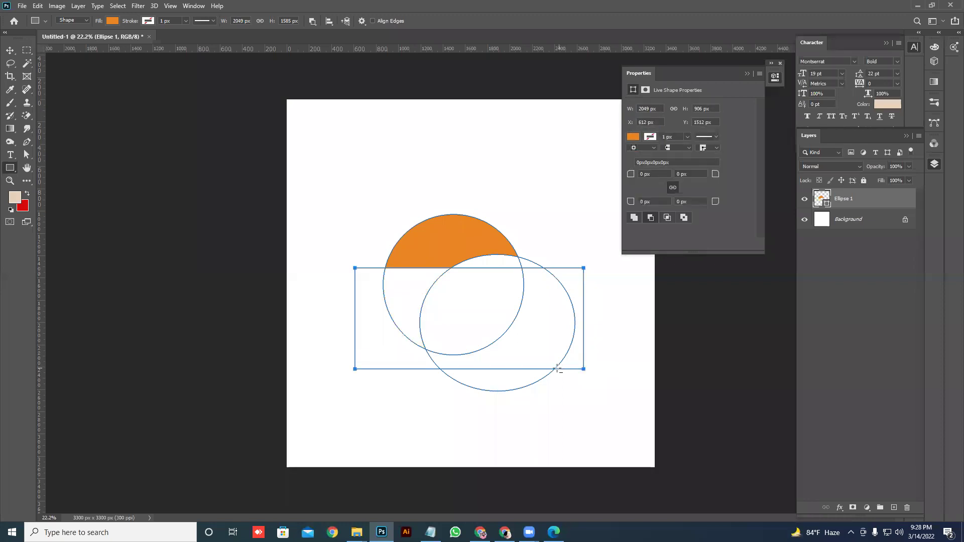
{"action": "key", "text": "ctrl+z"}
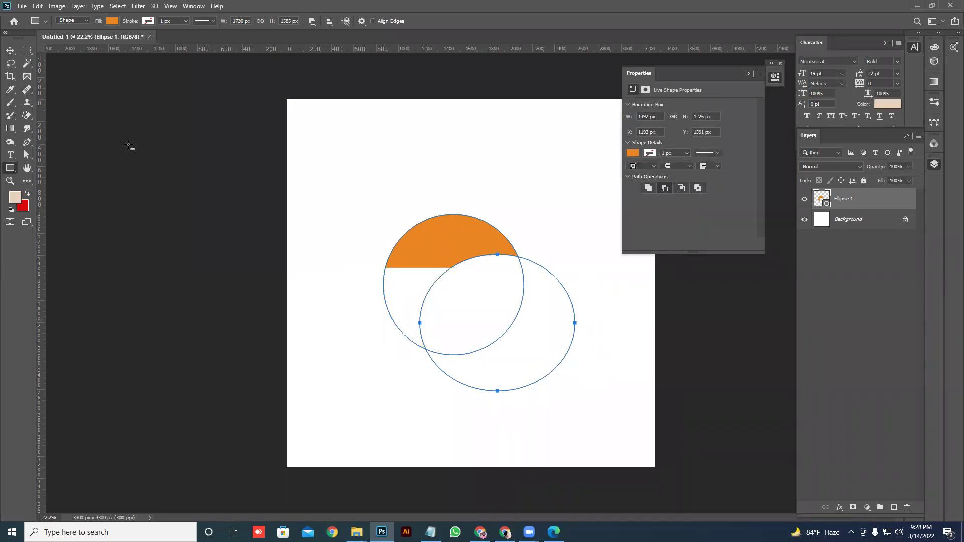
{"action": "left_click", "coordinate": [11, 53]}
{"action": "left_click_drag", "start_coordinate": [454, 268], "coordinate": [434, 251]}
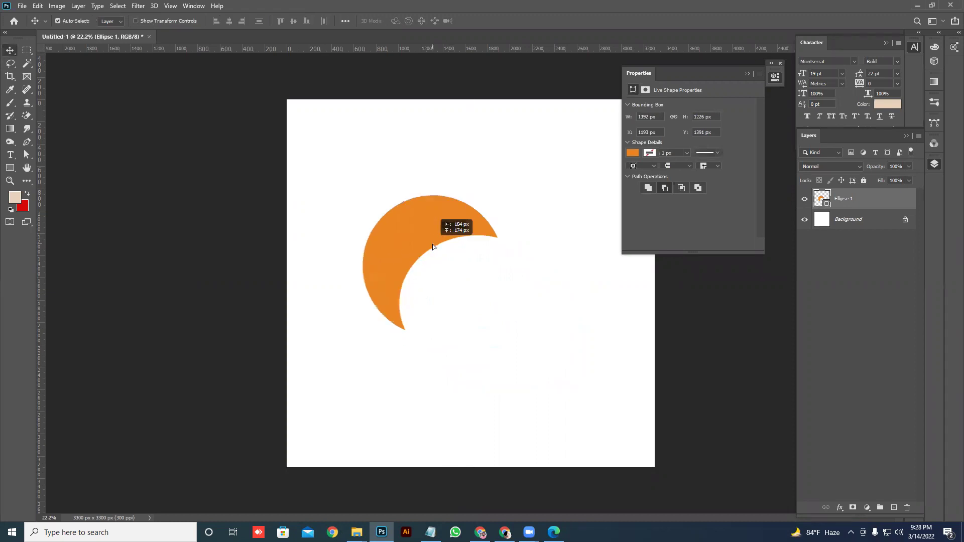
{"action": "left_click", "coordinate": [57, 6]}
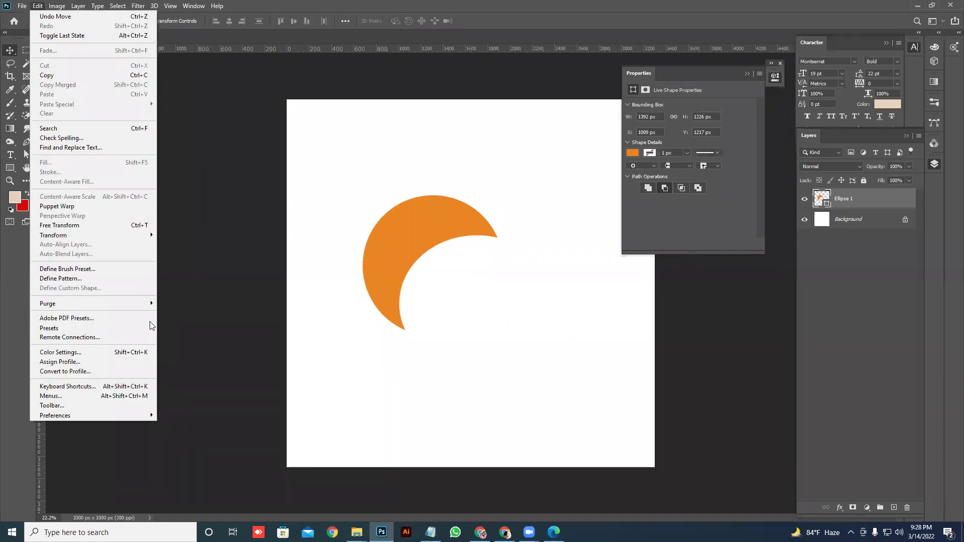
Step: Rasterize the Ellipse 1 layer and clear the selection around the crescent
{"action": "left_click", "coordinate": [438, 233]}
{"action": "right_click", "coordinate": [884, 200]}
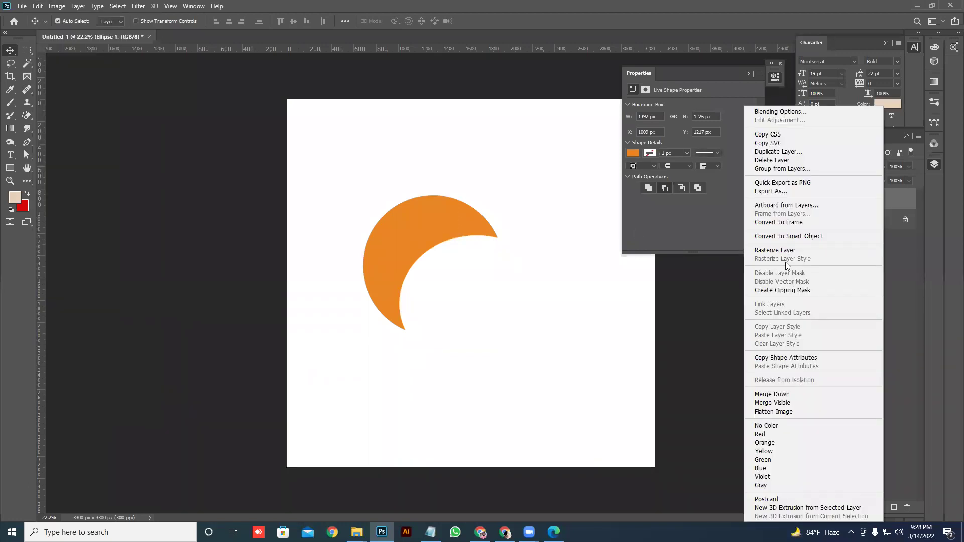
{"action": "left_click", "coordinate": [783, 250]}
{"action": "left_click", "coordinate": [38, 6]}
{"action": "left_click", "coordinate": [37, 5]}
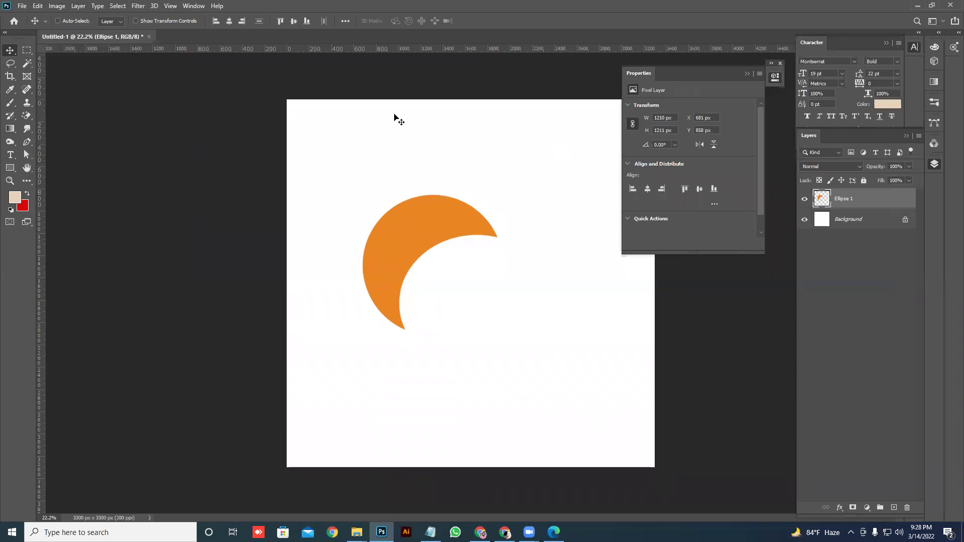
{"action": "left_click", "coordinate": [38, 6]}
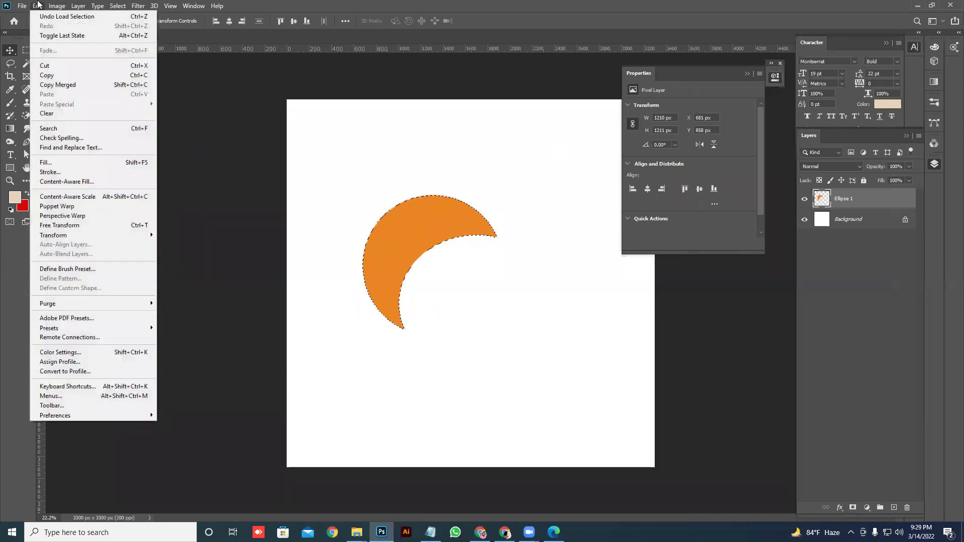
{"action": "left_click", "coordinate": [38, 6]}
{"action": "key", "text": "ctrl+d"}
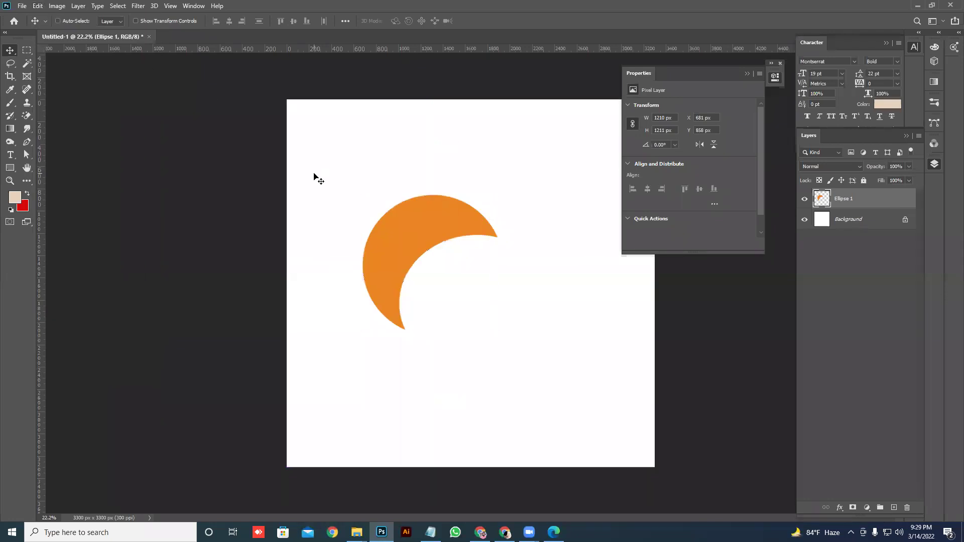
Step: Convert the Ellipse 1 crescent layer into a smart object
{"action": "right_click", "coordinate": [864, 201]}
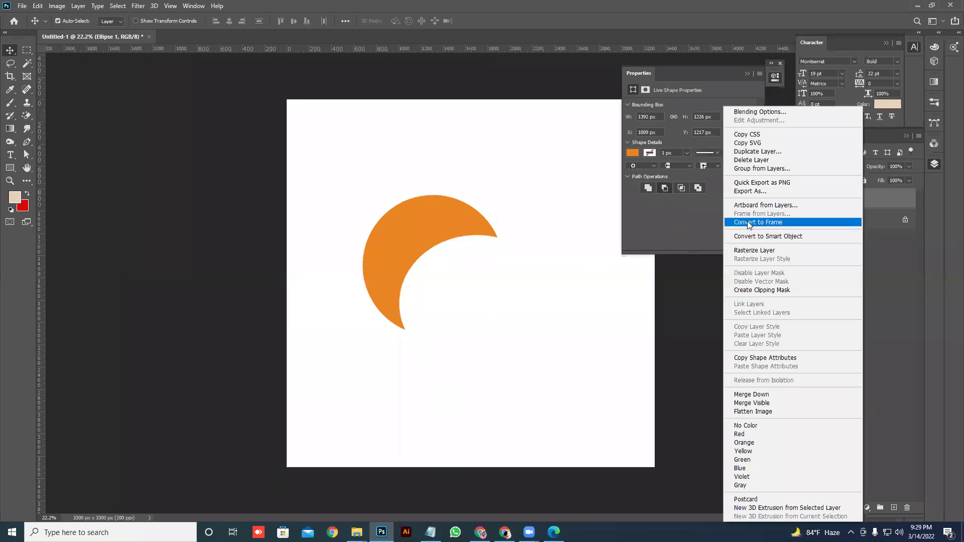
{"action": "left_click", "coordinate": [750, 239]}
{"action": "left_click", "coordinate": [55, 6]}
{"action": "mouse_move", "coordinate": [42, 6]}
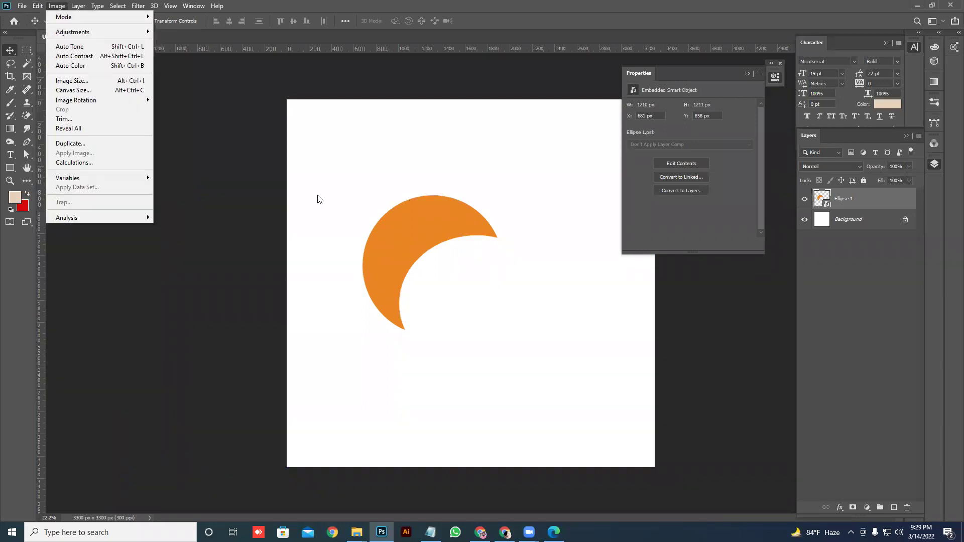
{"action": "left_click", "coordinate": [407, 236]}
Step: Reposition the crescent toward the canvas centre, ending at X 1045 px, Y 861 px
{"action": "left_click_drag", "start_coordinate": [407, 239], "coordinate": [412, 218]}
{"action": "left_click", "coordinate": [38, 6]}
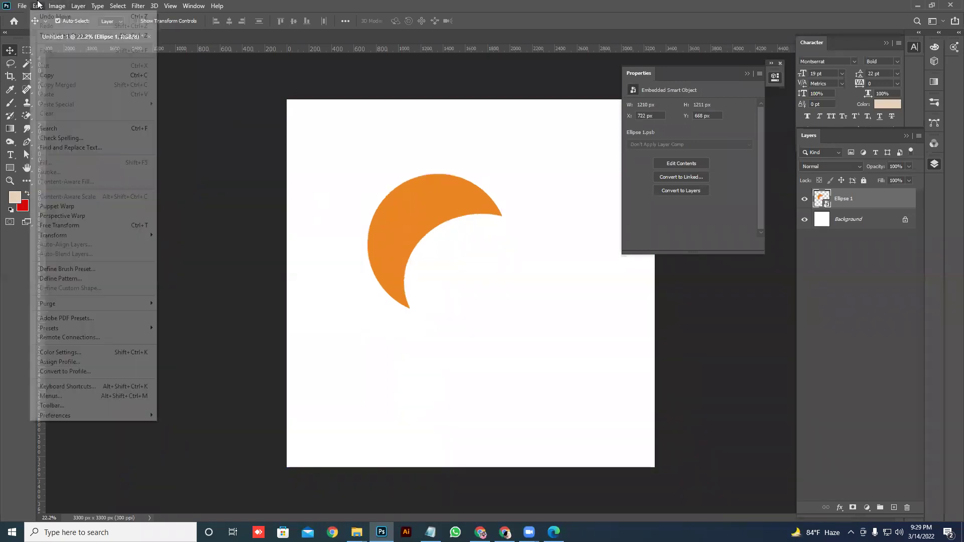
{"action": "left_click", "coordinate": [443, 243]}
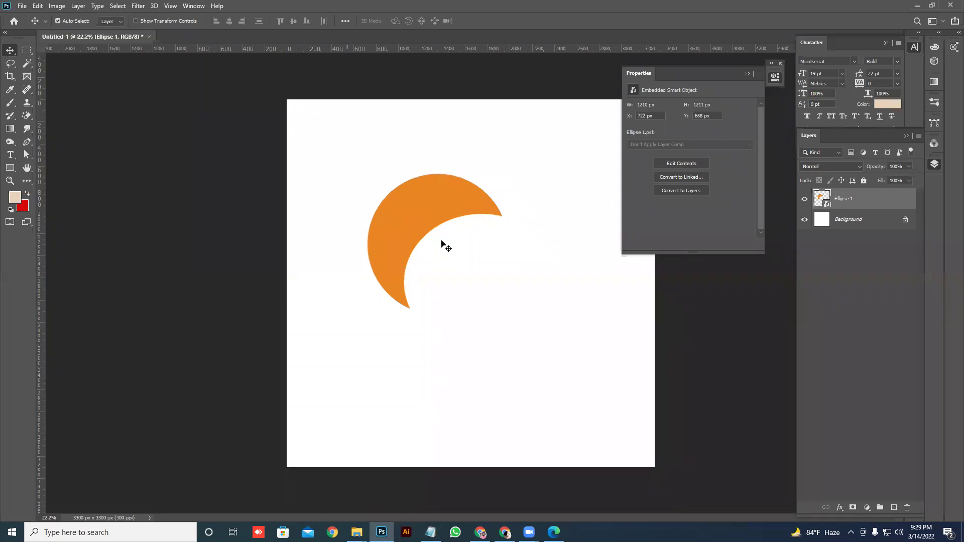
{"action": "left_click_drag", "start_coordinate": [422, 232], "coordinate": [479, 232]}
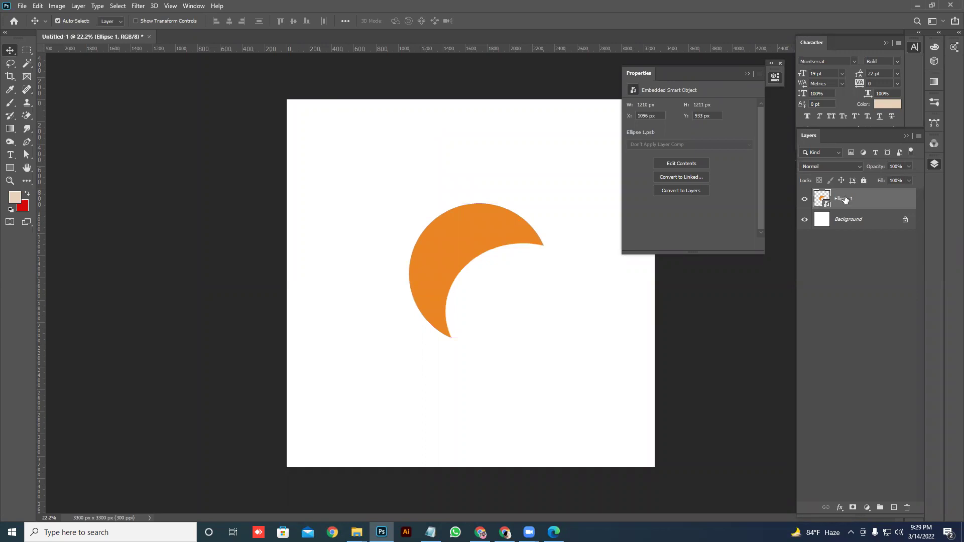
{"action": "left_click_drag", "start_coordinate": [446, 236], "coordinate": [441, 228]}
{"action": "left_click", "coordinate": [38, 5]}
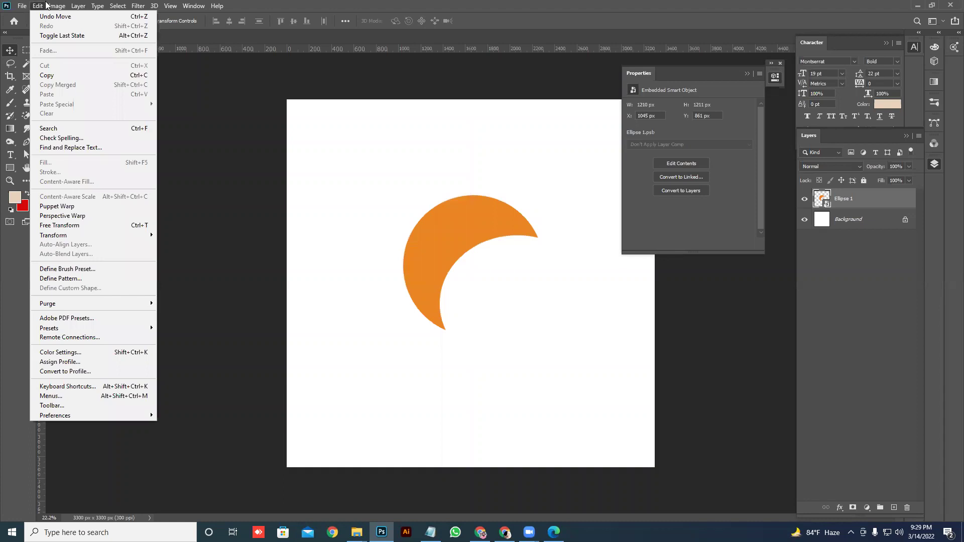
{"action": "mouse_move", "coordinate": [38, 5]}
Step: Switch to the Custom Shape Tool and open the preset shape library
{"action": "left_click", "coordinate": [12, 168]}
{"action": "left_click", "coordinate": [12, 168]}
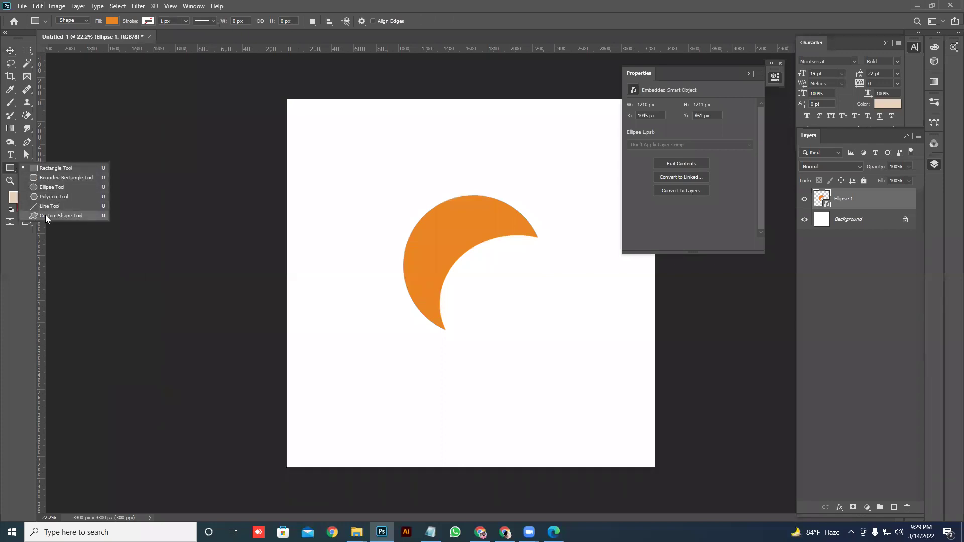
{"action": "left_click", "coordinate": [45, 215]}
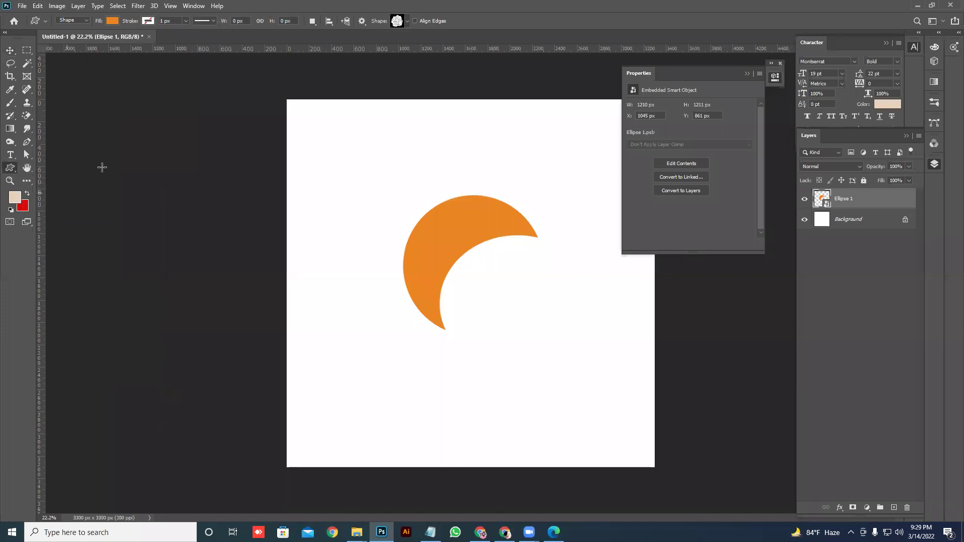
{"action": "left_click", "coordinate": [406, 22]}
{"action": "scroll", "coordinate": [402, 59], "scroll_direction": "down", "scroll_amount": 5}
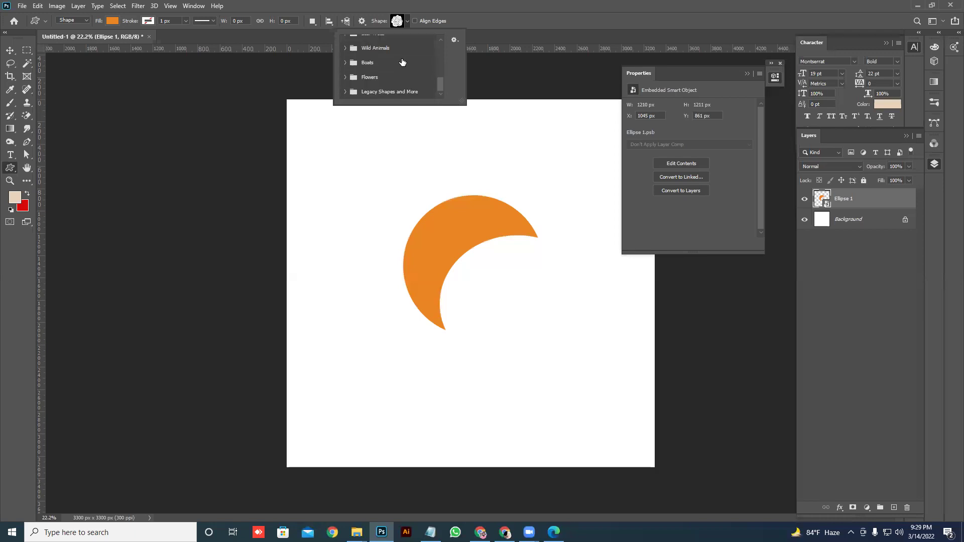
Step: Expand Legacy Shapes, 2019 Shapes and Vehicles 2 to preview shapes, then go to Chrome
{"action": "left_click", "coordinate": [344, 92]}
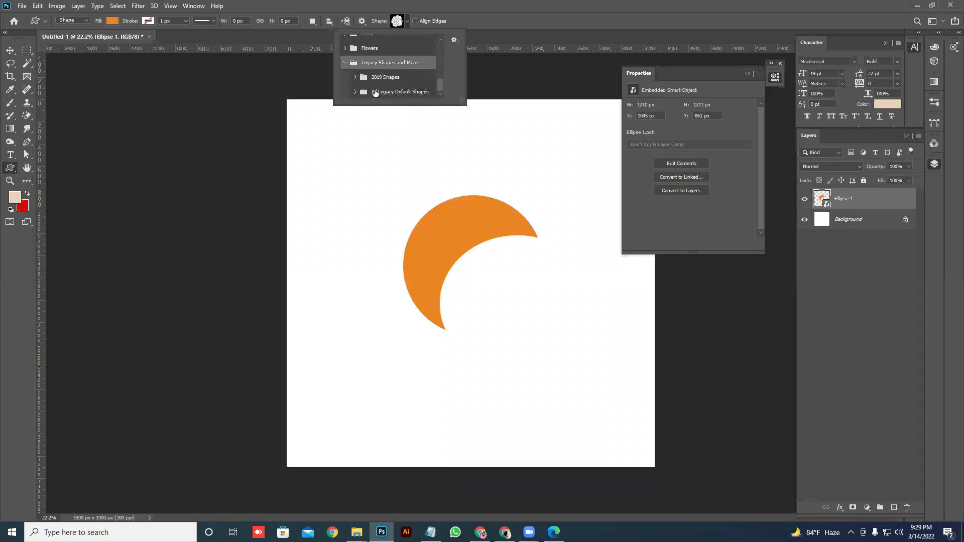
{"action": "left_click", "coordinate": [357, 78]}
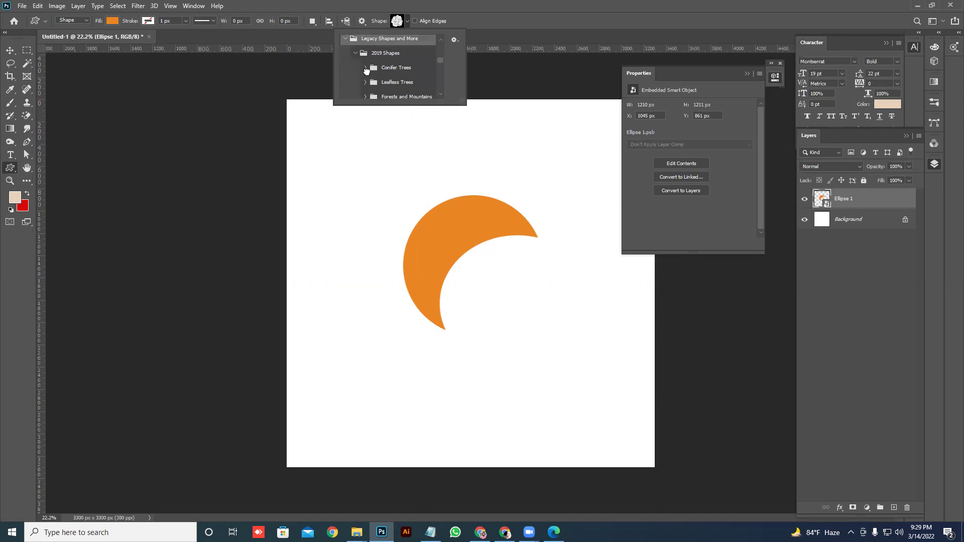
{"action": "left_click", "coordinate": [366, 69]}
{"action": "scroll", "coordinate": [396, 87], "scroll_direction": "down", "scroll_amount": 4}
{"action": "scroll", "coordinate": [390, 88], "scroll_direction": "down", "scroll_amount": 3}
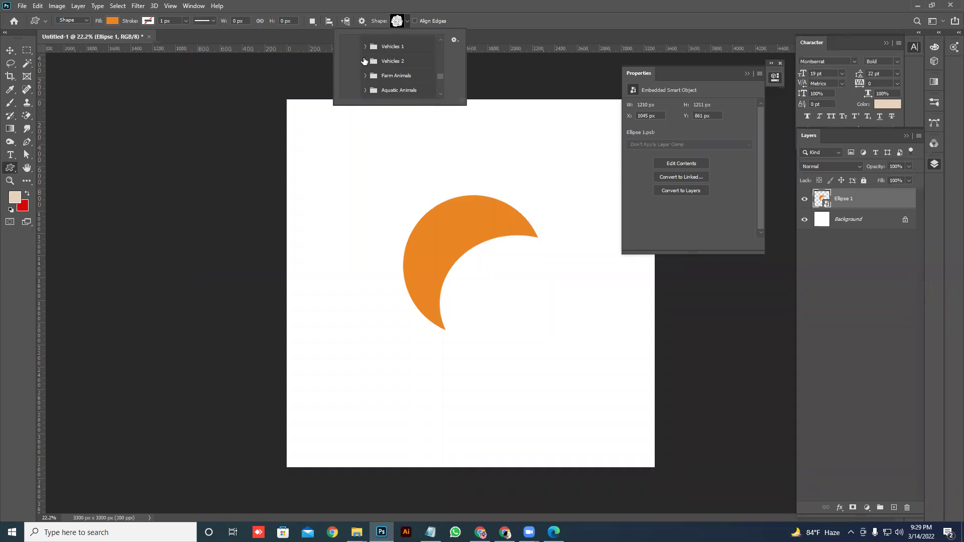
{"action": "left_click", "coordinate": [365, 61]}
{"action": "scroll", "coordinate": [397, 88], "scroll_direction": "down", "scroll_amount": 1}
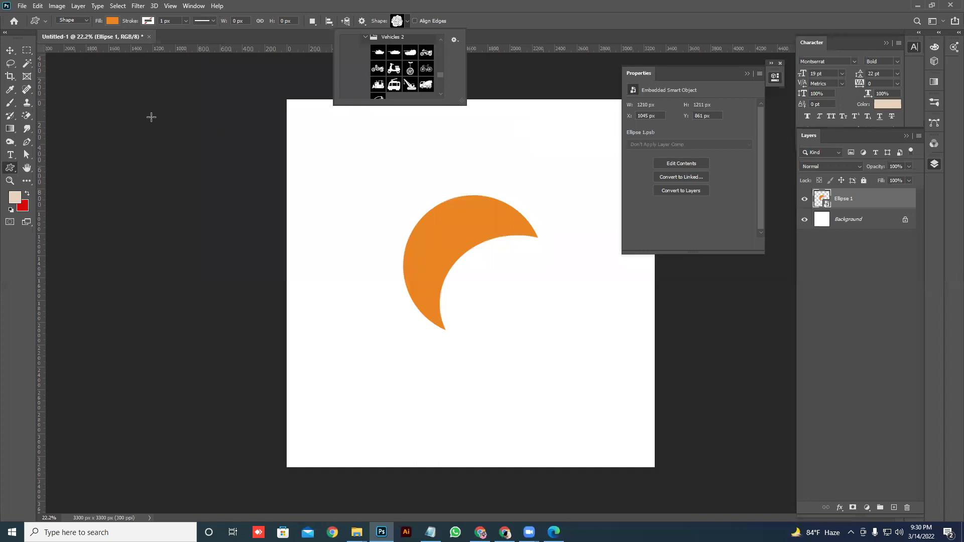
{"action": "left_click", "coordinate": [15, 51]}
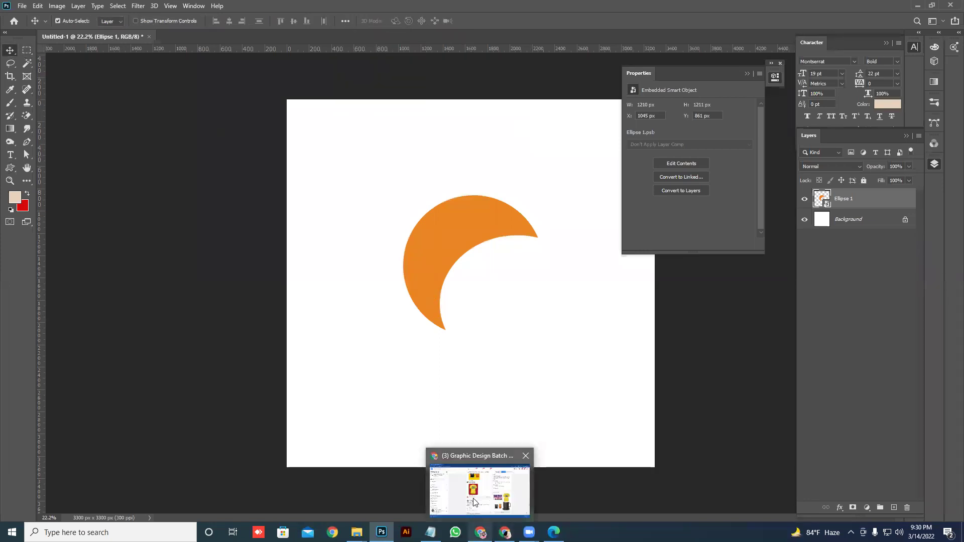
{"action": "left_click", "coordinate": [480, 532]}
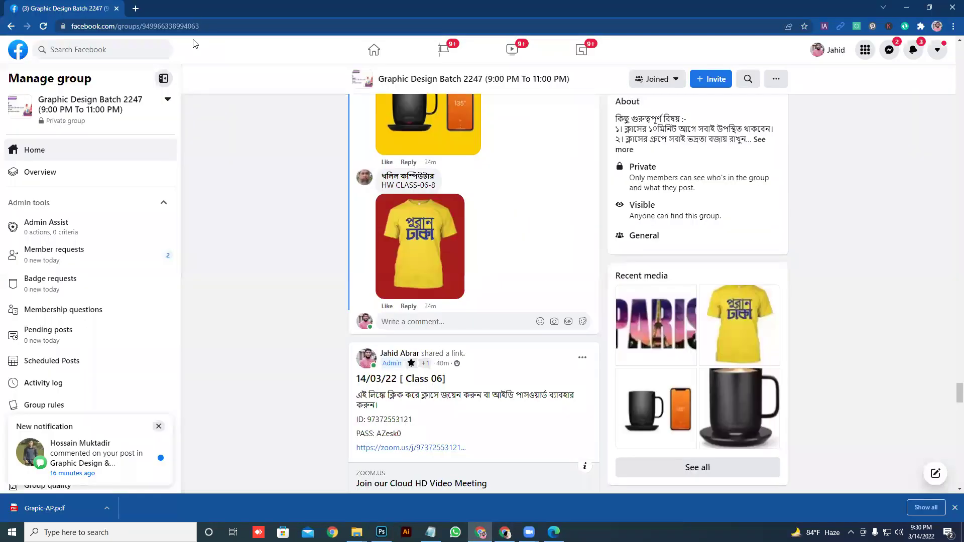
Step: Search for 'photoshop custom shapes csh file' in a new Chrome tab
{"action": "left_click", "coordinate": [135, 8]}
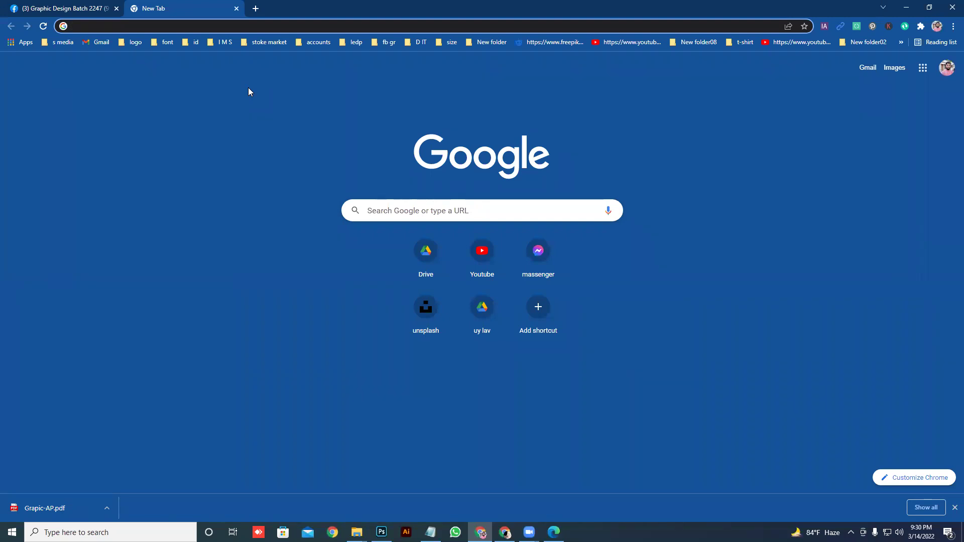
{"action": "type", "text": "pho"}
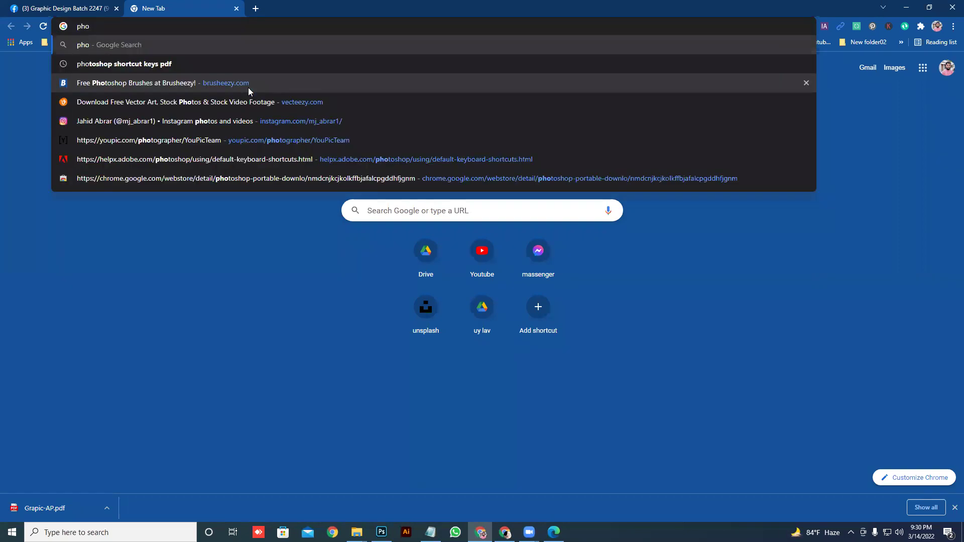
{"action": "type", "text": "tosh"}
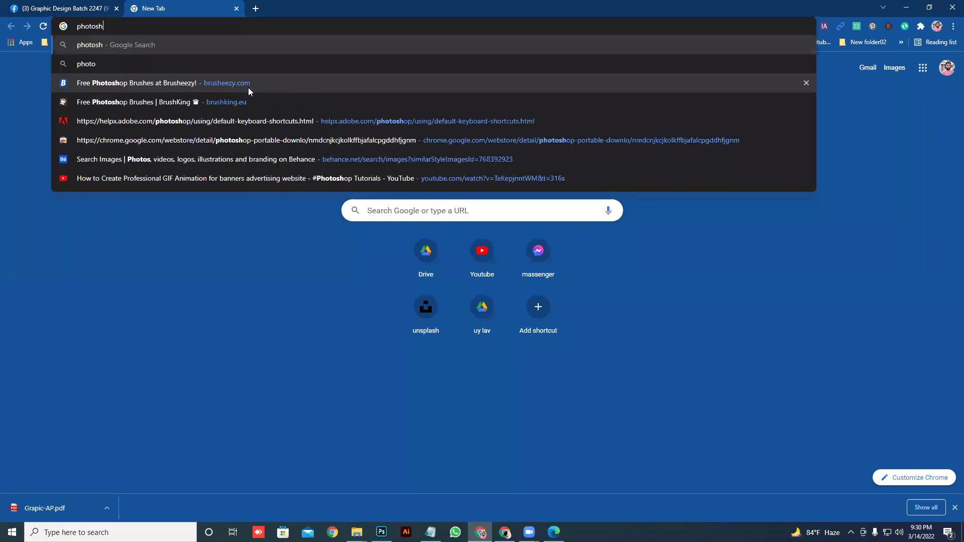
{"action": "type", "text": "op "}
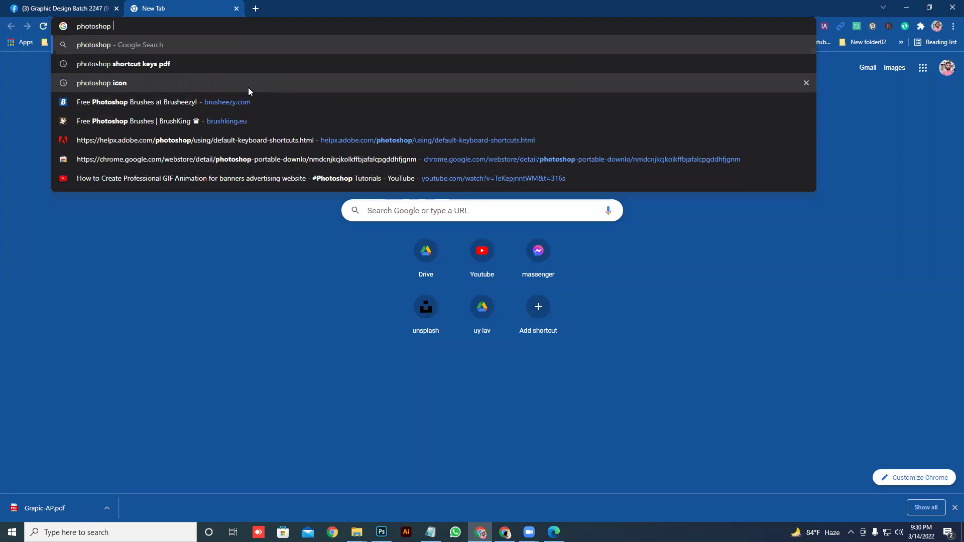
{"action": "type", "text": "cu"}
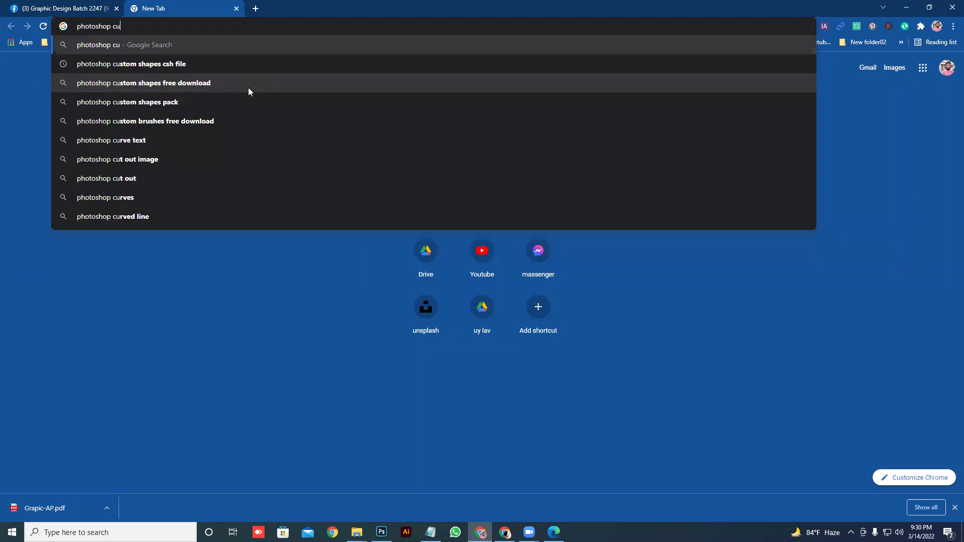
{"action": "left_click", "coordinate": [185, 64]}
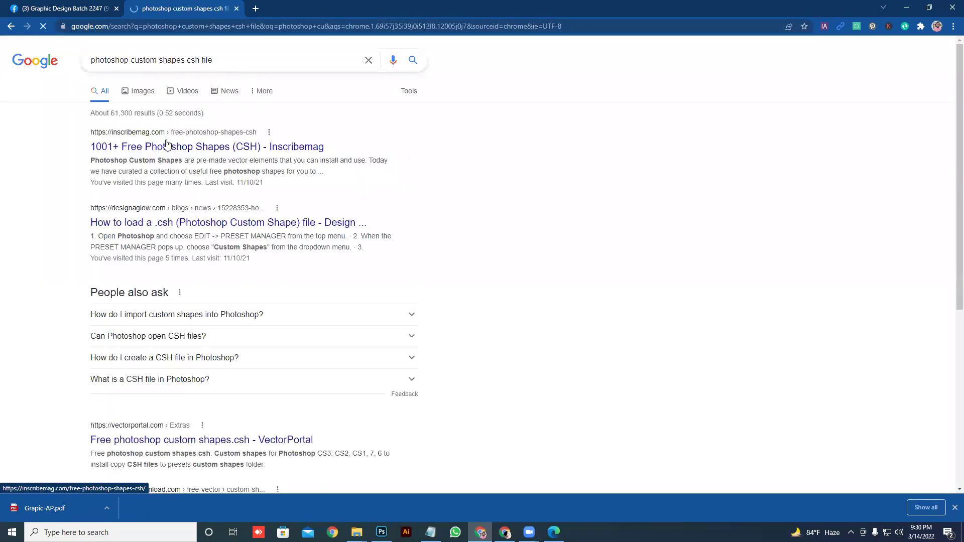
Step: Open the inscribemag, designaglow and VectorPortal results in new tabs
{"action": "right_click", "coordinate": [168, 148]}
{"action": "left_click", "coordinate": [196, 155]}
{"action": "right_click", "coordinate": [189, 217]}
{"action": "left_click", "coordinate": [205, 225]}
{"action": "scroll", "coordinate": [206, 228], "scroll_direction": "down", "scroll_amount": 3}
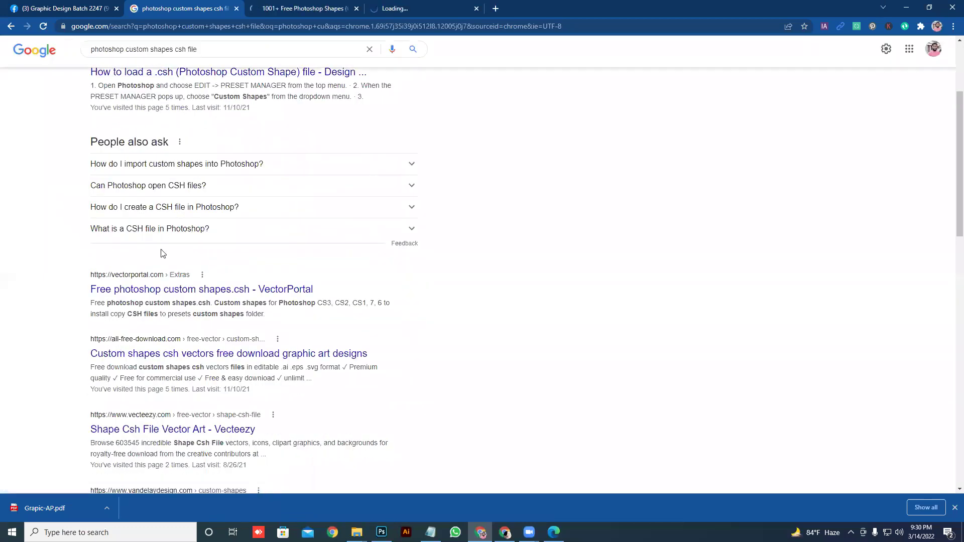
{"action": "right_click", "coordinate": [160, 289]}
{"action": "left_click", "coordinate": [201, 297]}
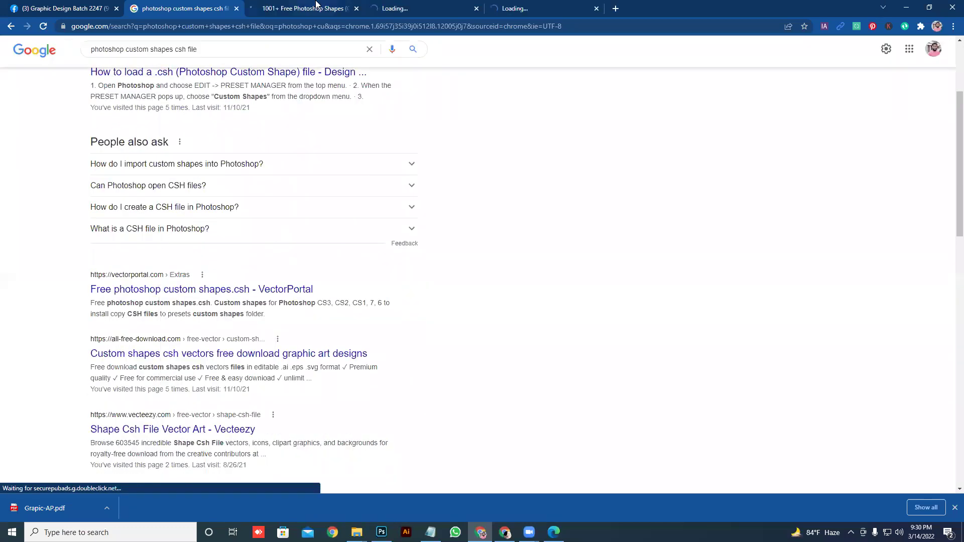
Step: Review the 1001+ Free Photoshop Shapes page and the How to load a .csh article
{"action": "left_click", "coordinate": [317, 5]}
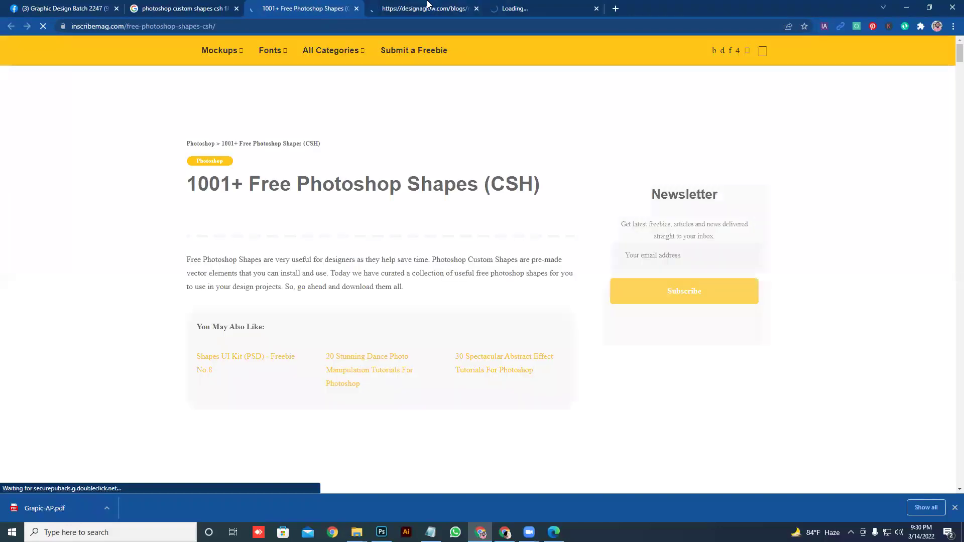
{"action": "scroll", "coordinate": [215, 219], "scroll_direction": "down", "scroll_amount": 8}
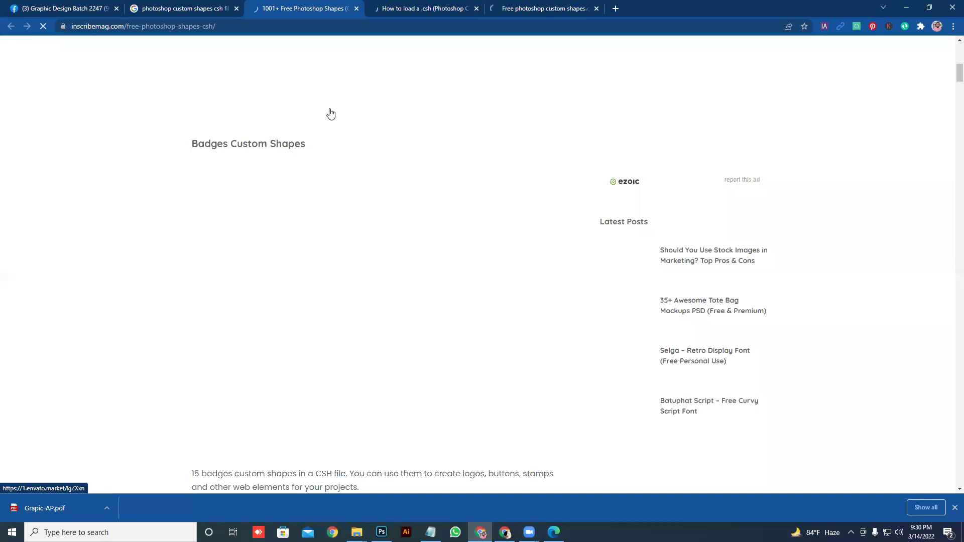
{"action": "left_click", "coordinate": [399, 6]}
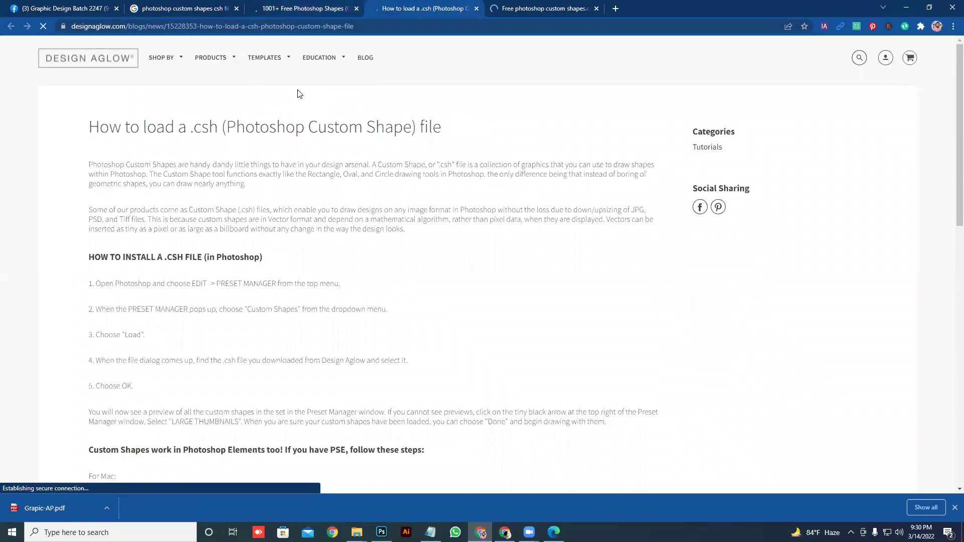
{"action": "scroll", "coordinate": [296, 92], "scroll_direction": "down", "scroll_amount": 5}
{"action": "scroll", "coordinate": [295, 89], "scroll_direction": "down", "scroll_amount": 5}
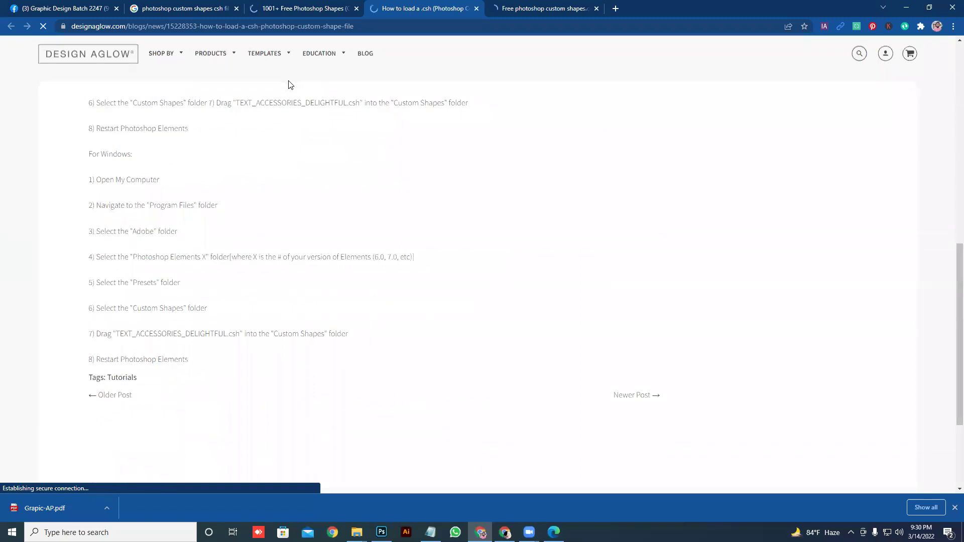
{"action": "left_click", "coordinate": [305, 8]}
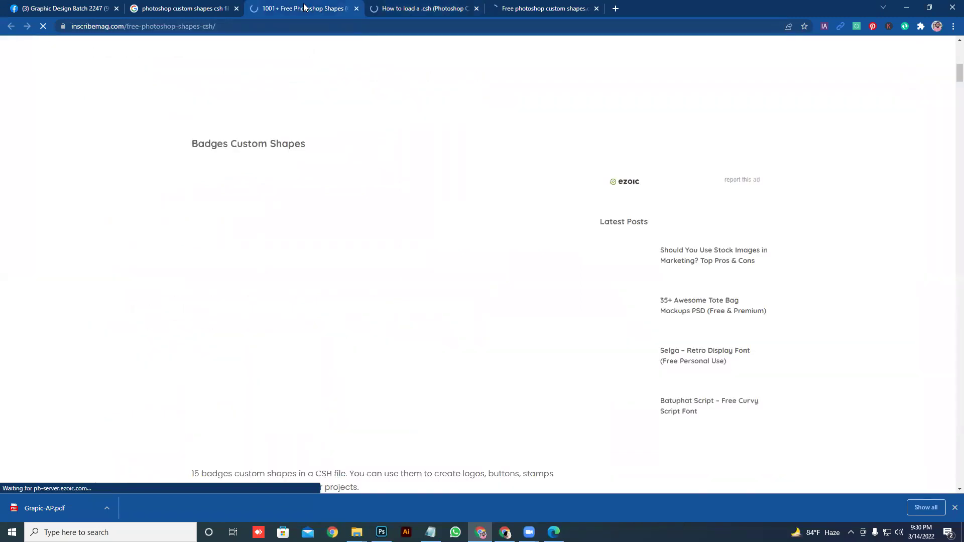
{"action": "scroll", "coordinate": [389, 163], "scroll_direction": "up", "scroll_amount": 2}
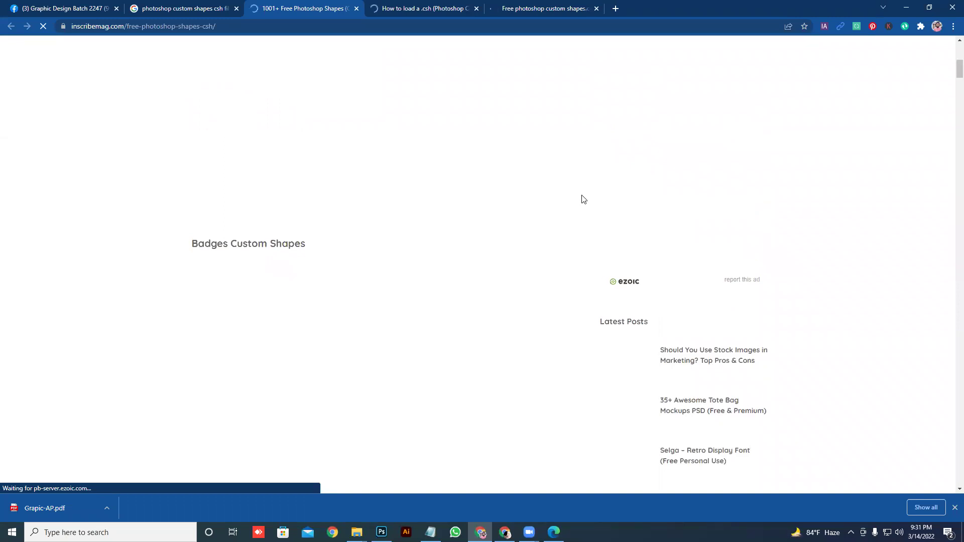
{"action": "scroll", "coordinate": [580, 198], "scroll_direction": "down", "scroll_amount": 5}
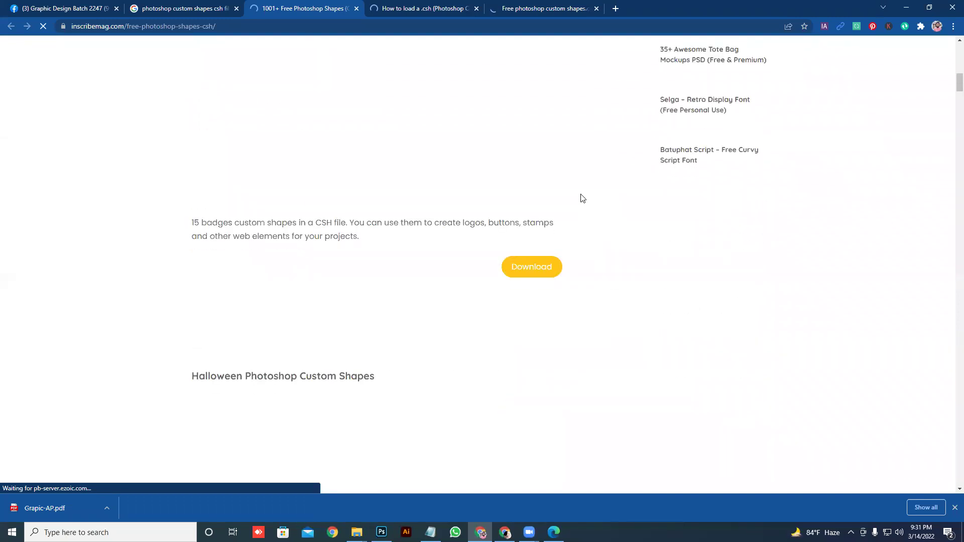
{"action": "scroll", "coordinate": [583, 194], "scroll_direction": "up", "scroll_amount": 5}
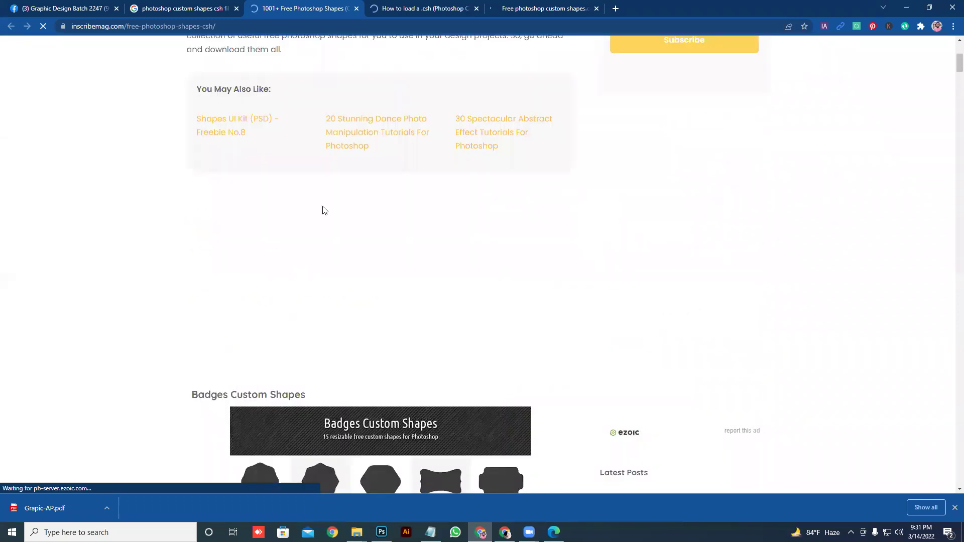
{"action": "scroll", "coordinate": [252, 226], "scroll_direction": "down", "scroll_amount": 2}
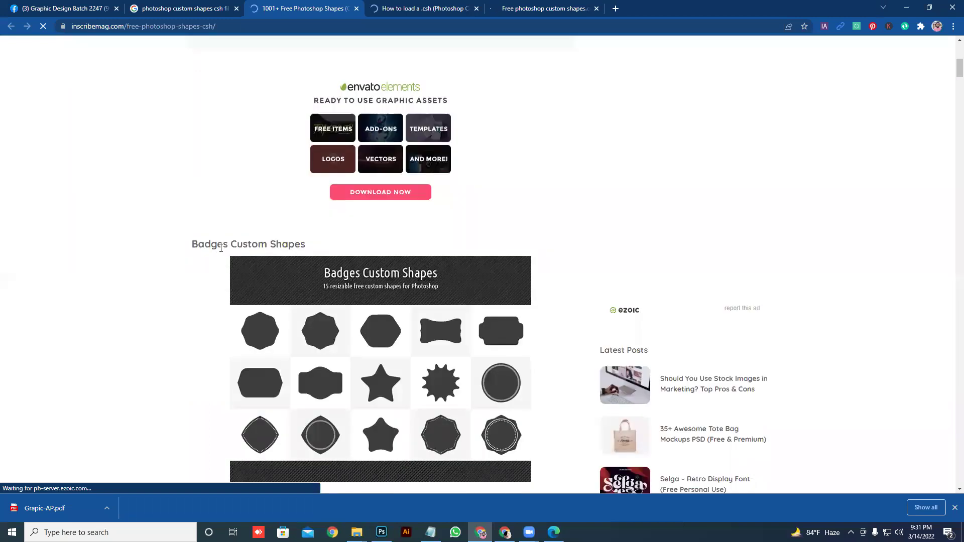
{"action": "scroll", "coordinate": [409, 243], "scroll_direction": "down", "scroll_amount": 3}
{"action": "scroll", "coordinate": [405, 238], "scroll_direction": "down", "scroll_amount": 5}
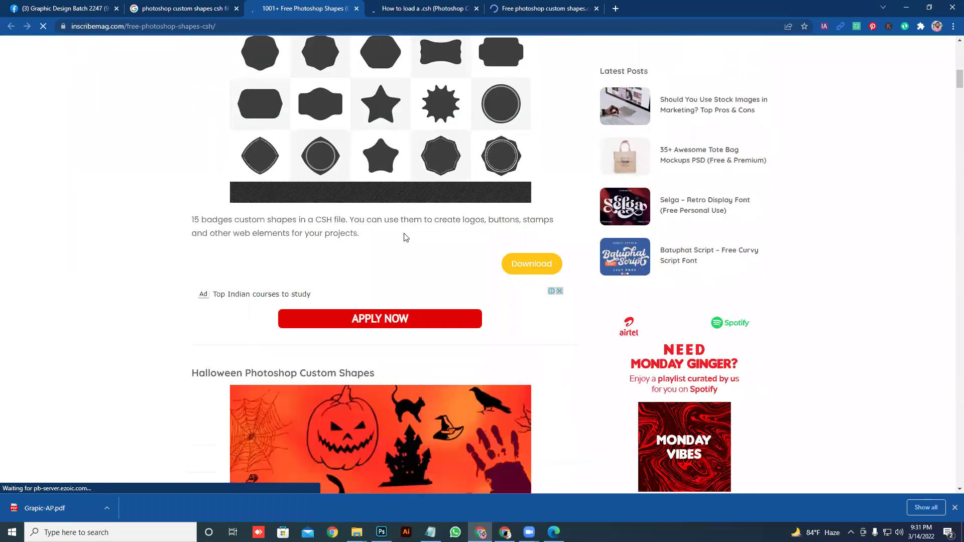
{"action": "scroll", "coordinate": [401, 236], "scroll_direction": "down", "scroll_amount": 2}
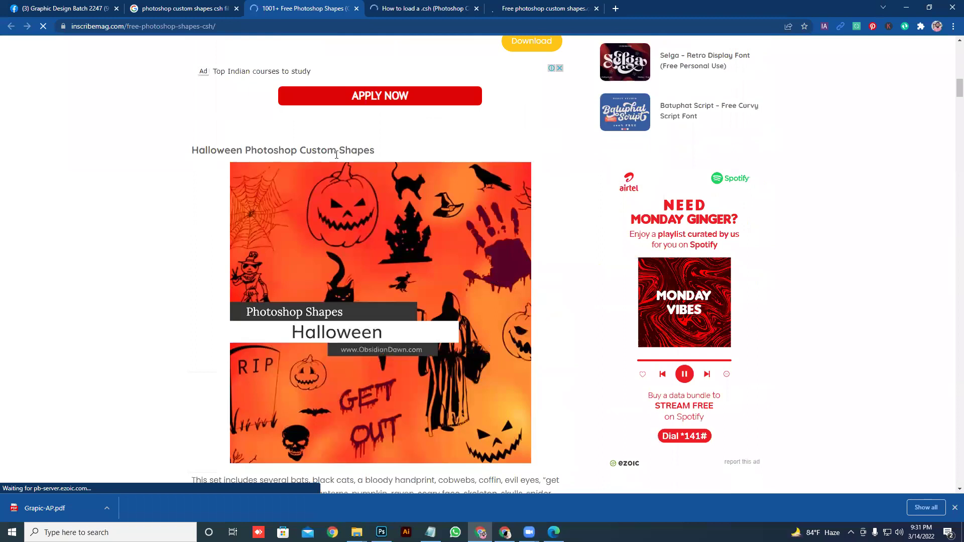
{"action": "scroll", "coordinate": [313, 196], "scroll_direction": "down", "scroll_amount": 6}
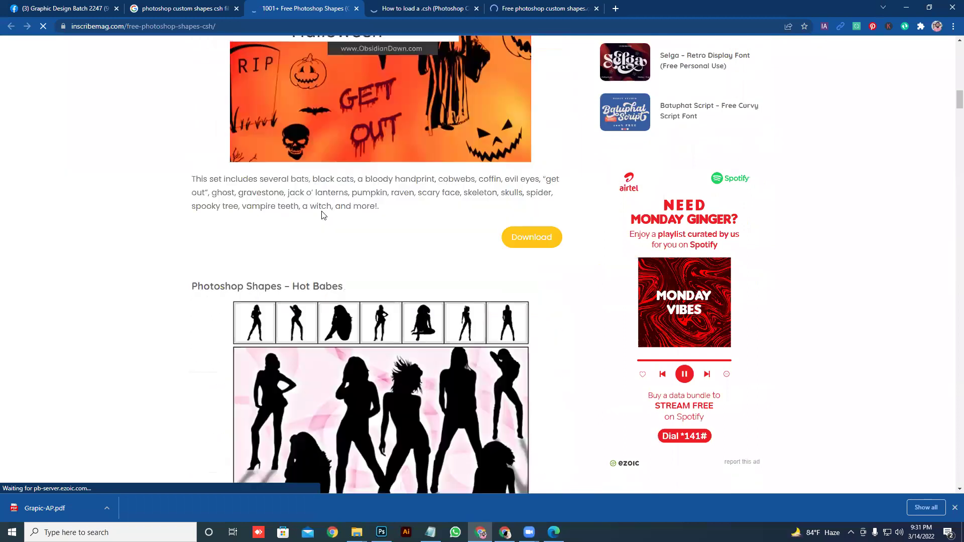
{"action": "scroll", "coordinate": [301, 213], "scroll_direction": "down", "scroll_amount": 10}
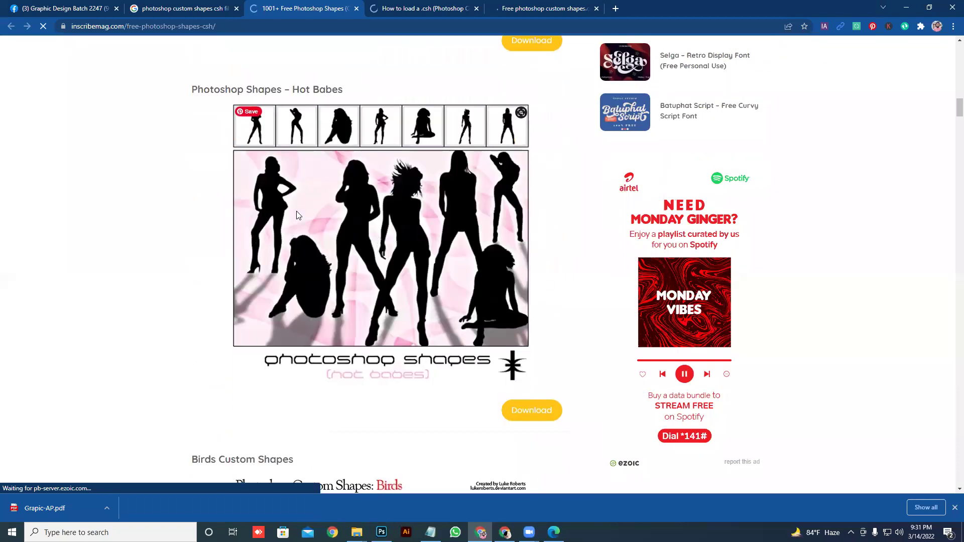
{"action": "scroll", "coordinate": [216, 236], "scroll_direction": "down", "scroll_amount": 3}
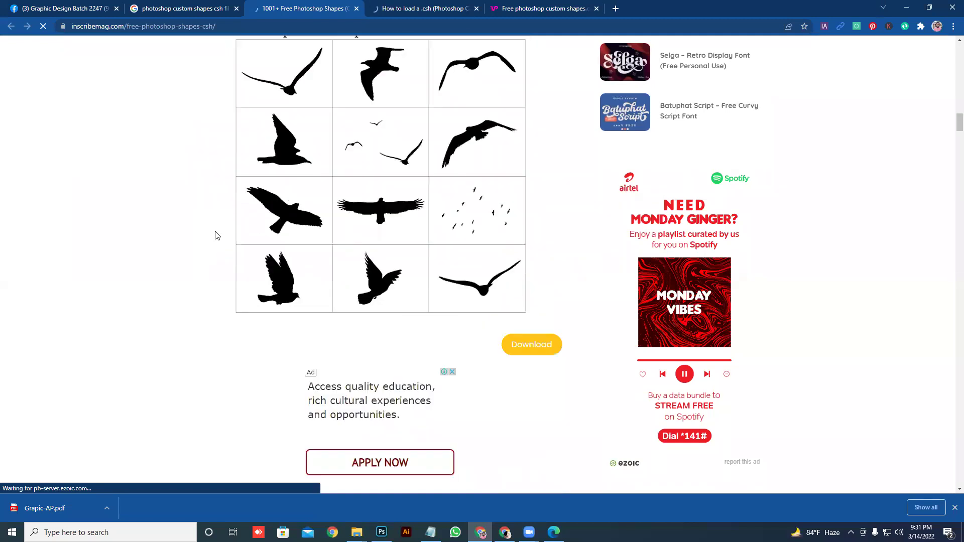
{"action": "scroll", "coordinate": [327, 220], "scroll_direction": "down", "scroll_amount": 7}
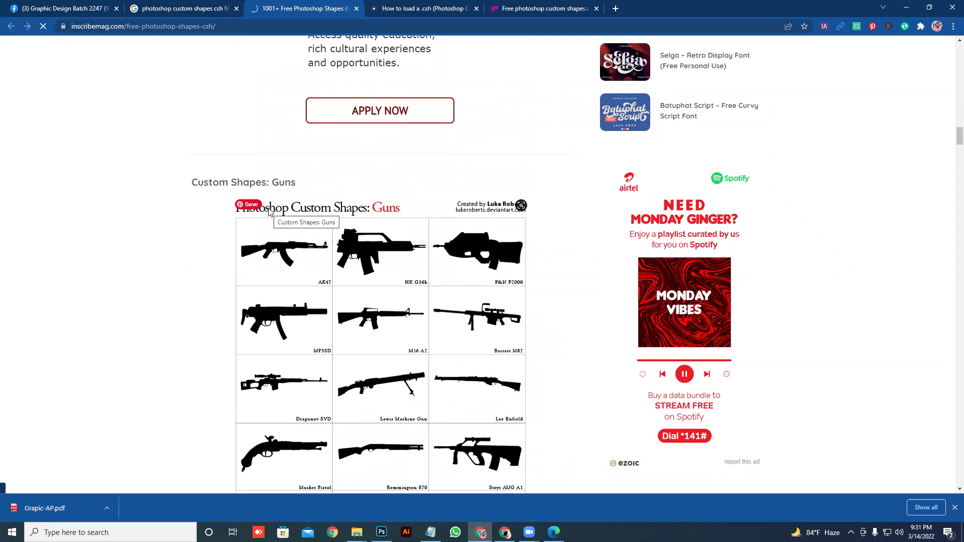
{"action": "scroll", "coordinate": [190, 228], "scroll_direction": "down", "scroll_amount": 3}
{"action": "scroll", "coordinate": [195, 227], "scroll_direction": "down", "scroll_amount": 13}
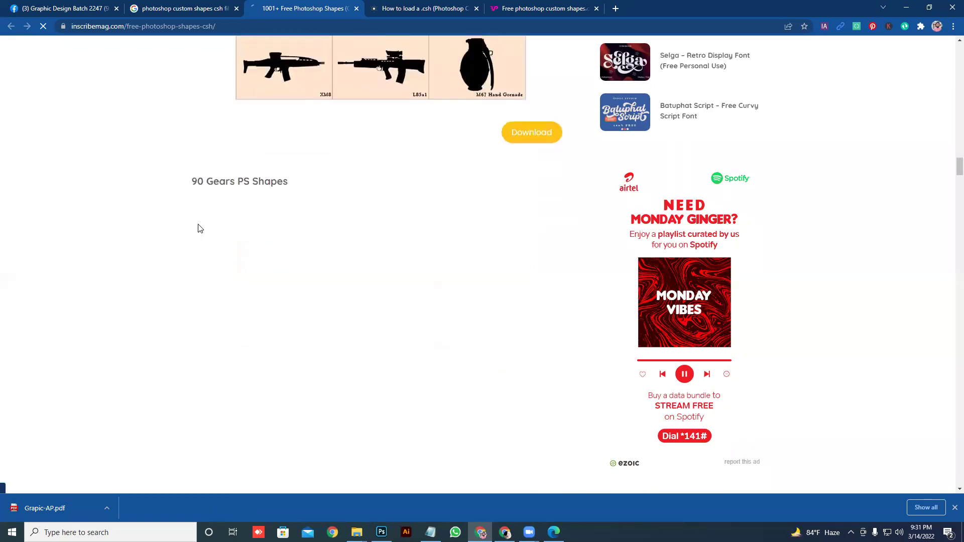
{"action": "left_click_drag", "start_coordinate": [958, 168], "coordinate": [934, 78]}
{"action": "scroll", "coordinate": [934, 77], "scroll_direction": "down", "scroll_amount": 7}
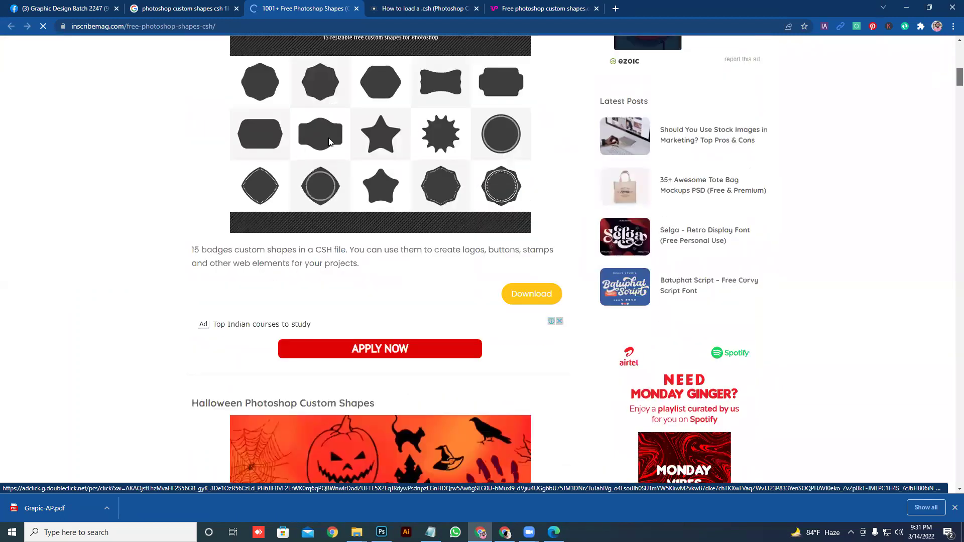
Step: Follow DOWNLOAD THE SHAPES to Webdesigner Lab's Badges Custom Shapes download section
{"action": "left_click", "coordinate": [521, 295]}
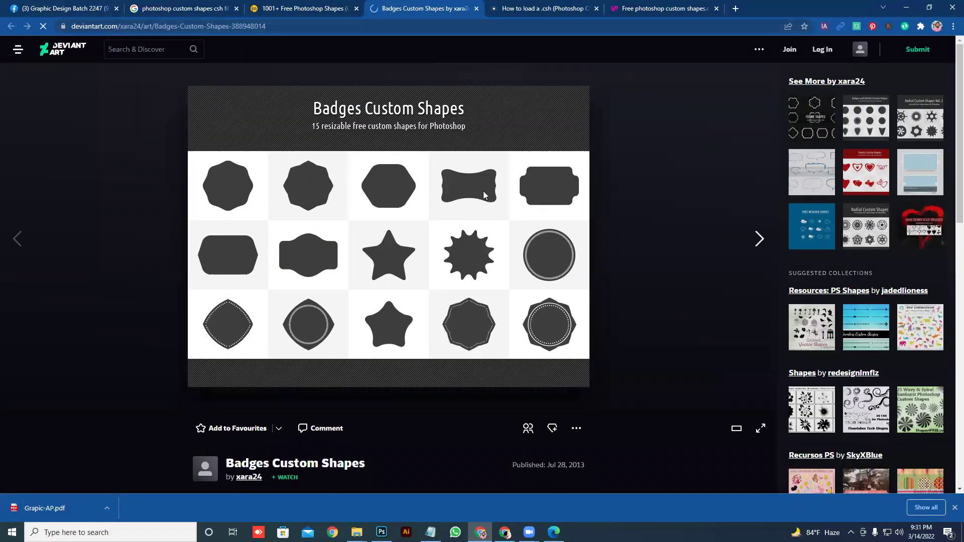
{"action": "scroll", "coordinate": [463, 211], "scroll_direction": "down", "scroll_amount": 4}
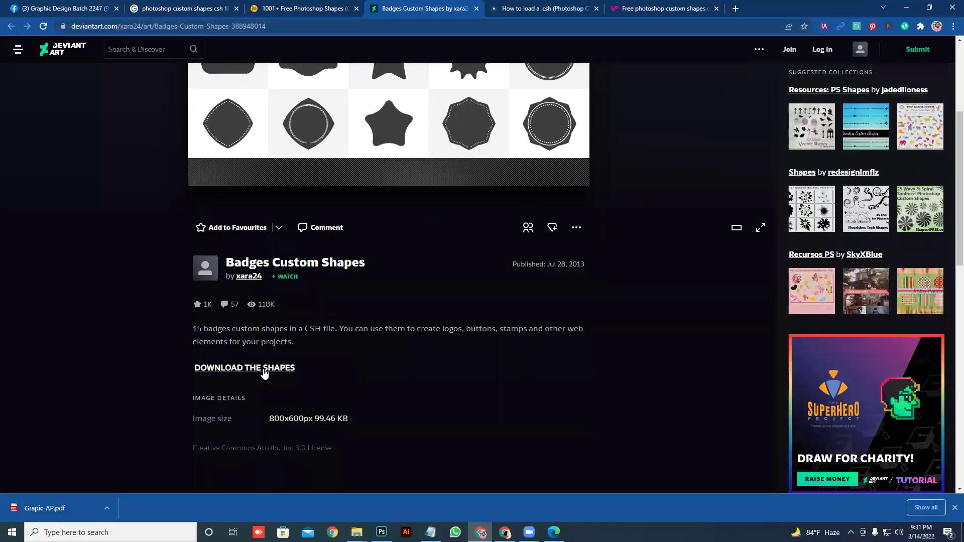
{"action": "left_click", "coordinate": [262, 370]}
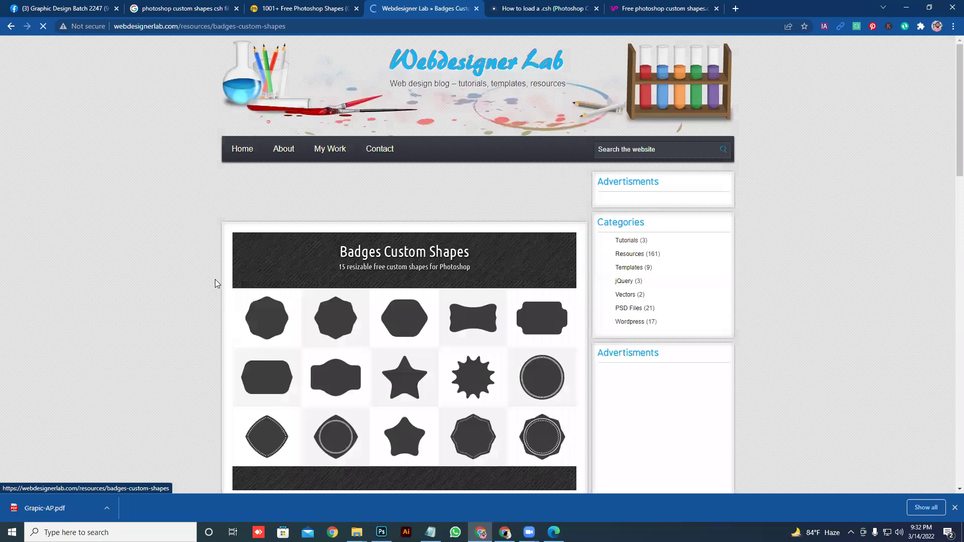
{"action": "scroll", "coordinate": [353, 284], "scroll_direction": "down", "scroll_amount": 4}
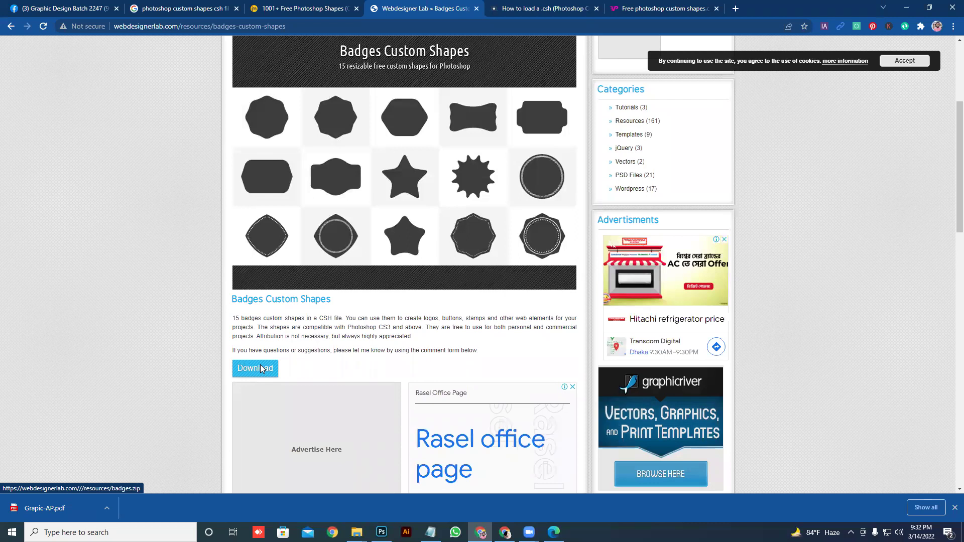
Step: Save badges.zip to the Desktop and show it in its folder
{"action": "left_click", "coordinate": [261, 369]}
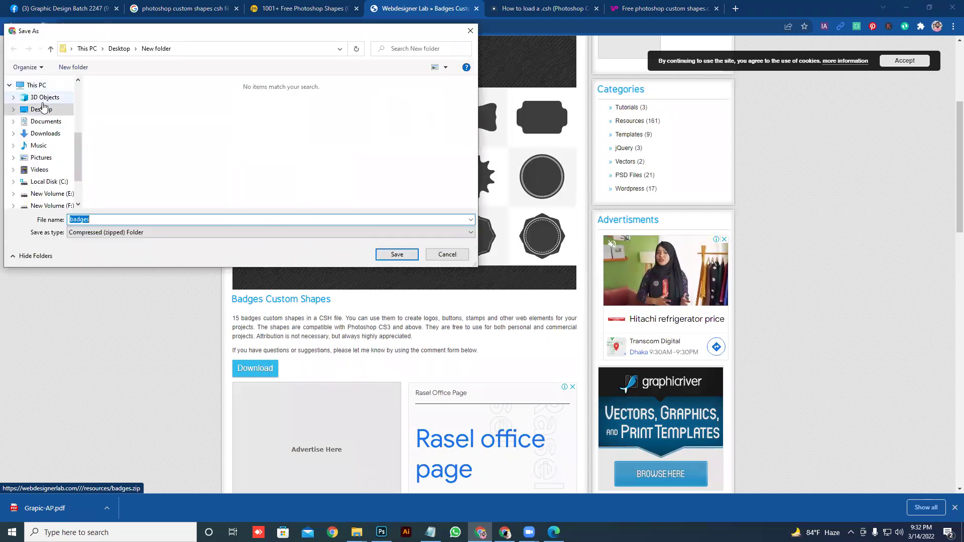
{"action": "left_click", "coordinate": [41, 109]}
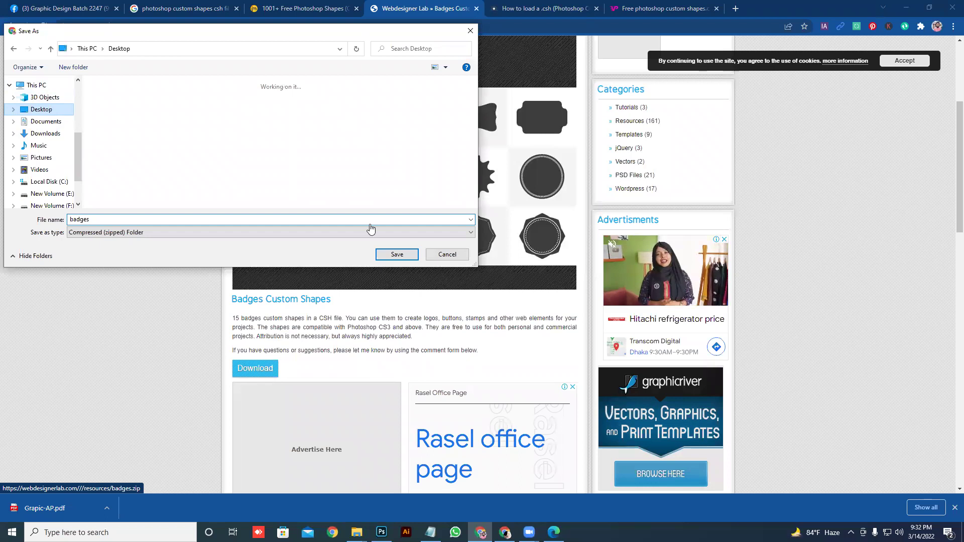
{"action": "left_click", "coordinate": [397, 255]}
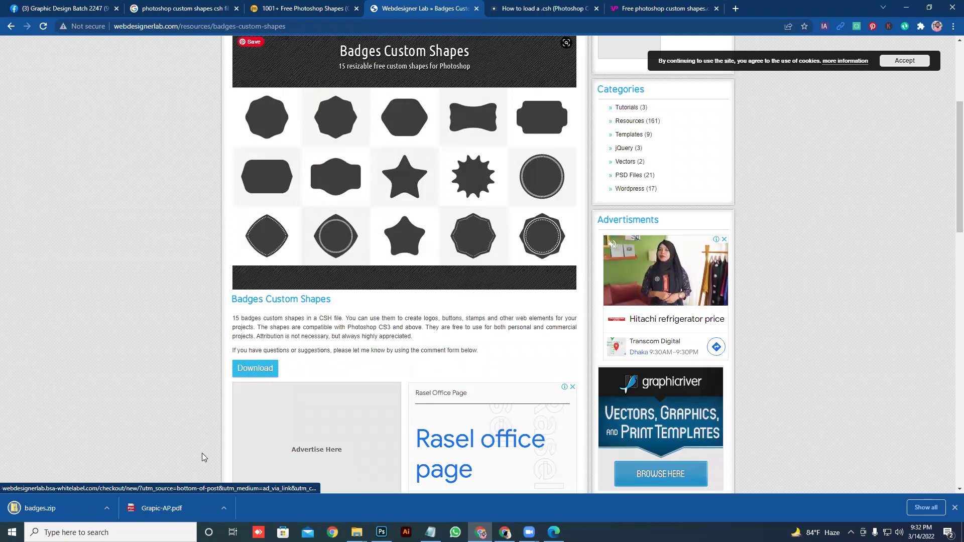
{"action": "left_click", "coordinate": [105, 511]}
{"action": "left_click", "coordinate": [131, 472]}
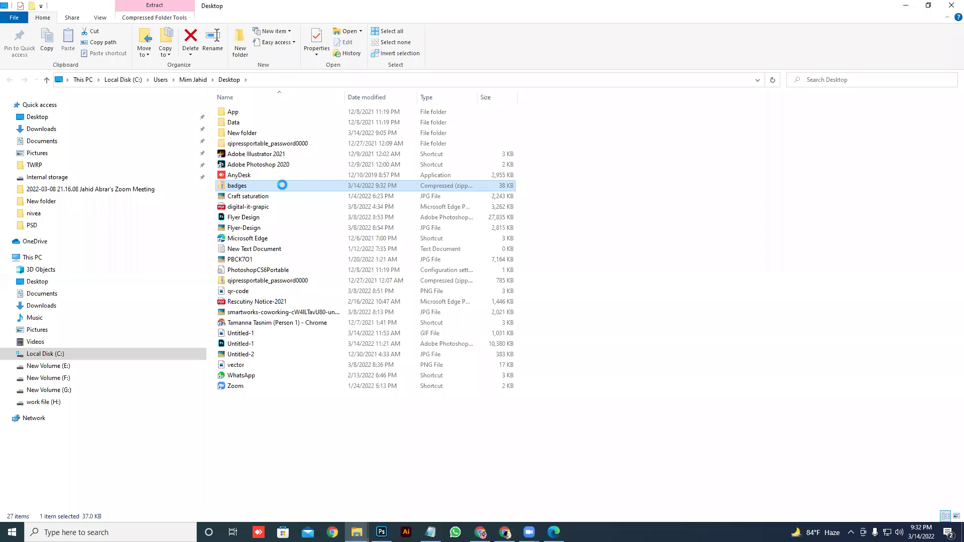
Step: Extract badges.zip into a badges folder on the Desktop
{"action": "right_click", "coordinate": [282, 185]}
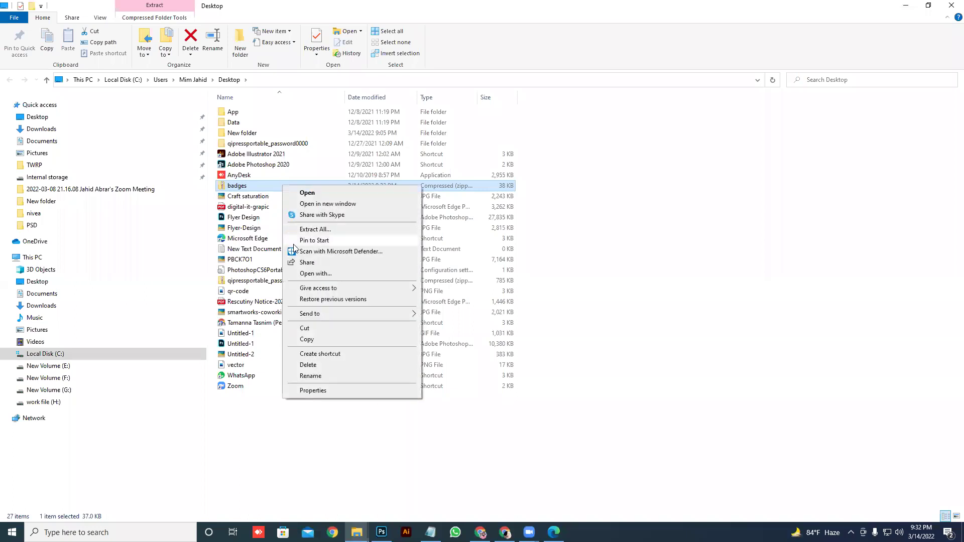
{"action": "left_click", "coordinate": [313, 231]}
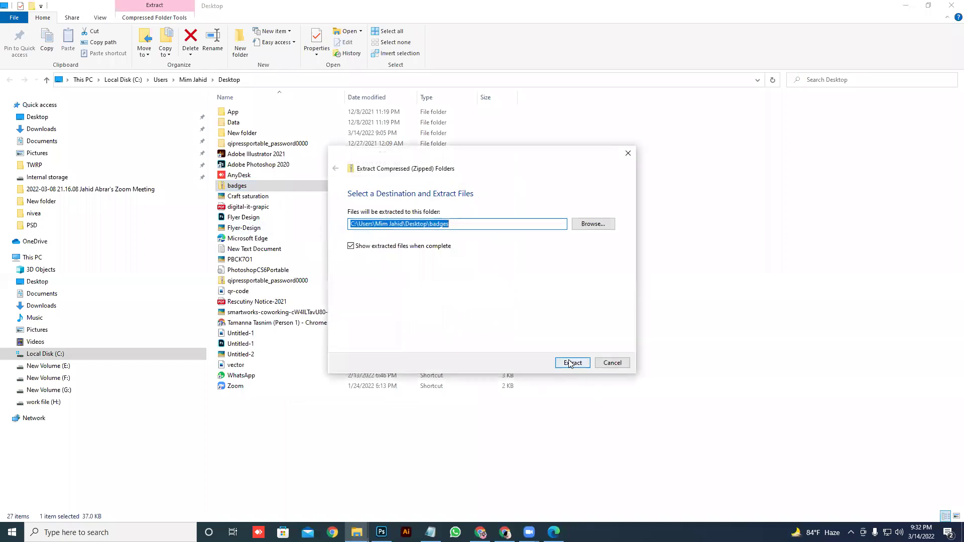
{"action": "left_click", "coordinate": [570, 362]}
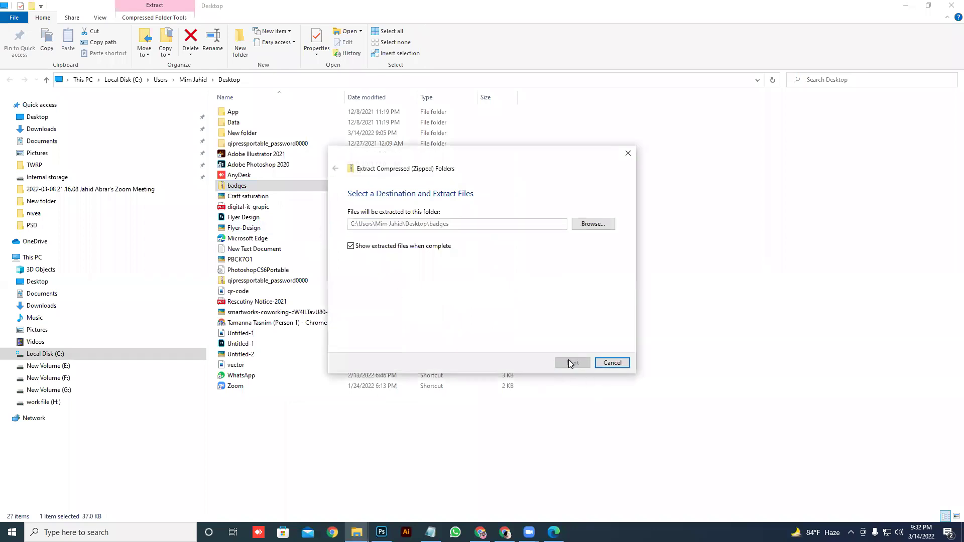
{"action": "left_click", "coordinate": [614, 363]}
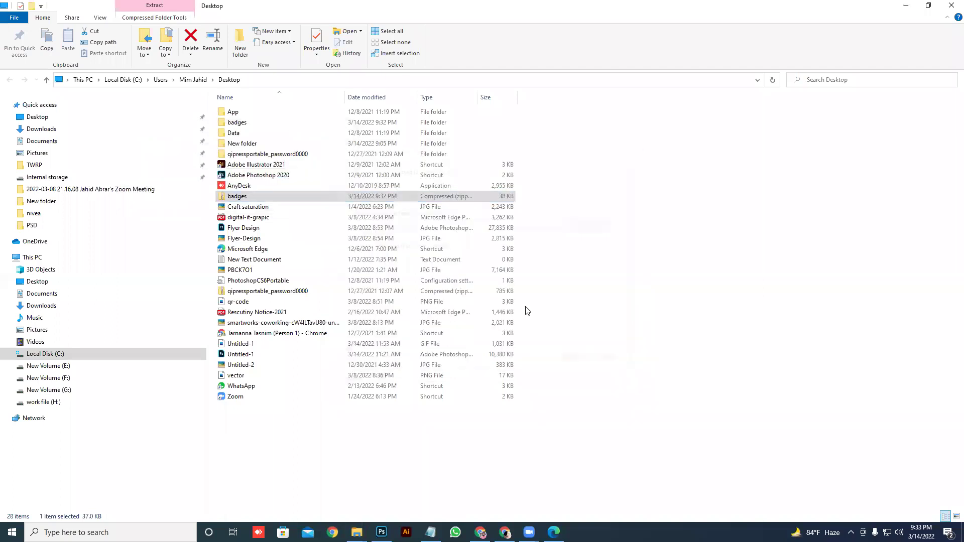
Step: Open badges.csh from the extracted folder and return to the Photoshop document
{"action": "double_click", "coordinate": [242, 127]}
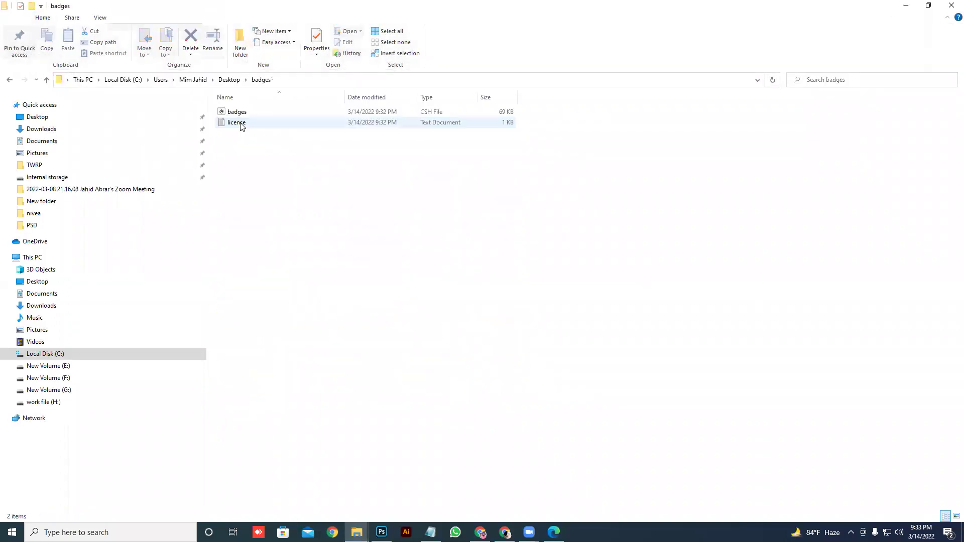
{"action": "double_click", "coordinate": [365, 113]}
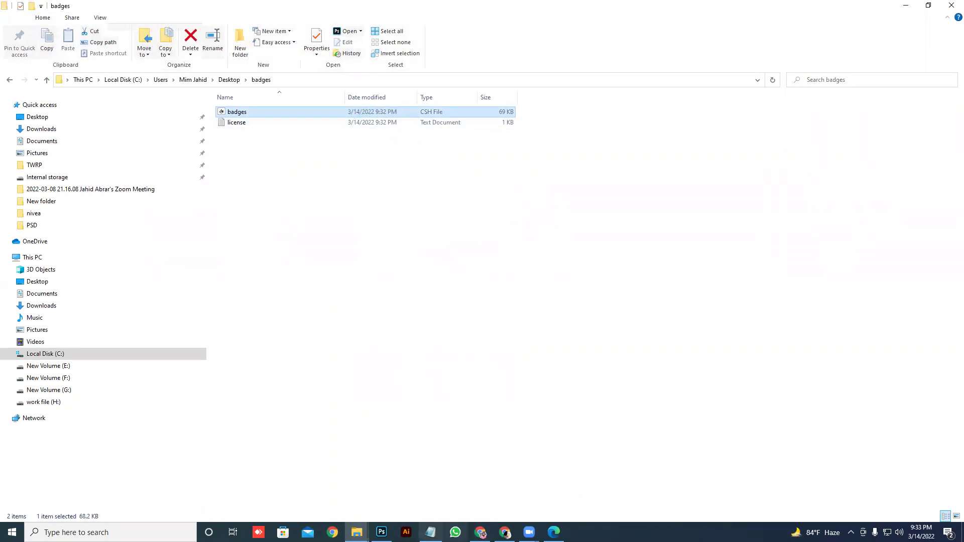
{"action": "mouse_move", "coordinate": [381, 531]}
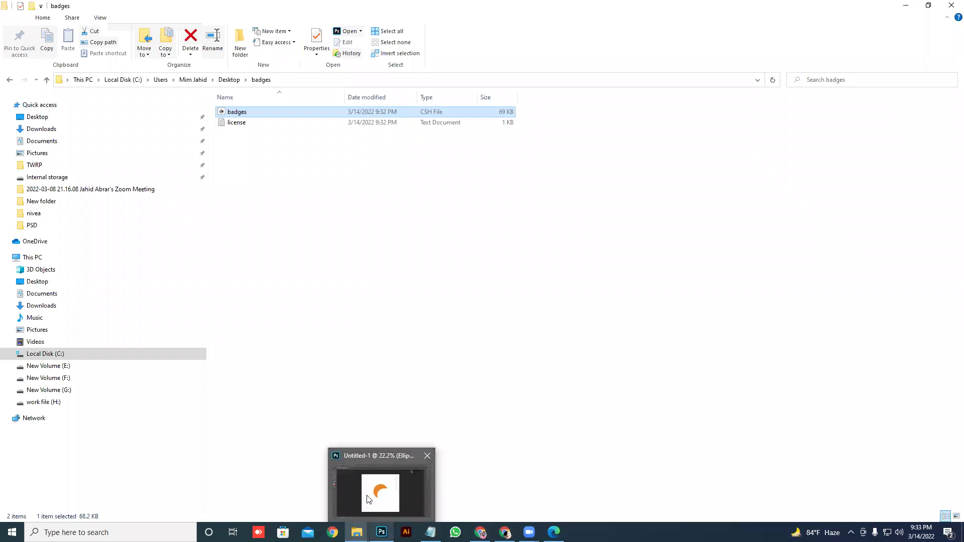
{"action": "left_click", "coordinate": [368, 499]}
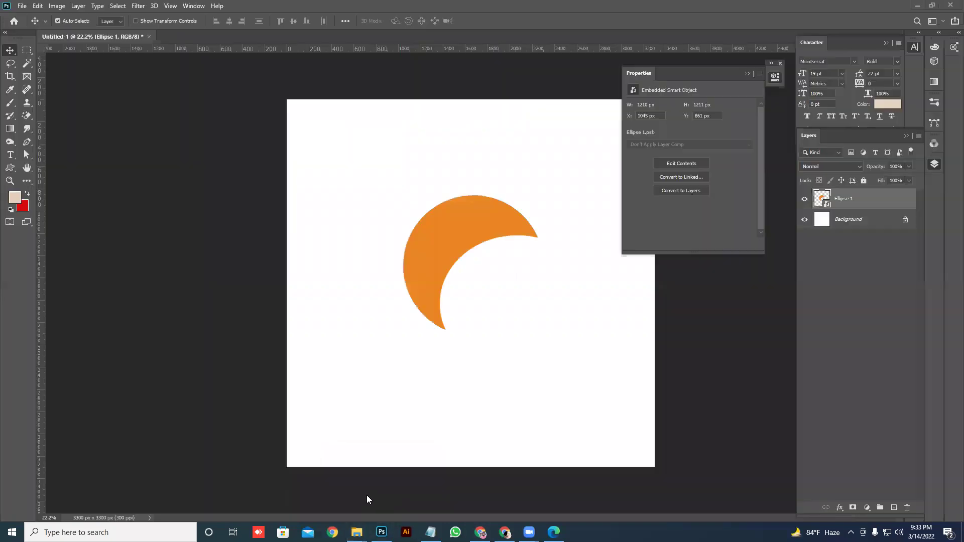
Step: Select the Custom Shape Tool and open the Shape picker's settings menu
{"action": "left_click", "coordinate": [8, 172]}
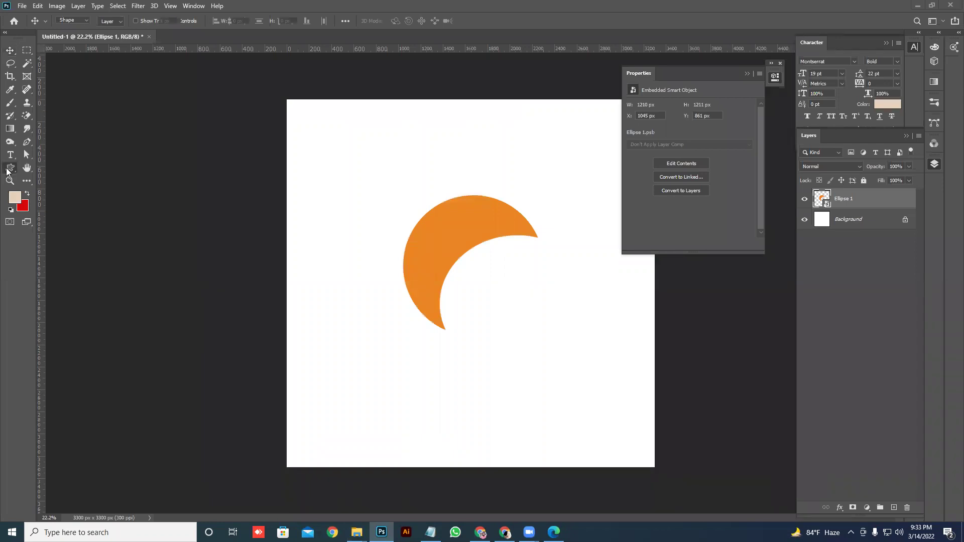
{"action": "left_click", "coordinate": [50, 187]}
{"action": "right_click", "coordinate": [9, 167]}
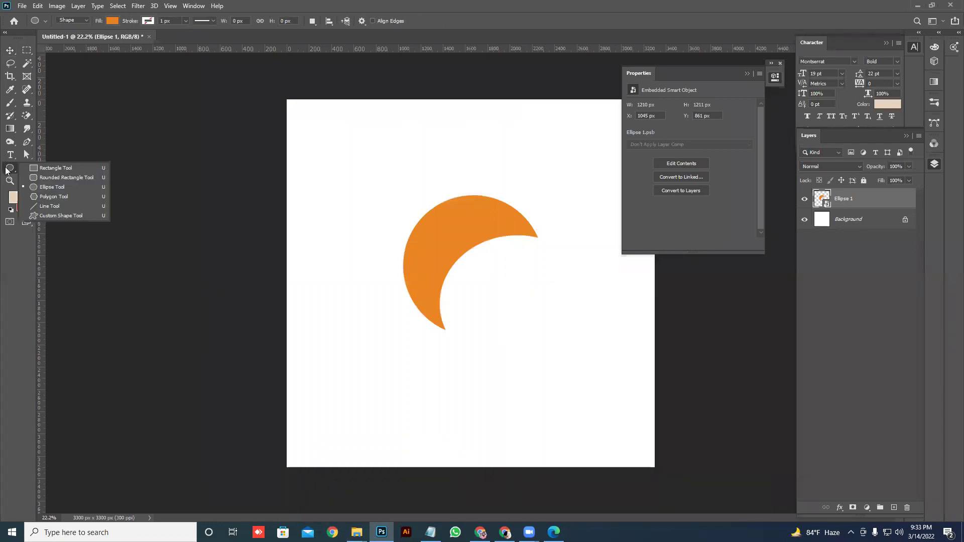
{"action": "left_click", "coordinate": [60, 215]}
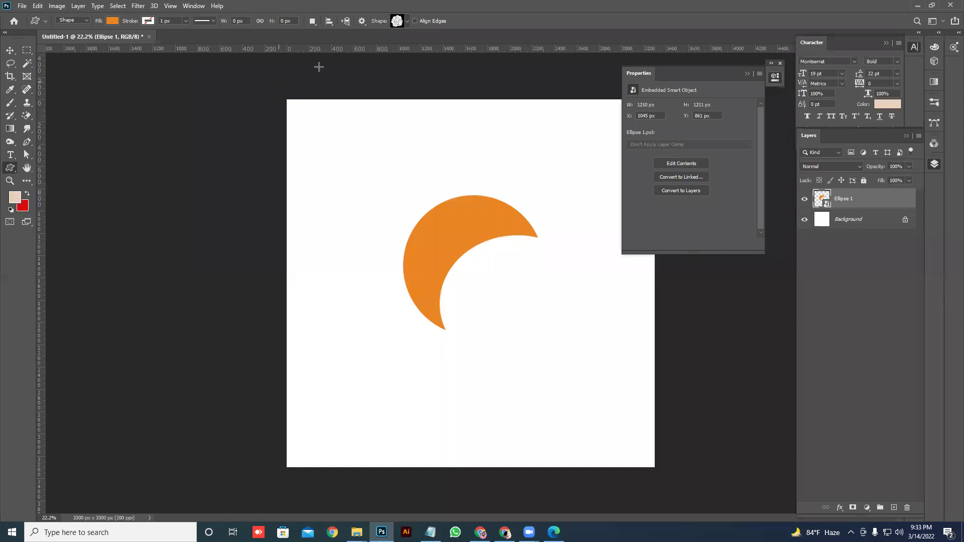
{"action": "left_click", "coordinate": [407, 22]}
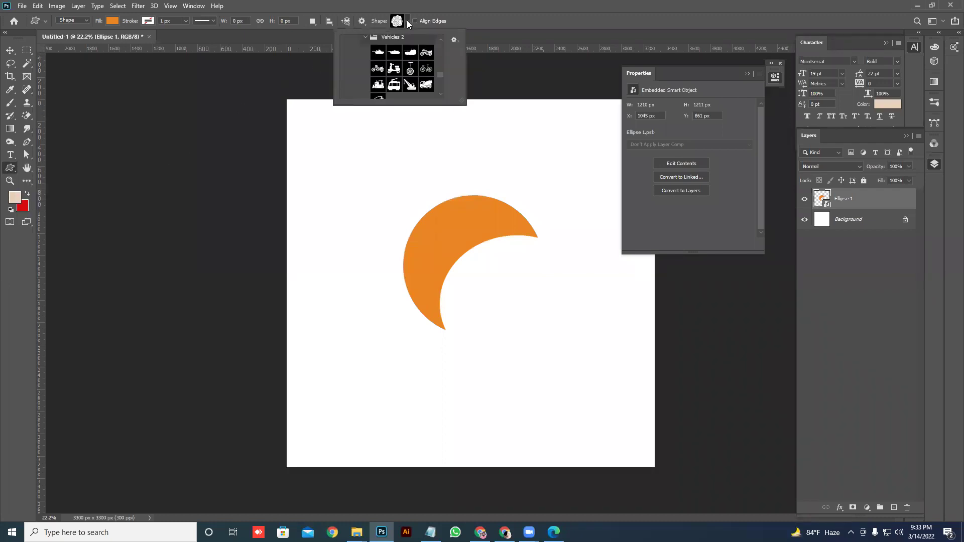
{"action": "left_click", "coordinate": [455, 41]}
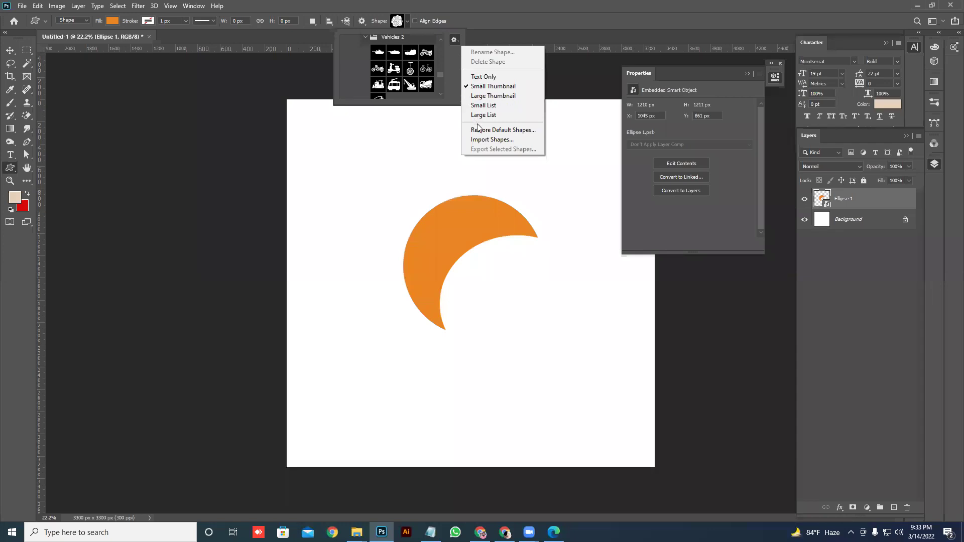
Step: Import Shapes from Desktop > badges > badges.csh and load it
{"action": "left_click", "coordinate": [497, 143]}
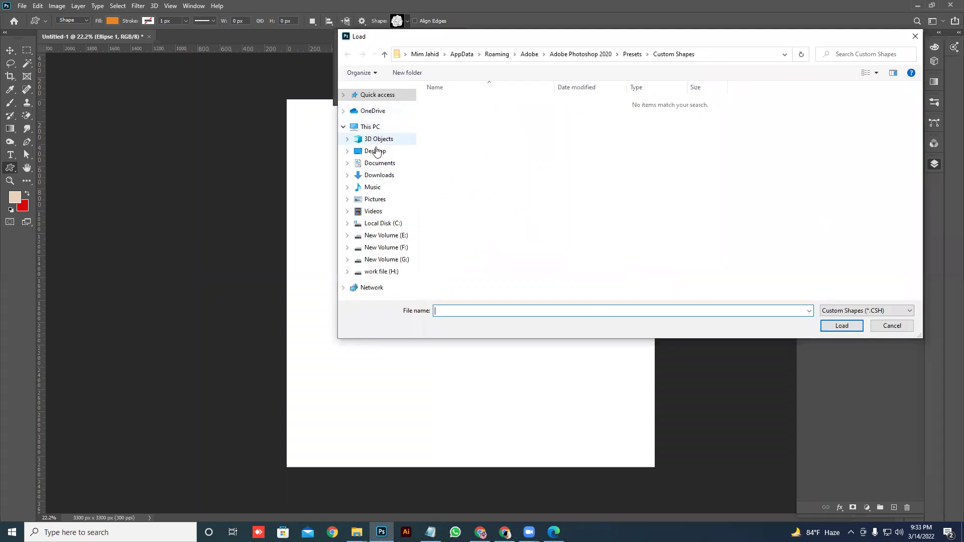
{"action": "left_click", "coordinate": [376, 145]}
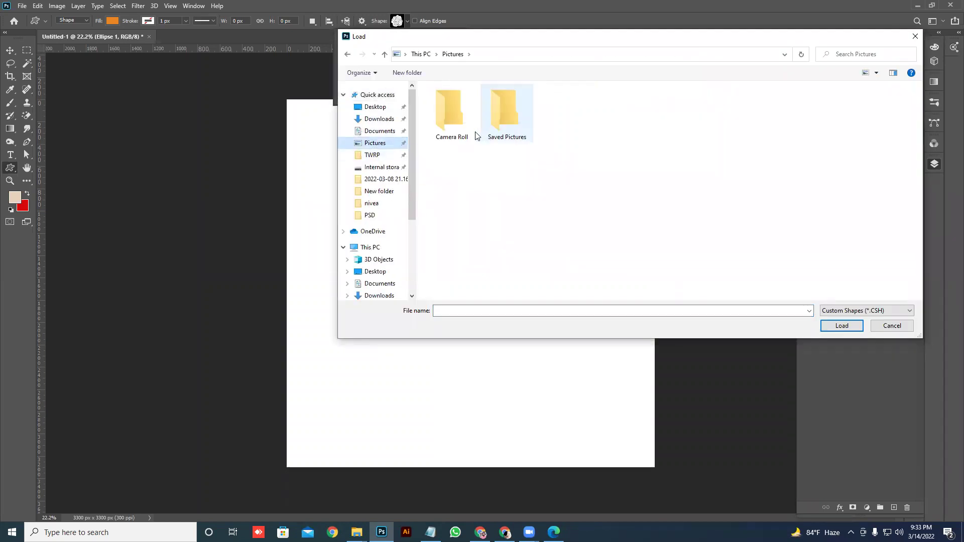
{"action": "left_click", "coordinate": [376, 107]}
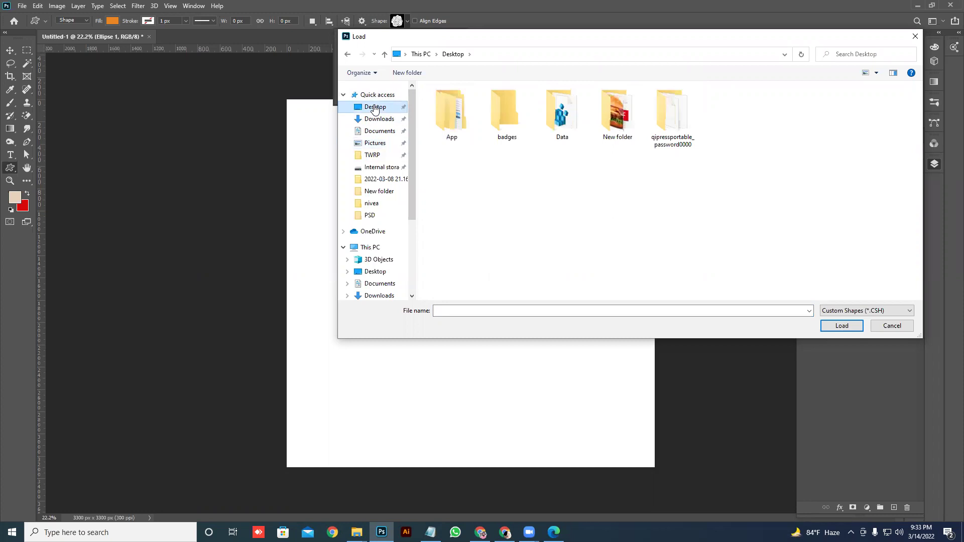
{"action": "double_click", "coordinate": [507, 114]}
{"action": "left_click", "coordinate": [457, 102]}
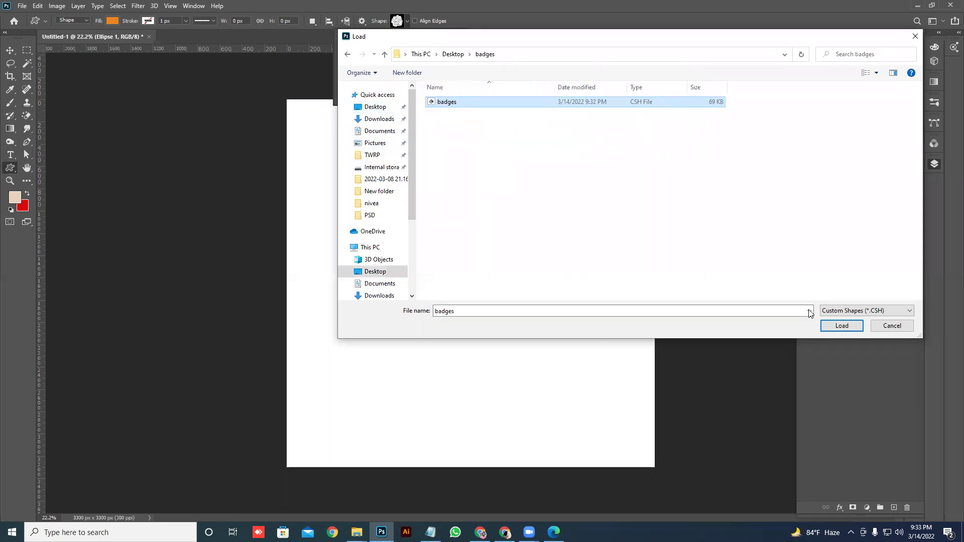
{"action": "left_click", "coordinate": [851, 329]}
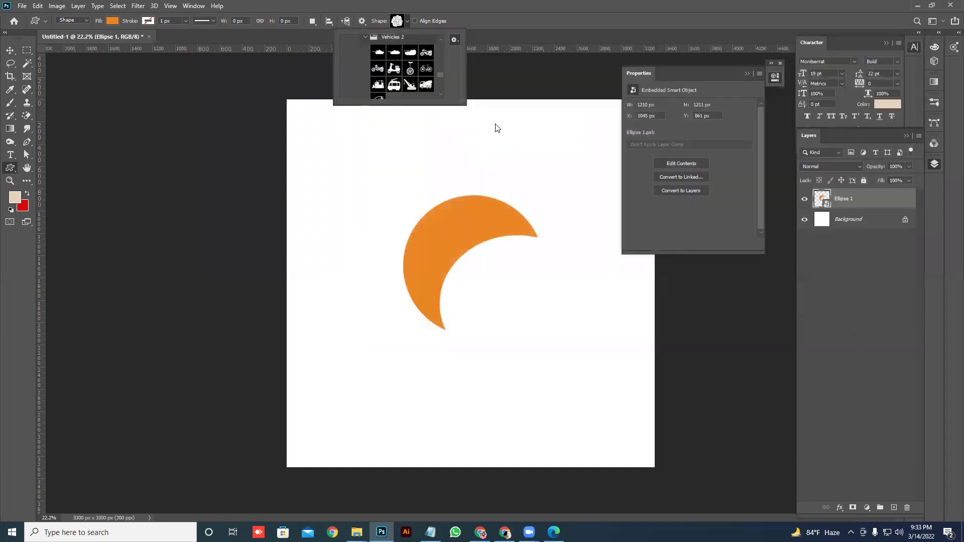
Step: Draw the circle badge from the imported badges set and move it to the top-left
{"action": "scroll", "coordinate": [414, 67], "scroll_direction": "down", "scroll_amount": 8}
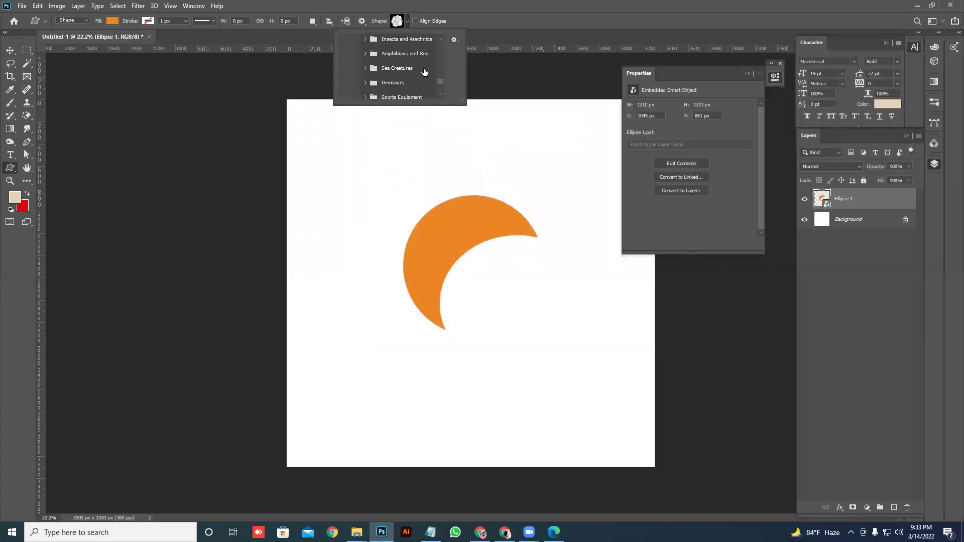
{"action": "scroll", "coordinate": [424, 74], "scroll_direction": "down", "scroll_amount": 5}
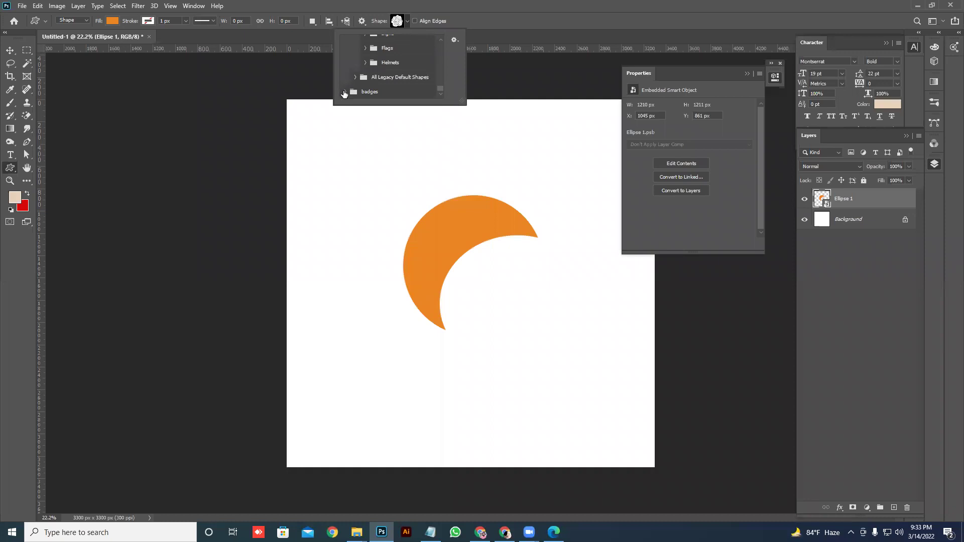
{"action": "left_click", "coordinate": [344, 92]}
{"action": "left_click", "coordinate": [405, 75]}
{"action": "left_click", "coordinate": [422, 75]}
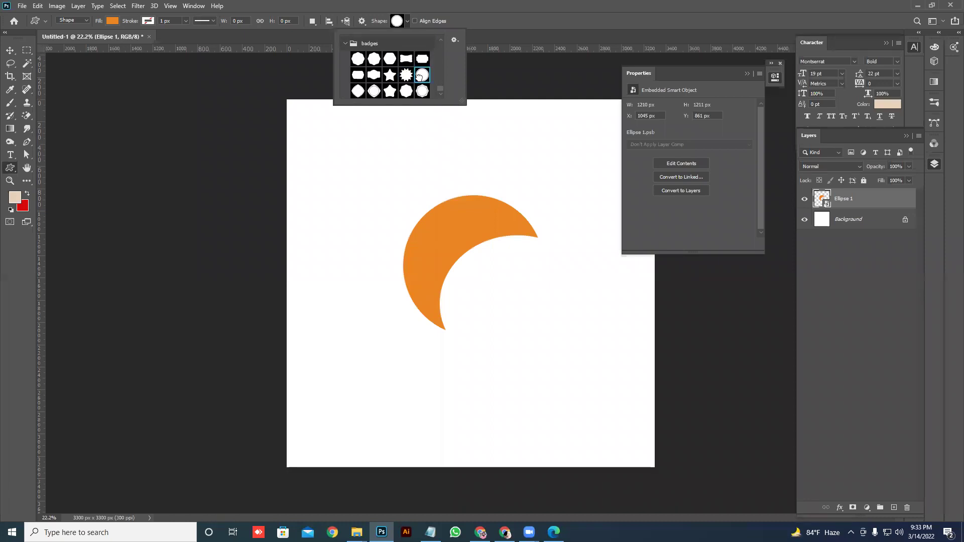
{"action": "left_click_drag", "start_coordinate": [353, 174], "coordinate": [500, 301]}
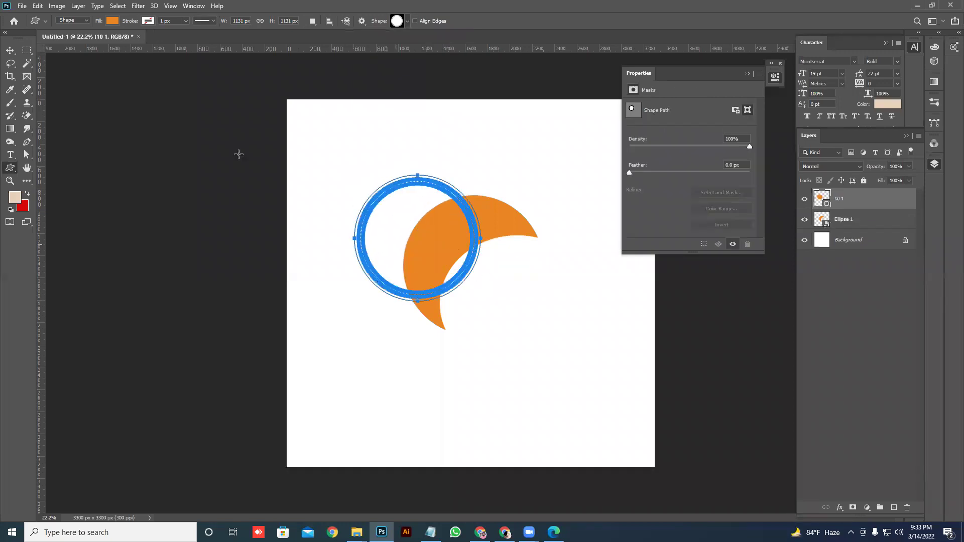
{"action": "left_click", "coordinate": [10, 50]}
{"action": "left_click_drag", "start_coordinate": [393, 213], "coordinate": [327, 164]}
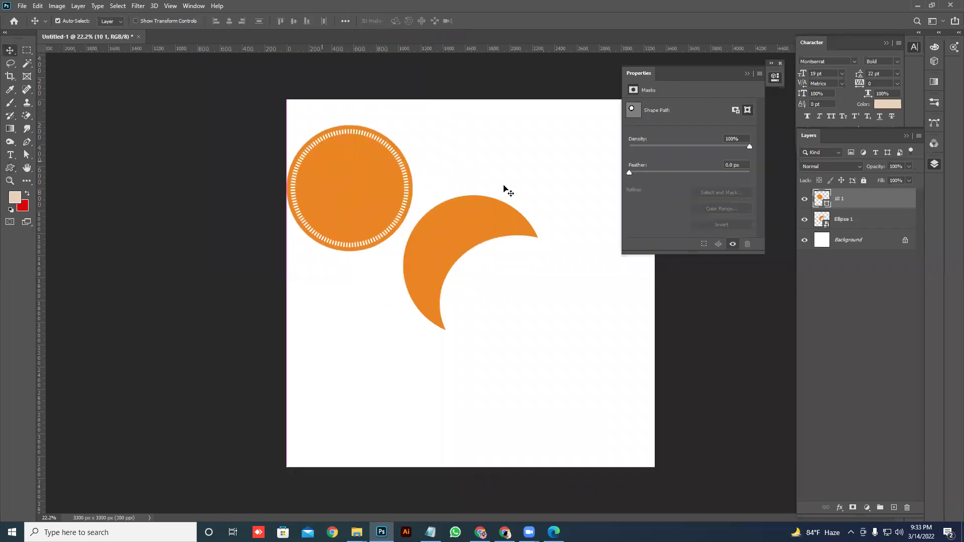
Step: Recolour the badge fill to ff0000 red and select both the badge and crescent
{"action": "double_click", "coordinate": [822, 200]}
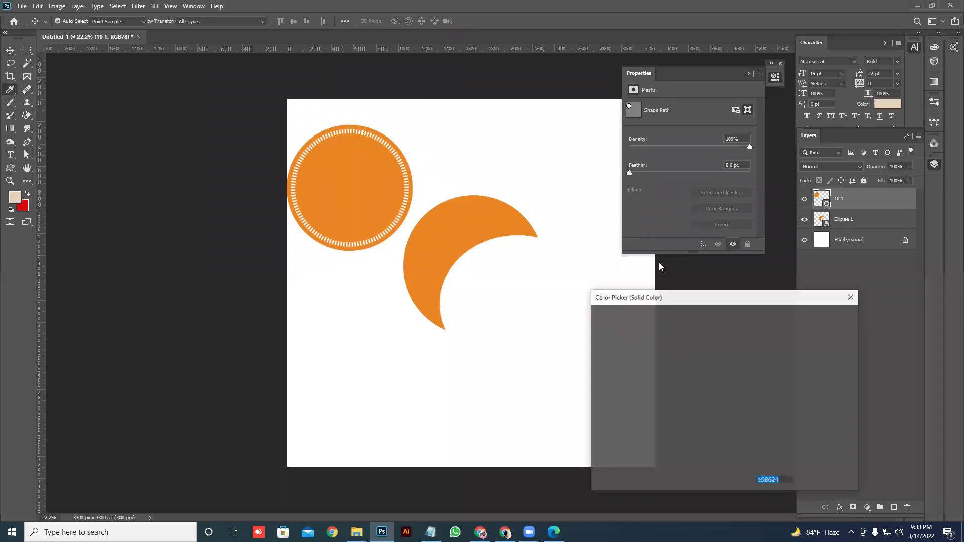
{"action": "type", "text": "ff0000"}
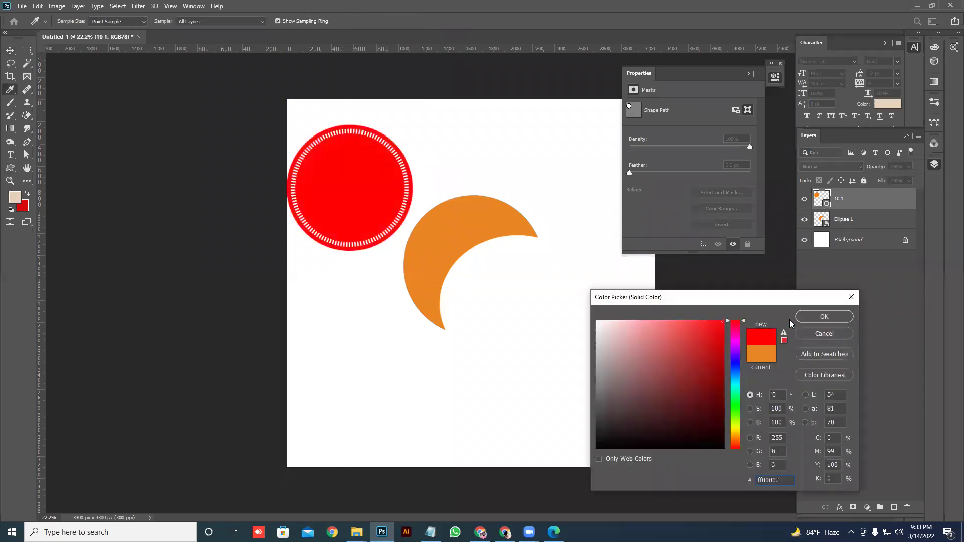
{"action": "left_click", "coordinate": [805, 317]}
{"action": "left_click_drag", "start_coordinate": [590, 307], "coordinate": [405, 184]}
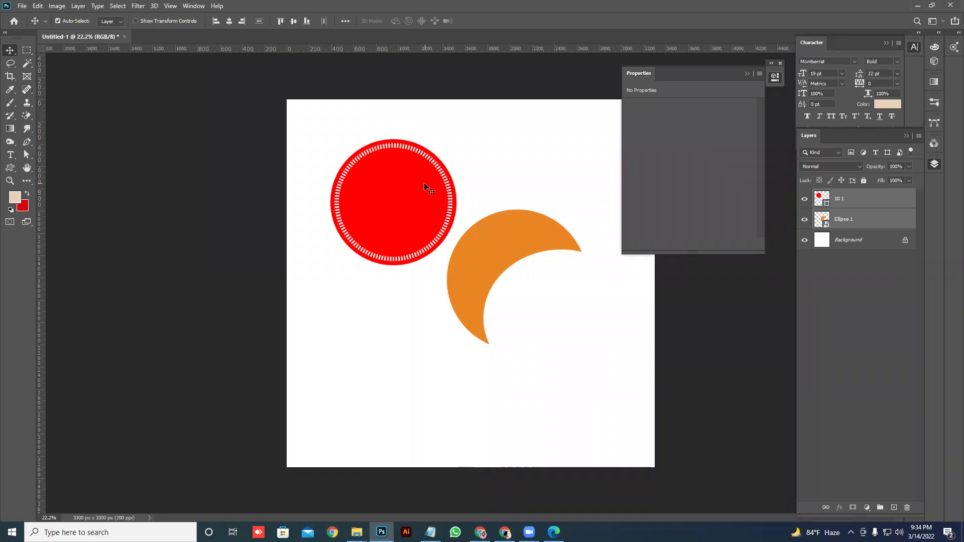
Step: Delete the red badge and orange crescent, view Grapic-AP.pdf, then return to the Badges Custom Shapes page
{"action": "key", "text": "Delete"}
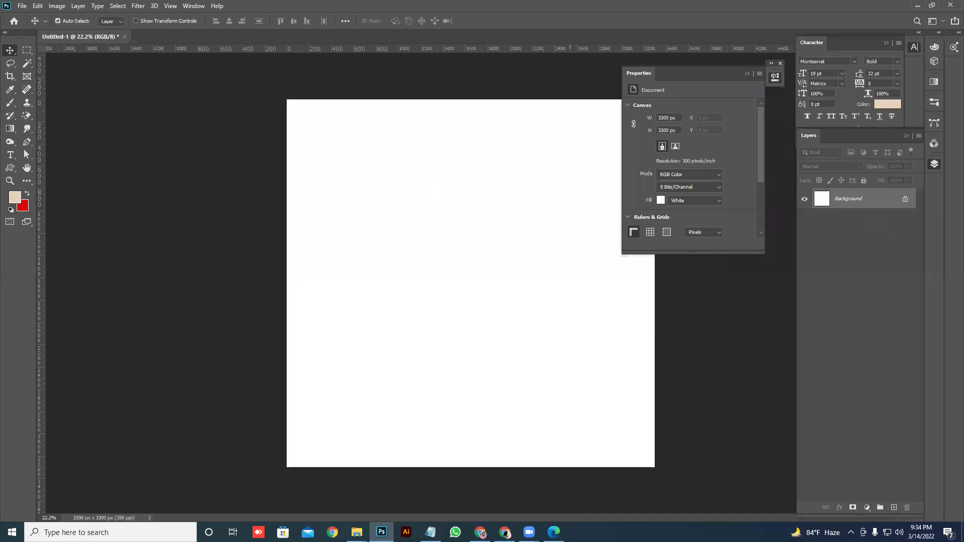
{"action": "left_click", "coordinate": [554, 533]}
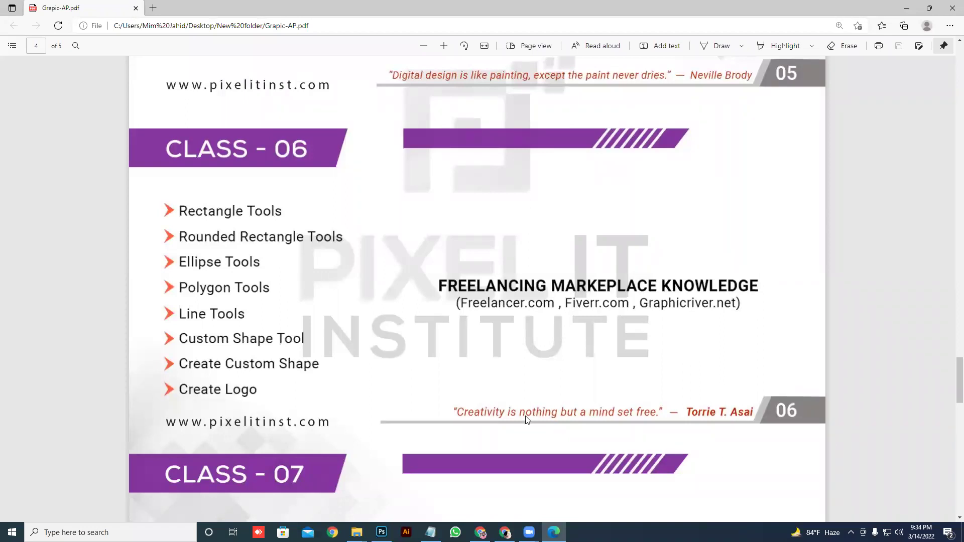
{"action": "mouse_move", "coordinate": [481, 532]}
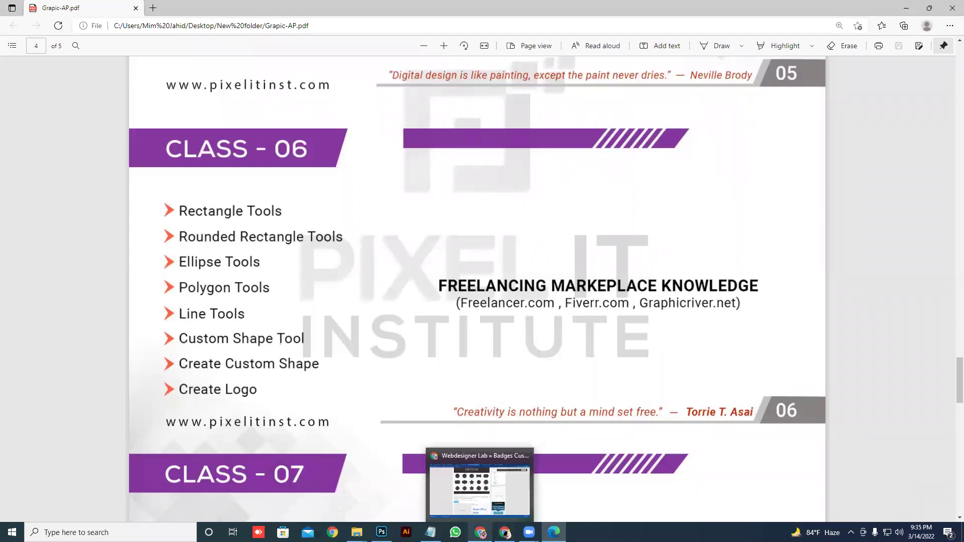
{"action": "left_click", "coordinate": [472, 485]}
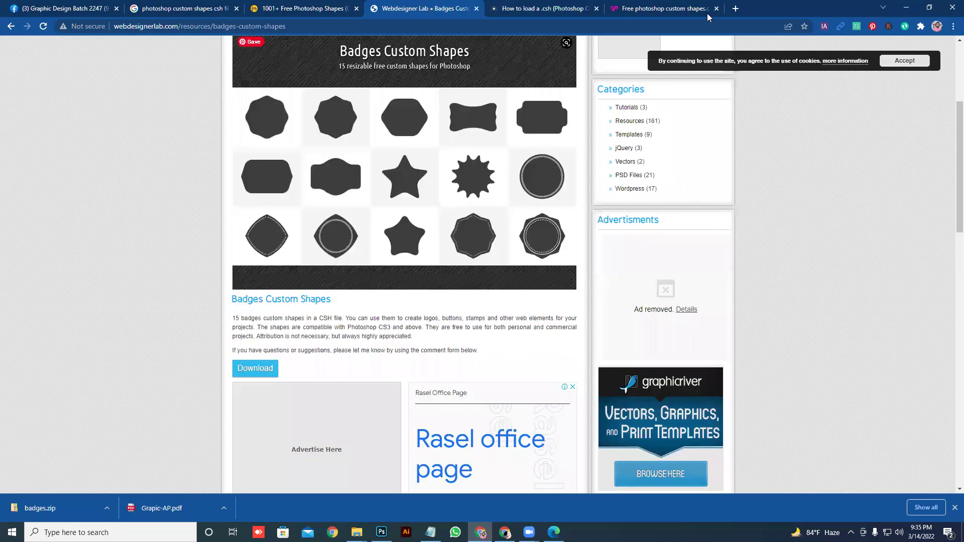
Step: In a new tab, go to fiverr.com after trimming the autocompleted dashboard path
{"action": "left_click", "coordinate": [735, 8]}
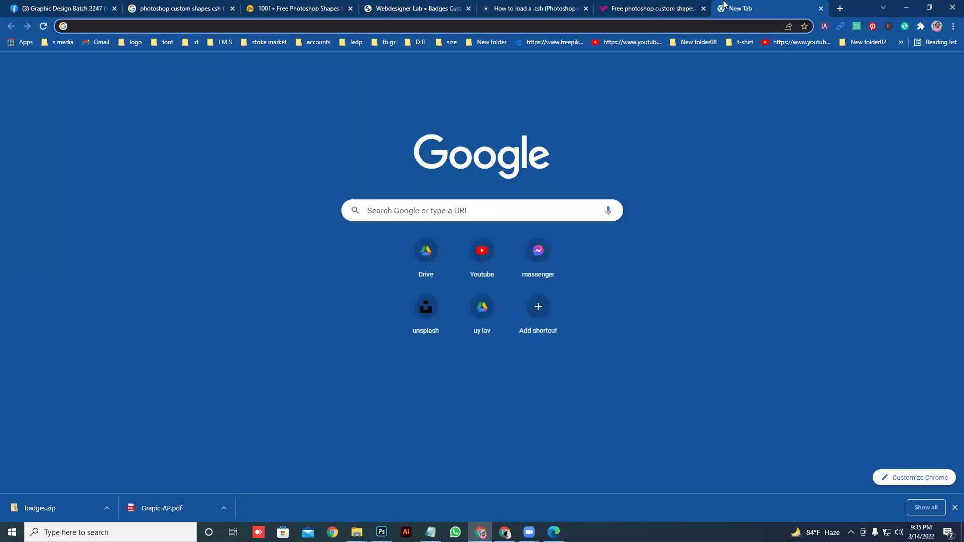
{"action": "type", "text": "fi"}
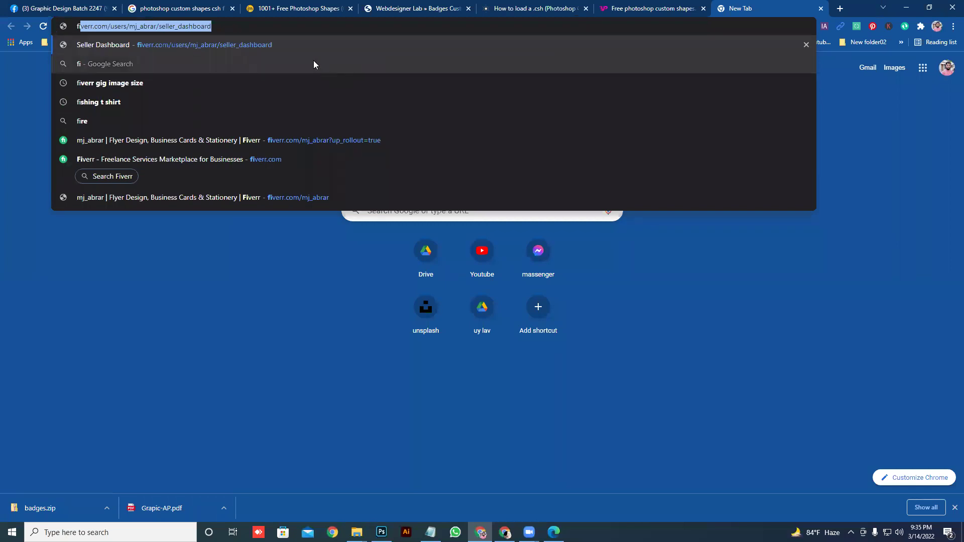
{"action": "left_click", "coordinate": [119, 28]}
{"action": "left_click", "coordinate": [243, 23], "text": "shift"}
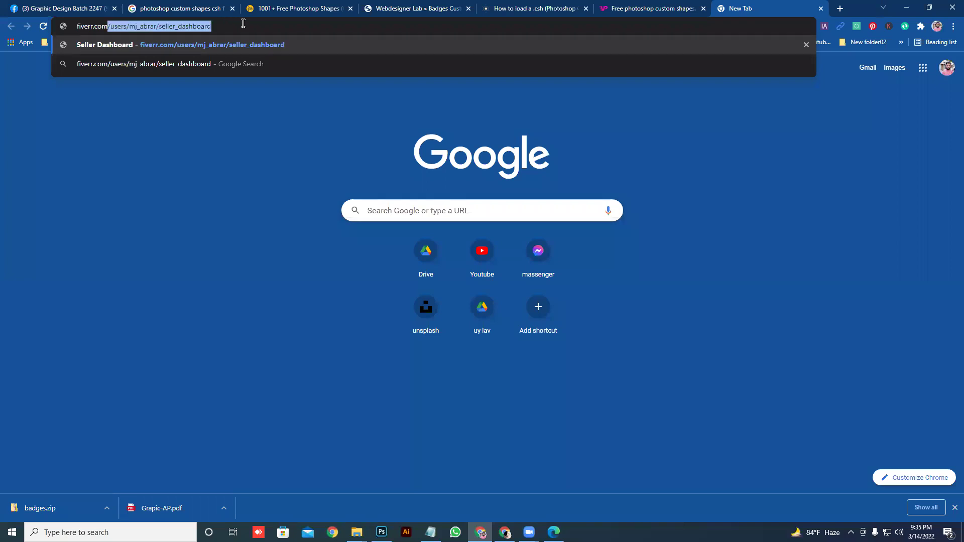
{"action": "key", "text": "BackSpace"}
{"action": "key", "text": "Tab"}
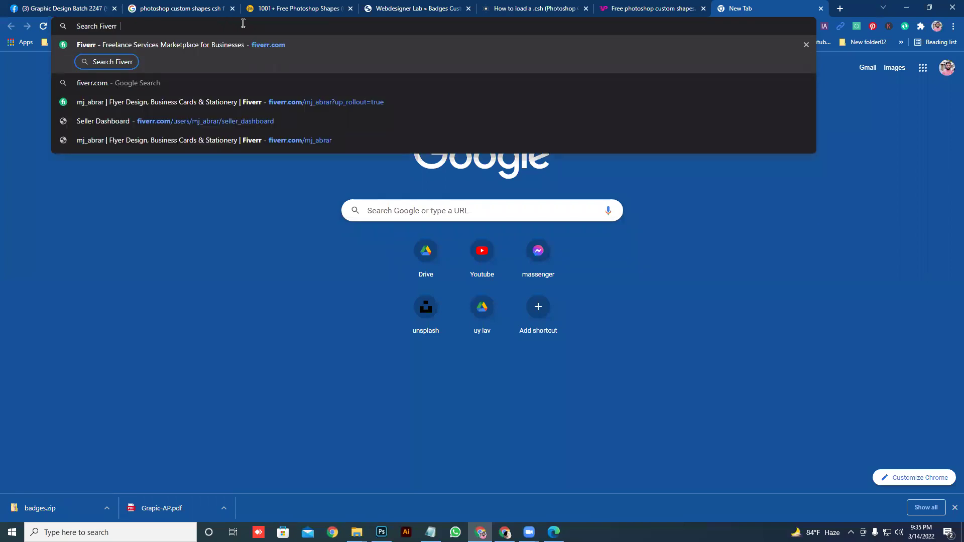
{"action": "left_click", "coordinate": [259, 52]}
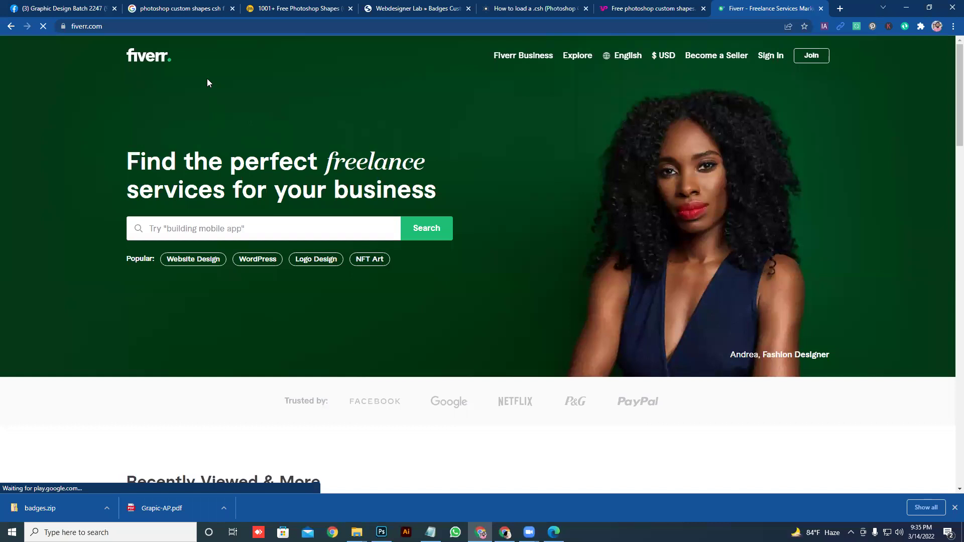
{"action": "scroll", "coordinate": [195, 55], "scroll_direction": "down", "scroll_amount": 3}
{"action": "scroll", "coordinate": [193, 48], "scroll_direction": "up", "scroll_amount": 3}
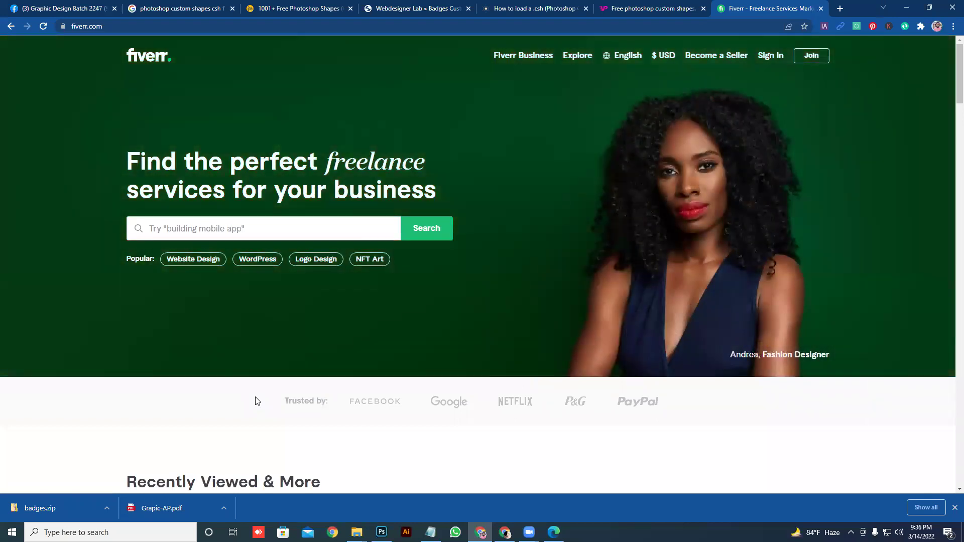
{"action": "scroll", "coordinate": [182, 328], "scroll_direction": "down", "scroll_amount": 2}
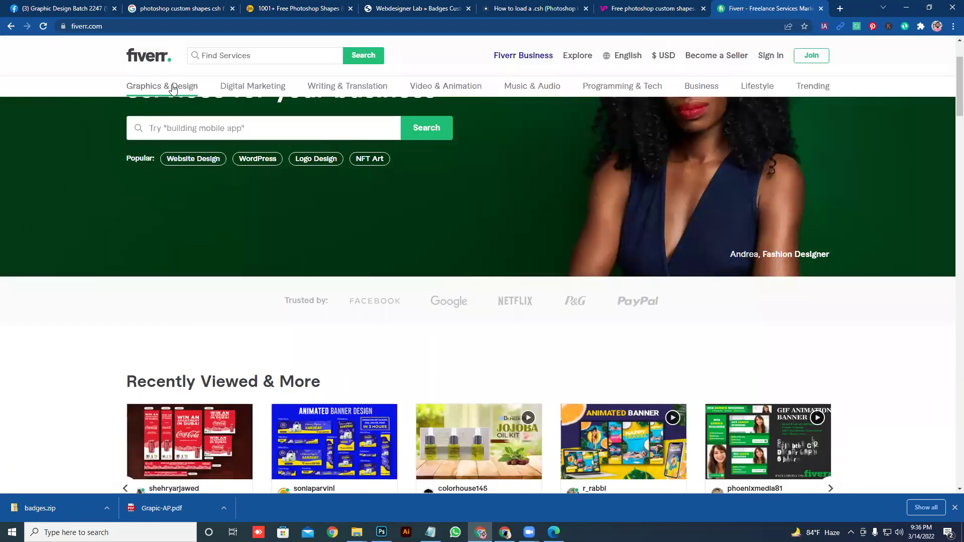
Step: Show the Graphics & Design subcategories such as Logo Design, Web Banners and Flyer Design
{"action": "mouse_move", "coordinate": [173, 89]}
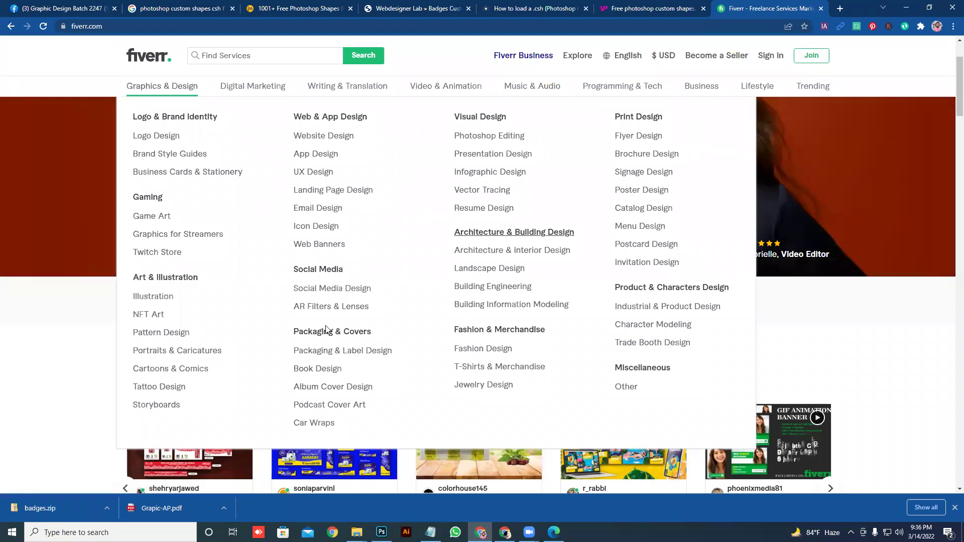
{"action": "left_click_drag", "start_coordinate": [329, 331], "coordinate": [347, 332]}
{"action": "left_click", "coordinate": [346, 331]}
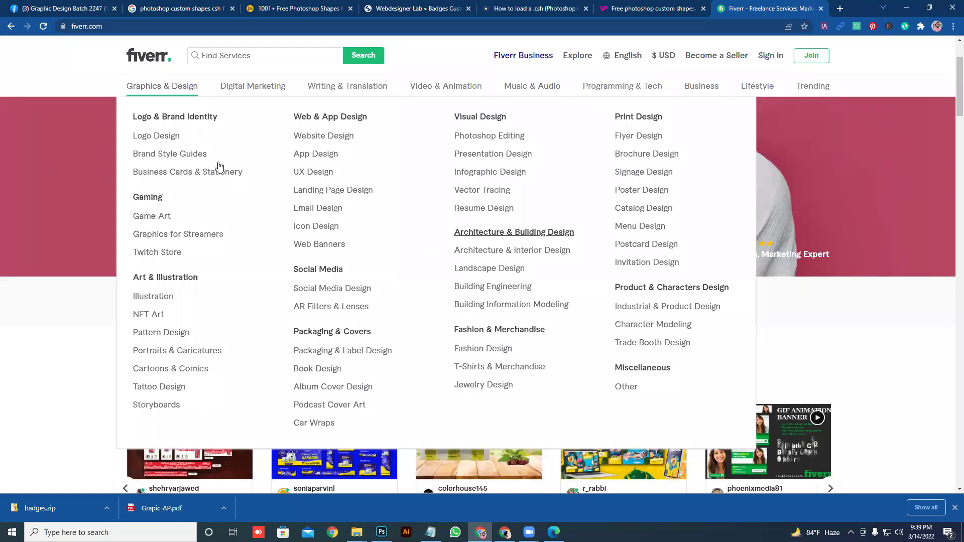
Step: Open the Logo Design listings and close the .csh and free custom shapes tutorial tabs
{"action": "left_click", "coordinate": [152, 139]}
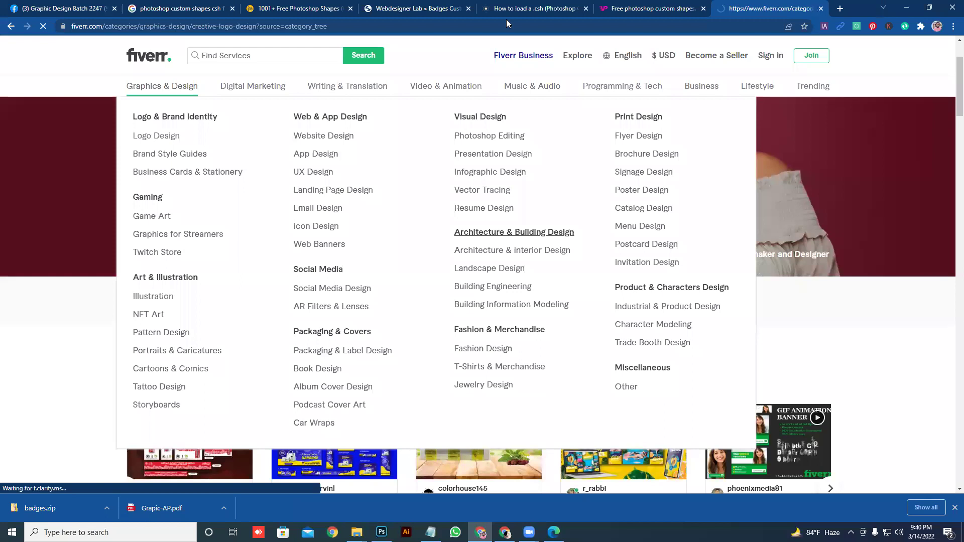
{"action": "left_click", "coordinate": [585, 8]}
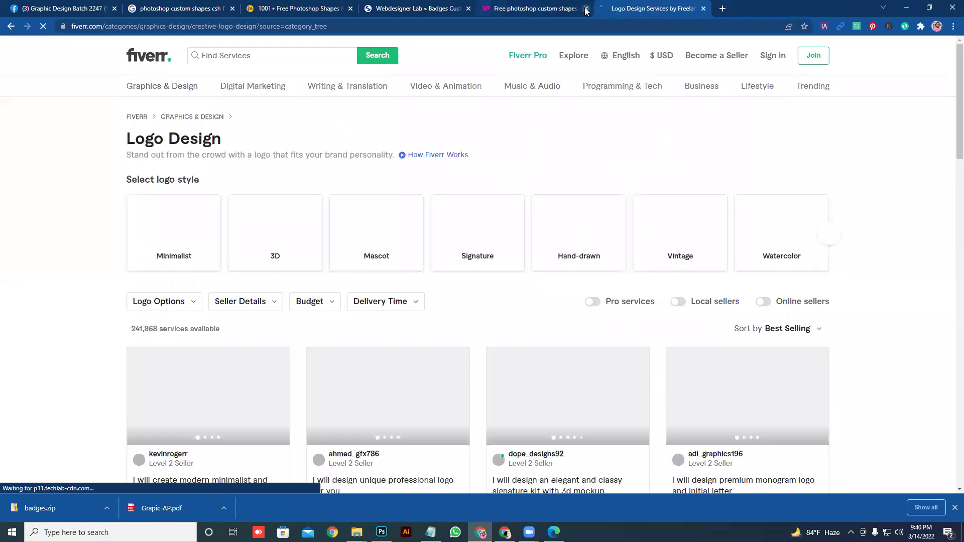
{"action": "left_click", "coordinate": [585, 8]}
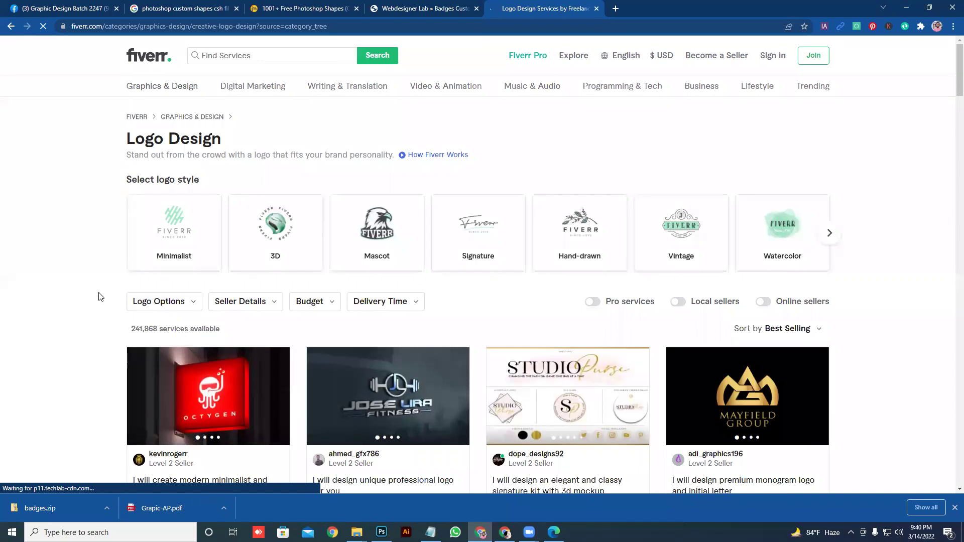
Step: Scroll the Logo Design results, highlighting the 241,868 services count
{"action": "scroll", "coordinate": [98, 296], "scroll_direction": "down", "scroll_amount": 2}
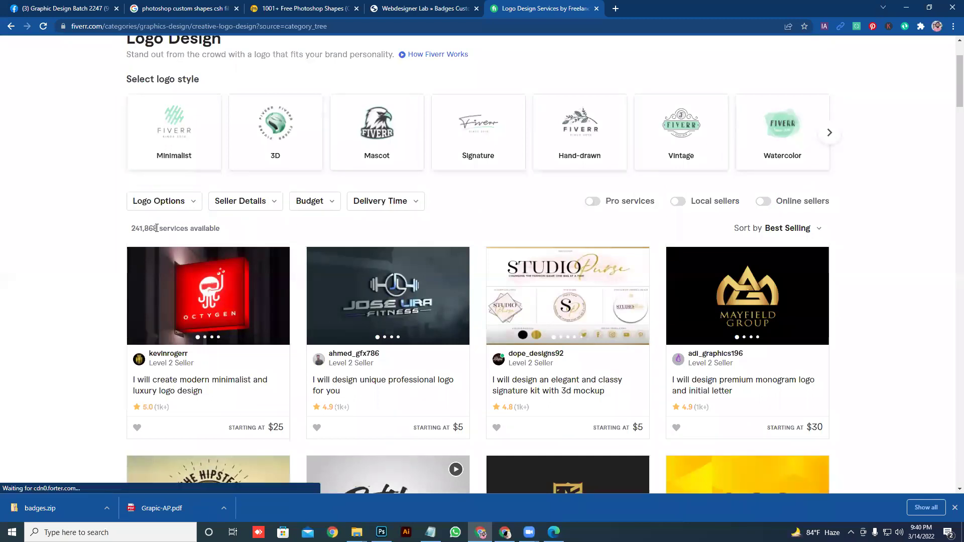
{"action": "left_click_drag", "start_coordinate": [157, 228], "coordinate": [128, 229]}
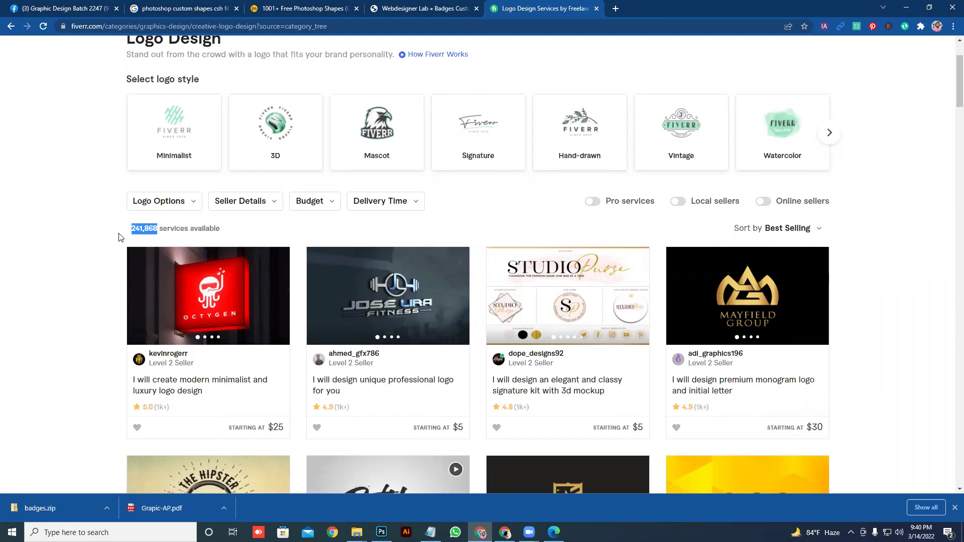
{"action": "left_click", "coordinate": [103, 242]}
{"action": "scroll", "coordinate": [57, 217], "scroll_direction": "down", "scroll_amount": 1}
Step: Open the first luxury minimalist gig and the unique enterprise logo gig in new tabs
{"action": "right_click", "coordinate": [204, 246]}
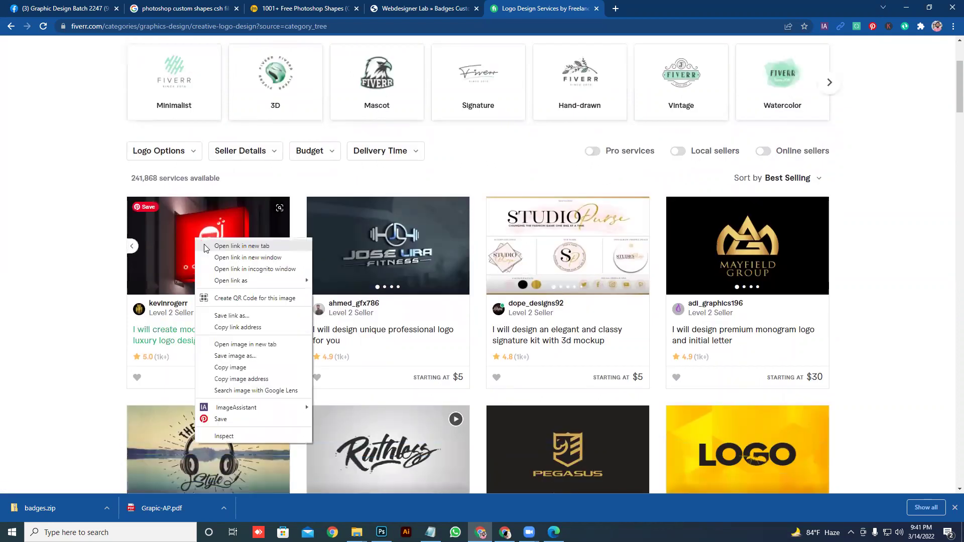
{"action": "left_click", "coordinate": [236, 246]}
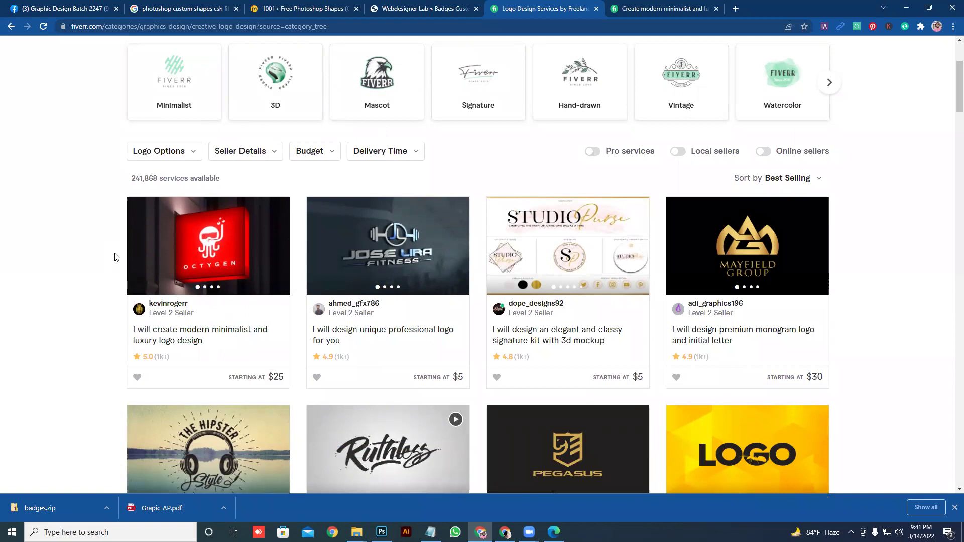
{"action": "scroll", "coordinate": [101, 252], "scroll_direction": "down", "scroll_amount": 4}
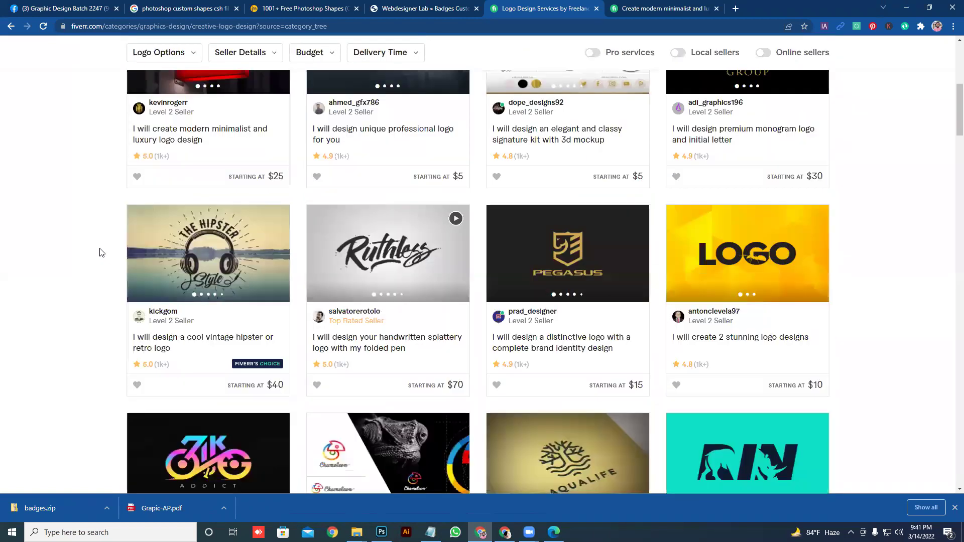
{"action": "scroll", "coordinate": [100, 253], "scroll_direction": "down", "scroll_amount": 3}
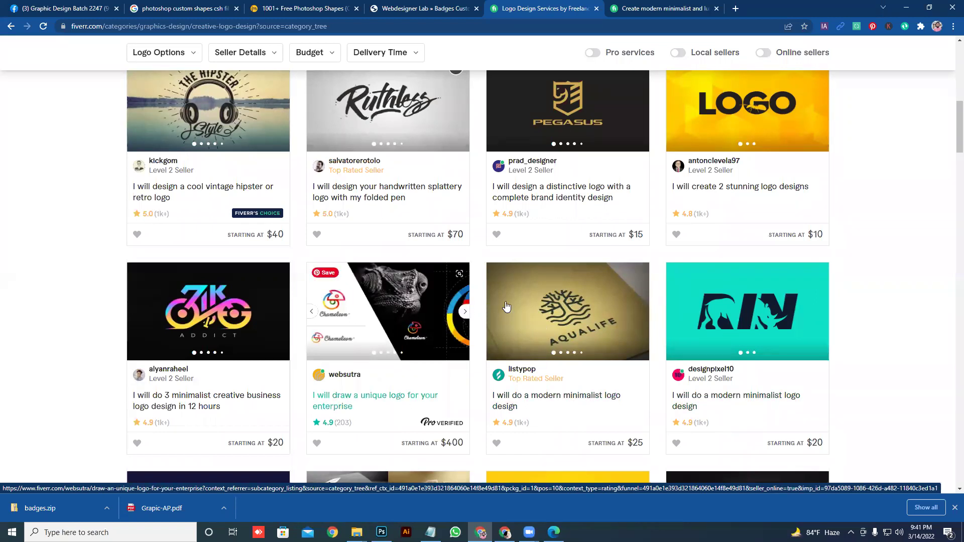
{"action": "right_click", "coordinate": [405, 304]}
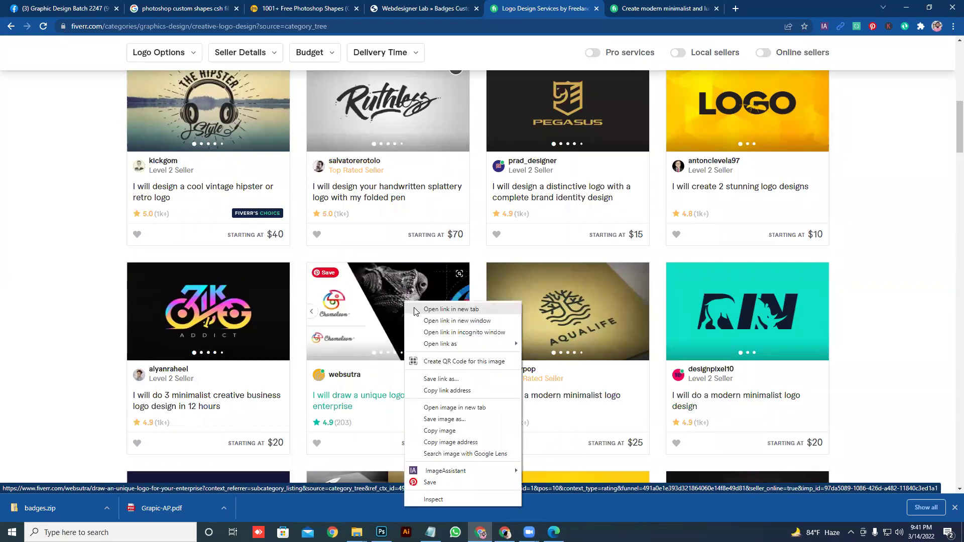
{"action": "left_click", "coordinate": [418, 312]}
Step: Open the AQUALIFE gig and another modern minimalist gig in new tabs
{"action": "right_click", "coordinate": [549, 309]}
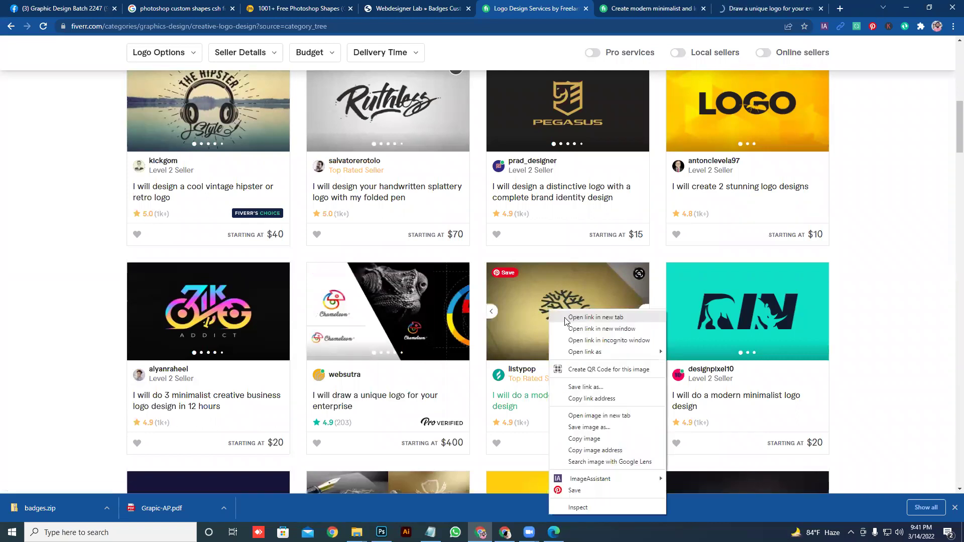
{"action": "left_click", "coordinate": [566, 318]}
{"action": "left_click", "coordinate": [724, 316]}
{"action": "scroll", "coordinate": [633, 332], "scroll_direction": "down", "scroll_amount": 5}
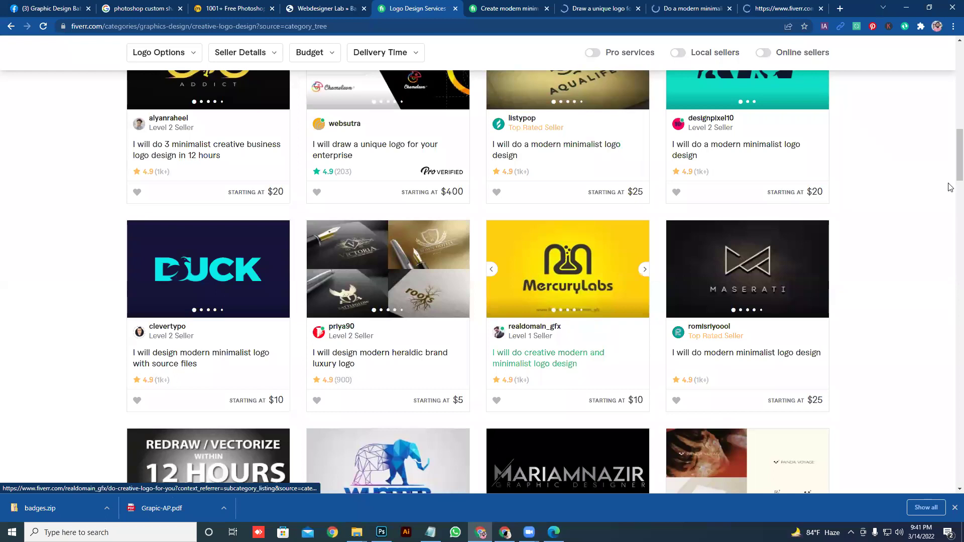
{"action": "left_click_drag", "start_coordinate": [958, 161], "coordinate": [951, 119]}
{"action": "scroll", "coordinate": [950, 119], "scroll_direction": "up", "scroll_amount": 4}
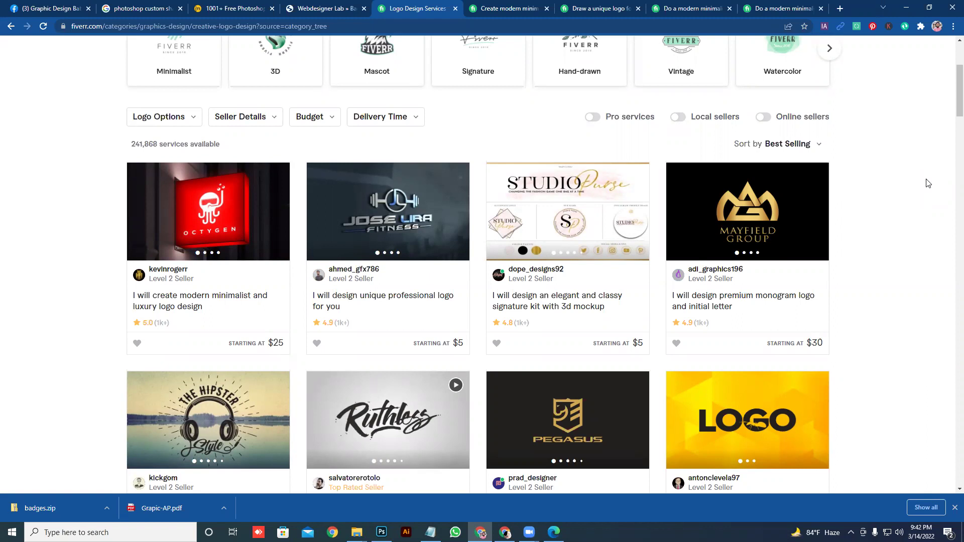
{"action": "scroll", "coordinate": [608, 437], "scroll_direction": "down", "scroll_amount": 2}
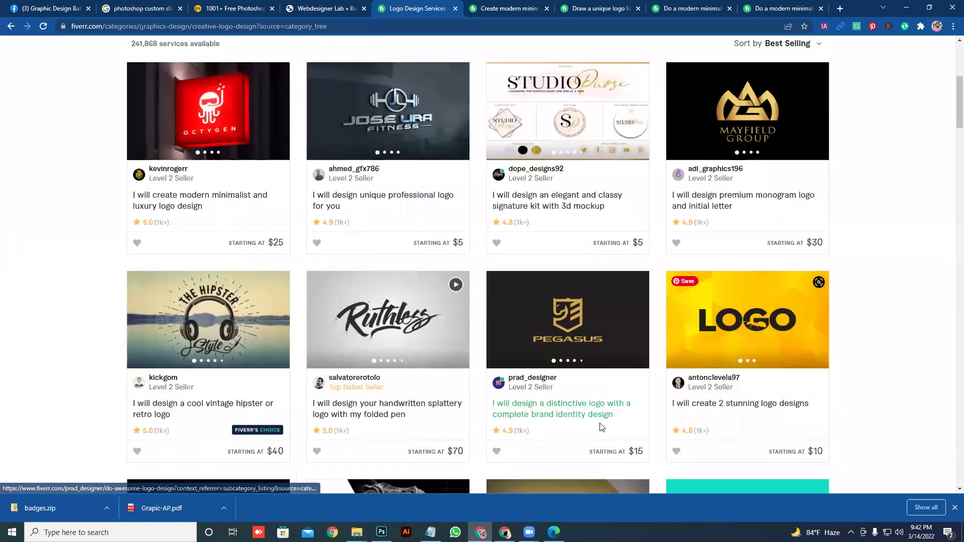
Step: On the first opened gig page, highlight the 61 orders in queue count
{"action": "left_click", "coordinate": [502, 8]}
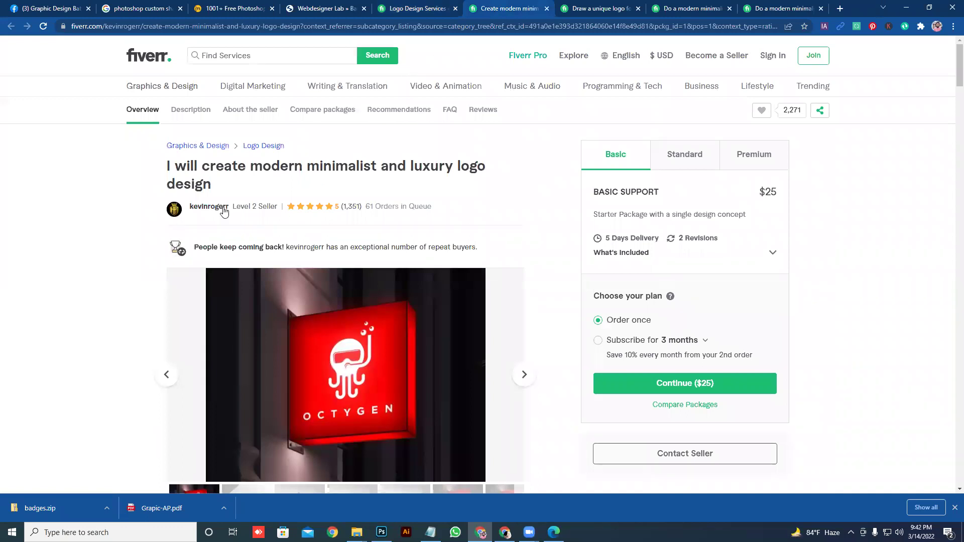
{"action": "mouse_move", "coordinate": [288, 212]}
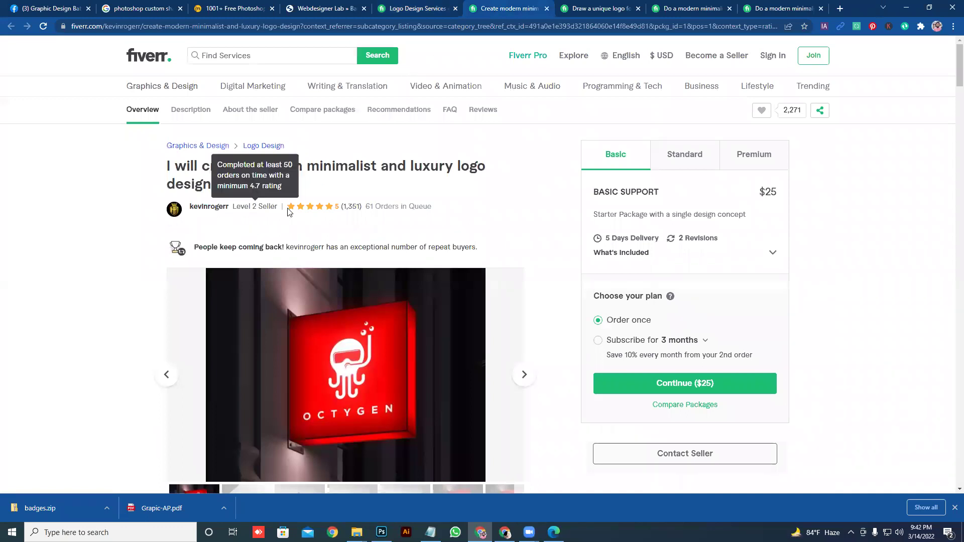
{"action": "mouse_move", "coordinate": [366, 337]}
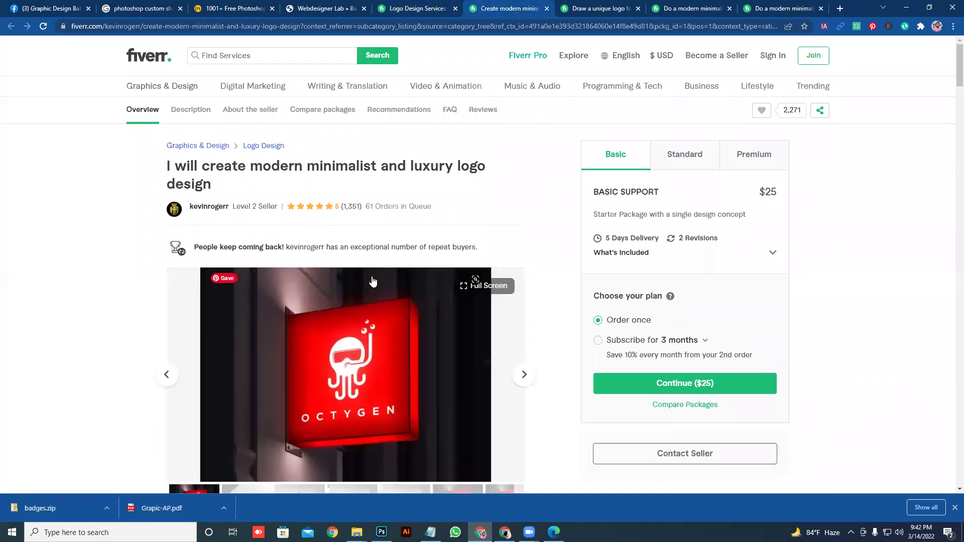
{"action": "scroll", "coordinate": [347, 290], "scroll_direction": "down", "scroll_amount": 1}
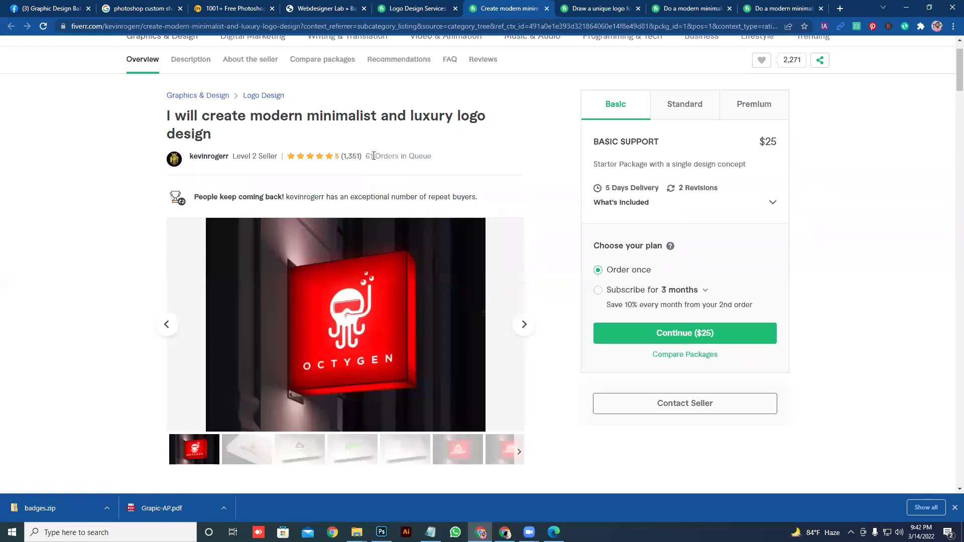
{"action": "left_click_drag", "start_coordinate": [372, 155], "coordinate": [366, 157]}
{"action": "left_click", "coordinate": [397, 157]}
{"action": "left_click_drag", "start_coordinate": [433, 157], "coordinate": [414, 156]}
{"action": "left_click", "coordinate": [397, 165]}
Step: Compare the $25 Basic, $95 Standard and $150 Premium packages, noting concepts and 24/7 support
{"action": "left_click", "coordinate": [700, 111]}
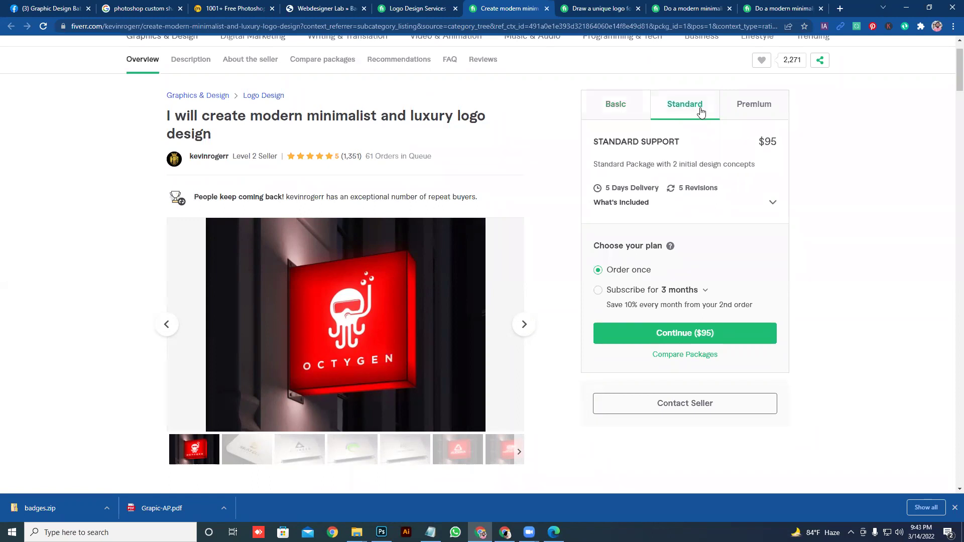
{"action": "left_click", "coordinate": [771, 108]}
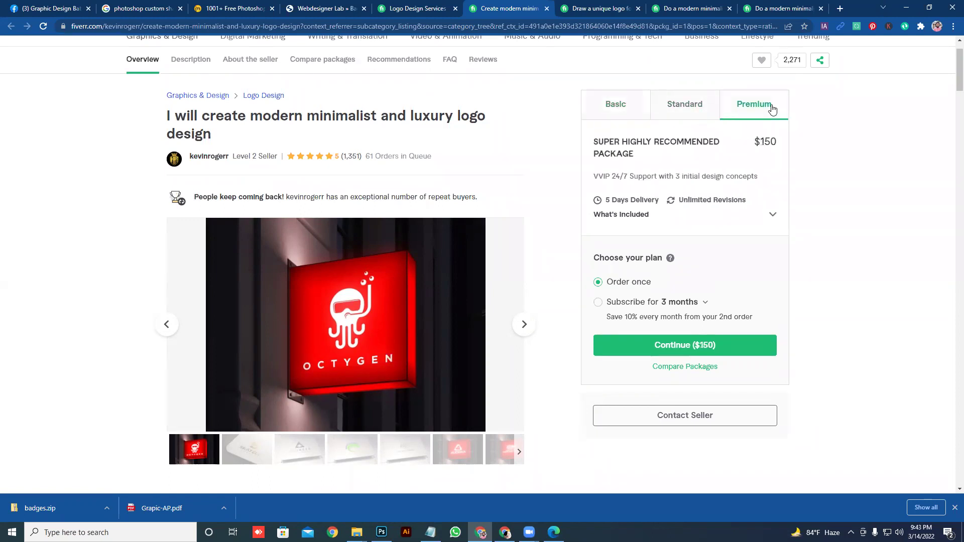
{"action": "left_click", "coordinate": [616, 106]}
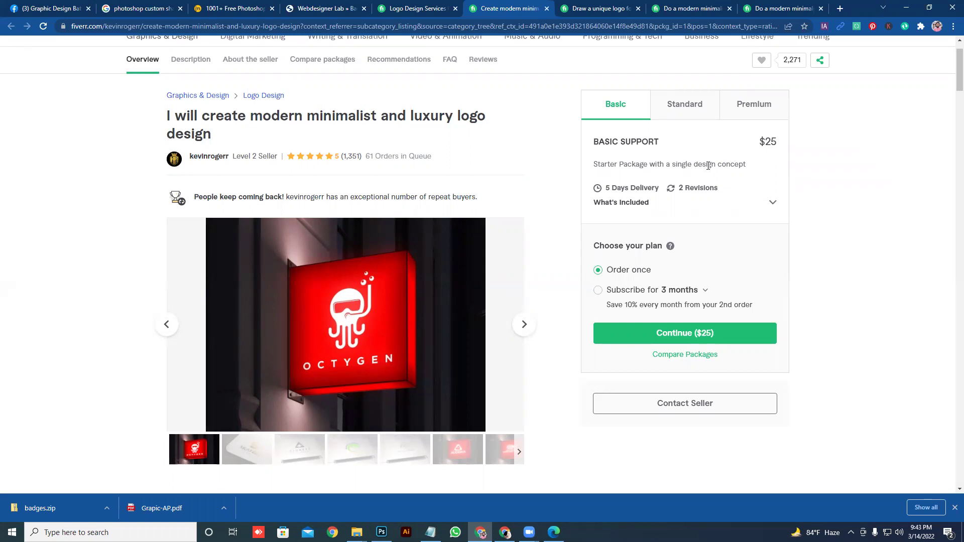
{"action": "left_click", "coordinate": [691, 122]}
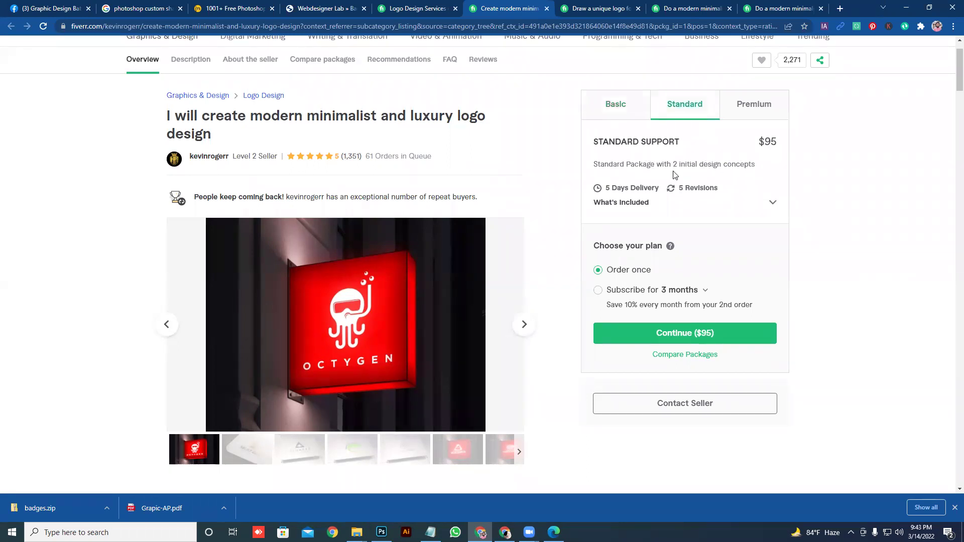
{"action": "left_click_drag", "start_coordinate": [668, 166], "coordinate": [679, 166]}
{"action": "left_click", "coordinate": [759, 104]}
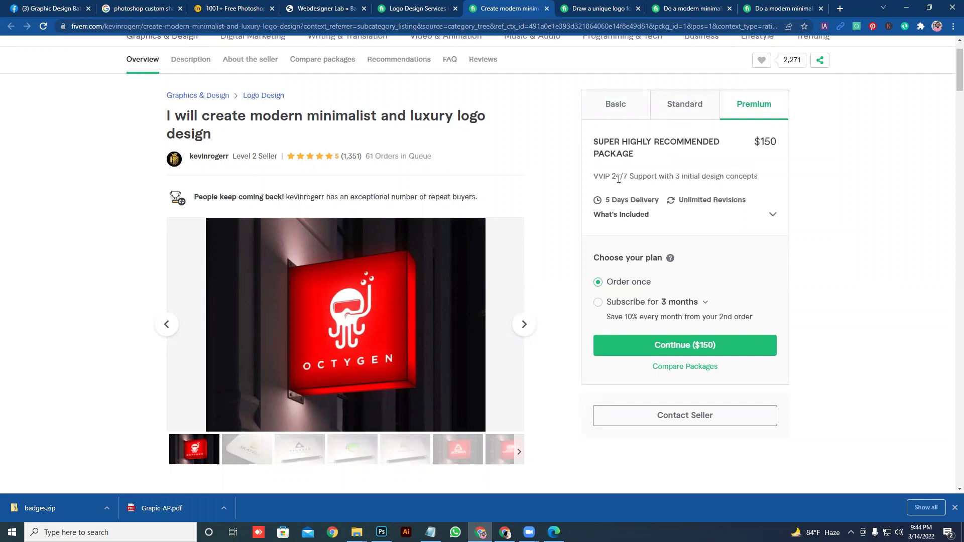
{"action": "mouse_move", "coordinate": [625, 176]}
{"action": "left_mouse_down"}
{"action": "mouse_move", "coordinate": [612, 177]}
{"action": "mouse_move", "coordinate": [624, 177]}
{"action": "left_mouse_up"}
{"action": "left_click", "coordinate": [644, 110]}
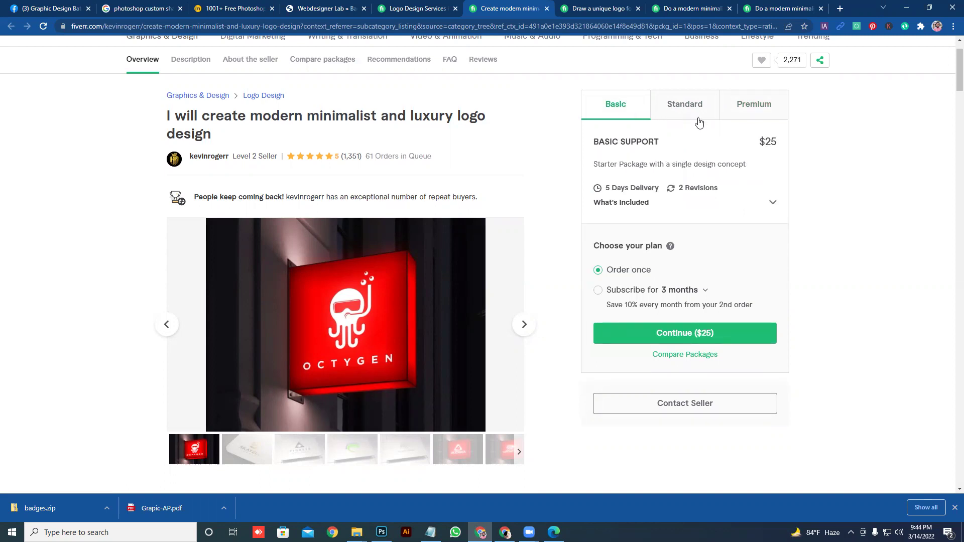
Step: Try the Standard package's 3-month subscription, revert to ordering once, then view the enterprise gig
{"action": "left_click", "coordinate": [712, 111]}
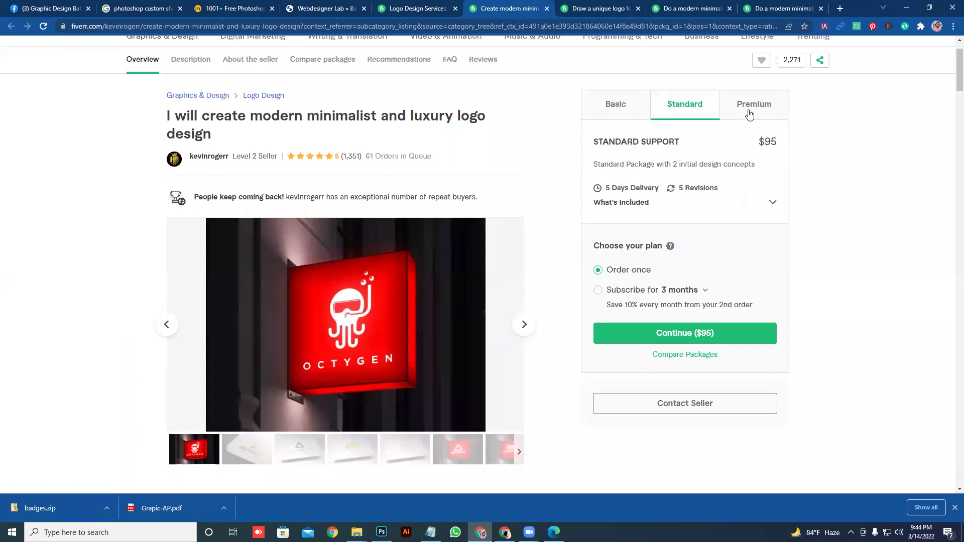
{"action": "left_click", "coordinate": [599, 290]}
{"action": "left_click", "coordinate": [707, 294]}
{"action": "left_click", "coordinate": [708, 293]}
{"action": "left_click", "coordinate": [597, 270]}
{"action": "left_click", "coordinate": [602, 9]}
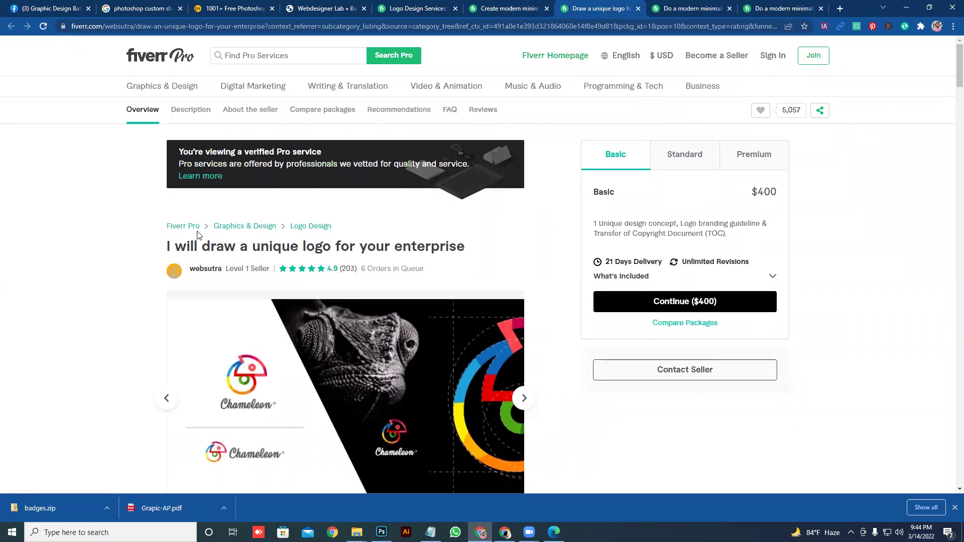
Step: Revisit the Logo Design Services listing, then the luxury and enterprise logo gigs
{"action": "left_click", "coordinate": [393, 5]}
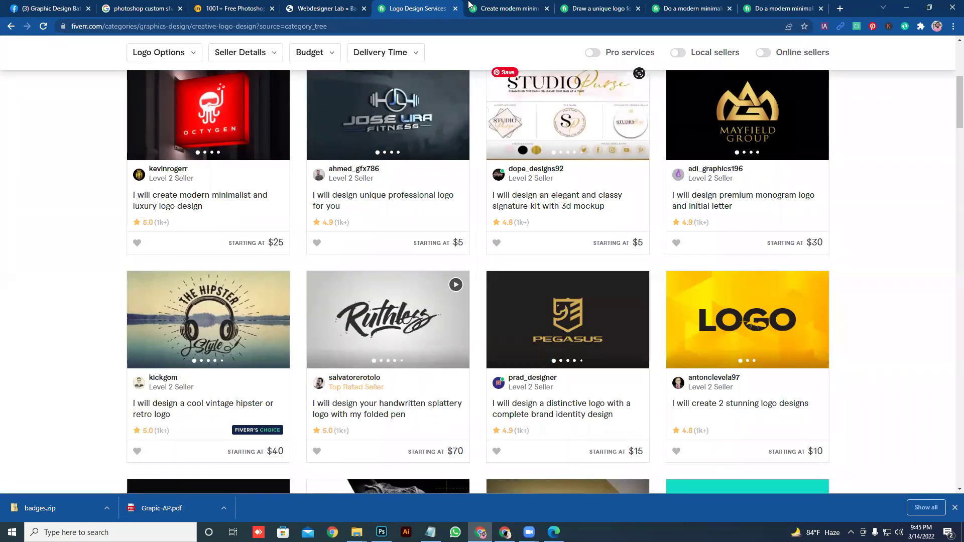
{"action": "left_click", "coordinate": [486, 5]}
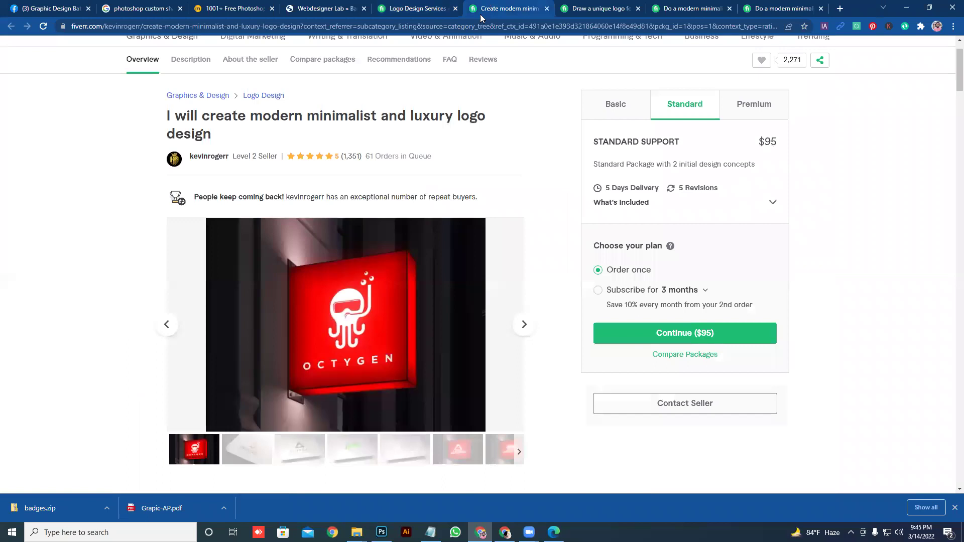
{"action": "left_click", "coordinate": [590, 7]}
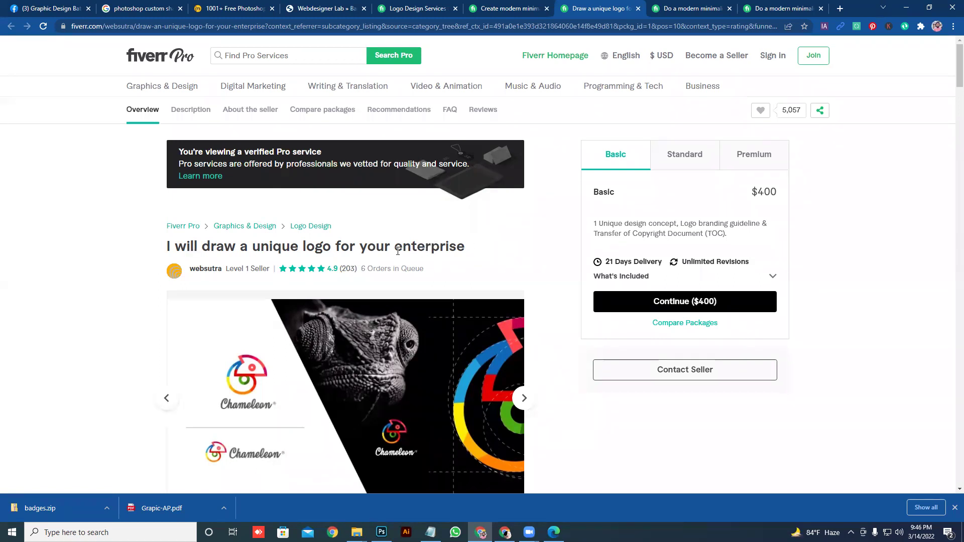
Step: Compare the enterprise gig's $400, $450 and $500 packages, then view both modern minimalist gigs
{"action": "key", "text": "ctrl+shift+Tab"}
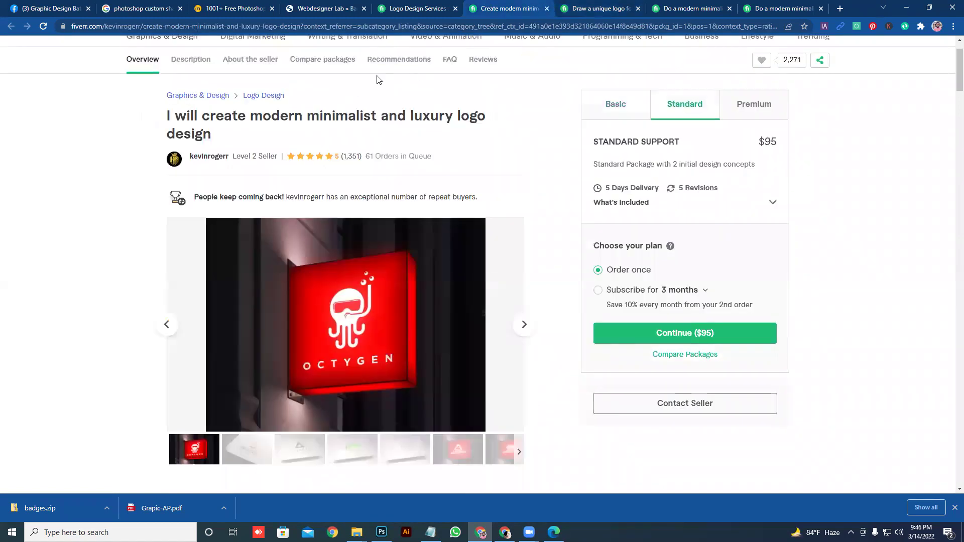
{"action": "key", "text": "ctrl+Tab"}
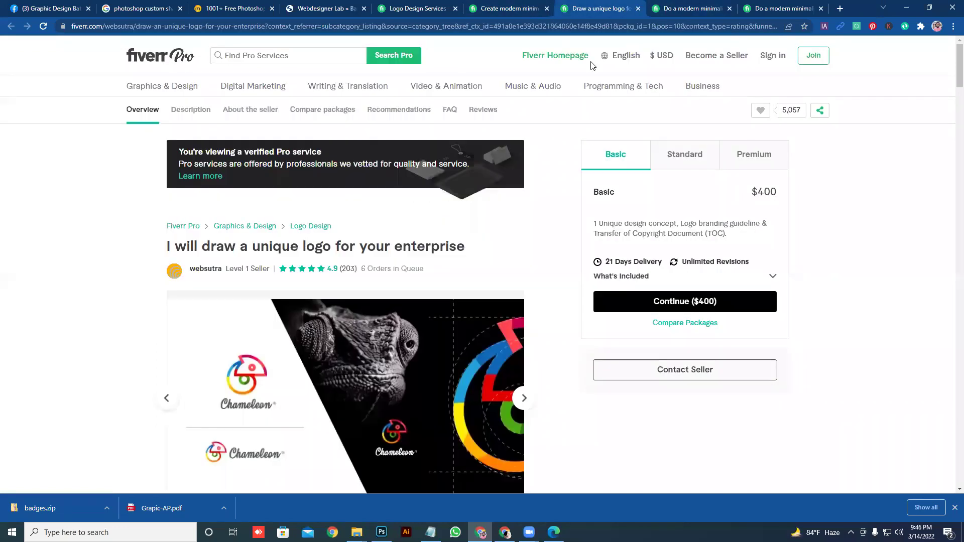
{"action": "left_click", "coordinate": [744, 155]}
{"action": "left_click", "coordinate": [701, 156]}
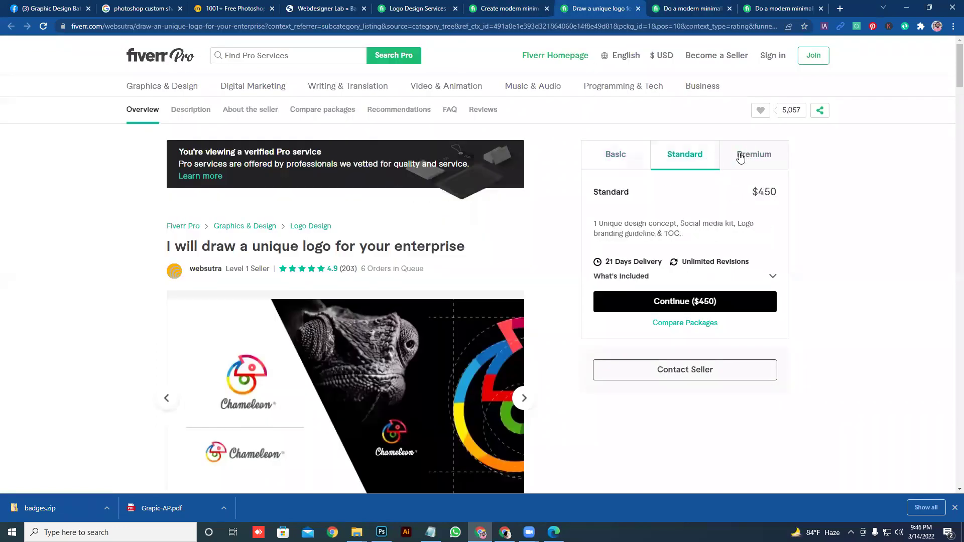
{"action": "left_click", "coordinate": [633, 155]}
{"action": "key", "text": "ctrl+Tab"}
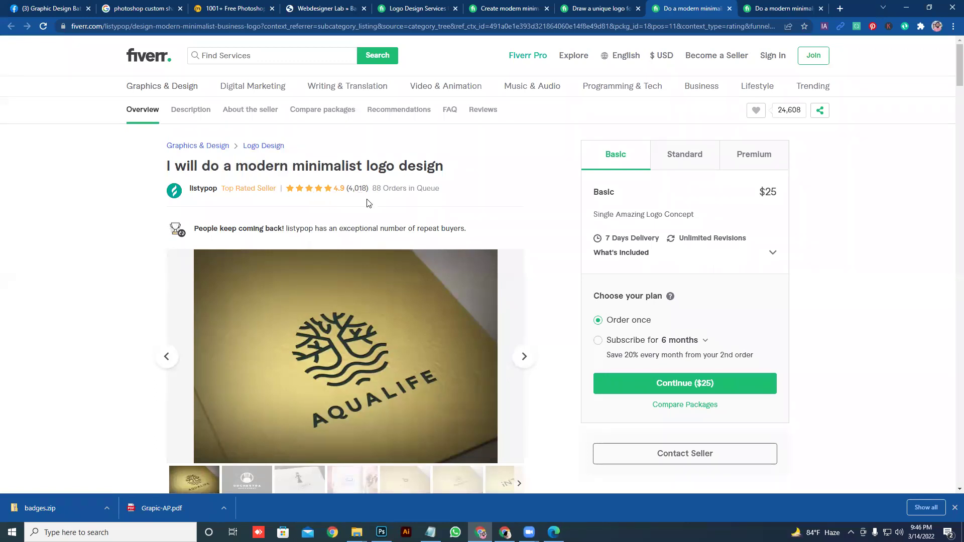
{"action": "key", "text": "ctrl+Tab"}
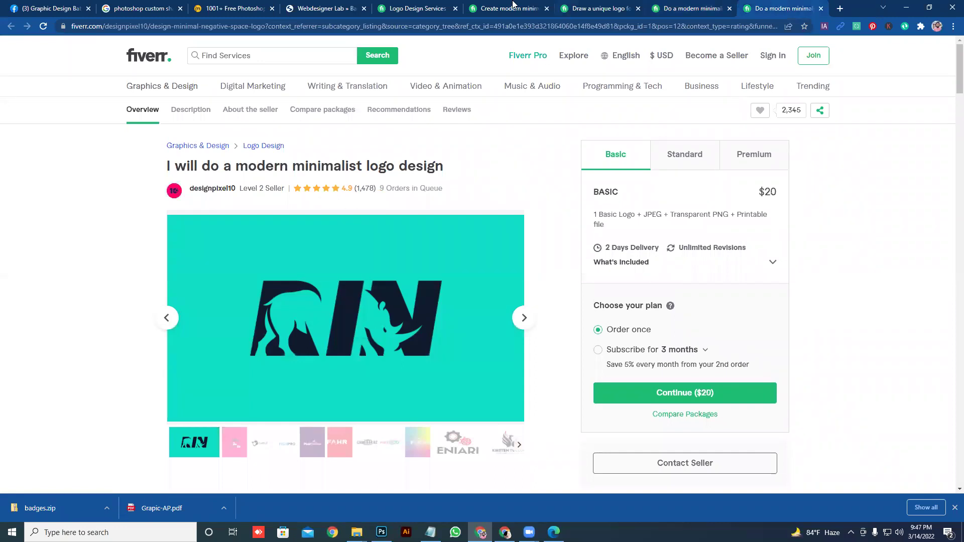
{"action": "left_click", "coordinate": [454, 3]}
{"action": "scroll", "coordinate": [633, 261], "scroll_direction": "down", "scroll_amount": 10}
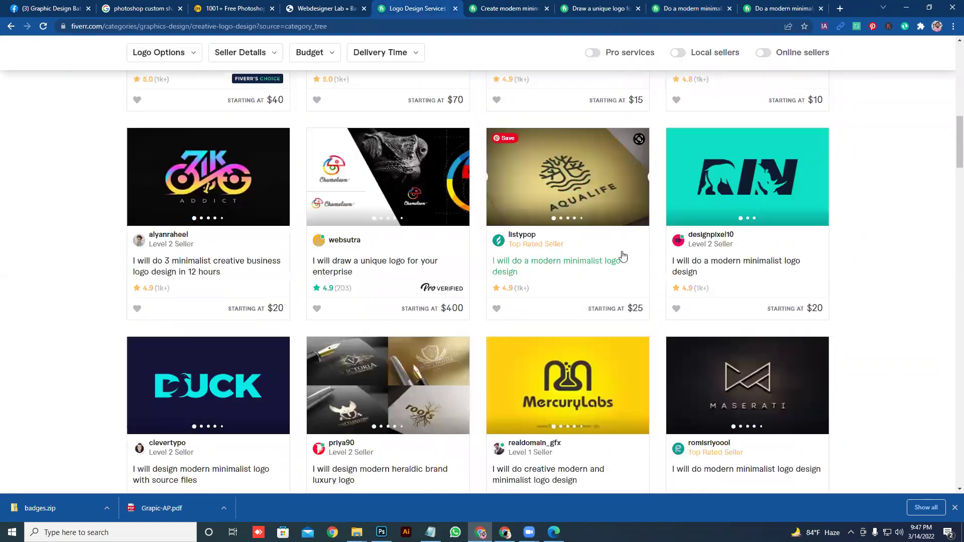
{"action": "scroll", "coordinate": [597, 250], "scroll_direction": "down", "scroll_amount": 7}
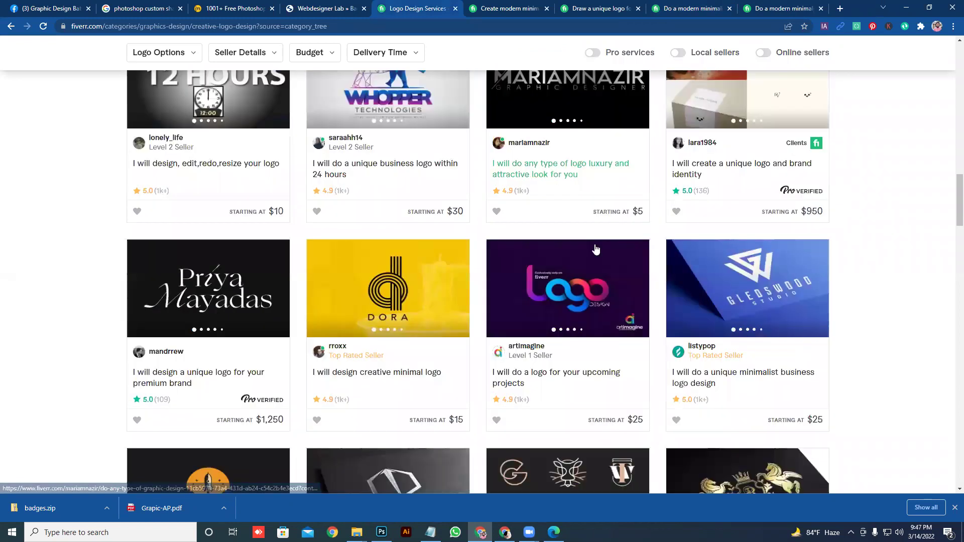
{"action": "scroll", "coordinate": [590, 251], "scroll_direction": "down", "scroll_amount": 6}
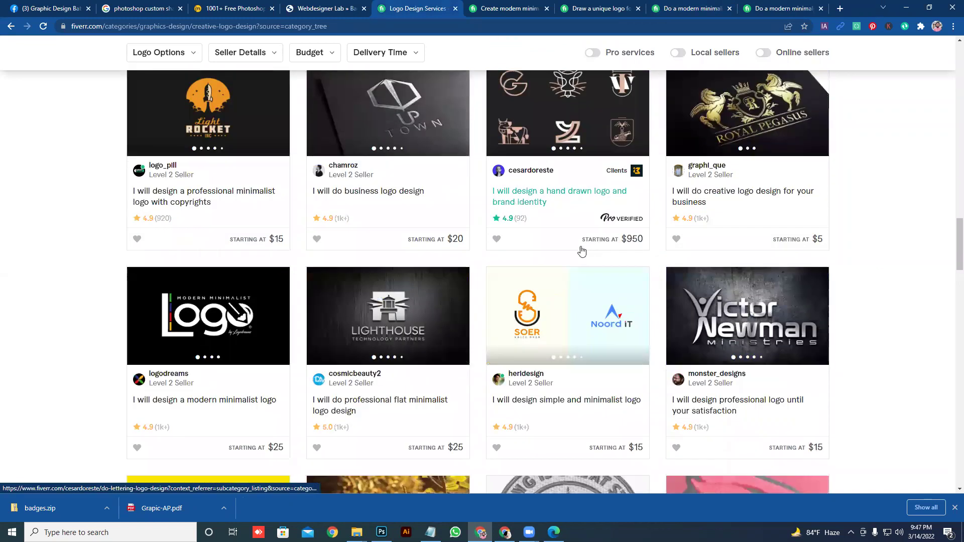
{"action": "scroll", "coordinate": [576, 246], "scroll_direction": "down", "scroll_amount": 7}
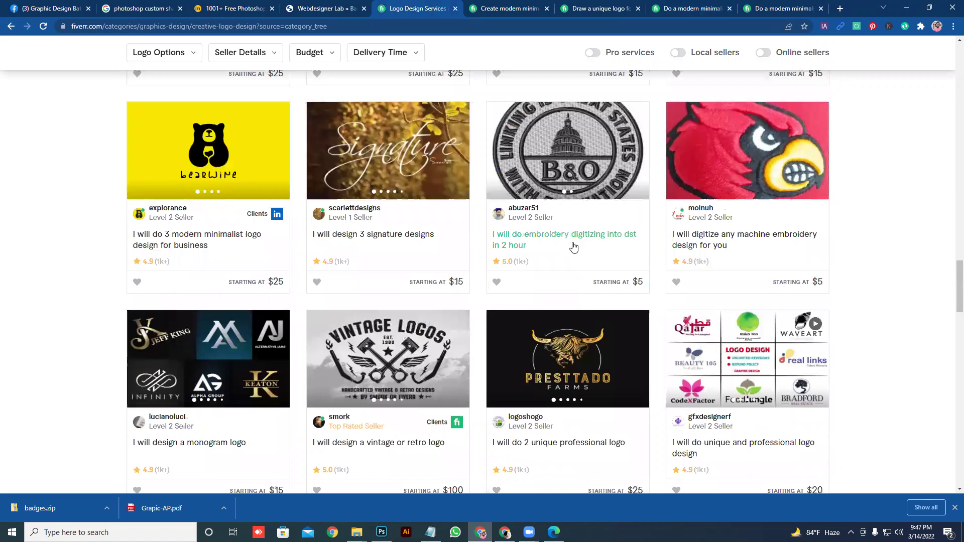
{"action": "scroll", "coordinate": [574, 247], "scroll_direction": "down", "scroll_amount": 6}
{"action": "scroll", "coordinate": [574, 246], "scroll_direction": "down", "scroll_amount": 4}
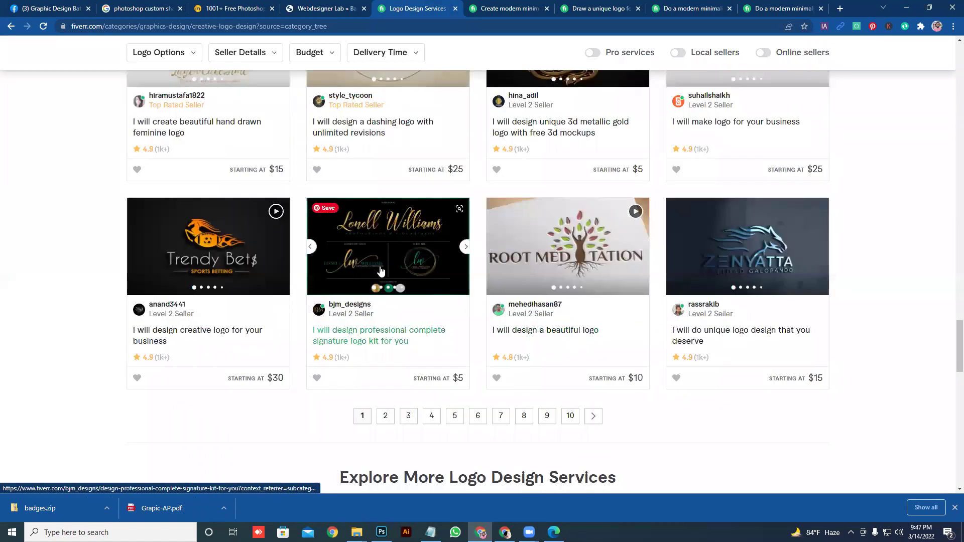
{"action": "scroll", "coordinate": [378, 273], "scroll_direction": "up", "scroll_amount": 5}
{"action": "scroll", "coordinate": [377, 273], "scroll_direction": "up", "scroll_amount": 10}
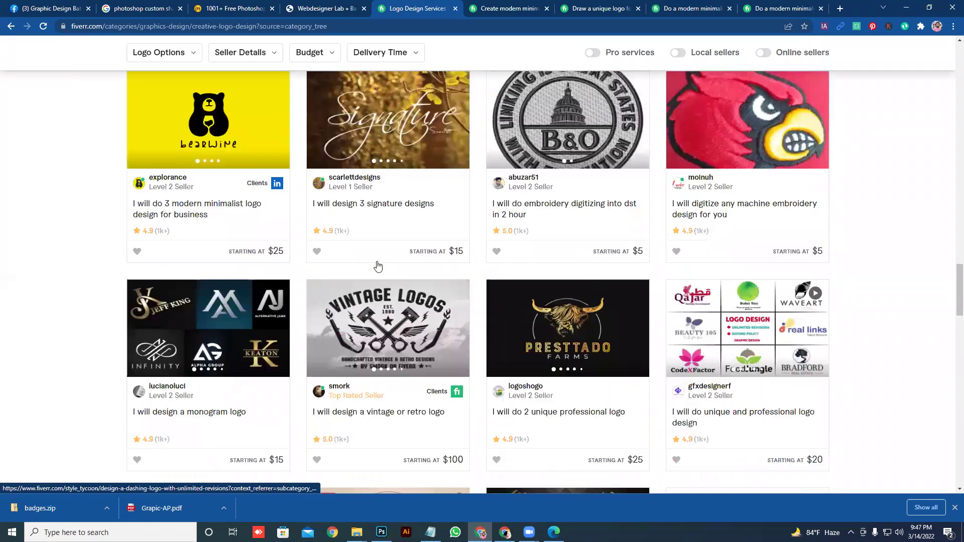
{"action": "scroll", "coordinate": [375, 262], "scroll_direction": "up", "scroll_amount": 10}
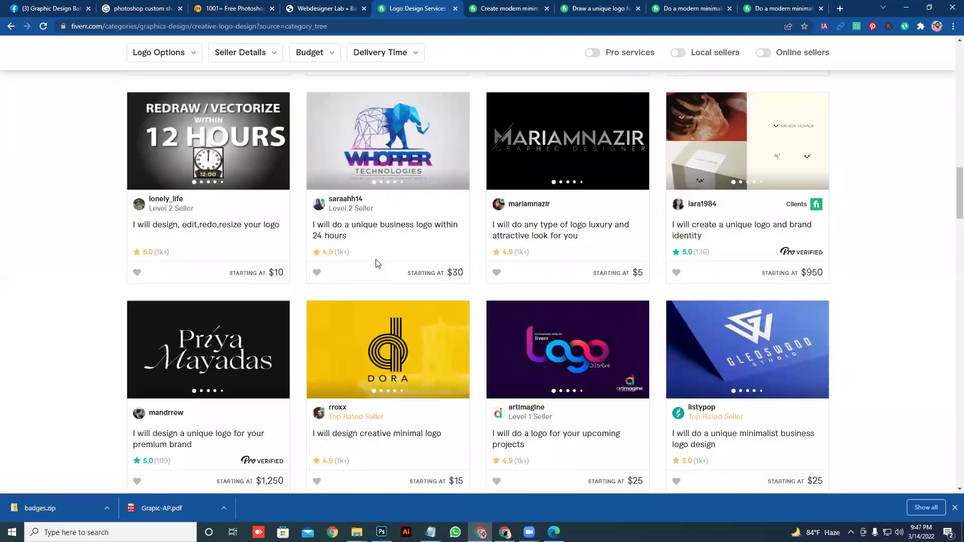
{"action": "scroll", "coordinate": [378, 263], "scroll_direction": "up", "scroll_amount": 10}
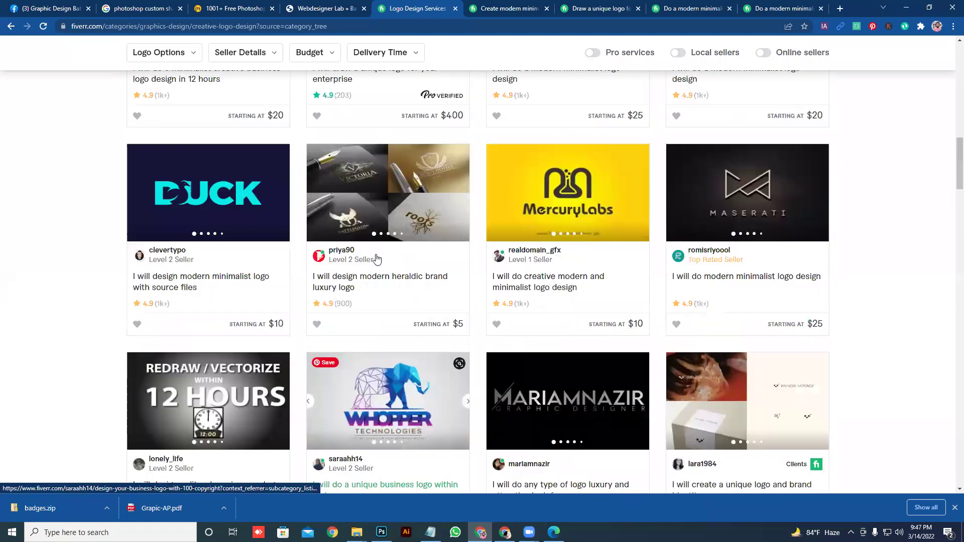
{"action": "scroll", "coordinate": [380, 257], "scroll_direction": "up", "scroll_amount": 6}
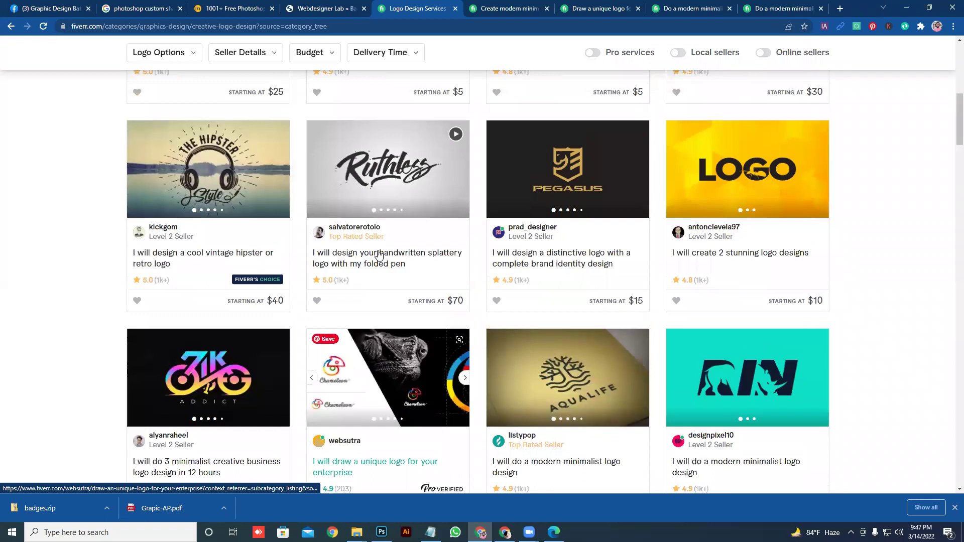
{"action": "scroll", "coordinate": [377, 255], "scroll_direction": "up", "scroll_amount": 3}
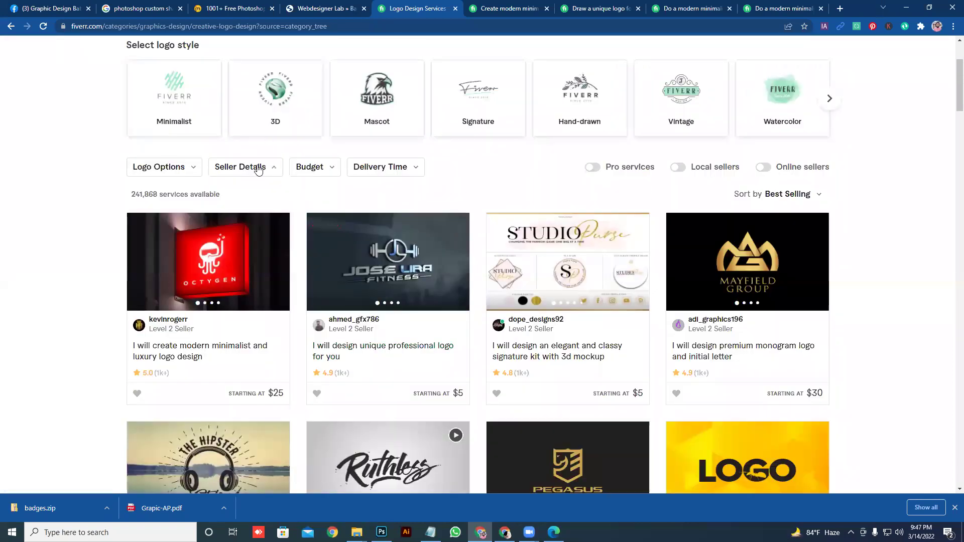
Step: Filter the Logo Design listing to Top Rated Seller gigs
{"action": "left_click", "coordinate": [225, 222]}
{"action": "left_click", "coordinate": [471, 454]}
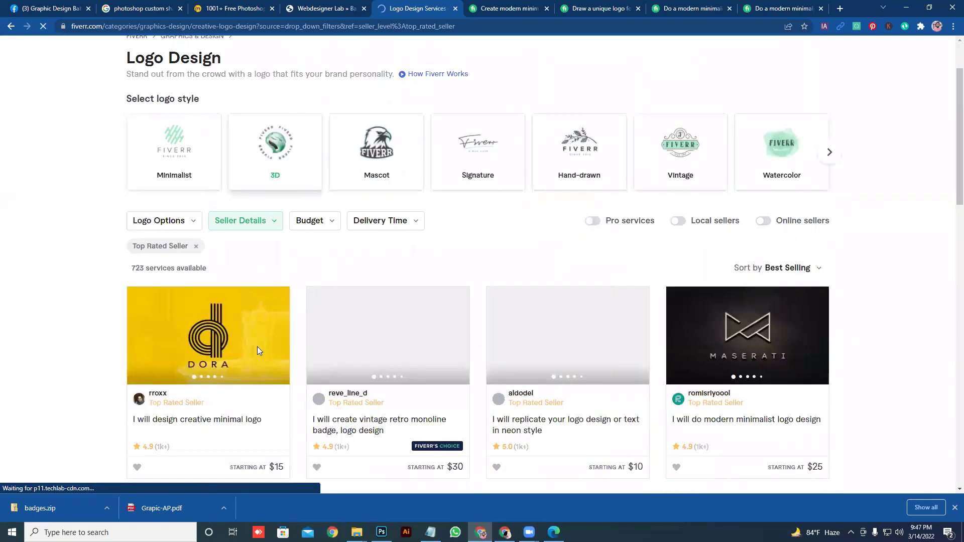
{"action": "scroll", "coordinate": [257, 347], "scroll_direction": "down", "scroll_amount": 5}
{"action": "scroll", "coordinate": [232, 168], "scroll_direction": "up", "scroll_amount": 3}
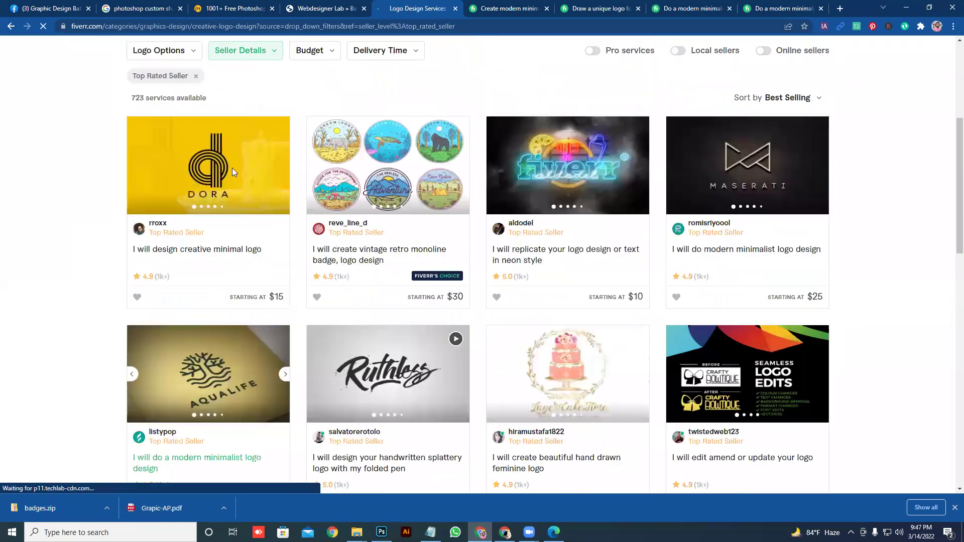
Step: Open the DORA minimal logo and Gledswood logo gigs in new tabs
{"action": "right_click", "coordinate": [236, 167]}
{"action": "right_click", "coordinate": [182, 166]}
{"action": "right_click", "coordinate": [184, 169]}
{"action": "left_click", "coordinate": [230, 176]}
{"action": "scroll", "coordinate": [196, 182], "scroll_direction": "down", "scroll_amount": 4}
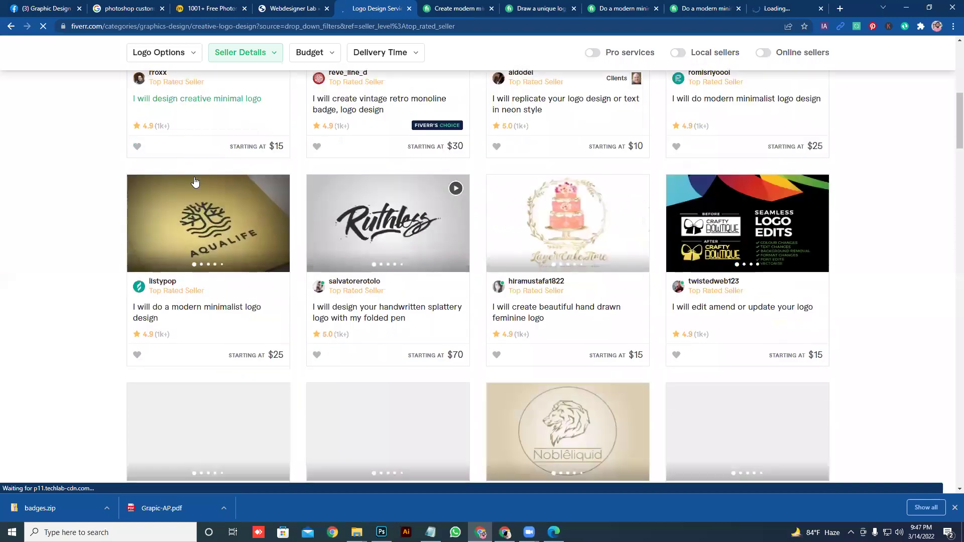
{"action": "scroll", "coordinate": [196, 182], "scroll_direction": "down", "scroll_amount": 4}
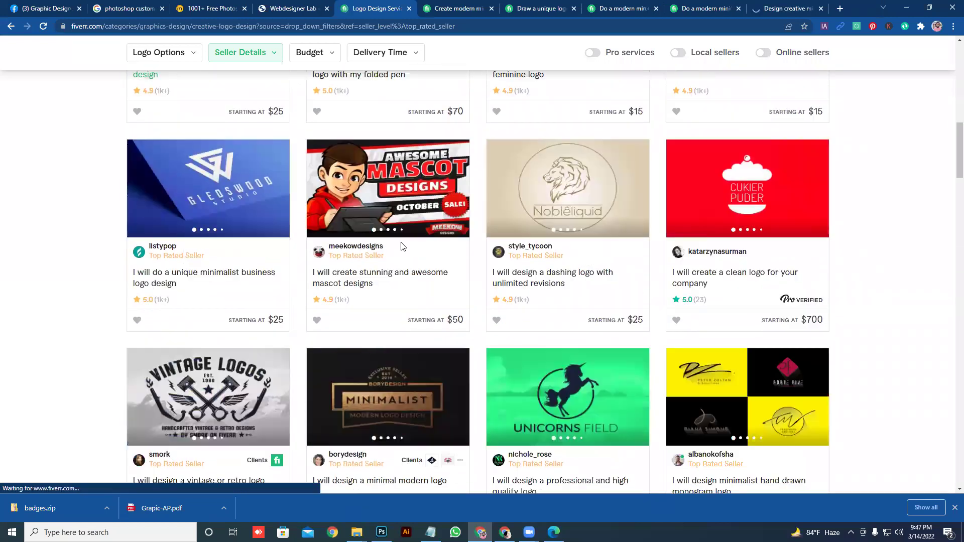
{"action": "right_click", "coordinate": [287, 182]}
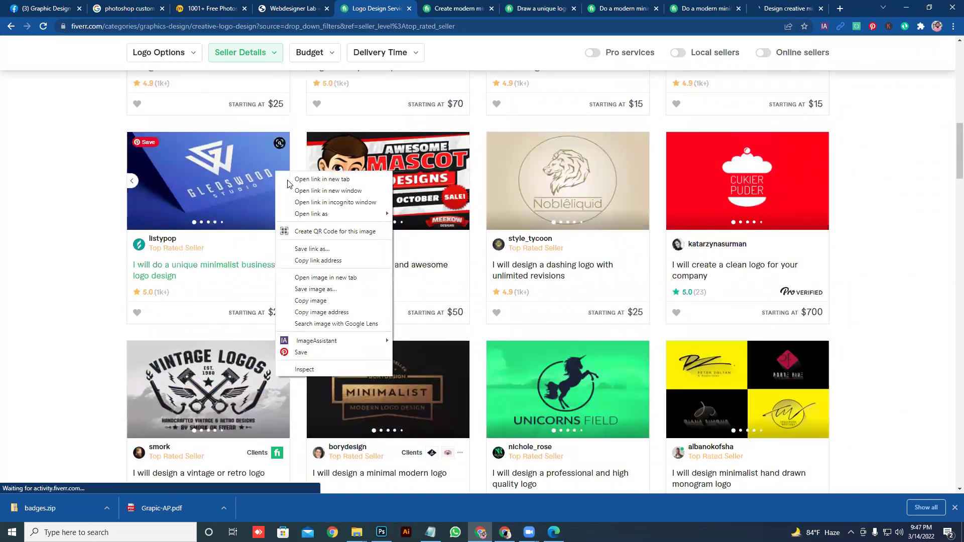
{"action": "left_click", "coordinate": [288, 180]}
{"action": "scroll", "coordinate": [409, 237], "scroll_direction": "down", "scroll_amount": 4}
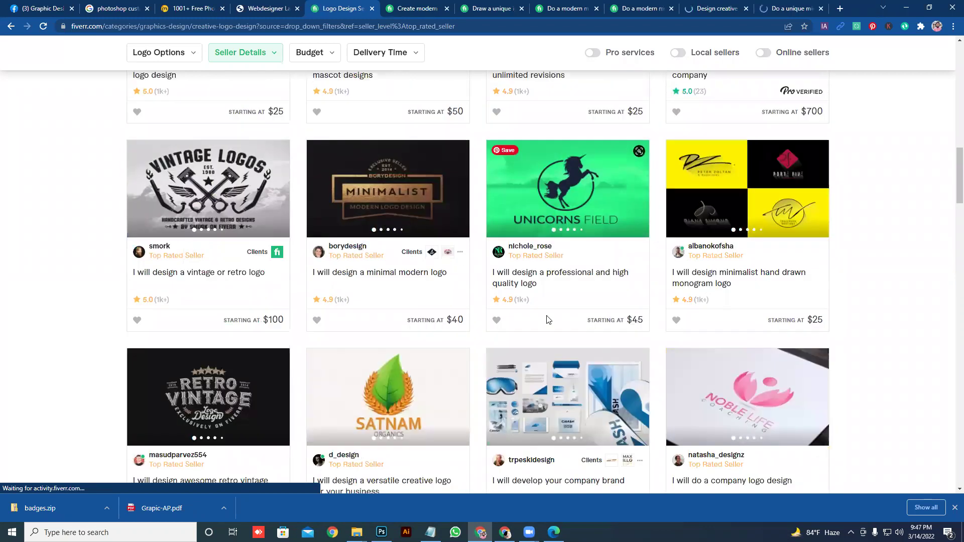
Step: Open the Unicorns Field, brand identity and Paywatch timeless logo gigs in new tabs
{"action": "right_click", "coordinate": [550, 145]}
{"action": "left_click", "coordinate": [562, 151]}
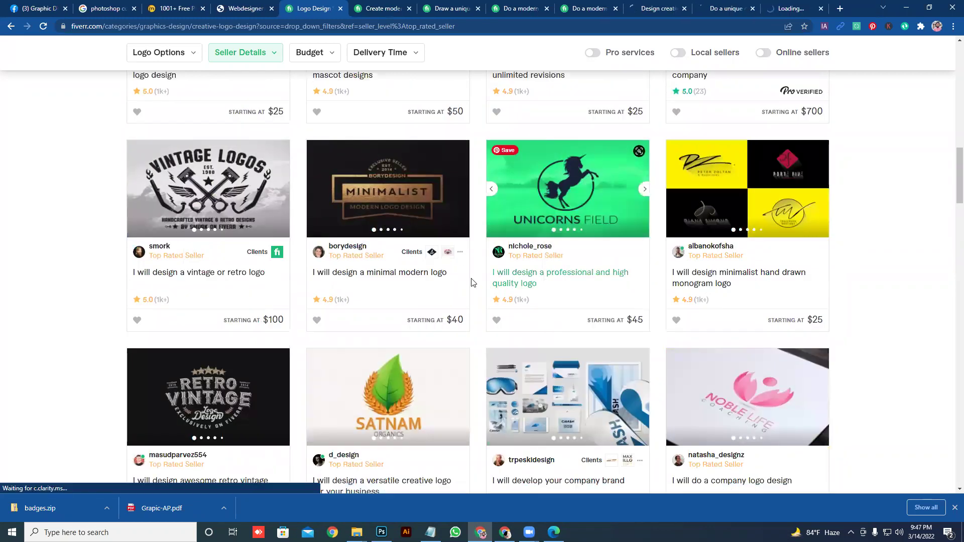
{"action": "scroll", "coordinate": [470, 282], "scroll_direction": "down", "scroll_amount": 6}
{"action": "scroll", "coordinate": [470, 282], "scroll_direction": "down", "scroll_amount": 6}
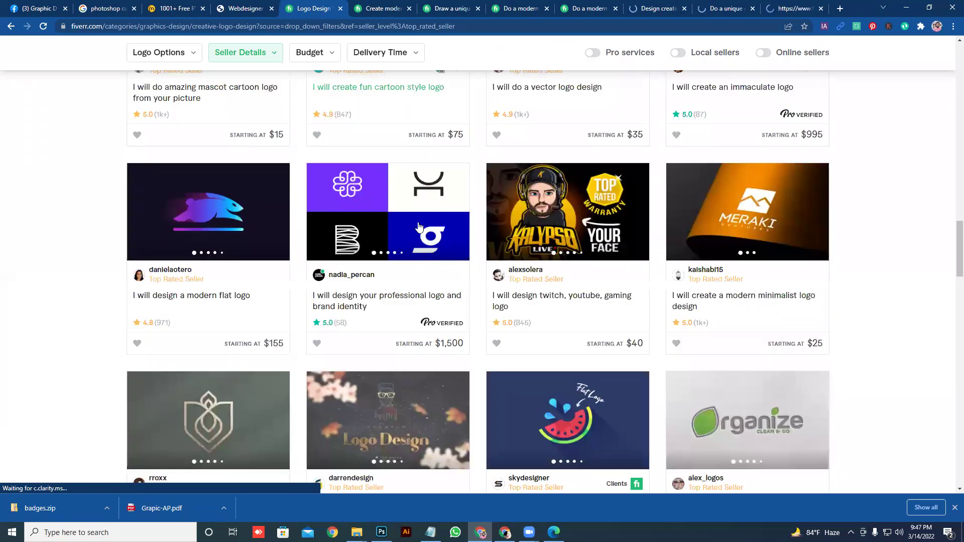
{"action": "right_click", "coordinate": [426, 210]}
{"action": "left_click", "coordinate": [433, 215]}
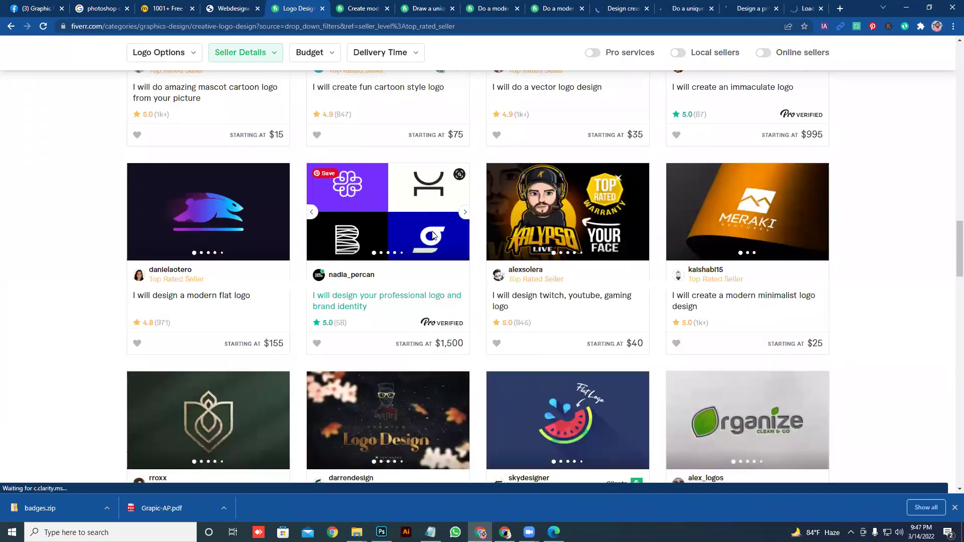
{"action": "scroll", "coordinate": [434, 236], "scroll_direction": "down", "scroll_amount": 5}
{"action": "scroll", "coordinate": [435, 237], "scroll_direction": "down", "scroll_amount": 7}
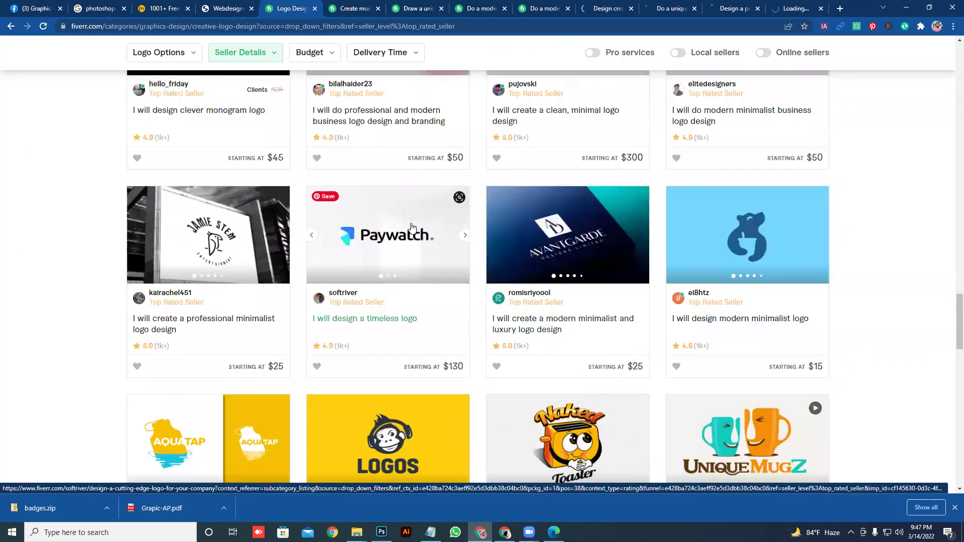
{"action": "right_click", "coordinate": [412, 226]}
{"action": "left_click", "coordinate": [432, 231]}
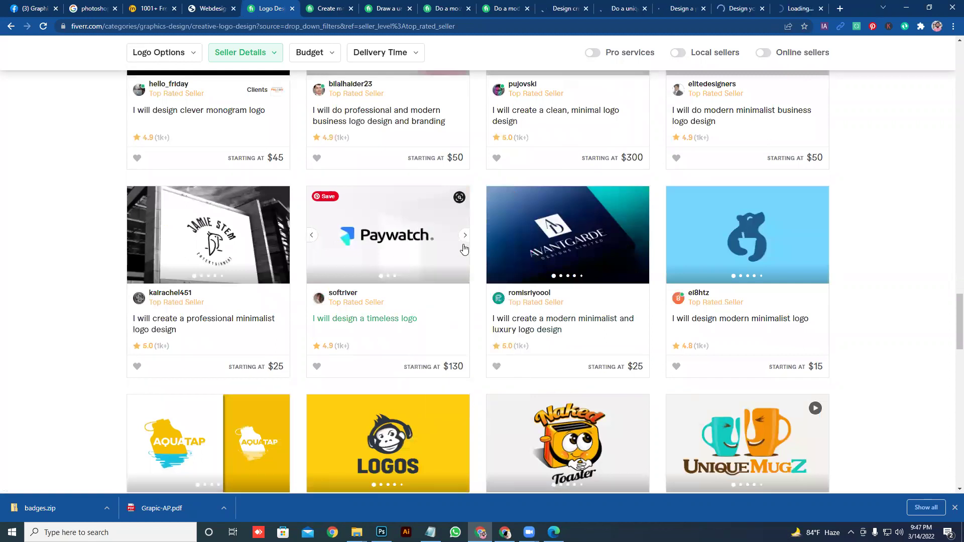
{"action": "scroll", "coordinate": [432, 231], "scroll_direction": "down", "scroll_amount": 5}
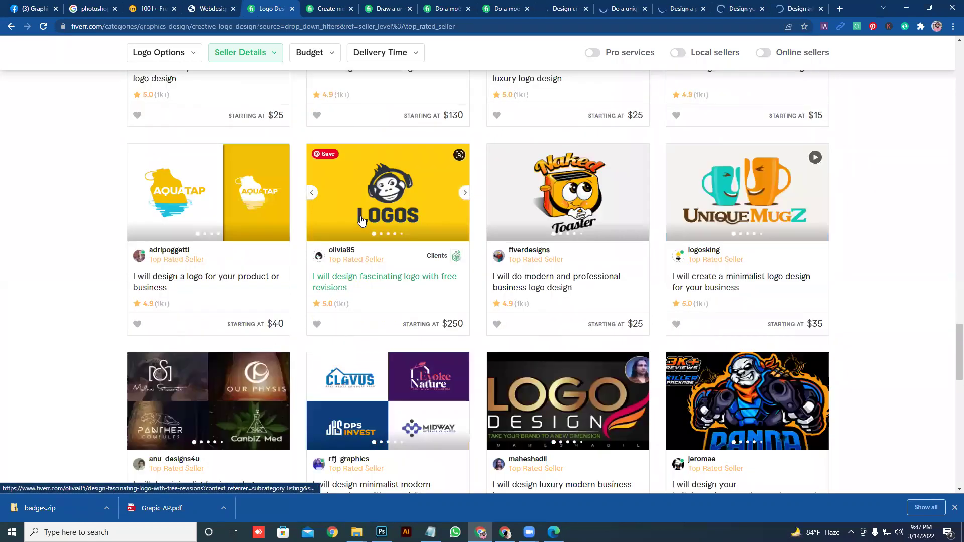
{"action": "scroll", "coordinate": [350, 211], "scroll_direction": "down", "scroll_amount": 3}
Step: Review the minimalist business, creative minimal, high-quality and timeless gigs, ending on the Pro brand identity gig
{"action": "left_click", "coordinate": [558, 9]}
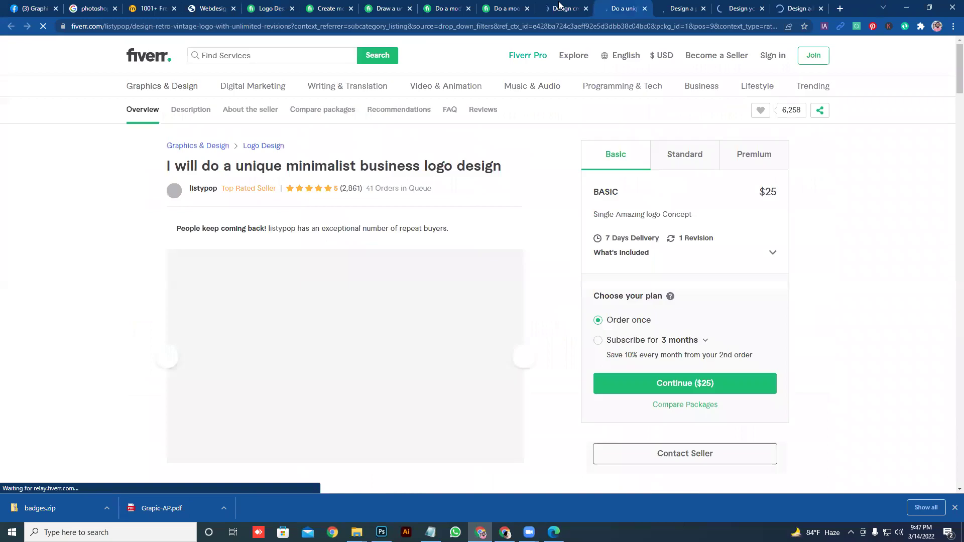
{"action": "left_click", "coordinate": [556, 8]}
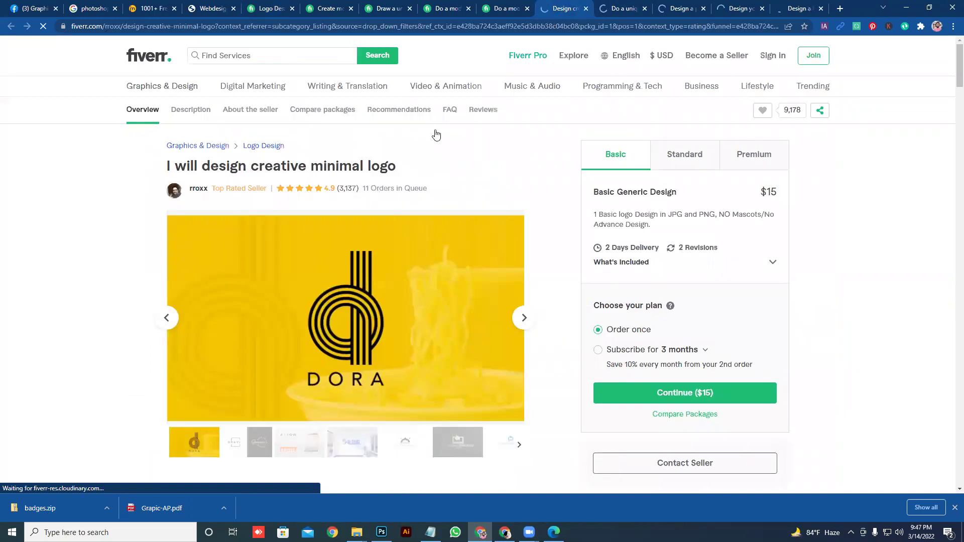
{"action": "left_click", "coordinate": [620, 7]}
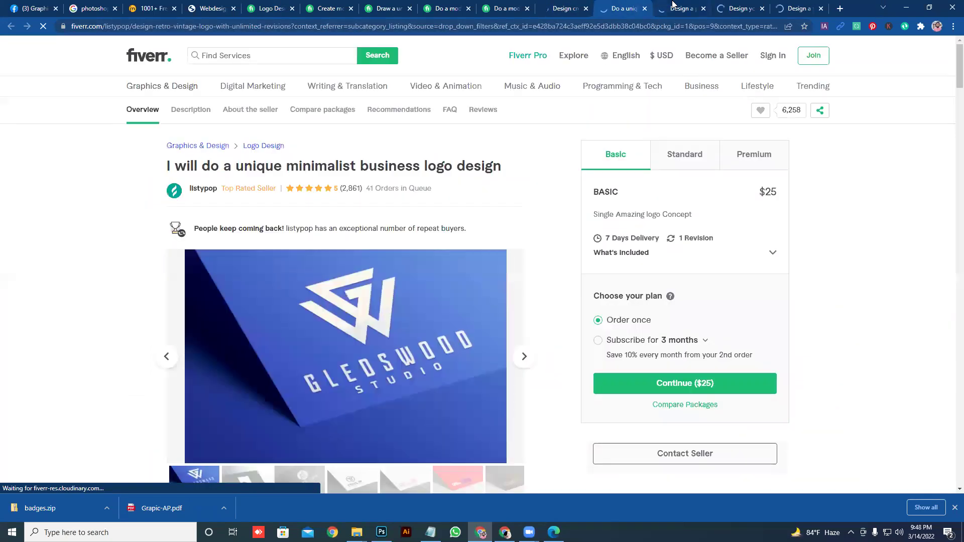
{"action": "left_click", "coordinate": [675, 5]}
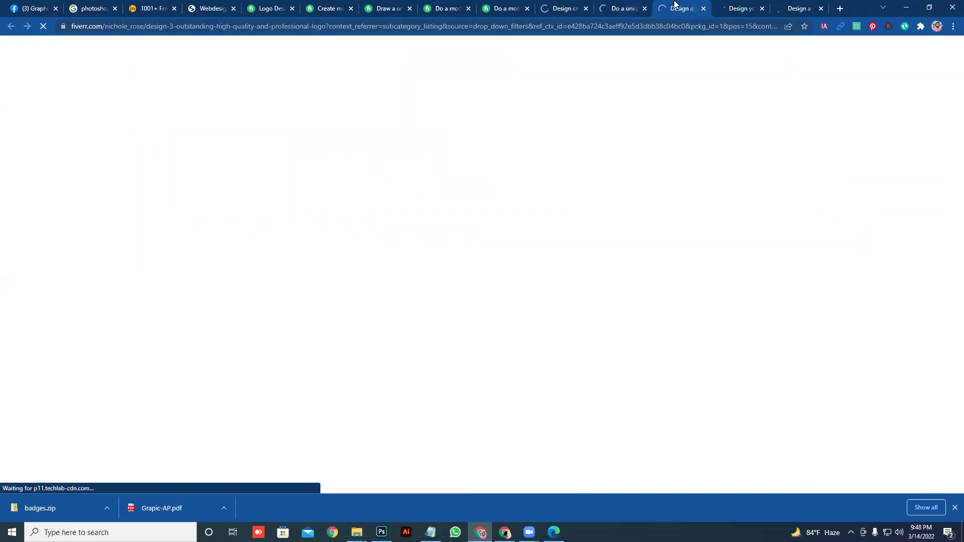
{"action": "left_click", "coordinate": [723, 4]}
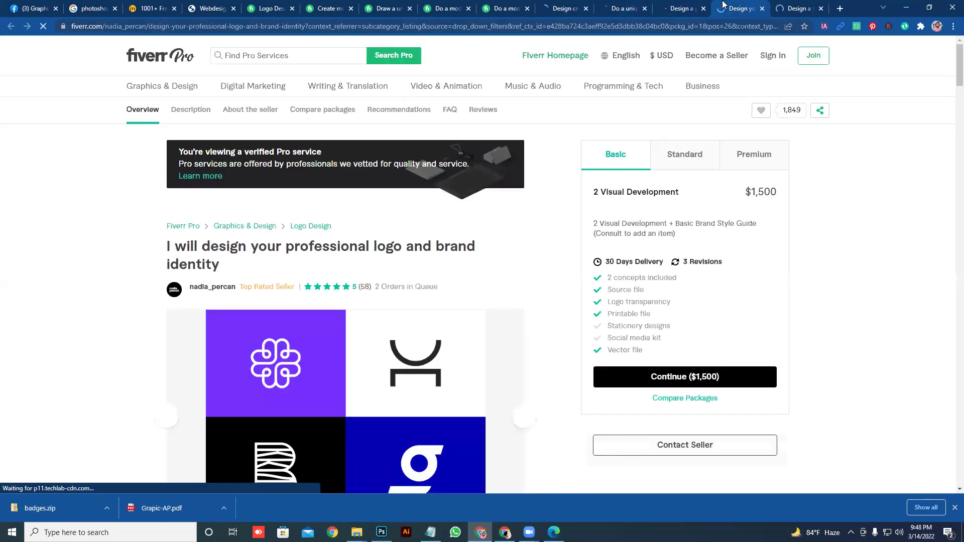
{"action": "left_click", "coordinate": [796, 5]}
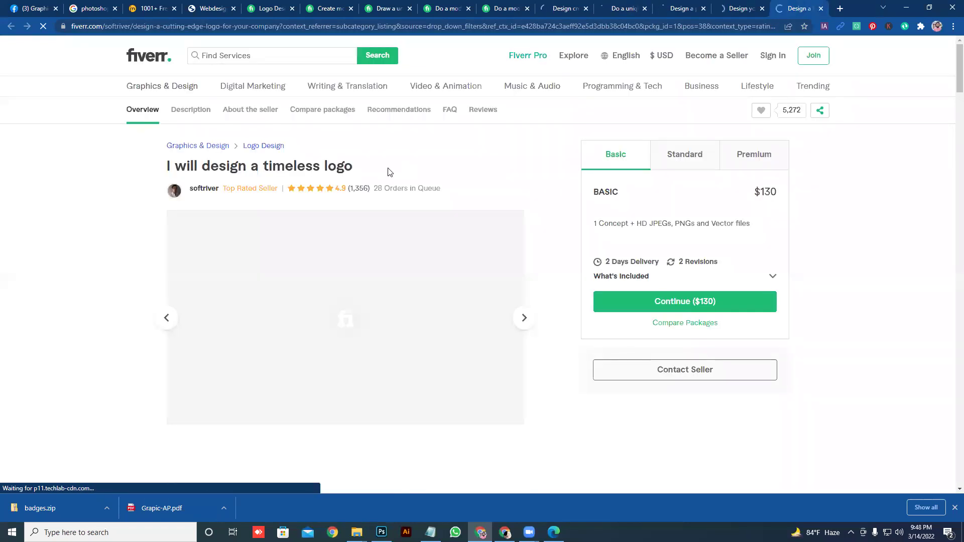
{"action": "left_click", "coordinate": [732, 8]}
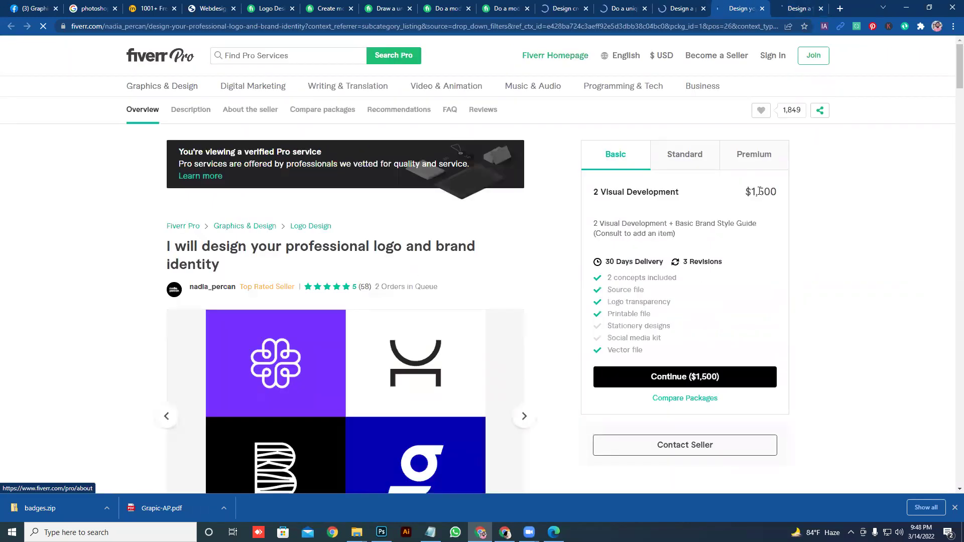
{"action": "left_click", "coordinate": [750, 160]}
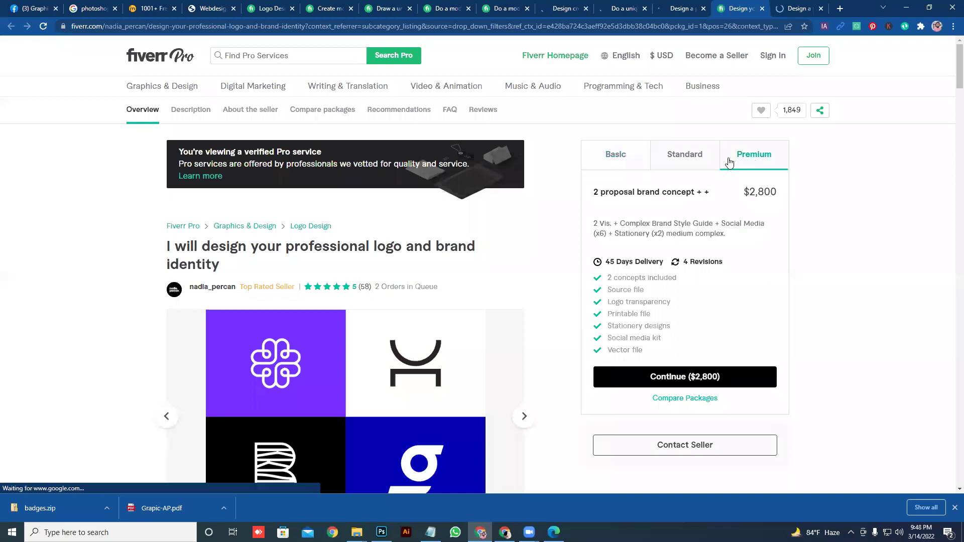
{"action": "left_click", "coordinate": [702, 163]}
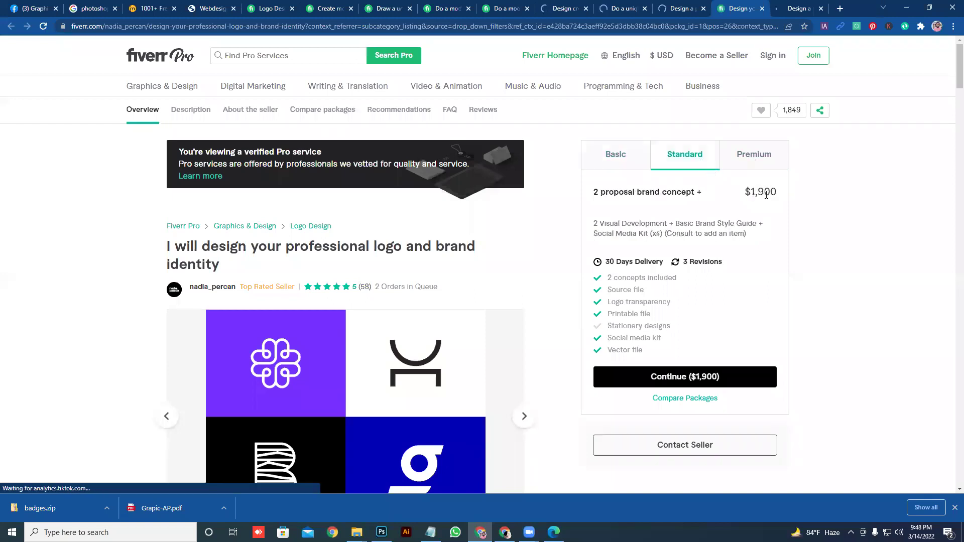
{"action": "left_click", "coordinate": [610, 159]}
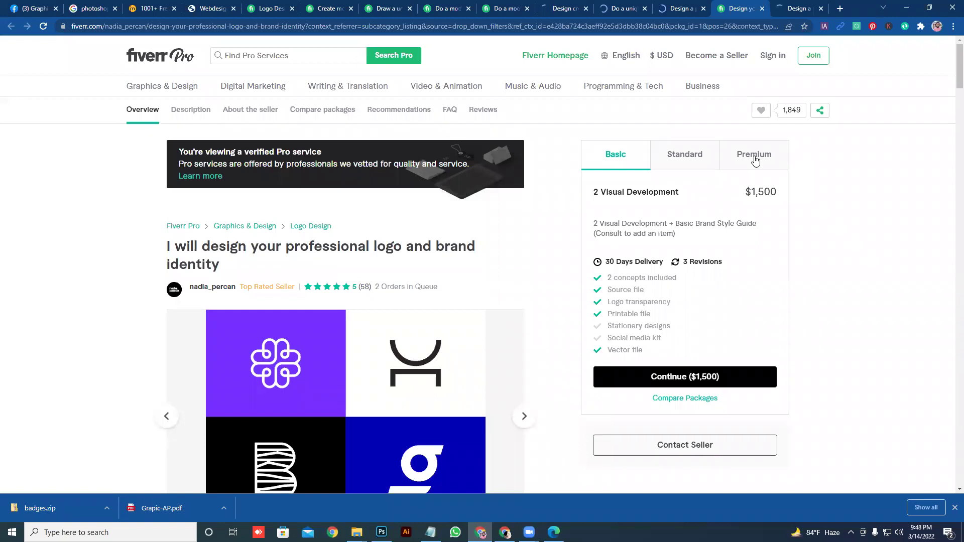
Step: Check the brand identity gig's seller details, close it, and scroll to the timeless logo gig's About The Seller section
{"action": "left_click", "coordinate": [224, 288]}
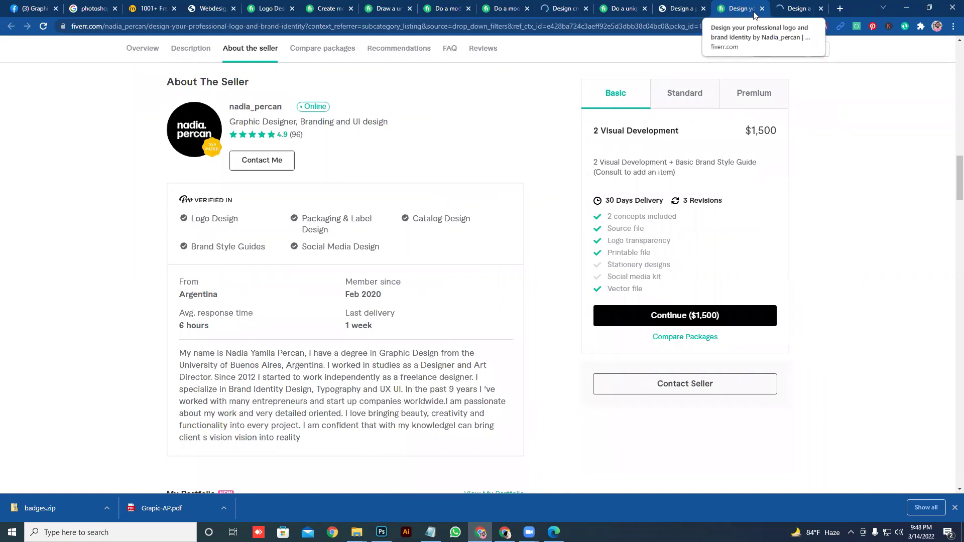
{"action": "key", "text": "ctrl+w"}
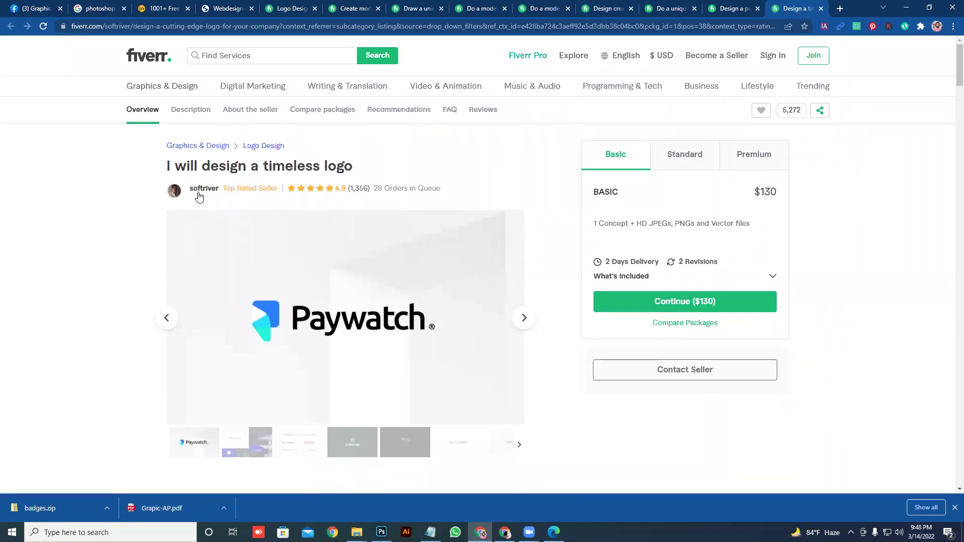
{"action": "scroll", "coordinate": [292, 298], "scroll_direction": "down", "scroll_amount": 15}
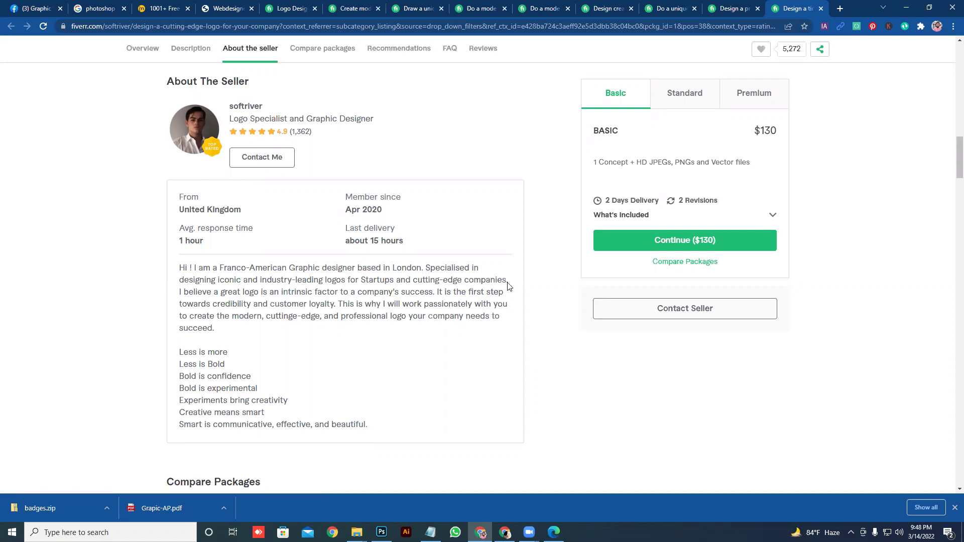
Step: Close the timeless logo gig and open the full profile of the professional, high quality logo gig's seller
{"action": "left_click", "coordinate": [821, 9]}
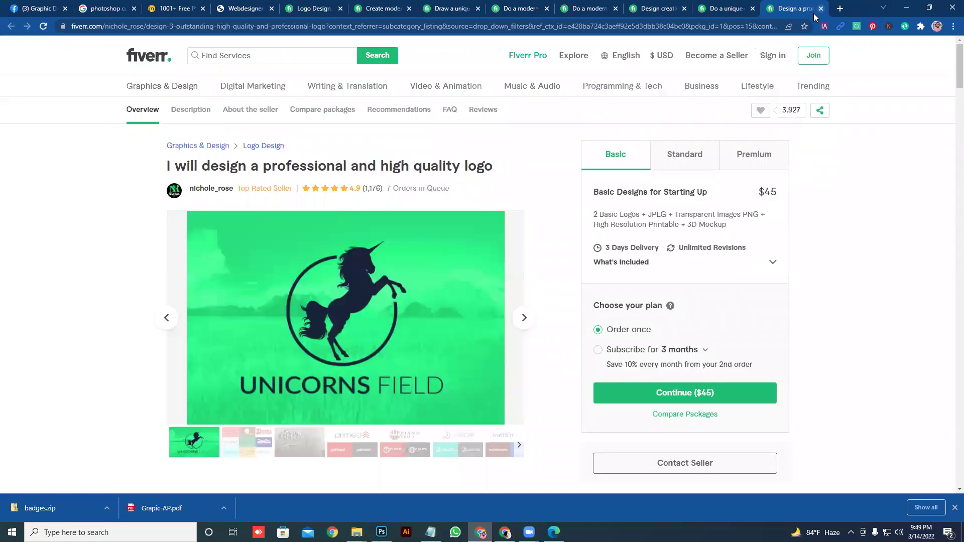
{"action": "left_click", "coordinate": [210, 195]}
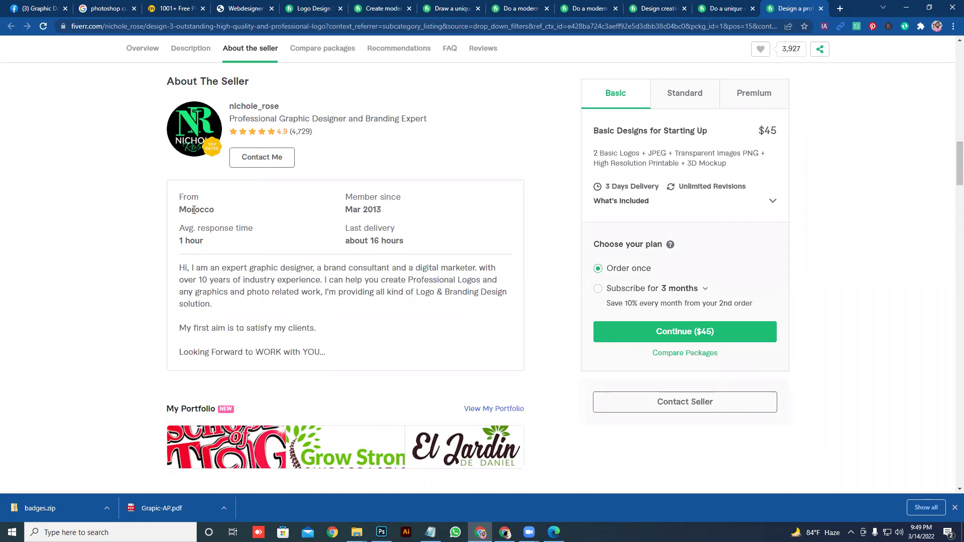
{"action": "left_click", "coordinate": [233, 107]}
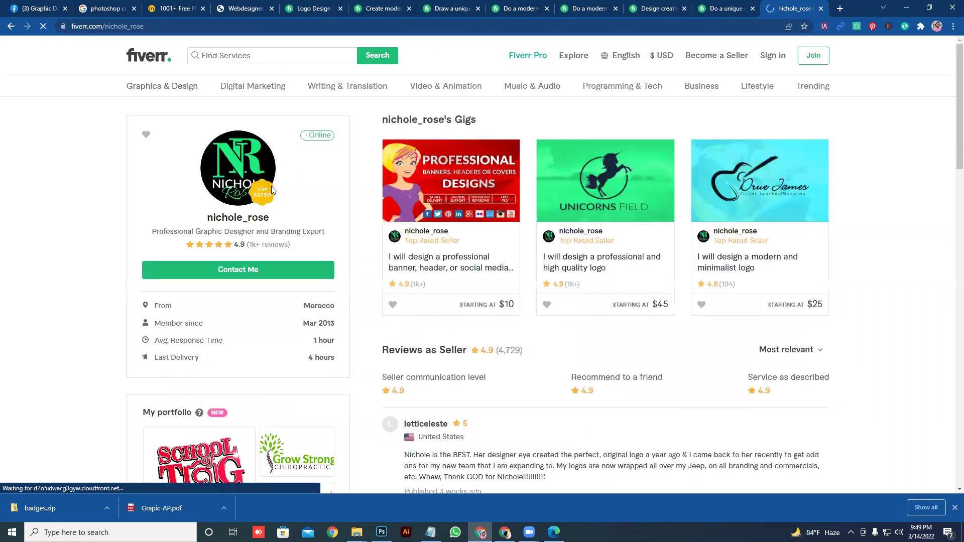
Step: Open the Unicorns Field, banner design and modern minimalist logo gigs in new tabs
{"action": "right_click", "coordinate": [640, 191]}
{"action": "left_click", "coordinate": [652, 197]}
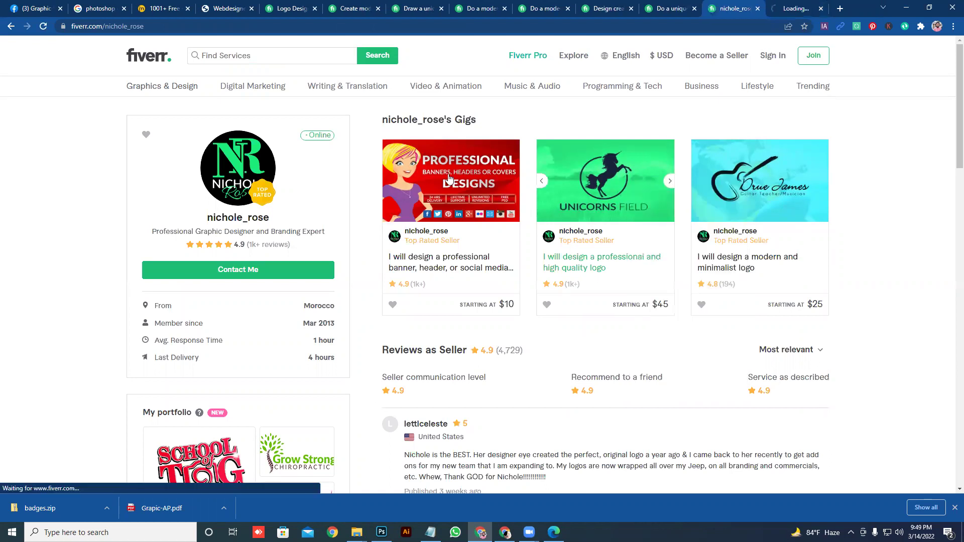
{"action": "right_click", "coordinate": [450, 179]}
{"action": "left_click", "coordinate": [463, 185]}
{"action": "right_click", "coordinate": [704, 186]}
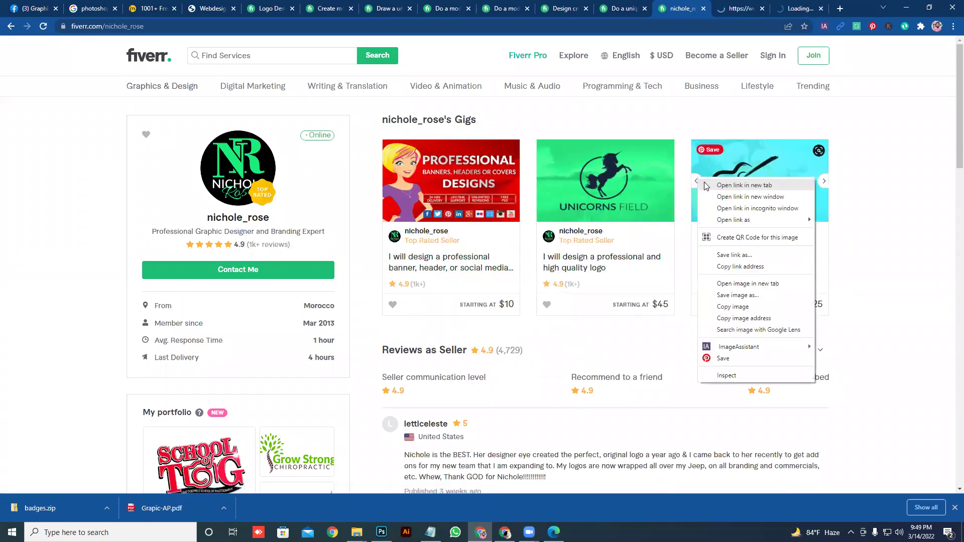
{"action": "left_click", "coordinate": [704, 186]}
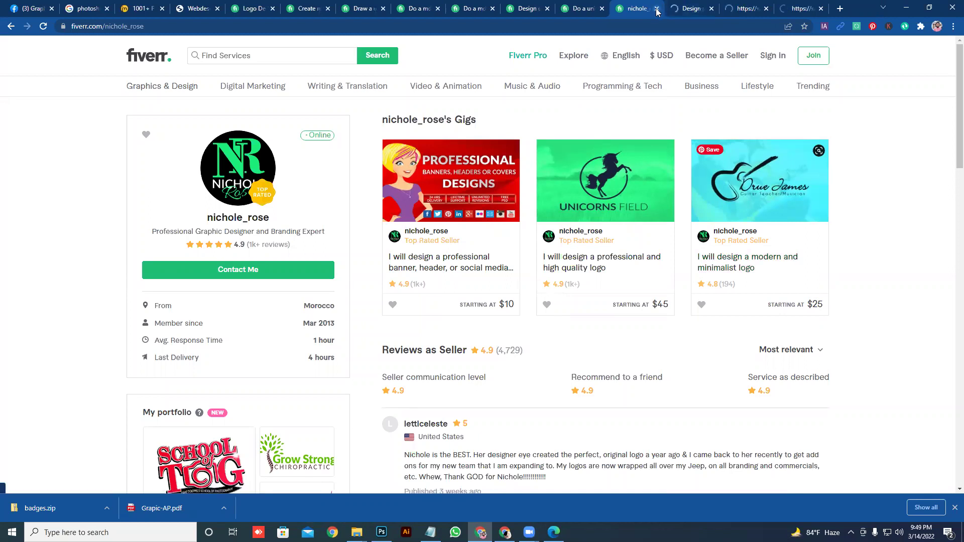
Step: Close the seller's profile tab and compare the unicorn logo gig's Standard and Premium packages
{"action": "key", "text": "ctrl+Tab"}
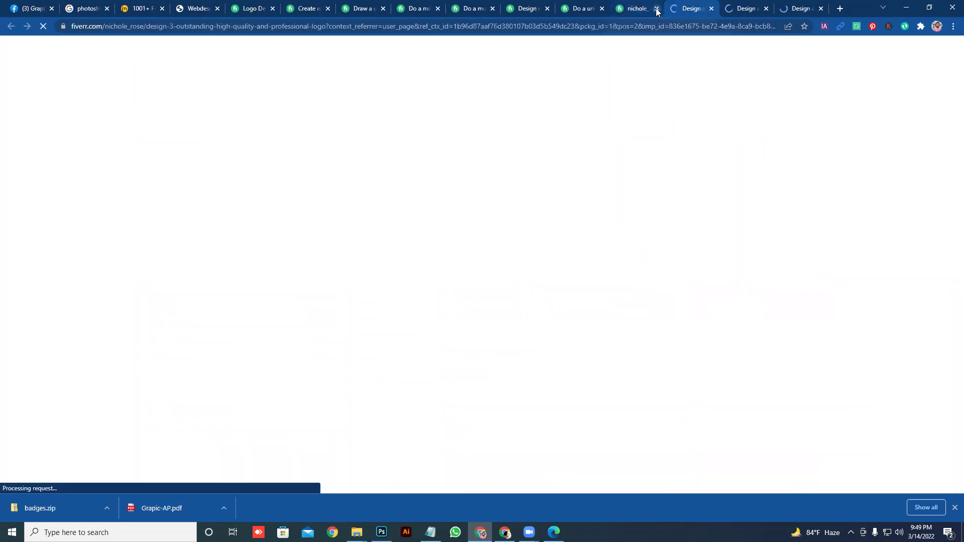
{"action": "left_click", "coordinate": [656, 8]}
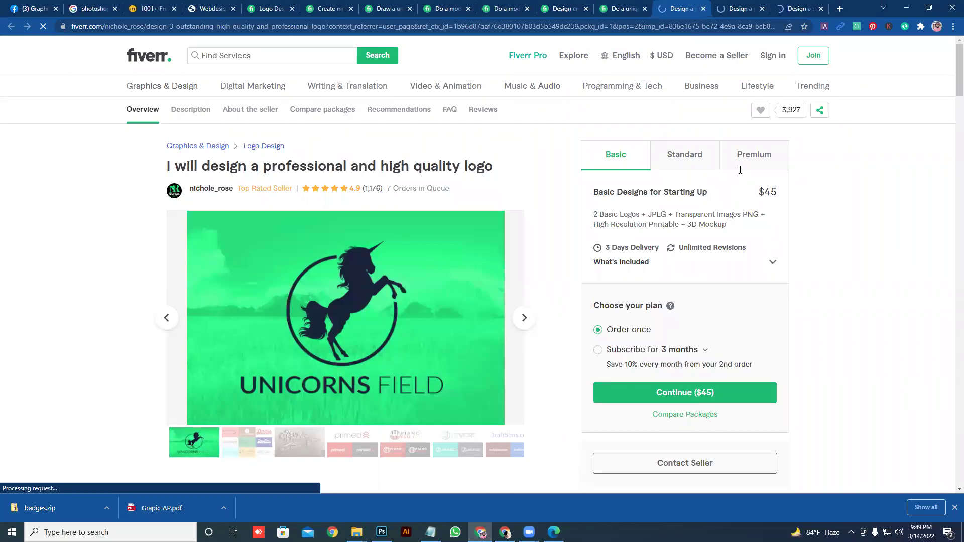
{"action": "left_click", "coordinate": [693, 162]}
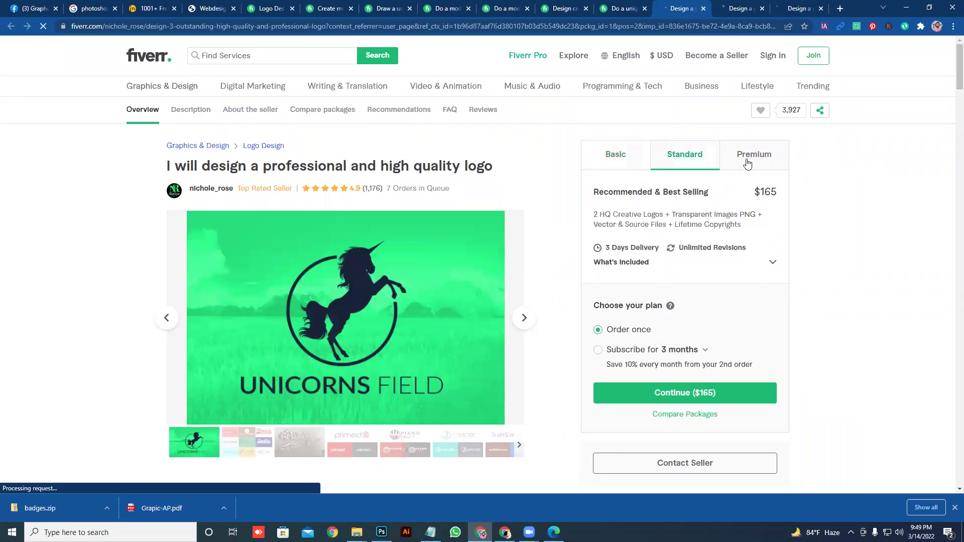
{"action": "left_click", "coordinate": [748, 161]}
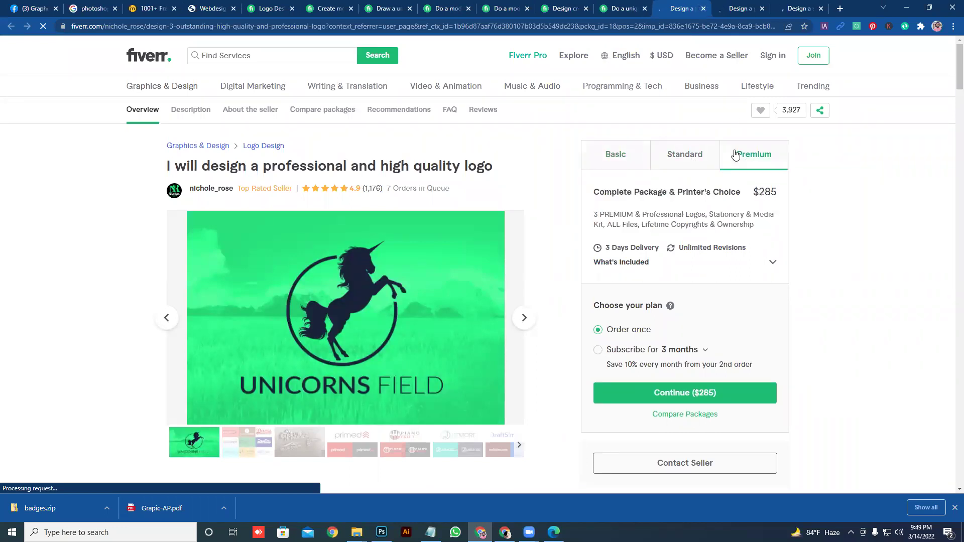
Step: Close the unicorn logo, banner design and minimalist logo gig tabs
{"action": "left_click", "coordinate": [703, 8]}
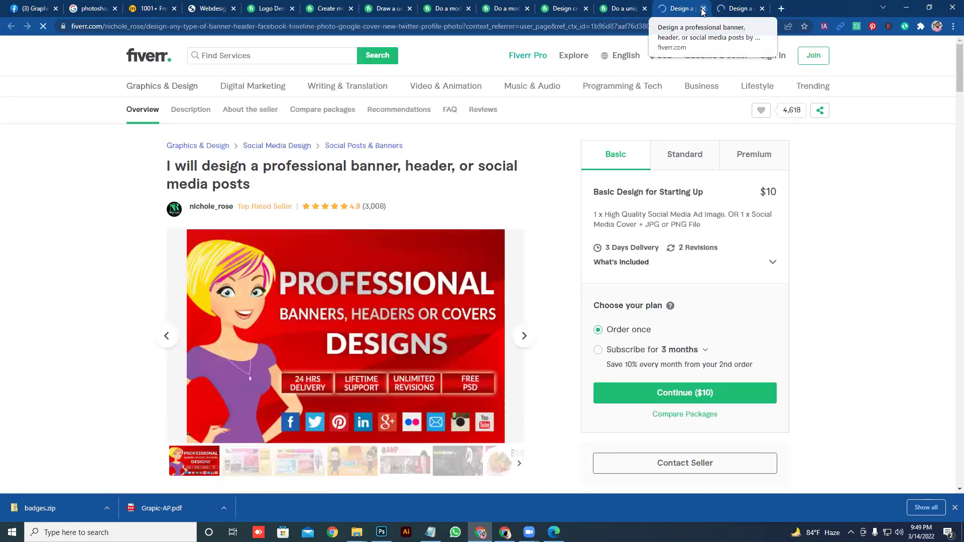
{"action": "left_click", "coordinate": [703, 9]}
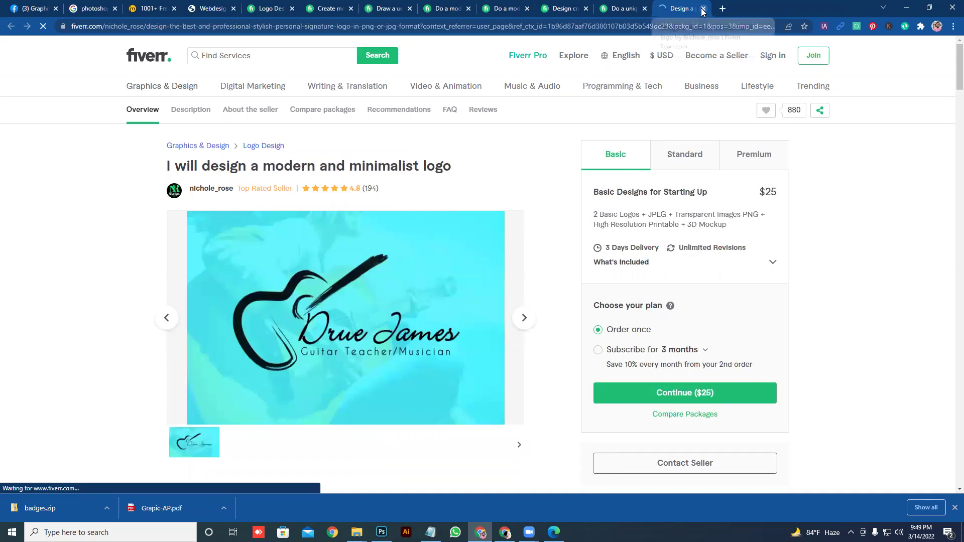
{"action": "left_click", "coordinate": [703, 8]}
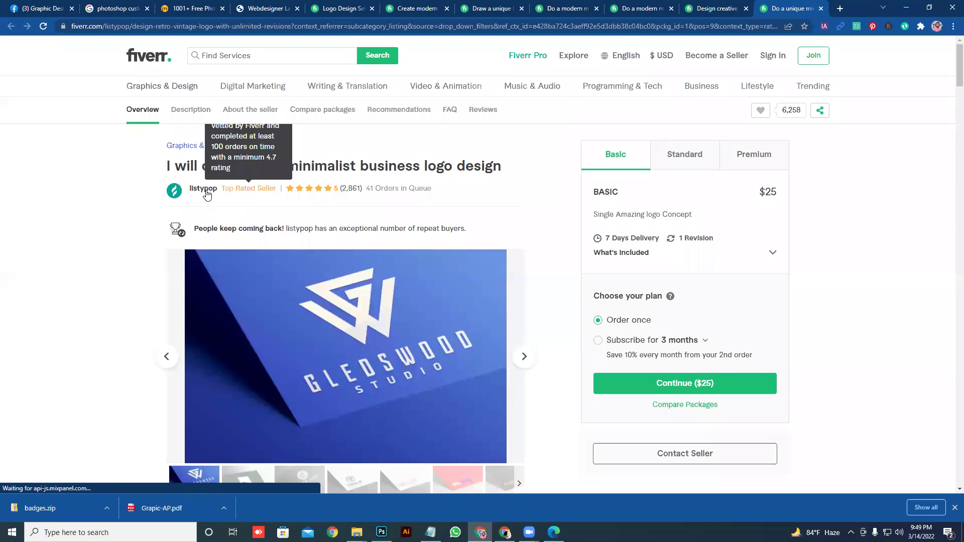
{"action": "left_click", "coordinate": [207, 190]}
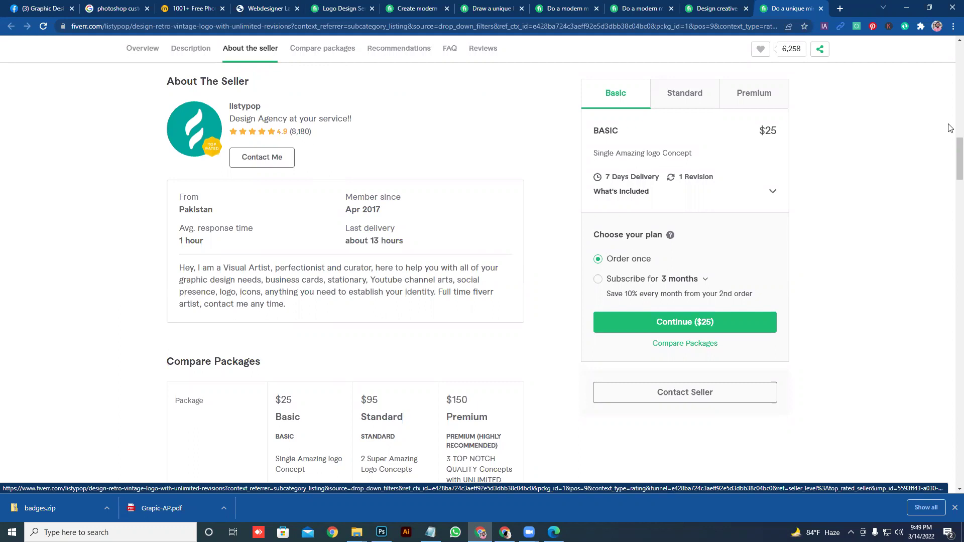
{"action": "left_click", "coordinate": [951, 78]}
{"action": "scroll", "coordinate": [500, 189], "scroll_direction": "up", "scroll_amount": 10}
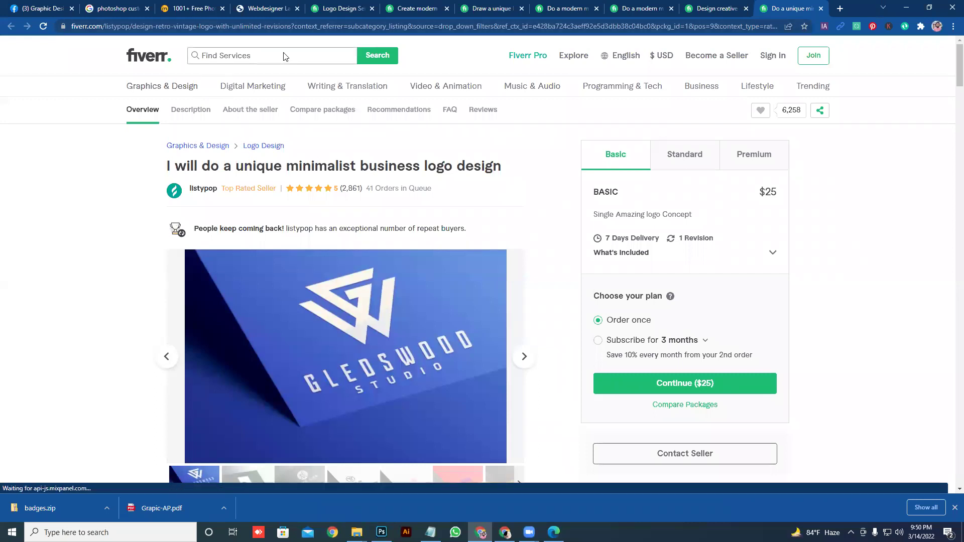
Step: Browse the Top Rated Logo Design cards and open the $15 'I will design creative minimal logo' gig
{"action": "left_click", "coordinate": [350, 9]}
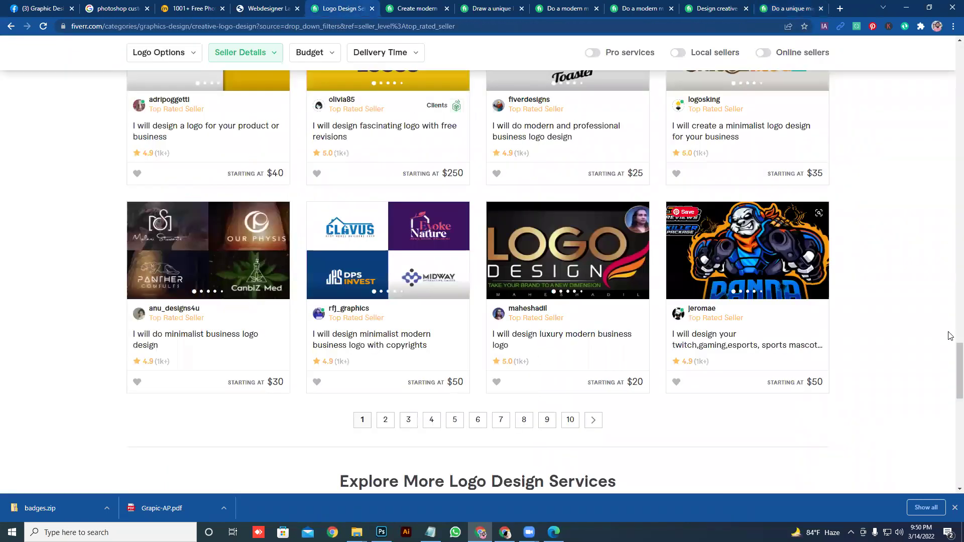
{"action": "left_click_drag", "start_coordinate": [949, 347], "coordinate": [950, 51]}
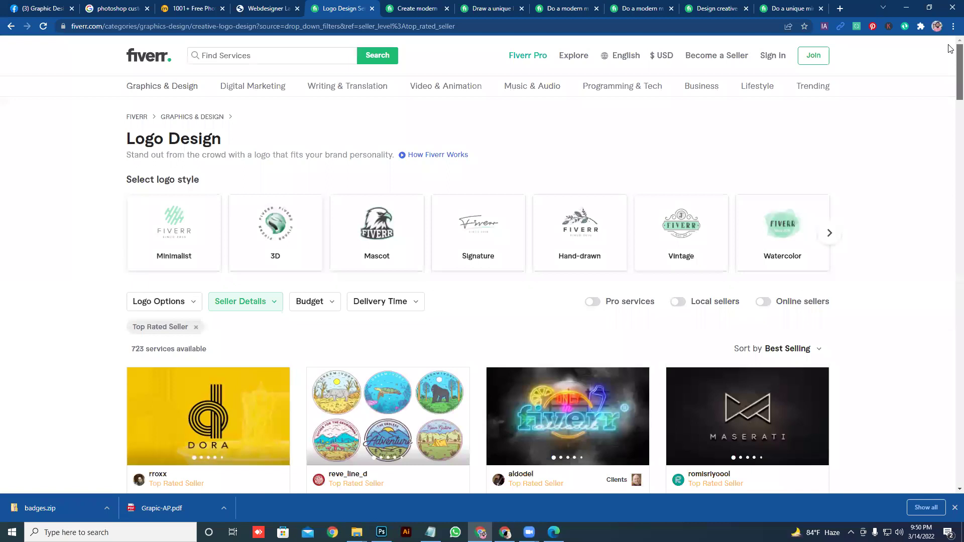
{"action": "scroll", "coordinate": [122, 261], "scroll_direction": "down", "scroll_amount": 4}
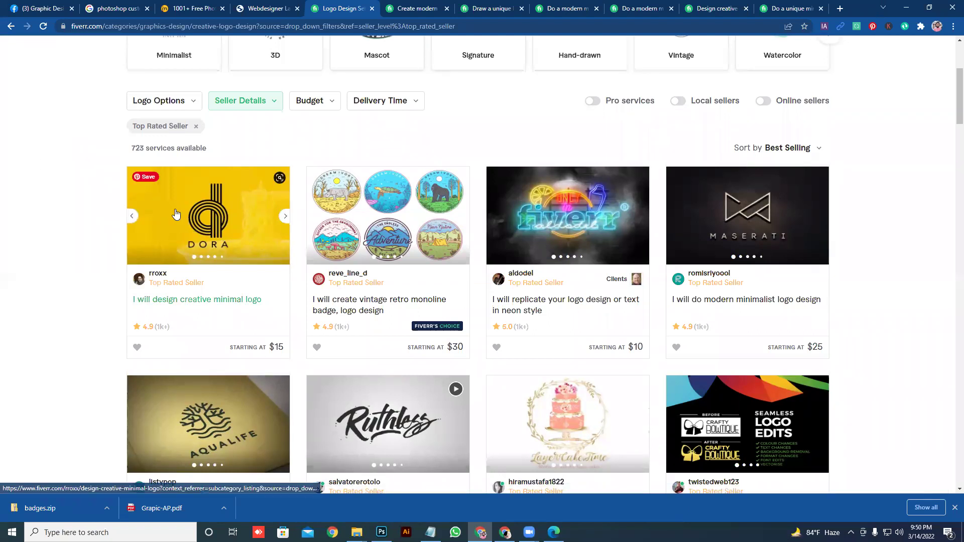
{"action": "scroll", "coordinate": [234, 119], "scroll_direction": "up", "scroll_amount": 1}
{"action": "scroll", "coordinate": [234, 120], "scroll_direction": "up", "scroll_amount": 3}
{"action": "scroll", "coordinate": [178, 198], "scroll_direction": "down", "scroll_amount": 5}
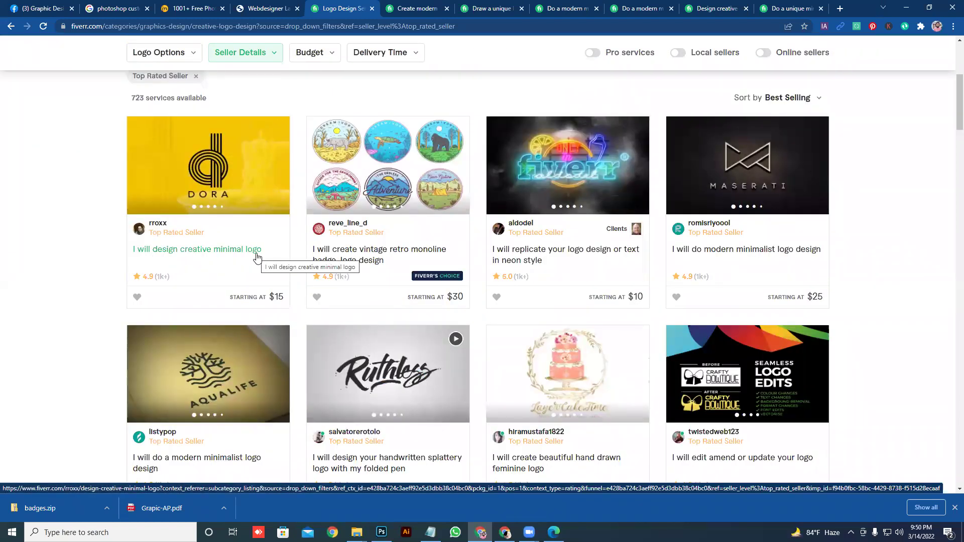
{"action": "scroll", "coordinate": [219, 245], "scroll_direction": "up", "scroll_amount": 5}
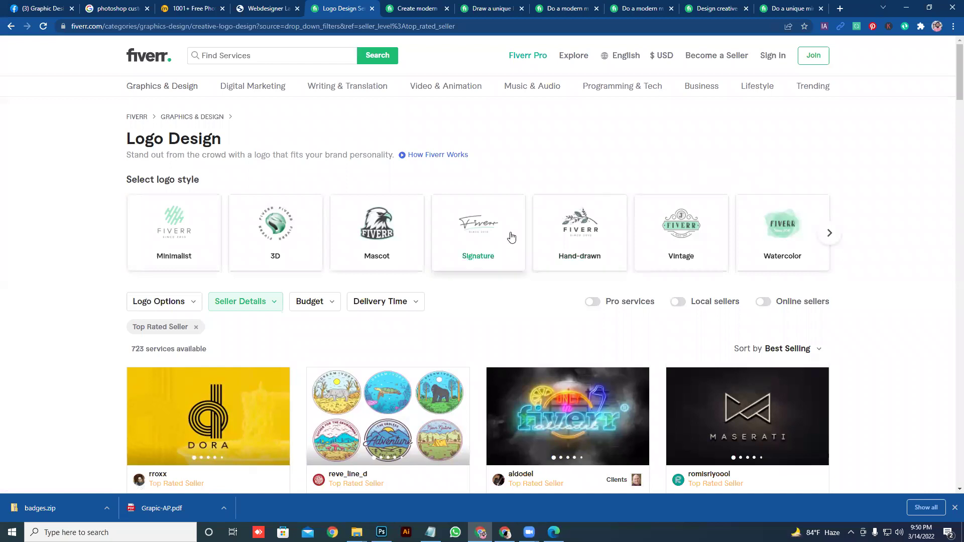
{"action": "scroll", "coordinate": [489, 223], "scroll_direction": "down", "scroll_amount": 4}
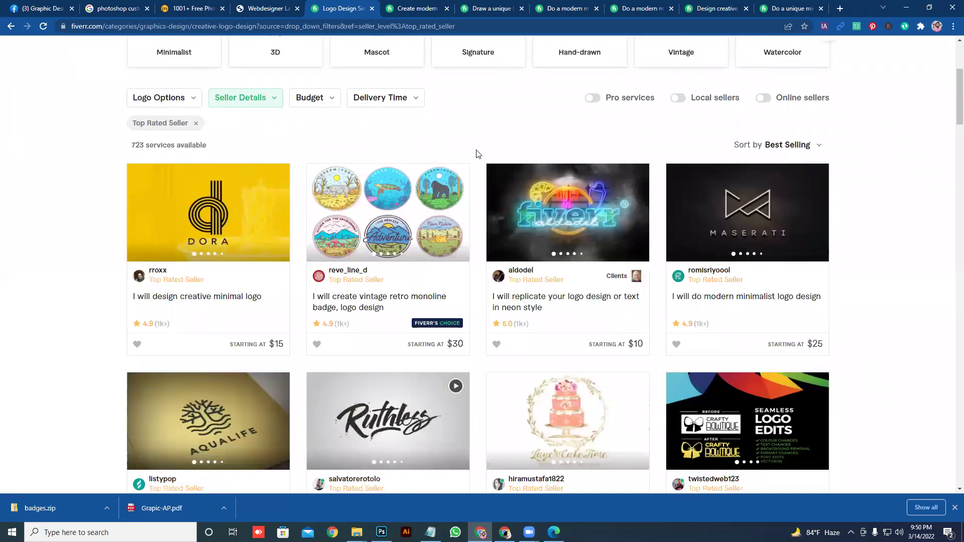
{"action": "scroll", "coordinate": [480, 152], "scroll_direction": "down", "scroll_amount": 6}
{"action": "scroll", "coordinate": [376, 118], "scroll_direction": "up", "scroll_amount": 1}
{"action": "scroll", "coordinate": [376, 118], "scroll_direction": "down", "scroll_amount": 4}
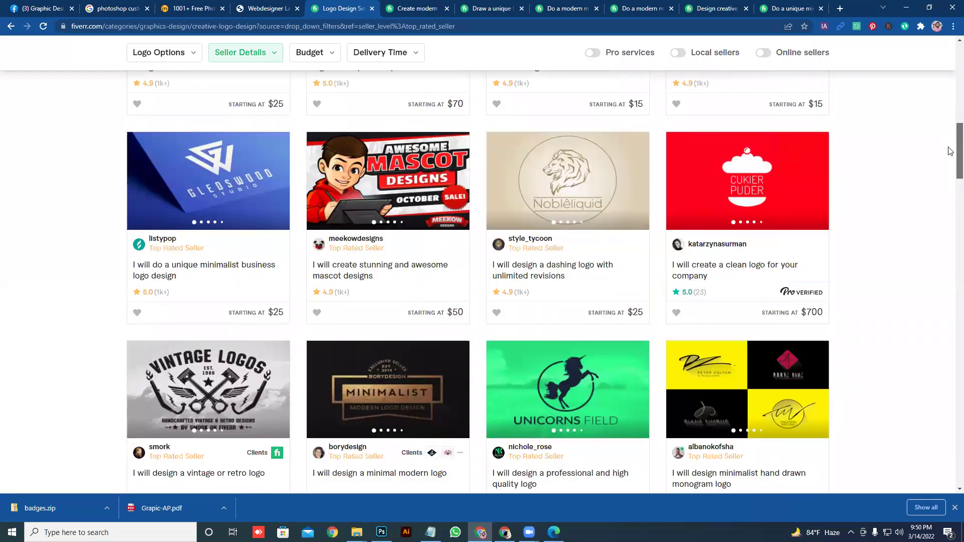
{"action": "scroll", "coordinate": [951, 151], "scroll_direction": "up", "scroll_amount": 4}
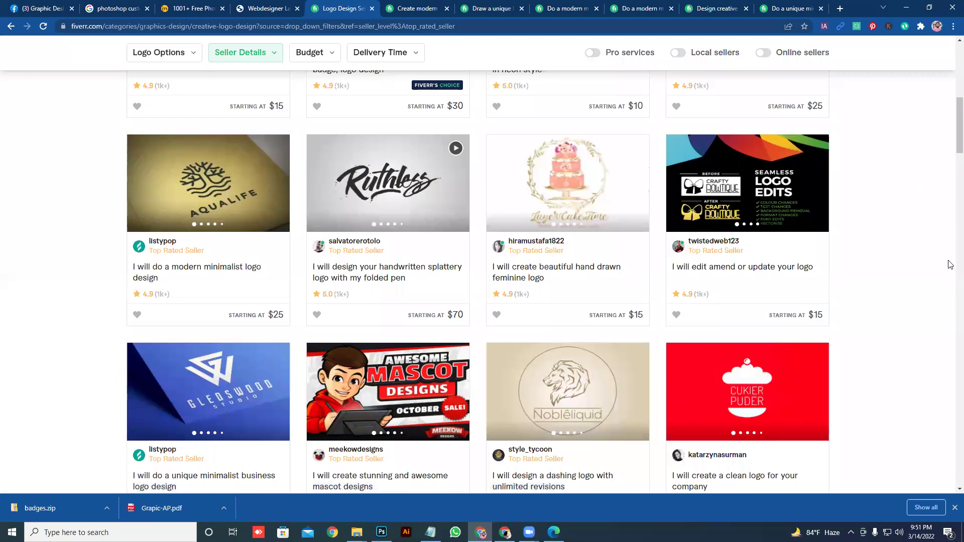
{"action": "scroll", "coordinate": [951, 121], "scroll_direction": "up", "scroll_amount": 12}
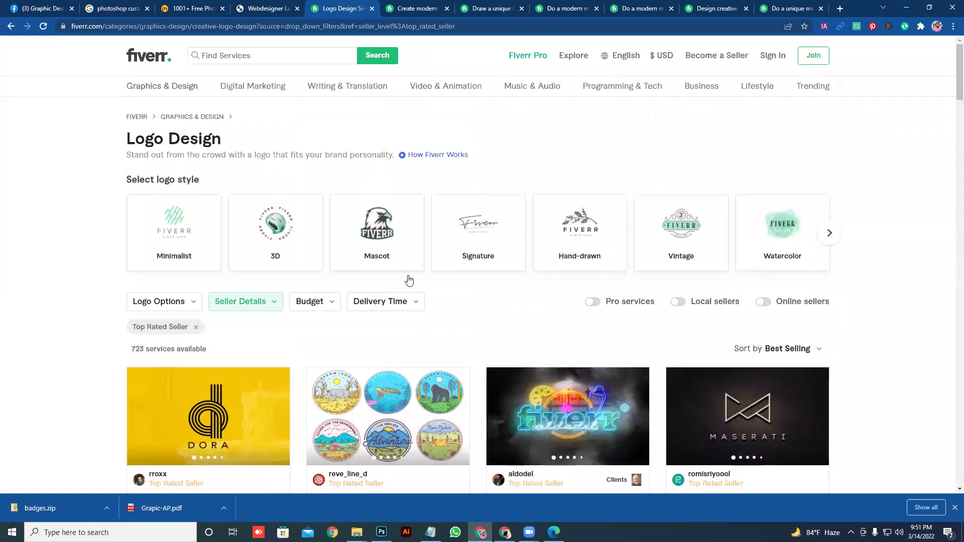
{"action": "scroll", "coordinate": [185, 341], "scroll_direction": "down", "scroll_amount": 3}
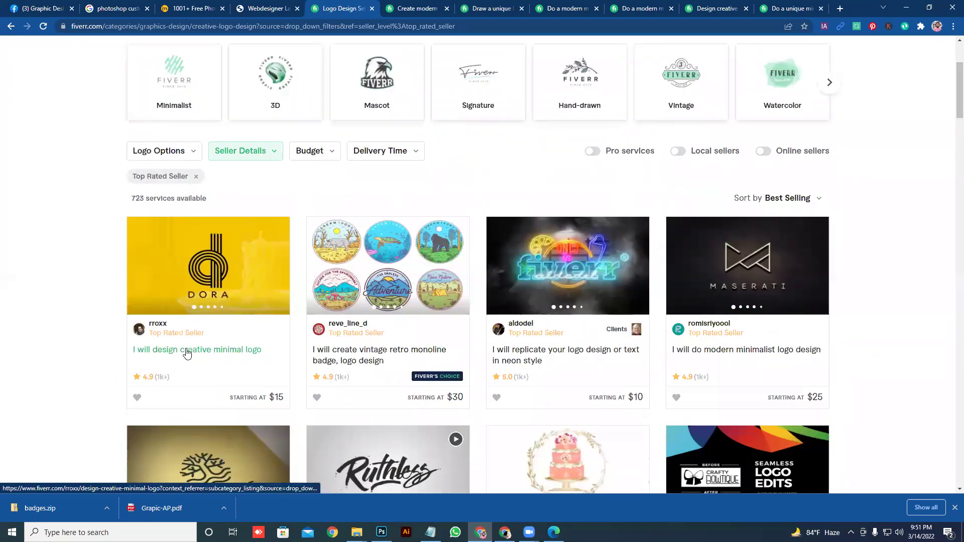
{"action": "scroll", "coordinate": [187, 353], "scroll_direction": "up", "scroll_amount": 3}
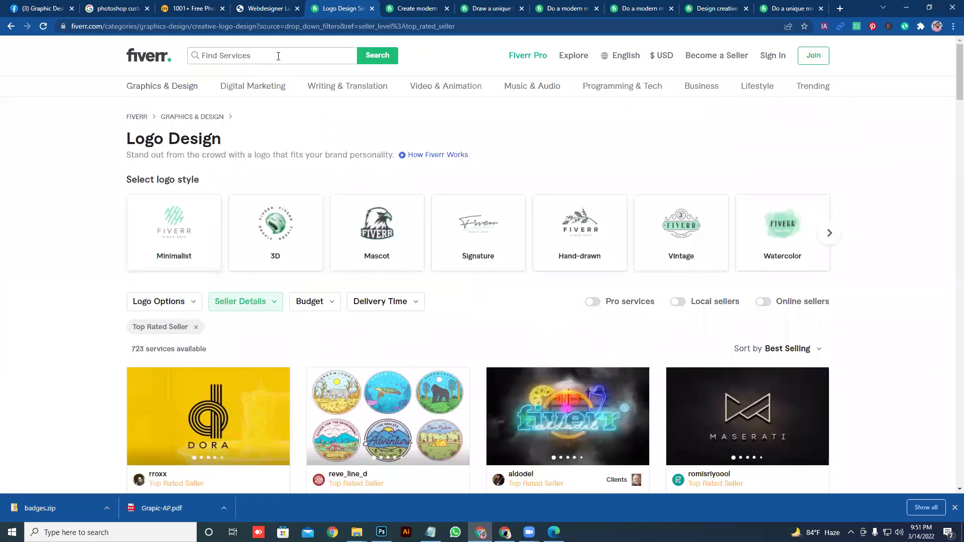
{"action": "scroll", "coordinate": [271, 112], "scroll_direction": "down", "scroll_amount": 4}
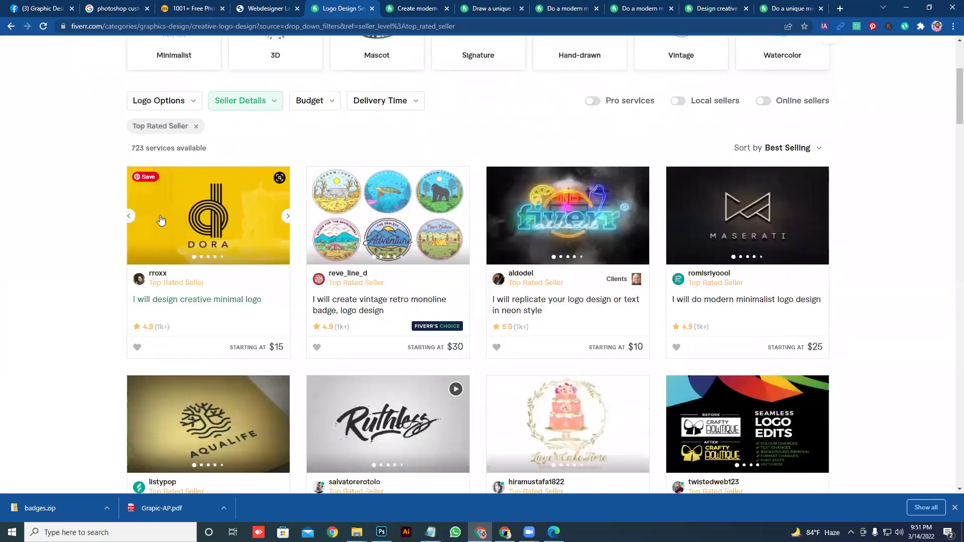
{"action": "left_click", "coordinate": [182, 218]}
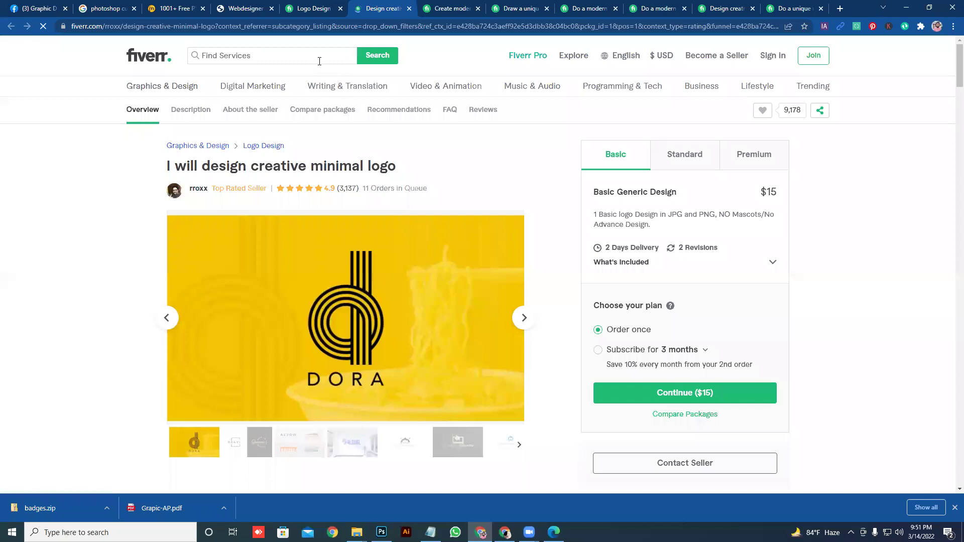
{"action": "double_click", "coordinate": [369, 166]}
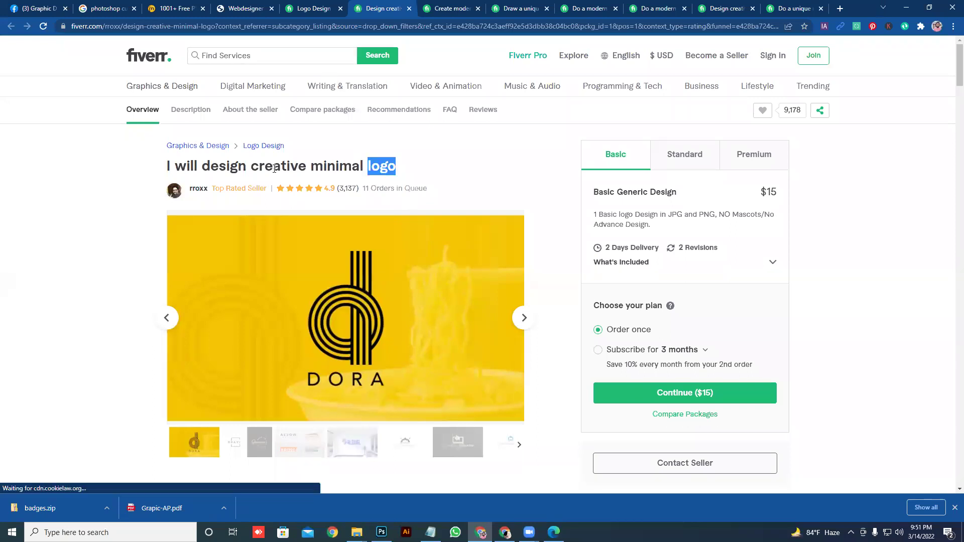
{"action": "left_click_drag", "start_coordinate": [241, 168], "coordinate": [314, 172]}
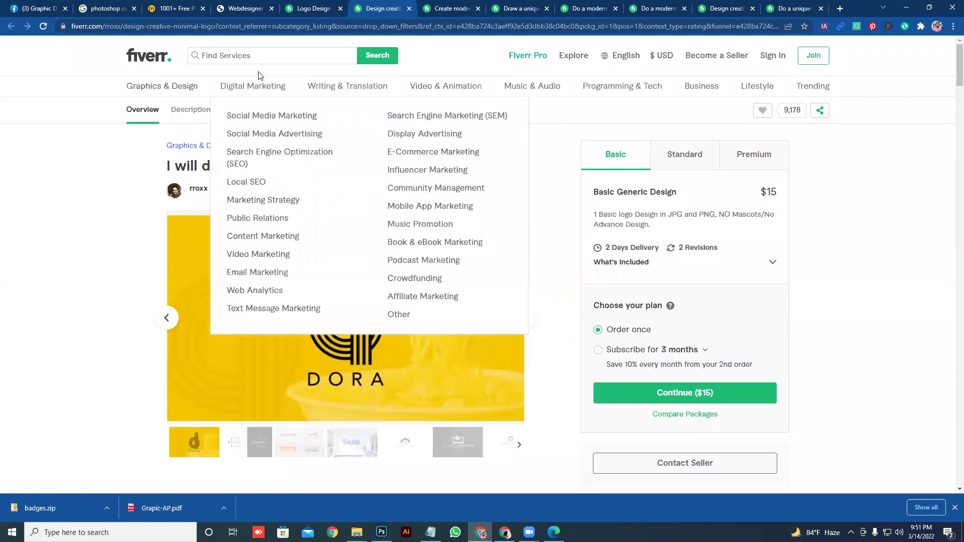
{"action": "left_click", "coordinate": [64, 127]}
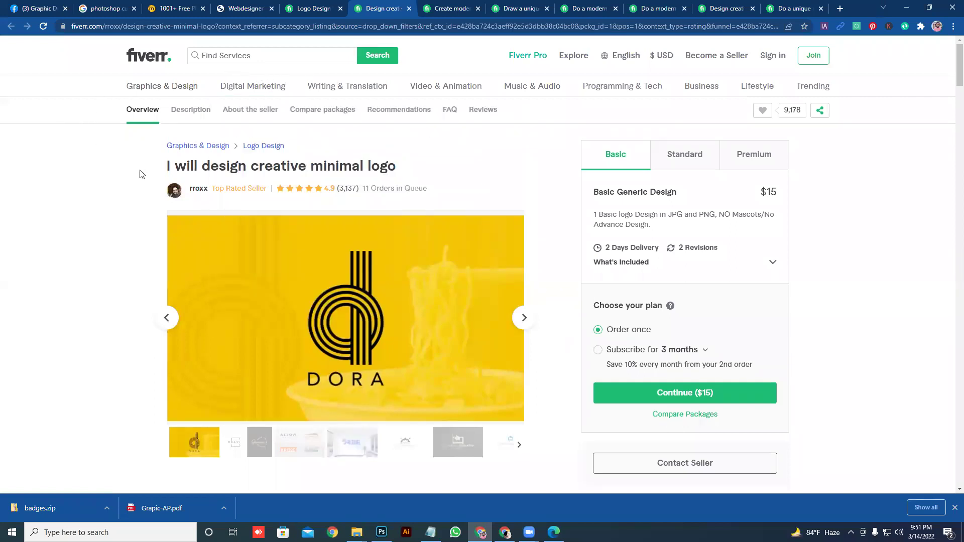
{"action": "scroll", "coordinate": [142, 174], "scroll_direction": "down", "scroll_amount": 5}
{"action": "scroll", "coordinate": [151, 153], "scroll_direction": "up", "scroll_amount": 4}
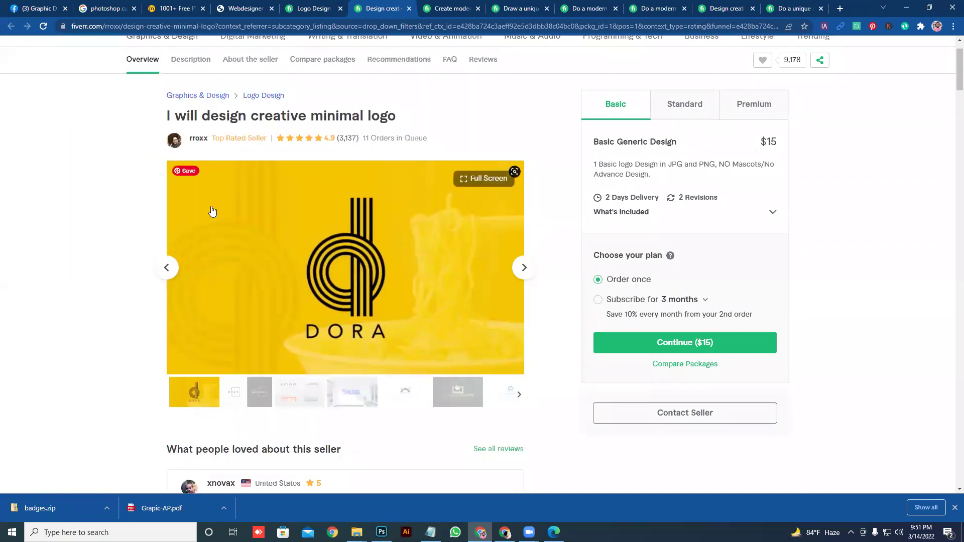
{"action": "scroll", "coordinate": [211, 211], "scroll_direction": "down", "scroll_amount": 15}
{"action": "scroll", "coordinate": [198, 232], "scroll_direction": "down", "scroll_amount": 20}
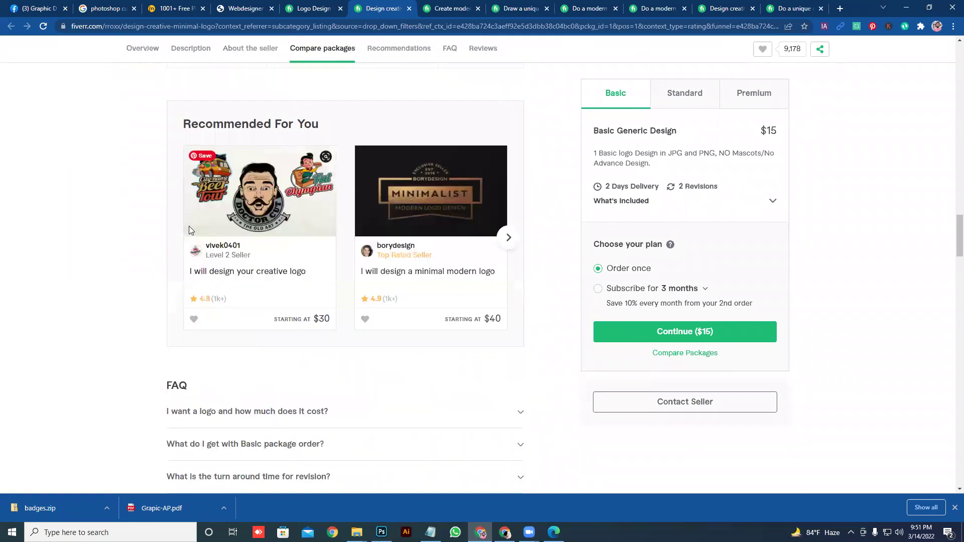
{"action": "scroll", "coordinate": [167, 247], "scroll_direction": "down", "scroll_amount": 12}
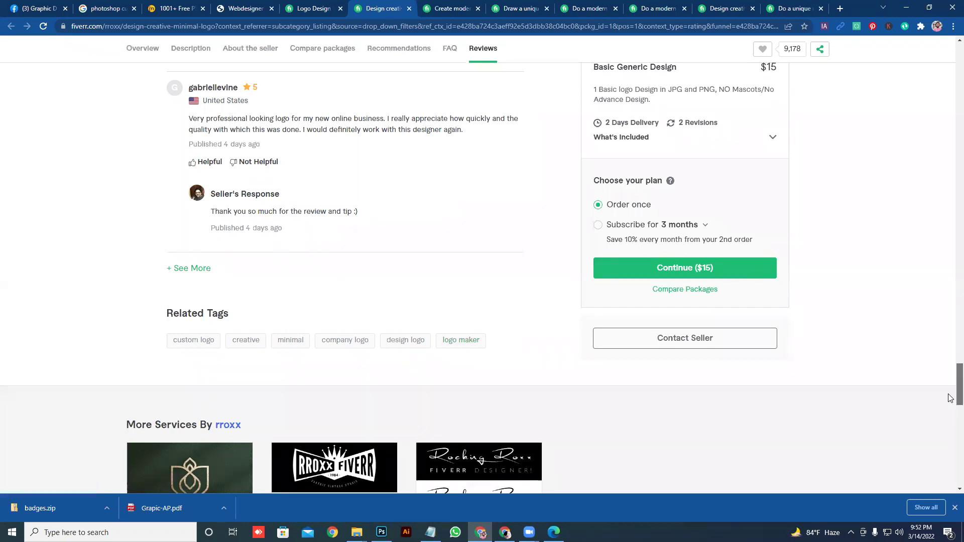
{"action": "scroll", "coordinate": [951, 393], "scroll_direction": "up", "scroll_amount": 1}
{"action": "left_click_drag", "start_coordinate": [950, 394], "coordinate": [951, 69]}
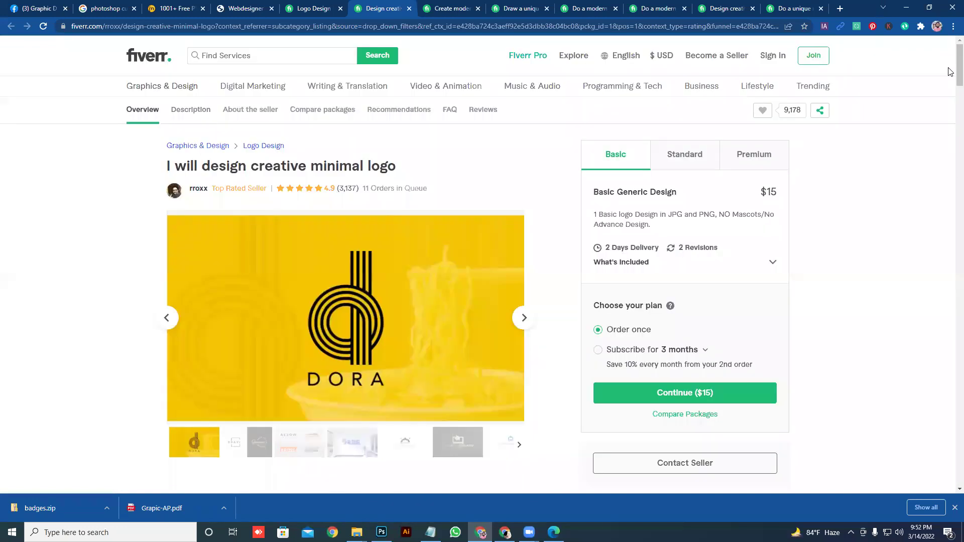
{"action": "mouse_move", "coordinate": [452, 285]}
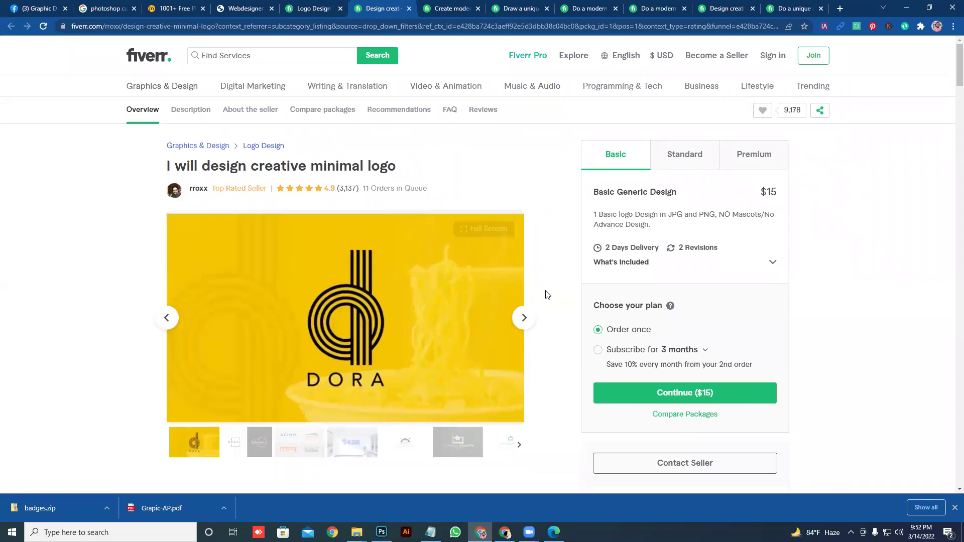
Step: Read the creative minimal logo gig's About This Gig description and seller details, then scroll back up
{"action": "scroll", "coordinate": [545, 295], "scroll_direction": "down", "scroll_amount": 2}
{"action": "scroll", "coordinate": [480, 231], "scroll_direction": "down", "scroll_amount": 4}
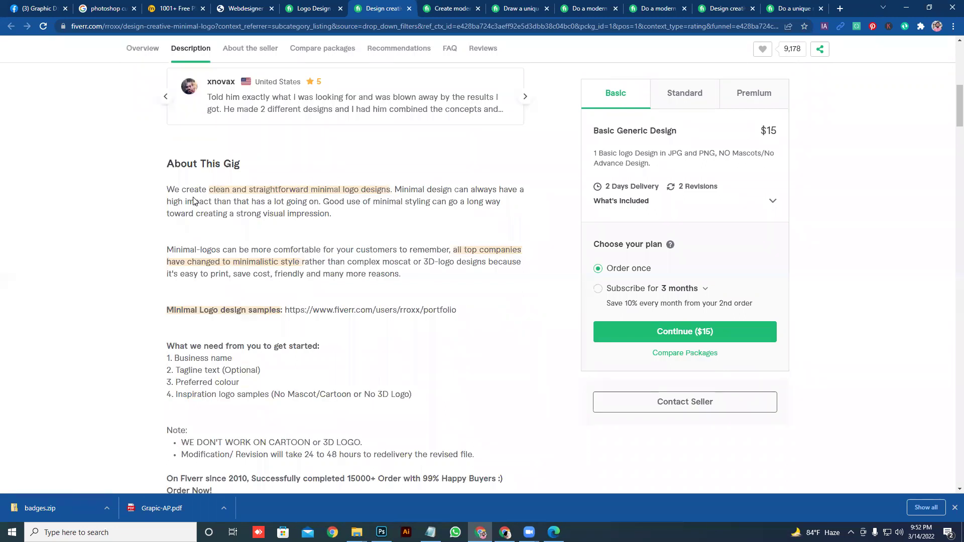
{"action": "left_click_drag", "start_coordinate": [198, 190], "coordinate": [361, 431]}
{"action": "scroll", "coordinate": [362, 417], "scroll_direction": "down", "scroll_amount": 3}
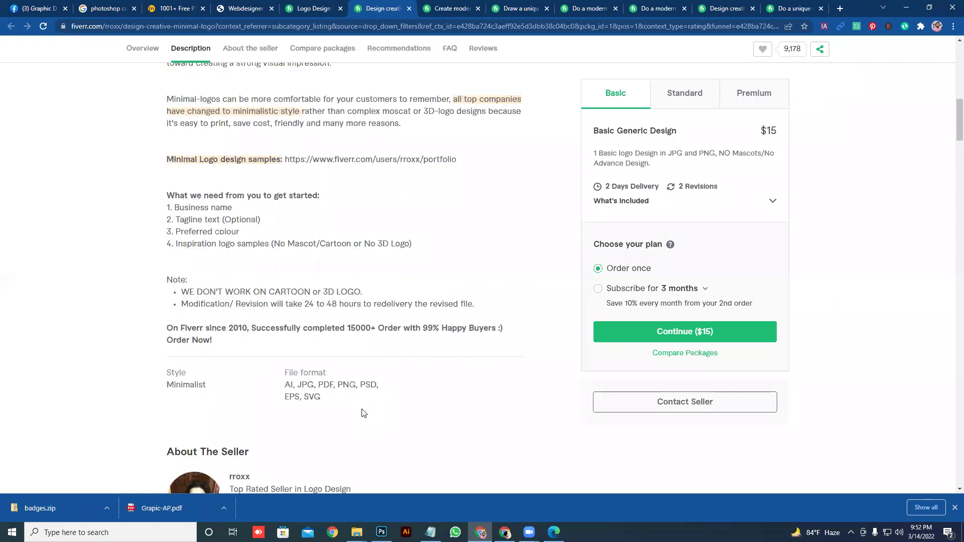
{"action": "scroll", "coordinate": [240, 287], "scroll_direction": "up", "scroll_amount": 2}
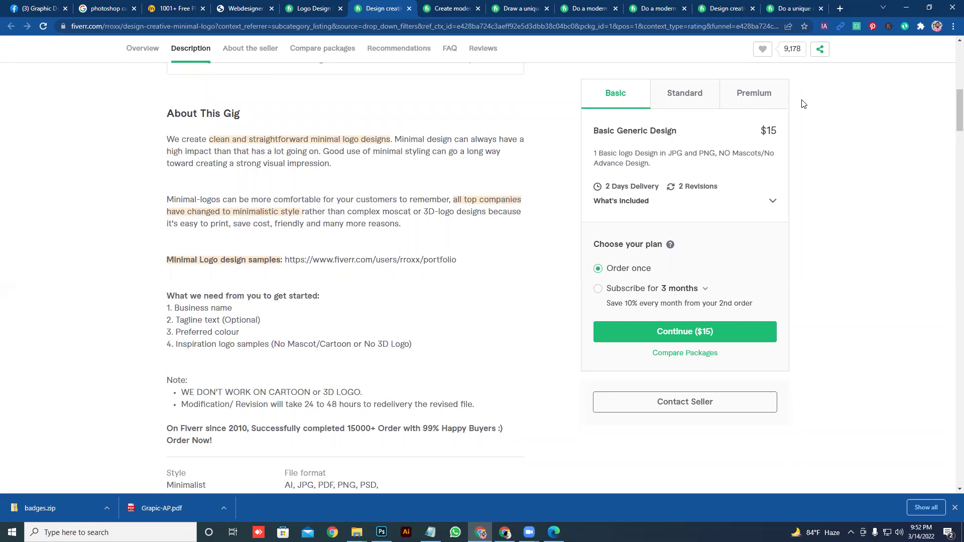
{"action": "scroll", "coordinate": [316, 208], "scroll_direction": "down", "scroll_amount": 6}
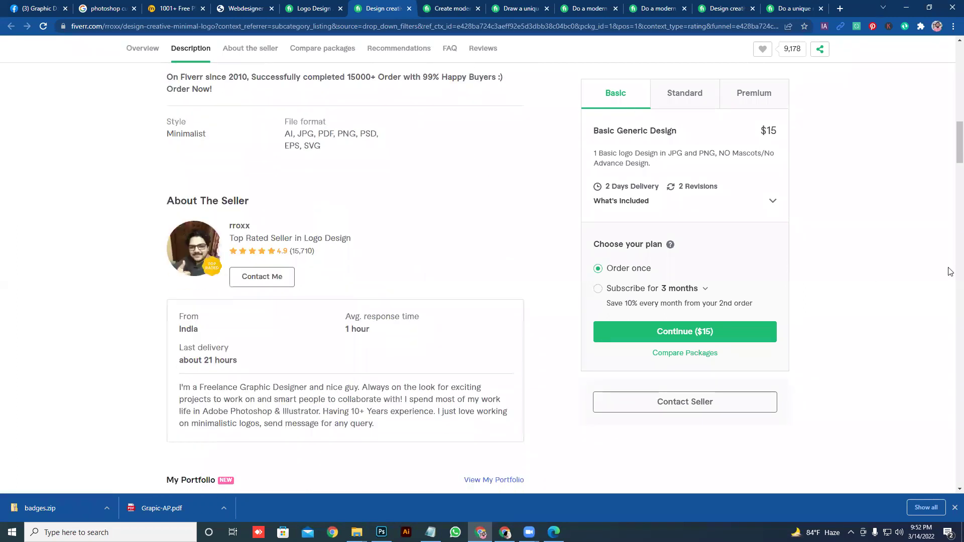
{"action": "left_click_drag", "start_coordinate": [959, 151], "coordinate": [959, 70]}
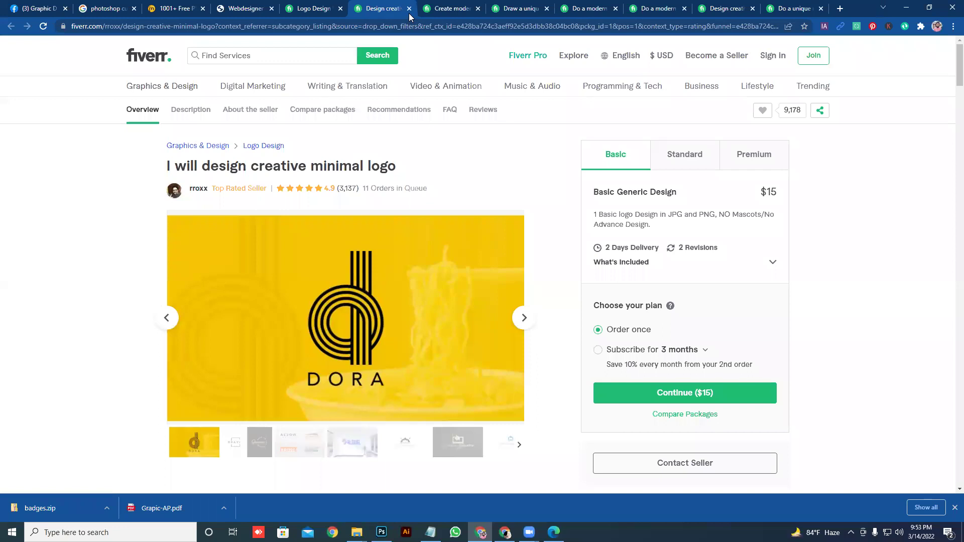
Step: Remove the Top Rated Seller filter and turn on Online sellers, narrowing Logo Design to 17,149 services
{"action": "left_click", "coordinate": [316, 7]}
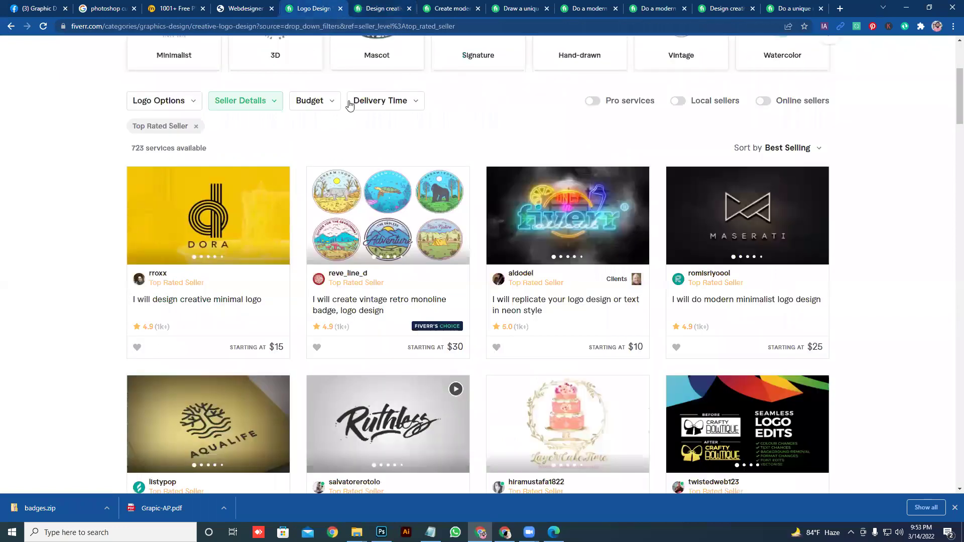
{"action": "left_click", "coordinate": [197, 128]}
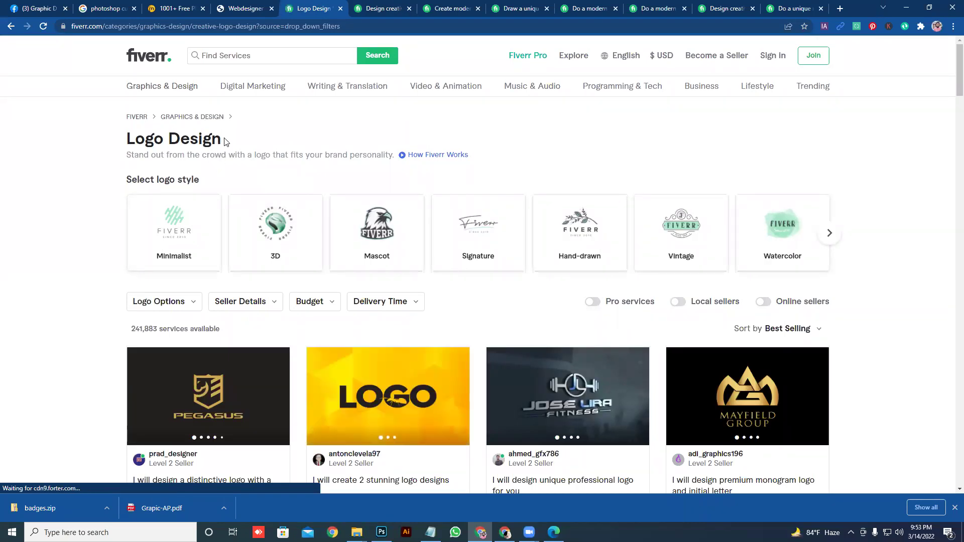
{"action": "left_click_drag", "start_coordinate": [222, 142], "coordinate": [178, 142]}
{"action": "left_click", "coordinate": [172, 140]}
{"action": "double_click", "coordinate": [226, 145]}
{"action": "left_click", "coordinate": [225, 164]}
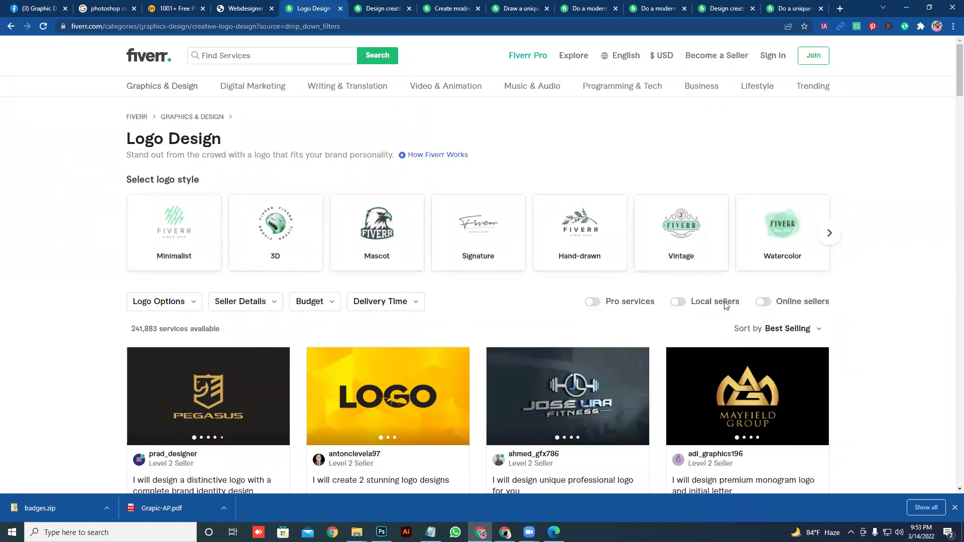
{"action": "left_click", "coordinate": [763, 303]}
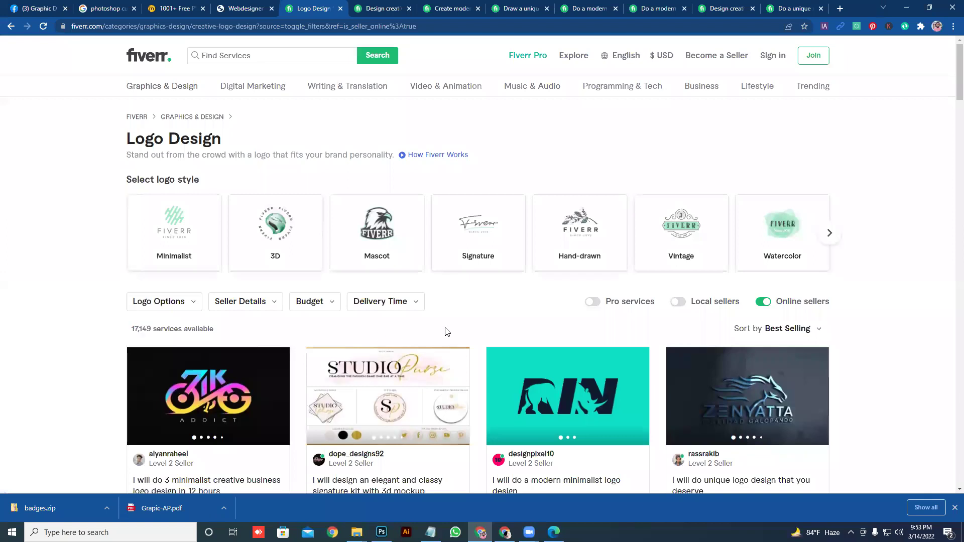
Step: Open the 'simple and minimalist logo' gig in a background tab, check it, and keep browsing the listings
{"action": "scroll", "coordinate": [447, 323], "scroll_direction": "down", "scroll_amount": 6}
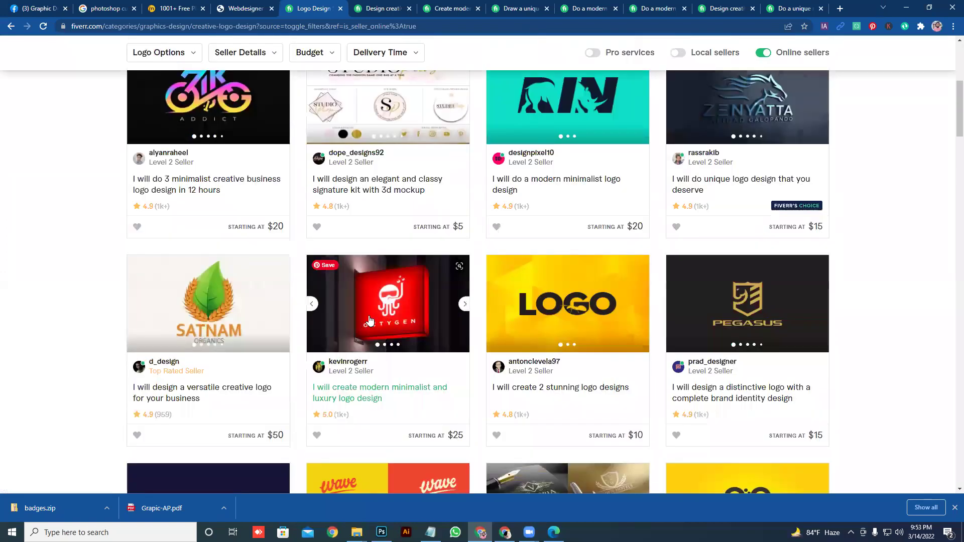
{"action": "scroll", "coordinate": [314, 318], "scroll_direction": "down", "scroll_amount": 10}
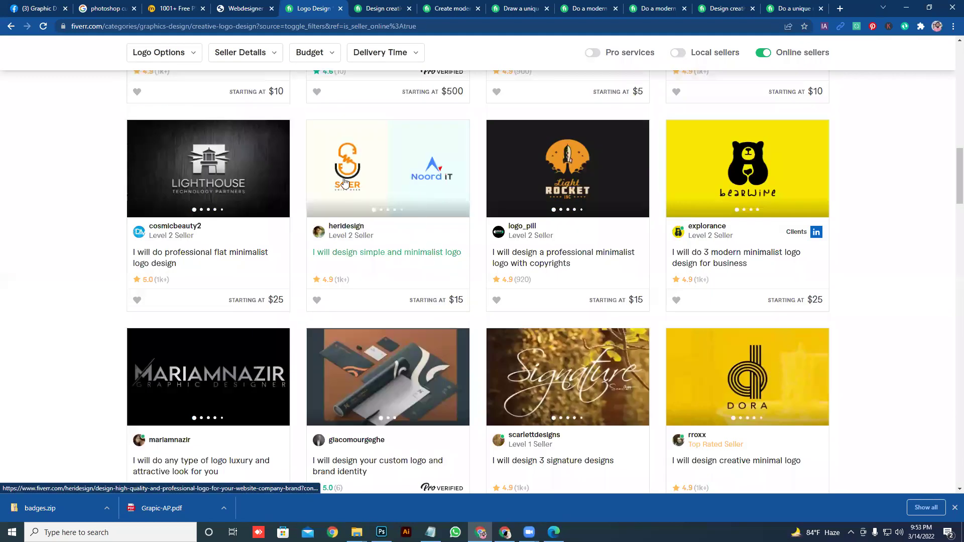
{"action": "middle_click", "coordinate": [340, 176]}
{"action": "scroll", "coordinate": [301, 187], "scroll_direction": "down", "scroll_amount": 9}
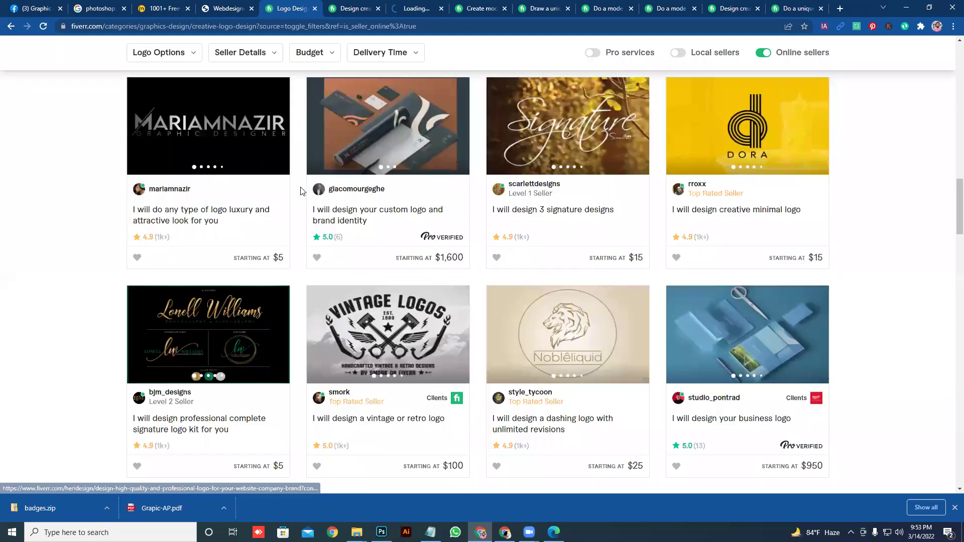
{"action": "scroll", "coordinate": [297, 189], "scroll_direction": "down", "scroll_amount": 3}
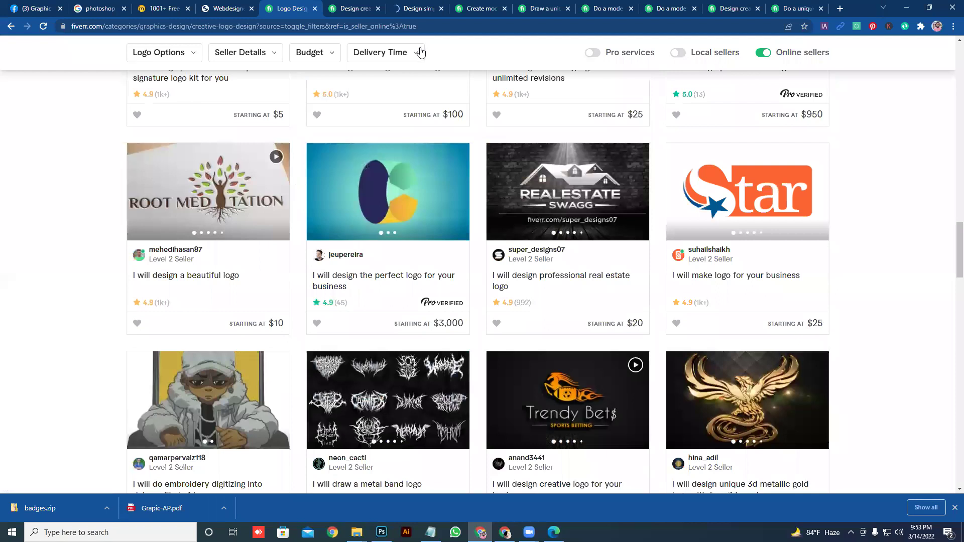
{"action": "left_click", "coordinate": [416, 11]}
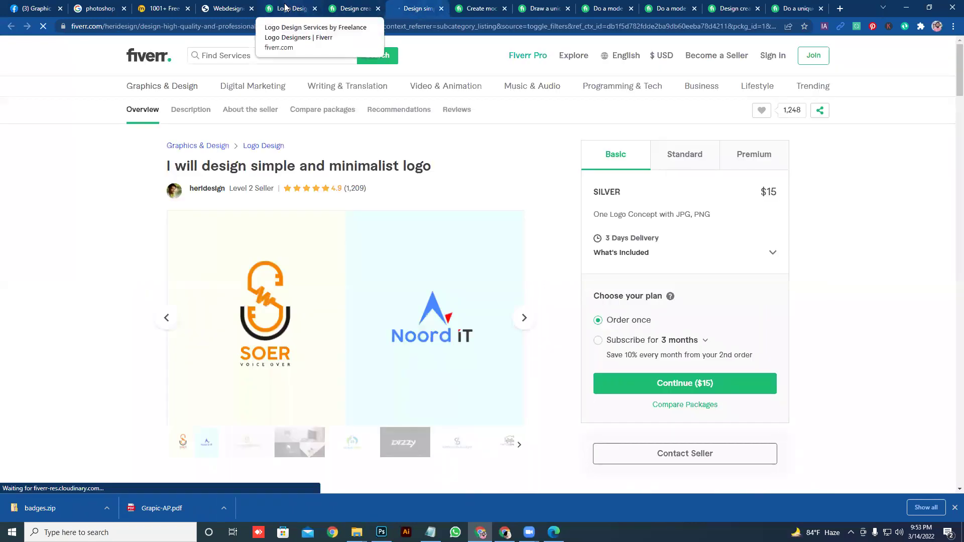
{"action": "left_click", "coordinate": [304, 8]}
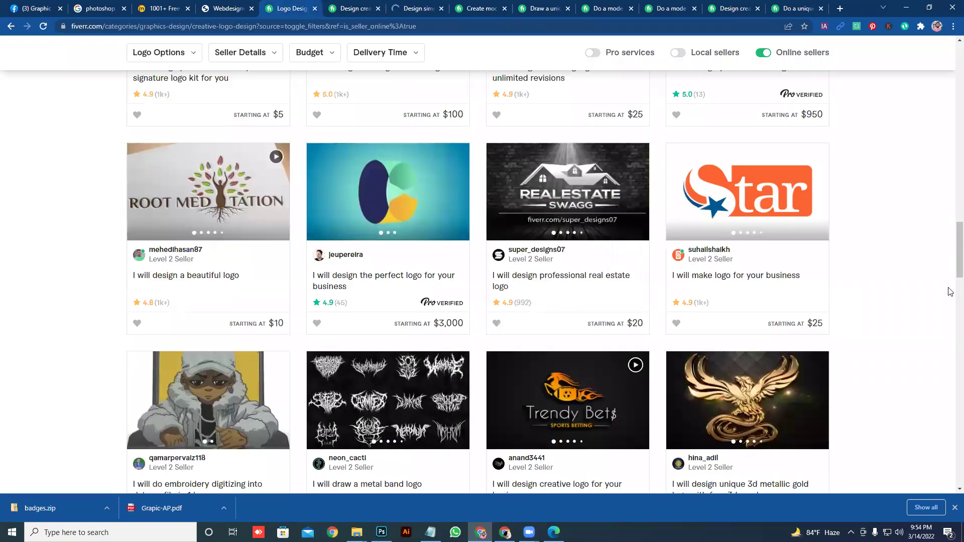
{"action": "scroll", "coordinate": [950, 280], "scroll_direction": "down", "scroll_amount": 1}
{"action": "scroll", "coordinate": [950, 312], "scroll_direction": "down", "scroll_amount": 9}
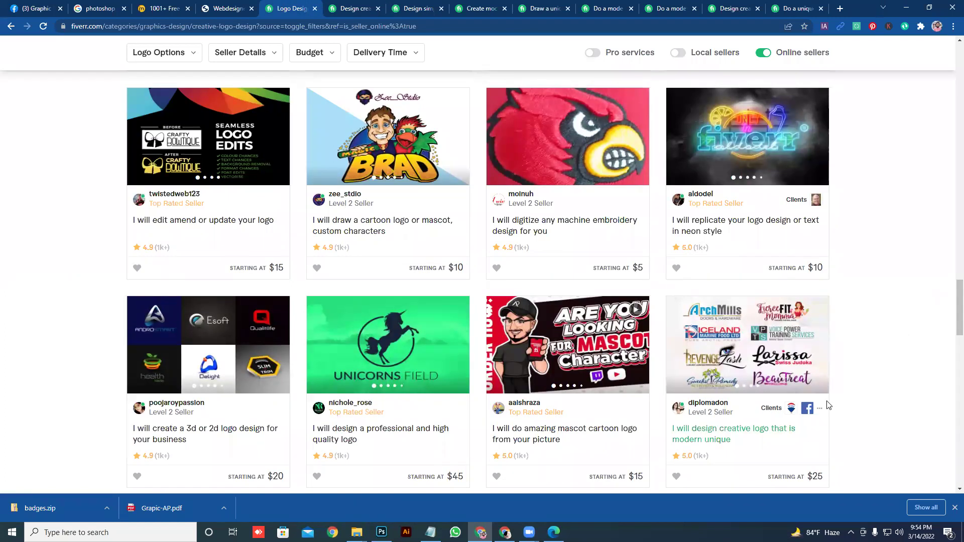
{"action": "mouse_move", "coordinate": [819, 411]}
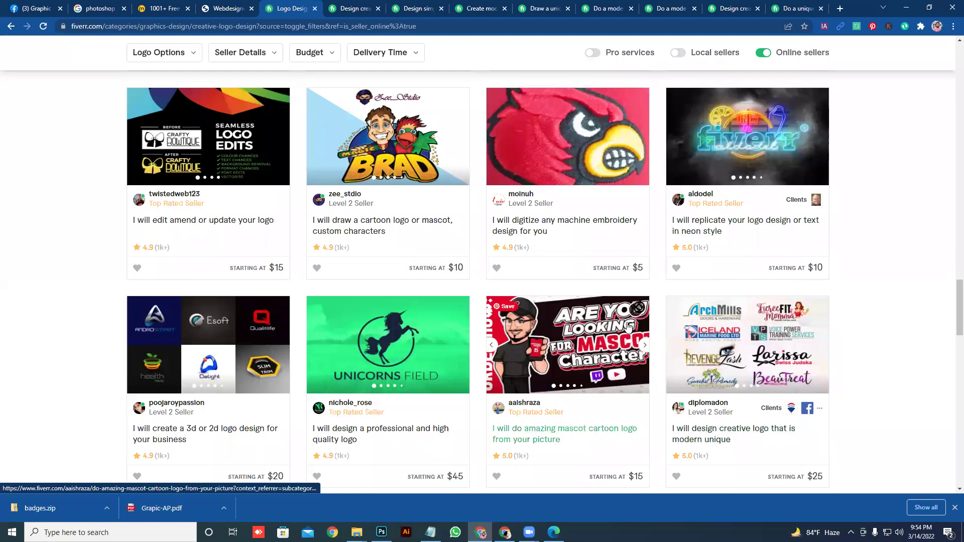
Step: Open the modern unique creative logo gig's seller profile, dismiss the tour, and page through their clients
{"action": "left_click", "coordinate": [699, 406]}
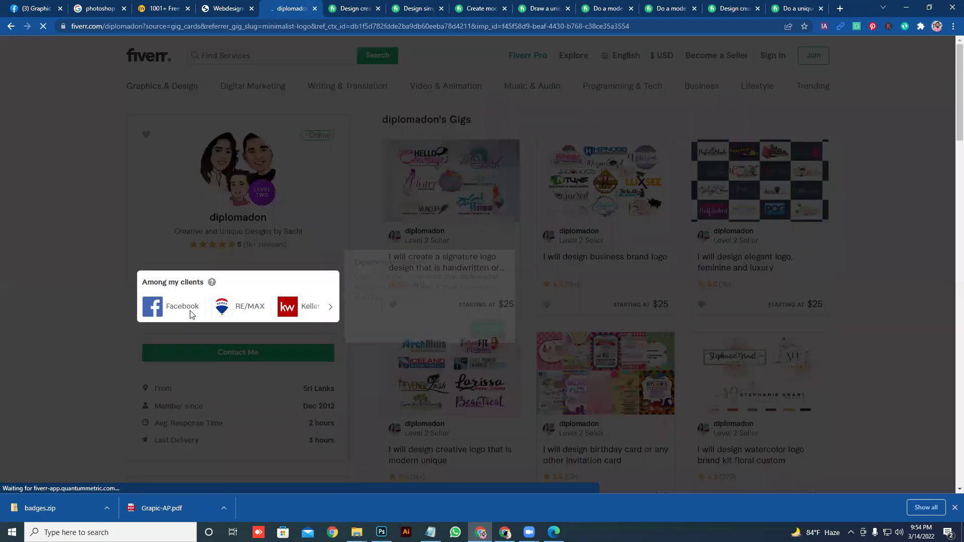
{"action": "left_click", "coordinate": [493, 297]}
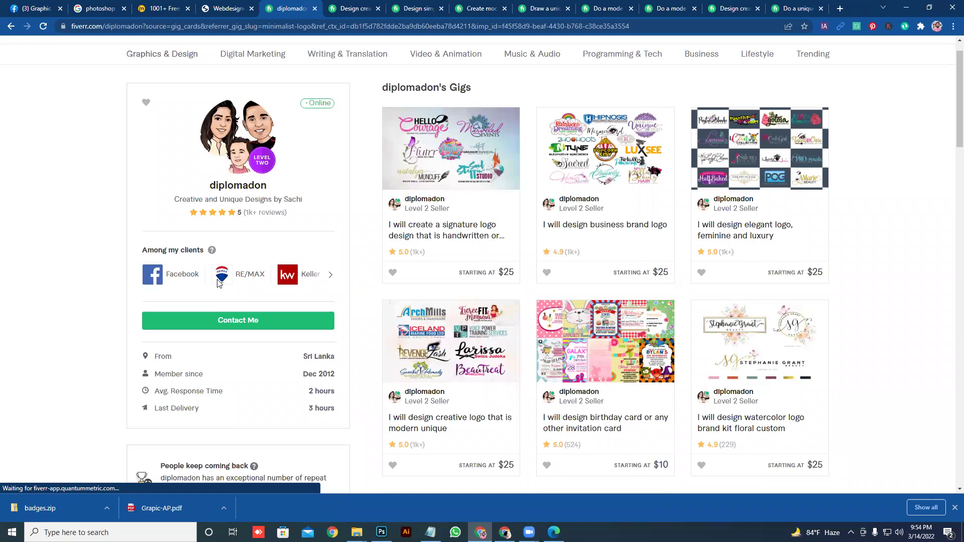
{"action": "left_click", "coordinate": [331, 275]}
{"action": "left_click", "coordinate": [331, 276]}
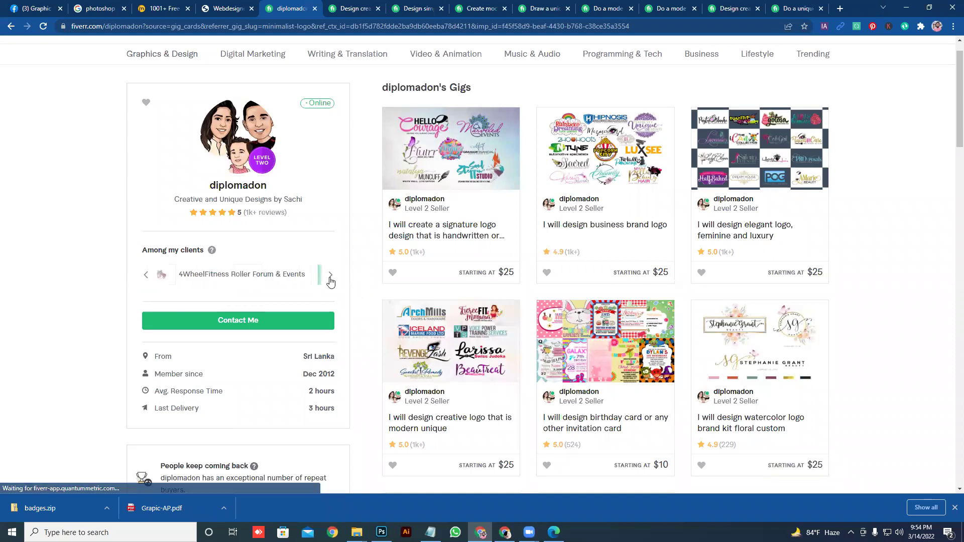
{"action": "left_click", "coordinate": [330, 276]}
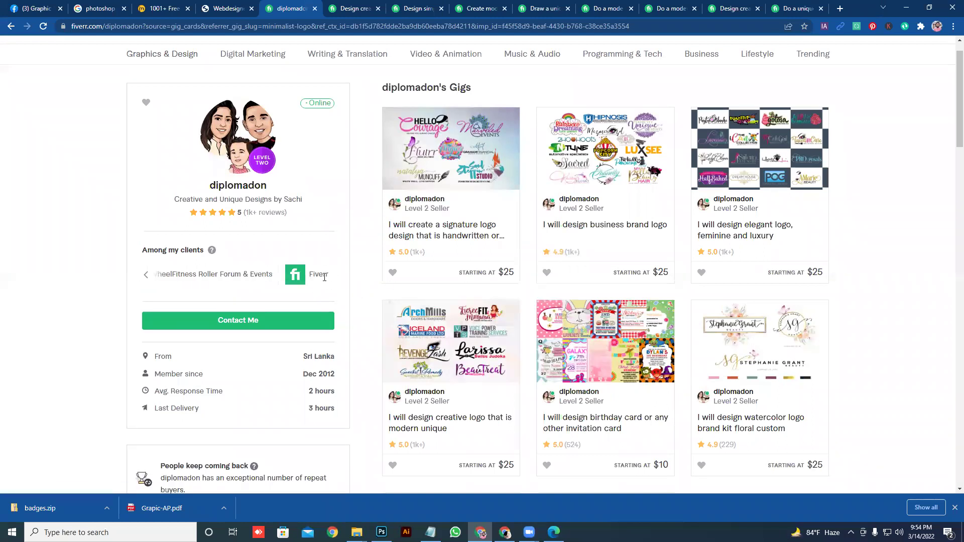
{"action": "mouse_move", "coordinate": [325, 275]}
{"action": "scroll", "coordinate": [441, 344], "scroll_direction": "down", "scroll_amount": 6}
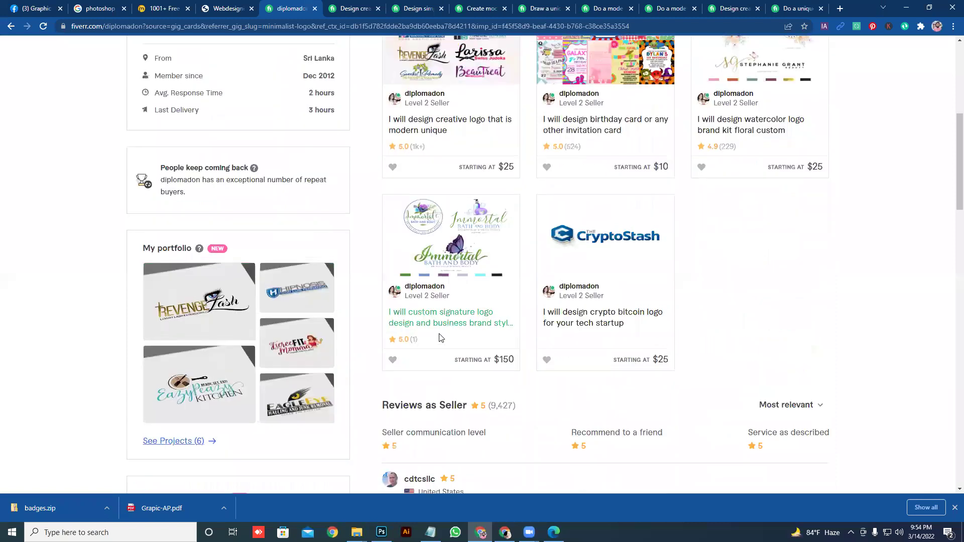
{"action": "scroll", "coordinate": [441, 337], "scroll_direction": "up", "scroll_amount": 4}
{"action": "scroll", "coordinate": [441, 338], "scroll_direction": "up", "scroll_amount": 3}
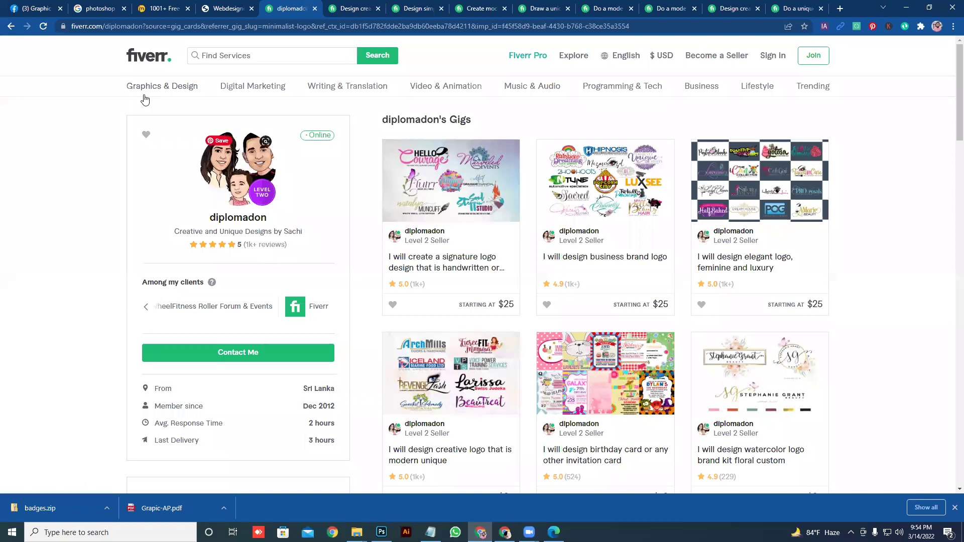
Step: Go back to the 17,149-service Online sellers Logo Design listing and scroll it to the top
{"action": "left_click", "coordinate": [9, 26]}
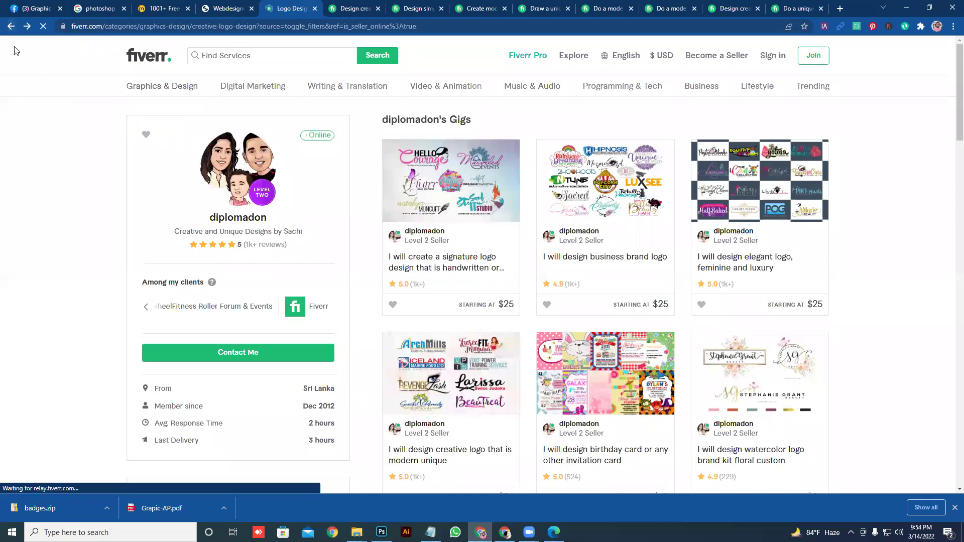
{"action": "scroll", "coordinate": [236, 232], "scroll_direction": "down", "scroll_amount": 12}
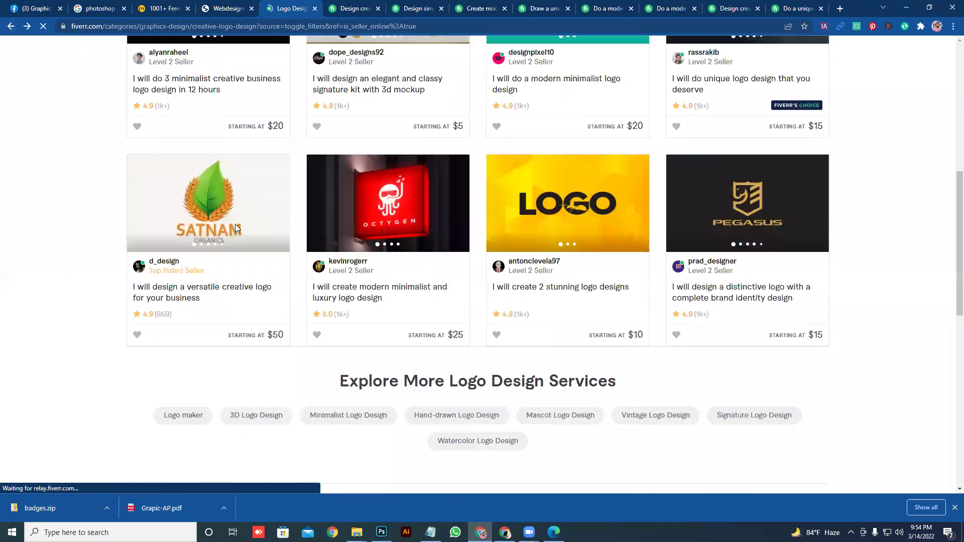
{"action": "scroll", "coordinate": [234, 227], "scroll_direction": "up", "scroll_amount": 5}
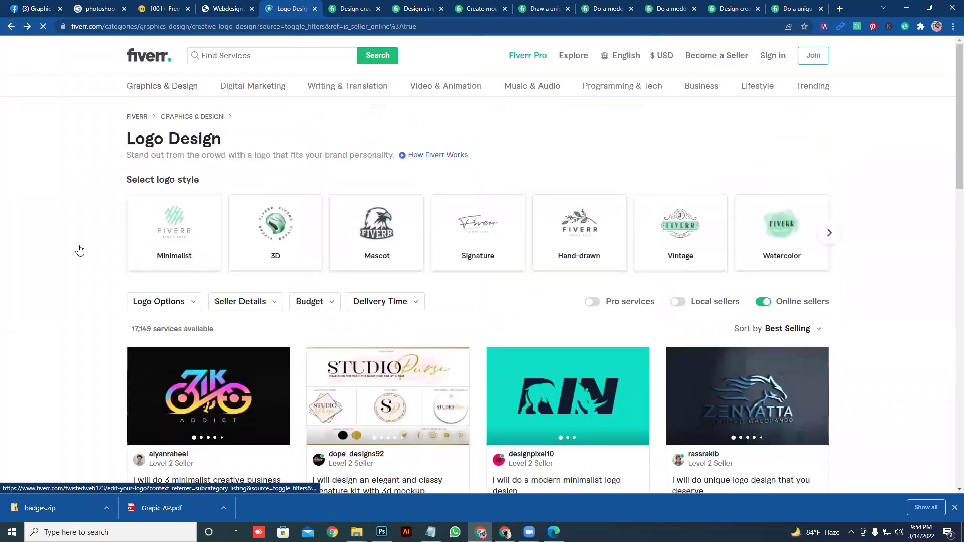
{"action": "scroll", "coordinate": [75, 250], "scroll_direction": "down", "scroll_amount": 10}
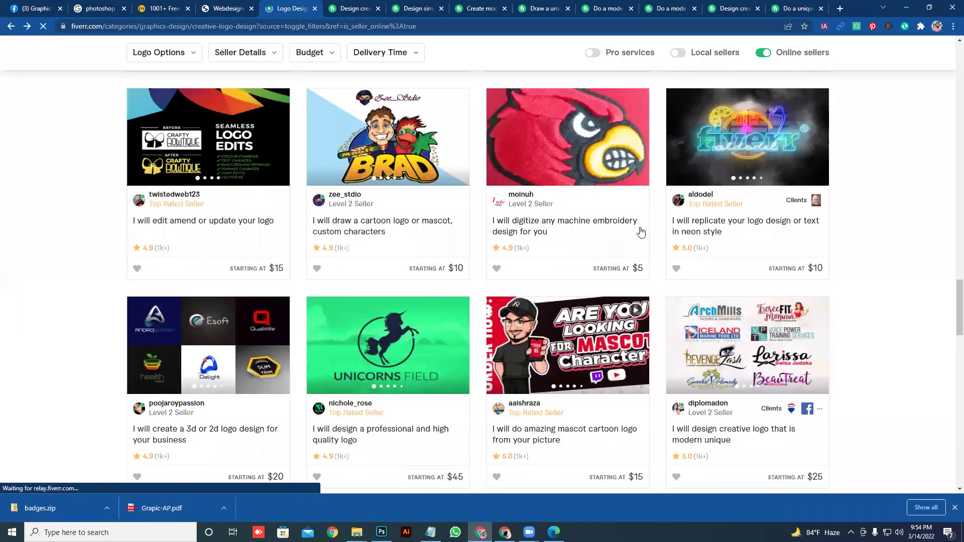
{"action": "scroll", "coordinate": [949, 302], "scroll_direction": "up", "scroll_amount": 1}
{"action": "left_click_drag", "start_coordinate": [949, 302], "coordinate": [899, 102]}
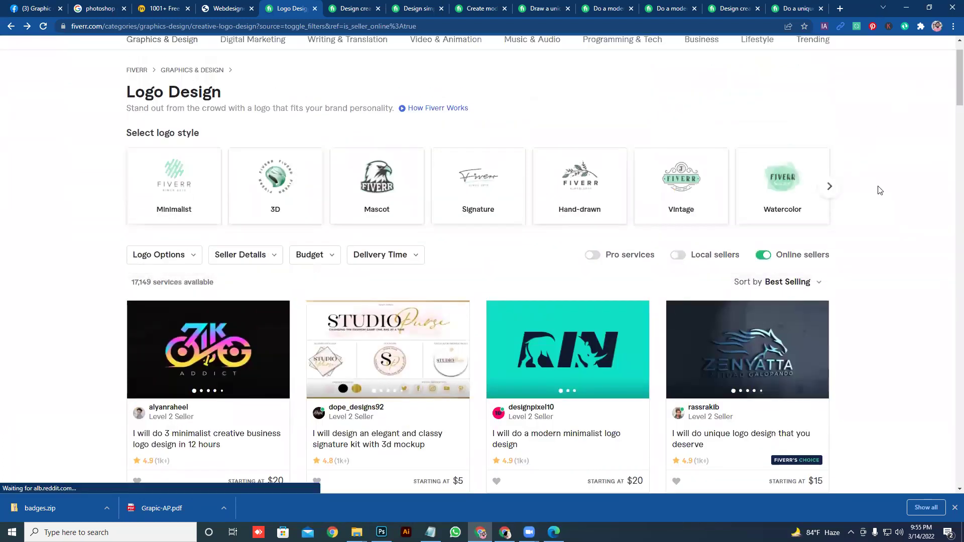
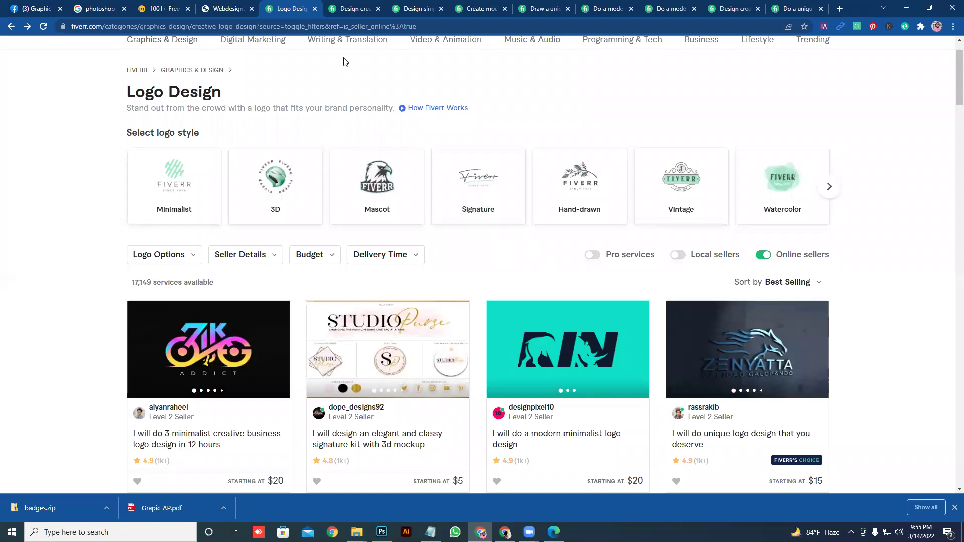
Step: Open graphicriver.net in a new Chrome tab
{"action": "left_click", "coordinate": [838, 9]}
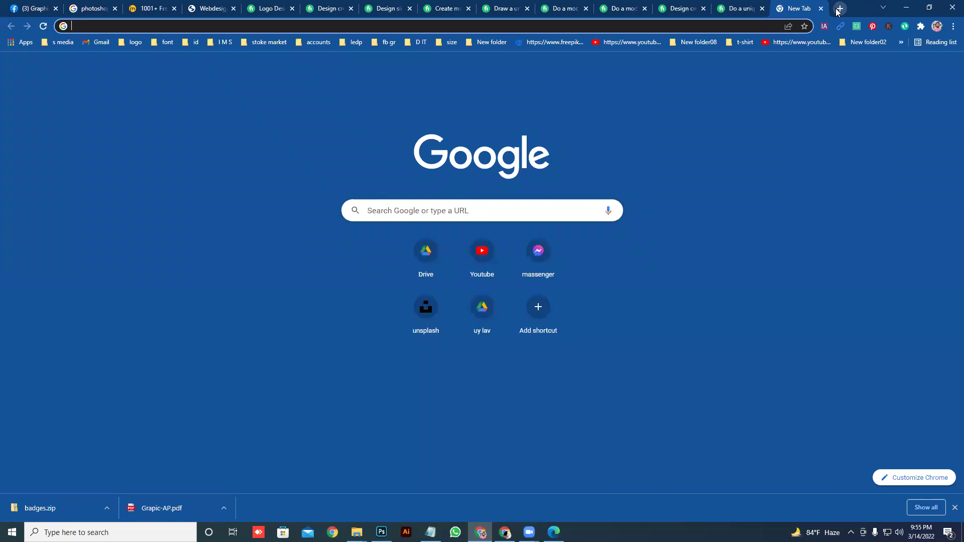
{"action": "type", "text": "graphicr"}
{"action": "key", "text": "Return"}
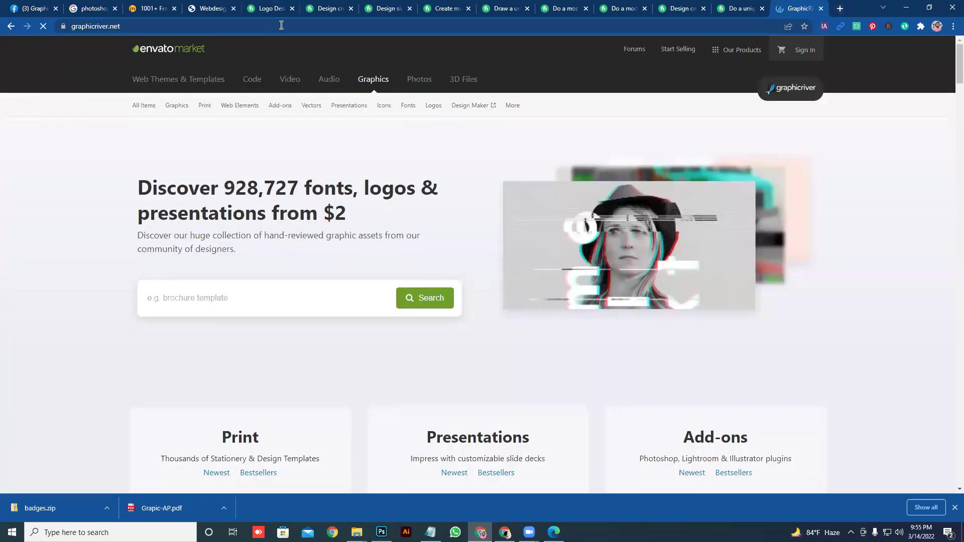
Step: Close seven leftover Fiverr gig tabs, including the logo drawing gig
{"action": "left_click", "coordinate": [351, 9]}
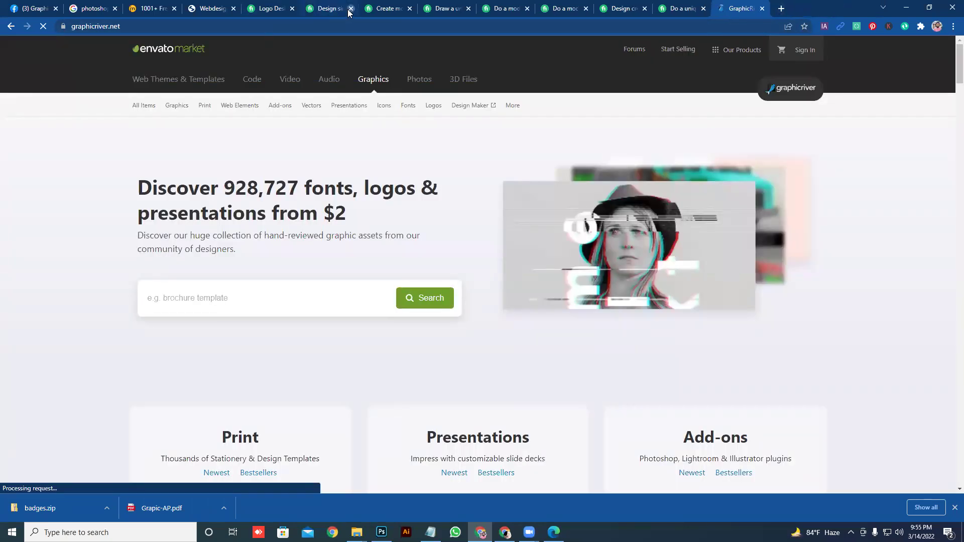
{"action": "left_click", "coordinate": [350, 9]}
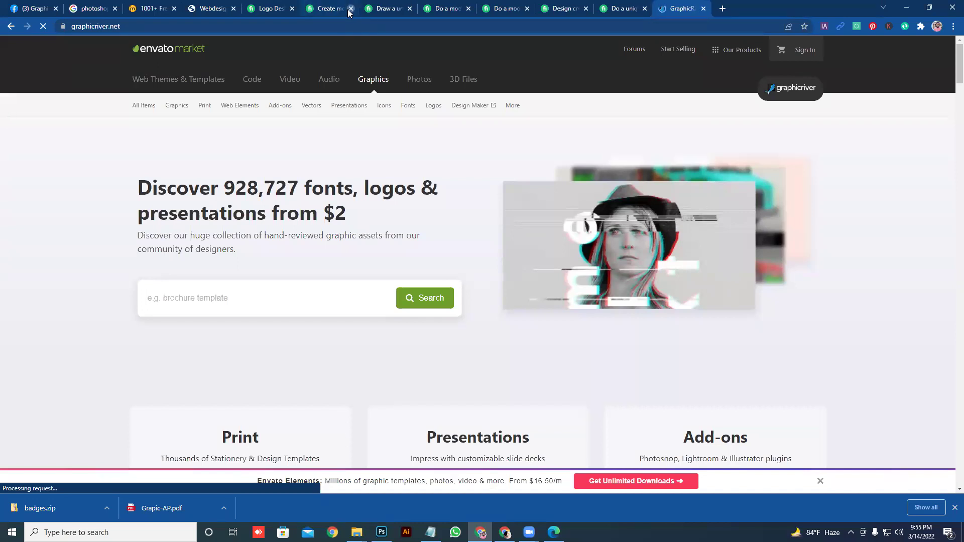
{"action": "left_click", "coordinate": [350, 8]}
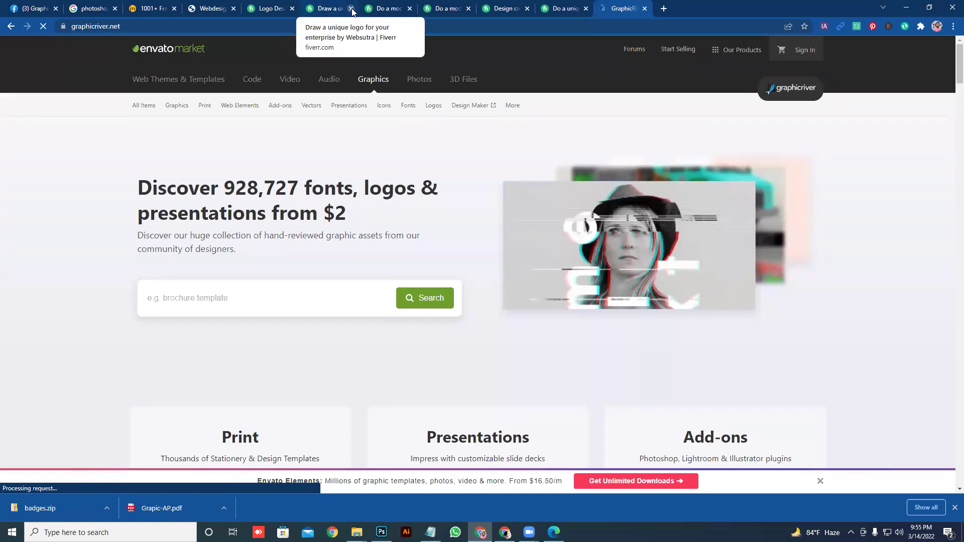
{"action": "left_click", "coordinate": [350, 9]}
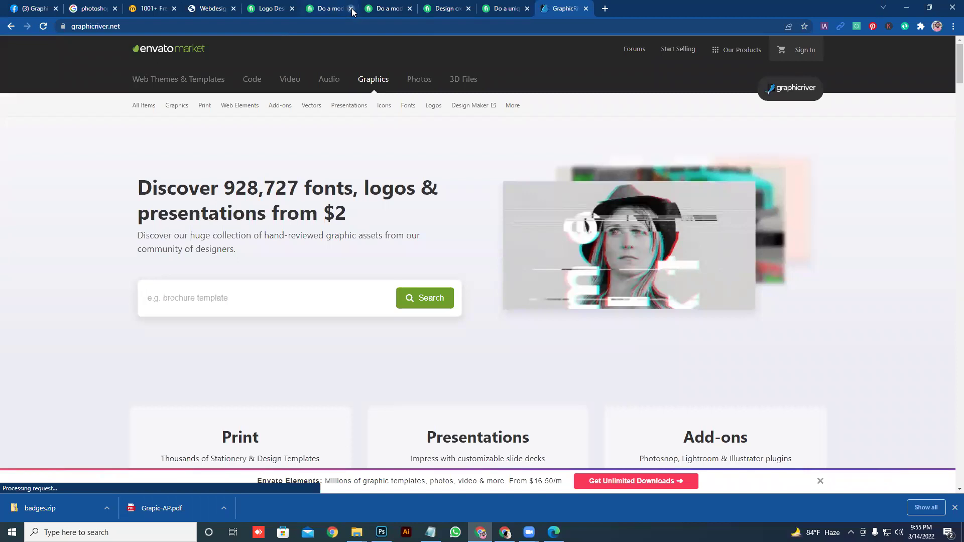
{"action": "left_click", "coordinate": [350, 8]}
{"action": "left_click", "coordinate": [350, 9]}
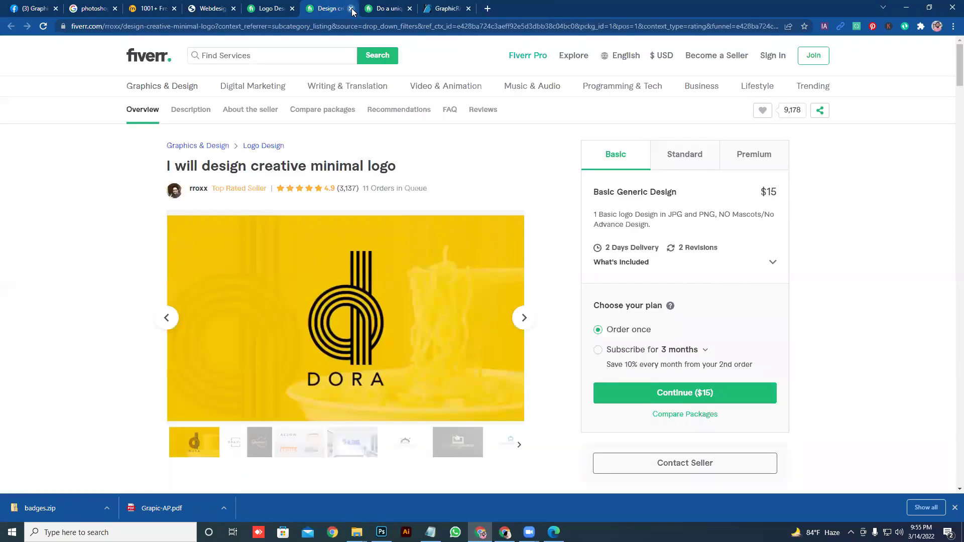
{"action": "left_click", "coordinate": [351, 9]}
{"action": "left_click", "coordinate": [351, 8]}
Step: Close the last gig tab, open Fiverr's Flyer Design category (29,970 services), then return to GraphicRiver
{"action": "left_click", "coordinate": [269, 8]}
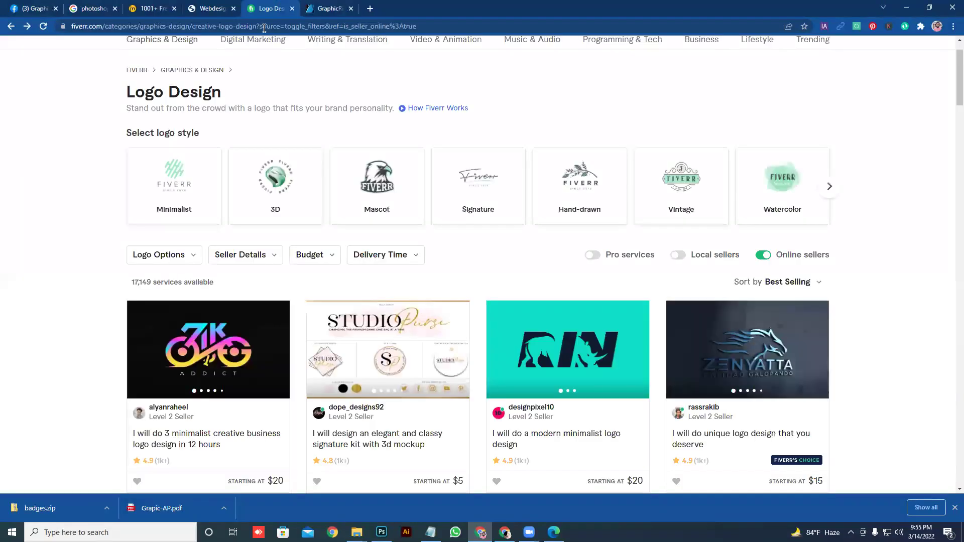
{"action": "scroll", "coordinate": [289, 98], "scroll_direction": "up", "scroll_amount": 1}
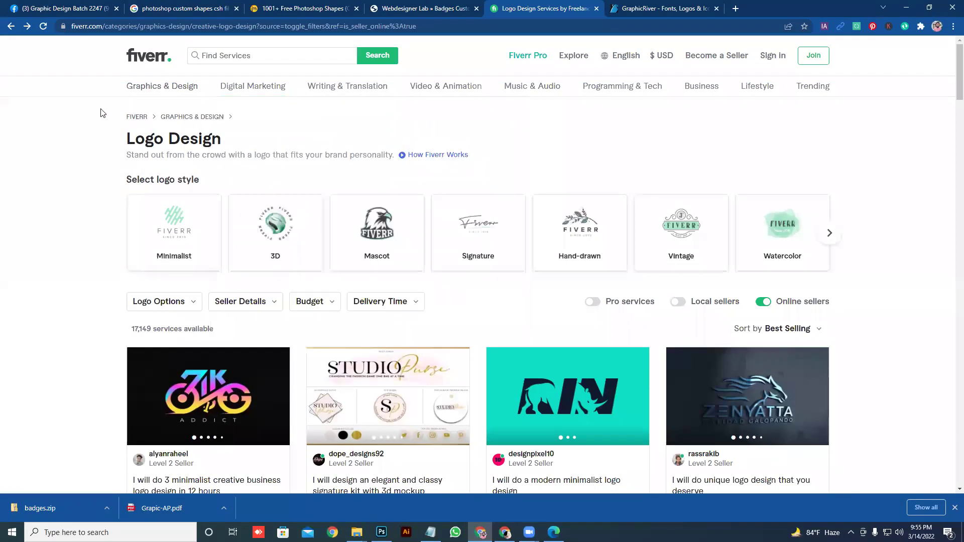
{"action": "mouse_move", "coordinate": [142, 92]}
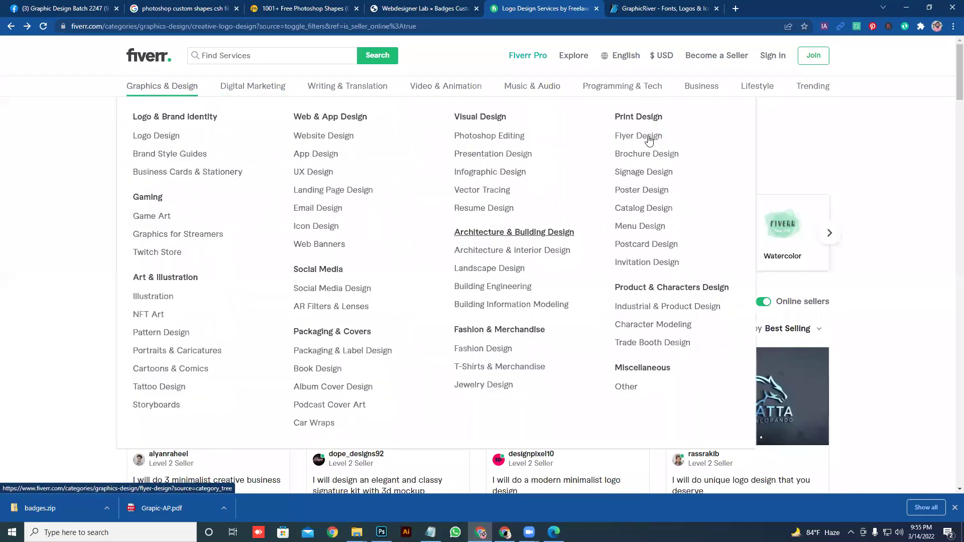
{"action": "left_click", "coordinate": [644, 136]}
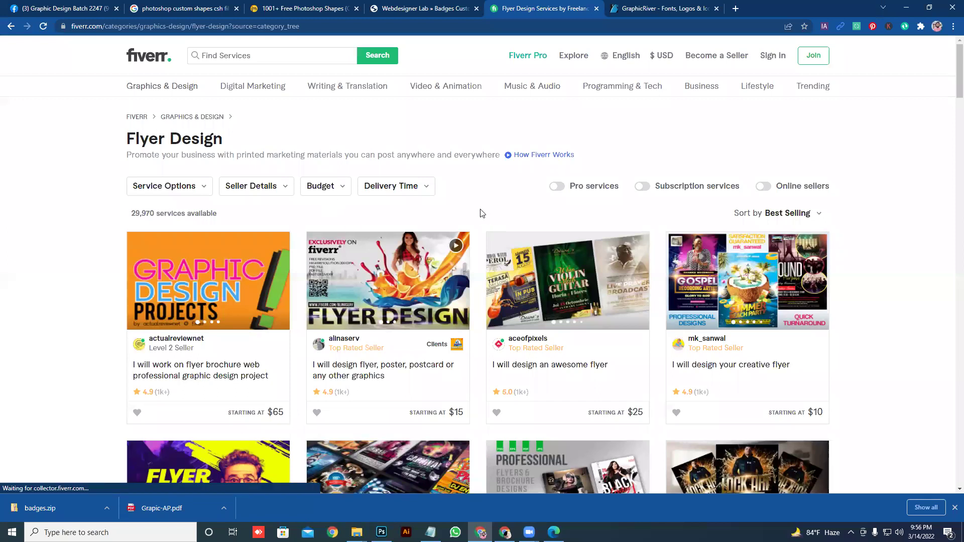
{"action": "left_click", "coordinate": [671, 5]}
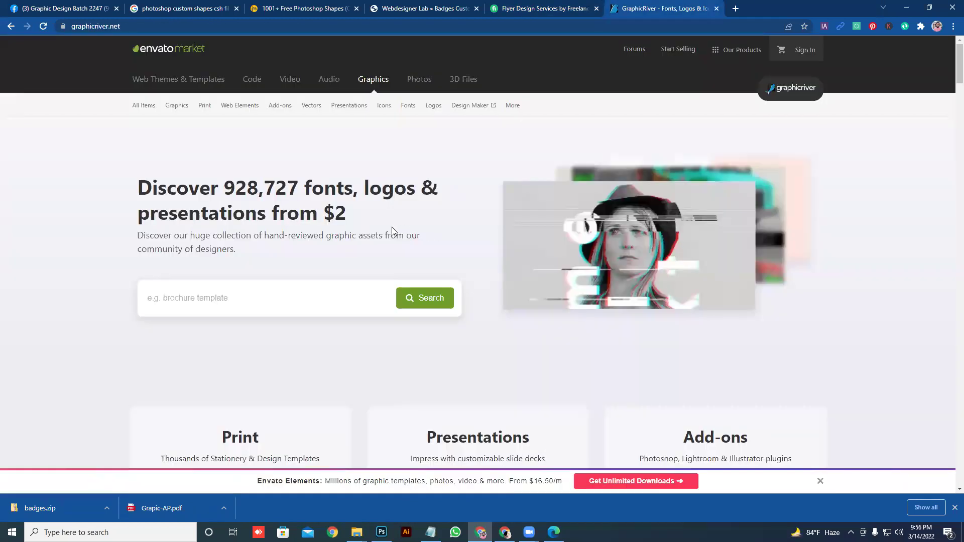
Step: Open GraphicRiver's Flyer Templates category from the Print menu
{"action": "scroll", "coordinate": [347, 230], "scroll_direction": "down", "scroll_amount": 4}
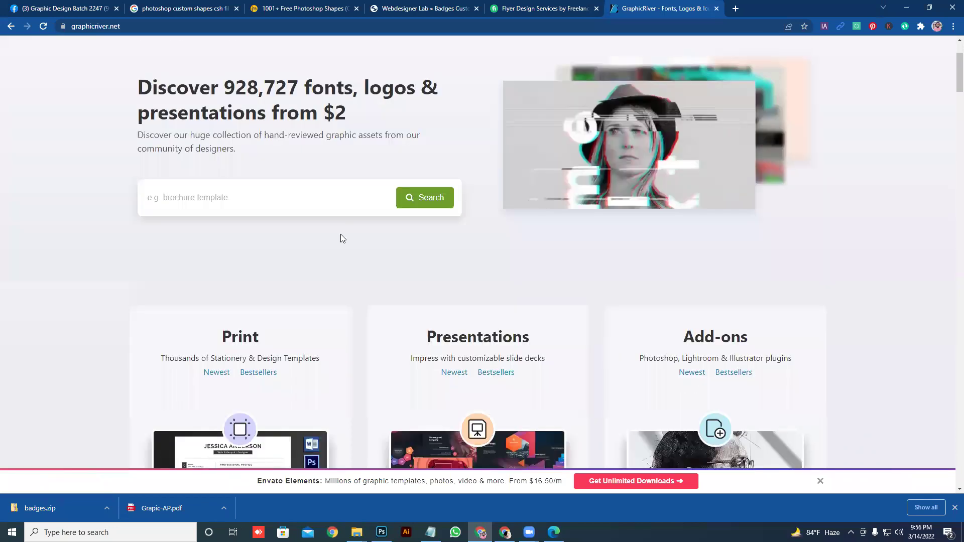
{"action": "scroll", "coordinate": [342, 237], "scroll_direction": "up", "scroll_amount": 4}
{"action": "mouse_move", "coordinate": [204, 111]}
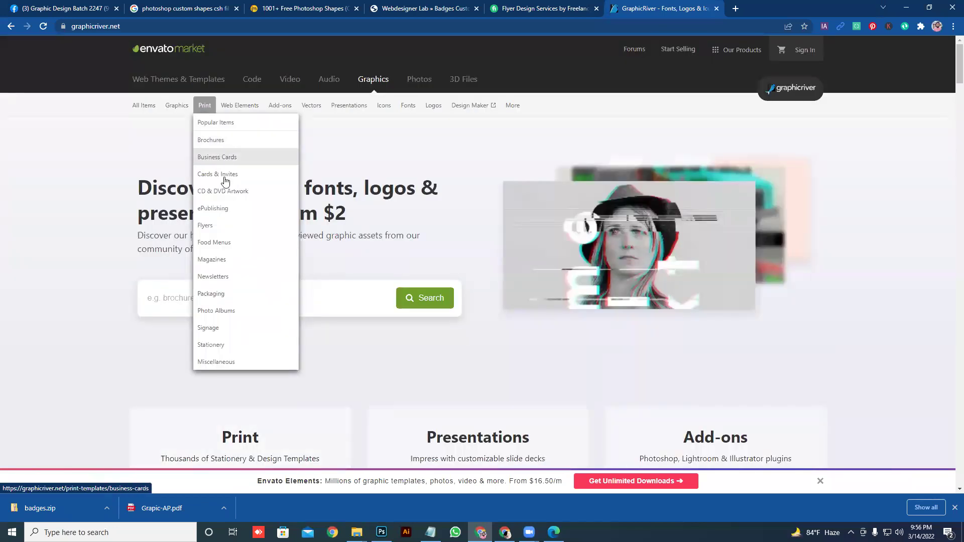
{"action": "left_click", "coordinate": [227, 225]}
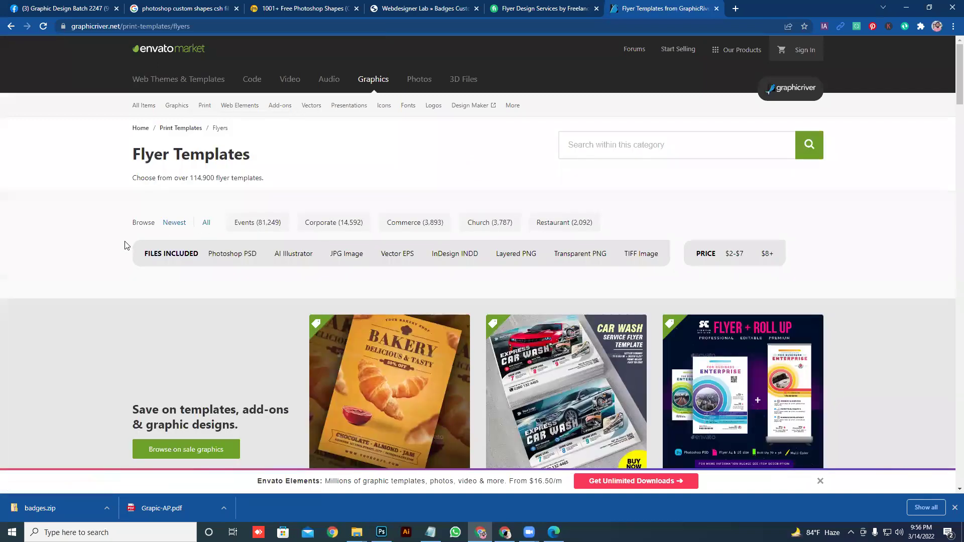
Step: Browse the flyer rows, then filter to the 14,593 Corporate flyers sorted by best sellers
{"action": "scroll", "coordinate": [123, 241], "scroll_direction": "down", "scroll_amount": 4}
{"action": "scroll", "coordinate": [122, 244], "scroll_direction": "down", "scroll_amount": 4}
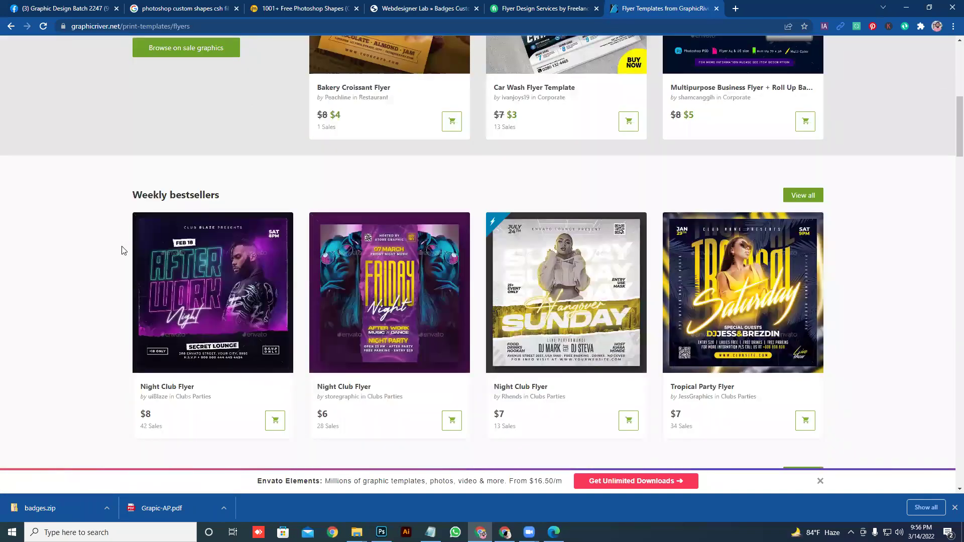
{"action": "scroll", "coordinate": [105, 211], "scroll_direction": "down", "scroll_amount": 5}
{"action": "scroll", "coordinate": [2, 163], "scroll_direction": "down", "scroll_amount": 5}
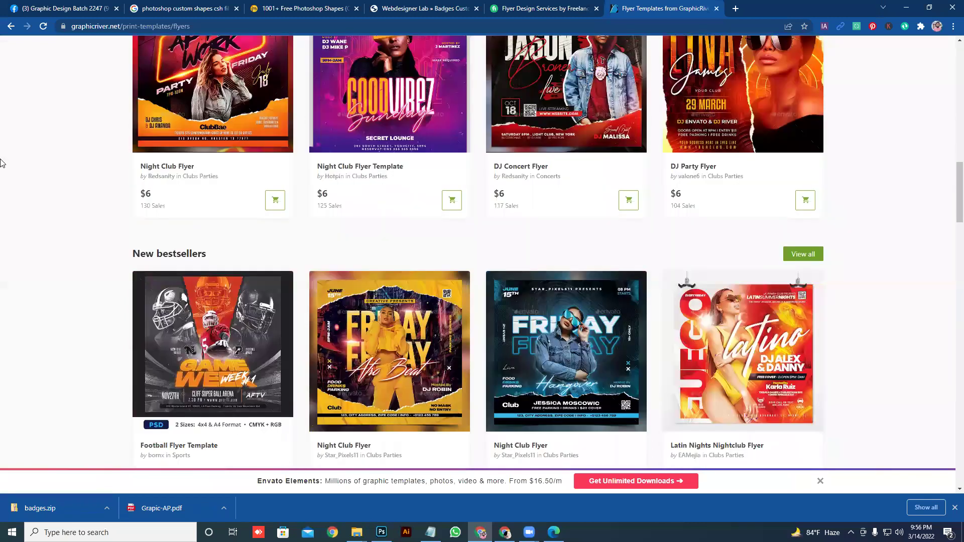
{"action": "scroll", "coordinate": [1, 163], "scroll_direction": "down", "scroll_amount": 8}
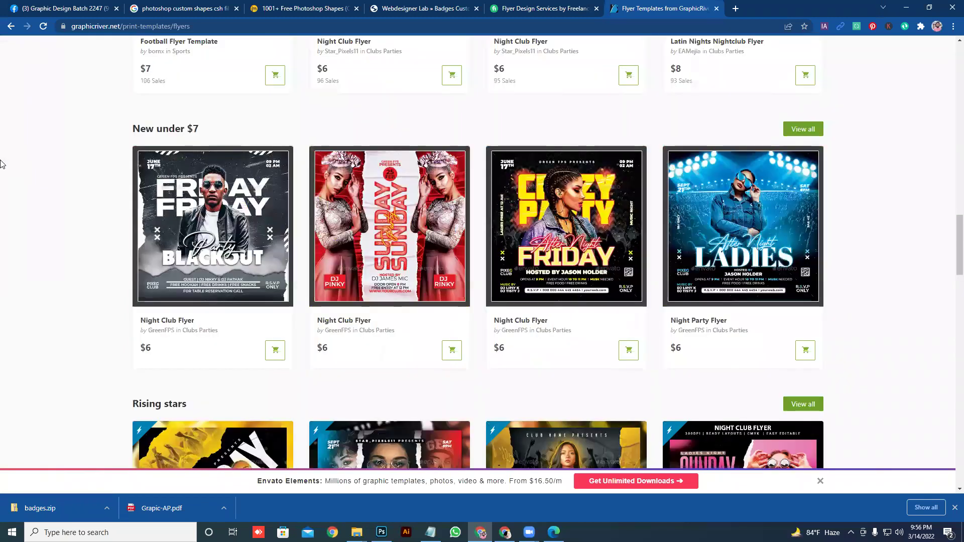
{"action": "scroll", "coordinate": [43, 187], "scroll_direction": "down", "scroll_amount": 1}
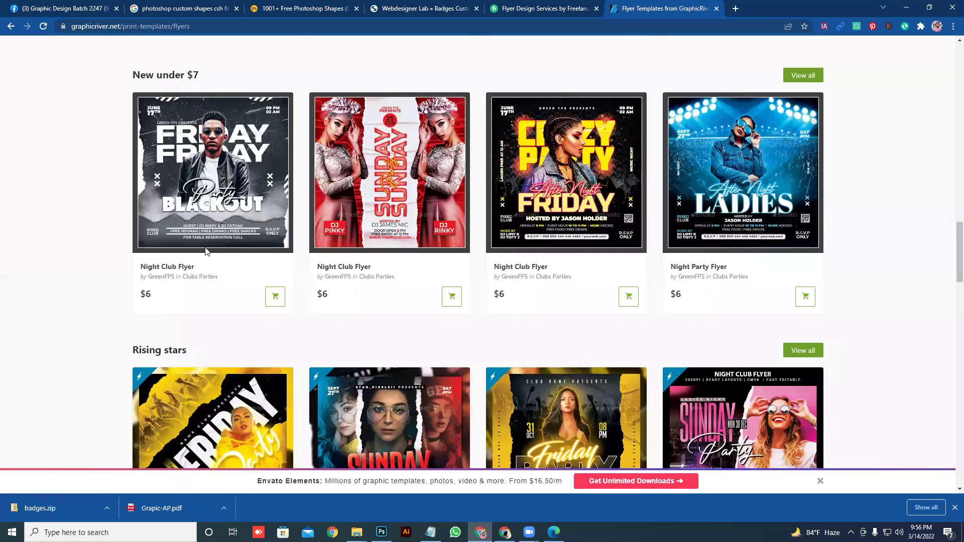
{"action": "scroll", "coordinate": [207, 251], "scroll_direction": "down", "scroll_amount": 6}
{"action": "scroll", "coordinate": [208, 251], "scroll_direction": "down", "scroll_amount": 8}
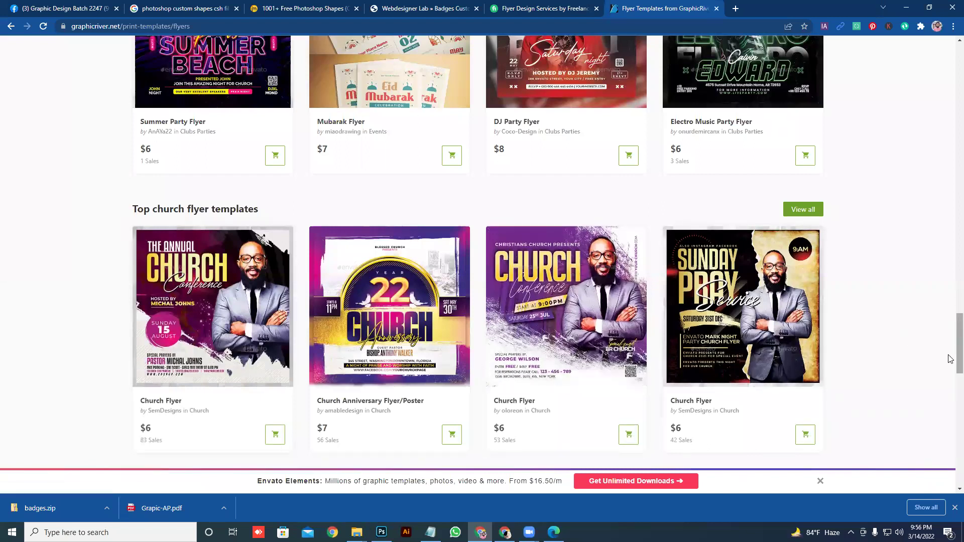
{"action": "left_click_drag", "start_coordinate": [959, 330], "coordinate": [951, 13]}
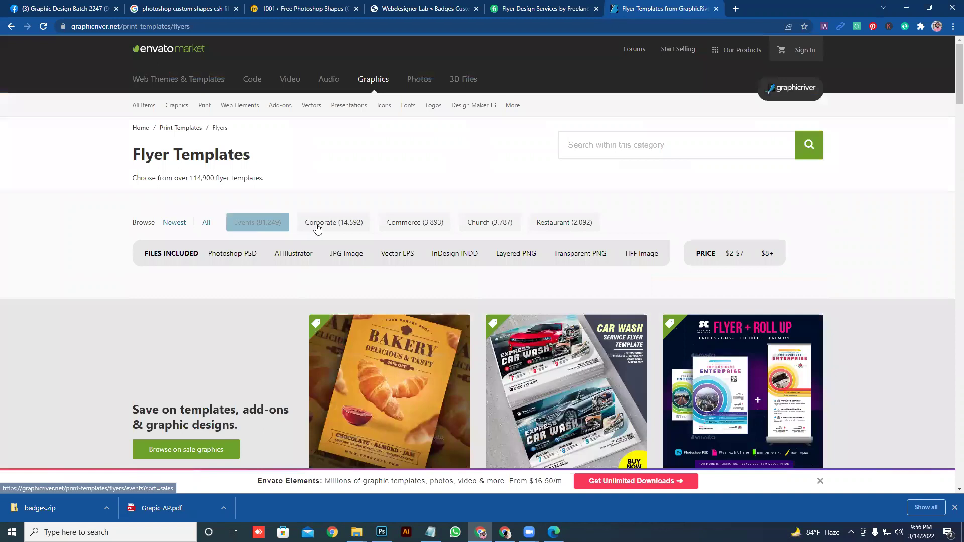
{"action": "left_click", "coordinate": [322, 226]}
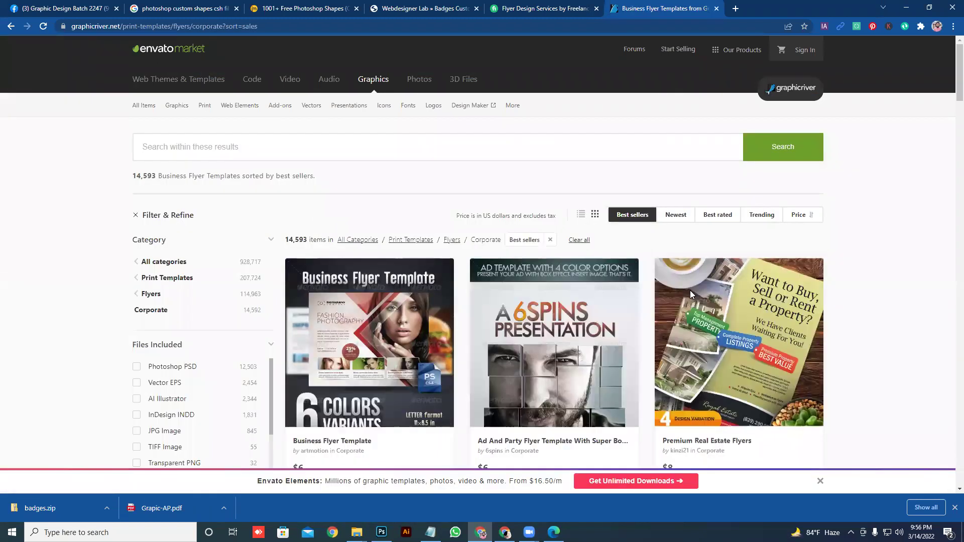
{"action": "scroll", "coordinate": [698, 293], "scroll_direction": "down", "scroll_amount": 7}
Step: Open the Corporate Flyer by webduck item page and highlight its $4 price
{"action": "left_click", "coordinate": [744, 291]}
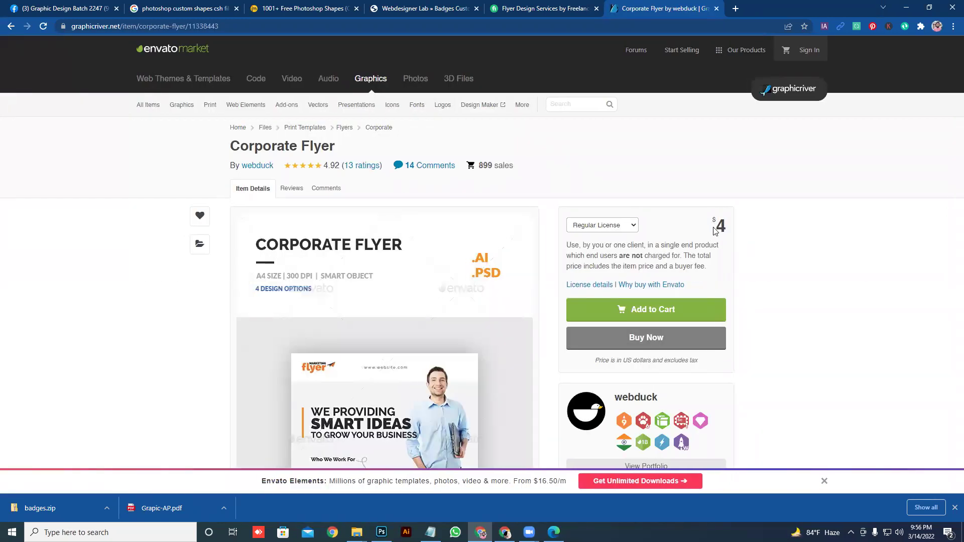
{"action": "double_click", "coordinate": [729, 231]}
{"action": "left_click", "coordinate": [652, 230]}
Step: Scroll down to the item's file details (PSD, AI) and tags
{"action": "scroll", "coordinate": [126, 249], "scroll_direction": "down", "scroll_amount": 3}
{"action": "scroll", "coordinate": [126, 248], "scroll_direction": "up", "scroll_amount": 3}
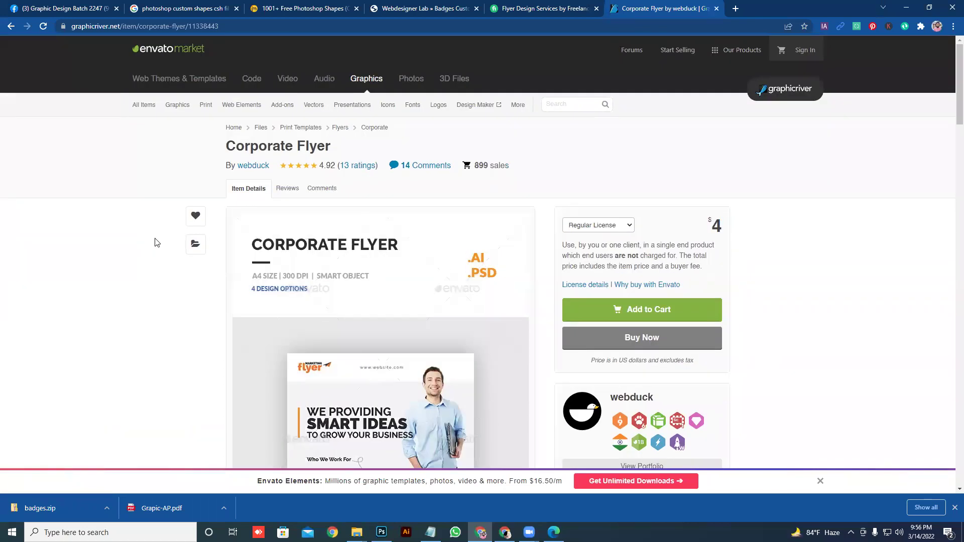
{"action": "scroll", "coordinate": [244, 282], "scroll_direction": "down", "scroll_amount": 1}
{"action": "scroll", "coordinate": [244, 283], "scroll_direction": "down", "scroll_amount": 6}
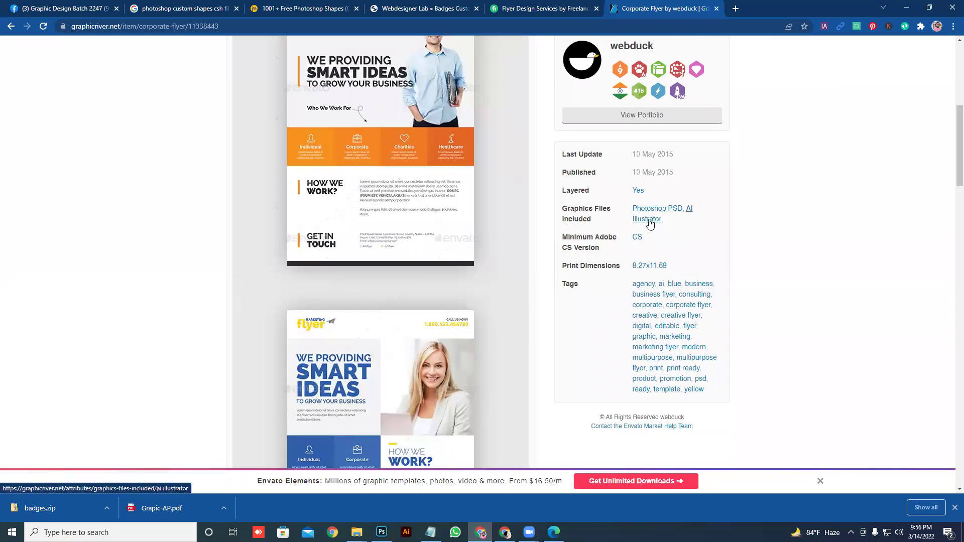
Step: View the Corporate Flyer preview enlarged, then switch to the blank 3300 x 3300 px Photoshop canvas
{"action": "scroll", "coordinate": [523, 242], "scroll_direction": "up", "scroll_amount": 2}
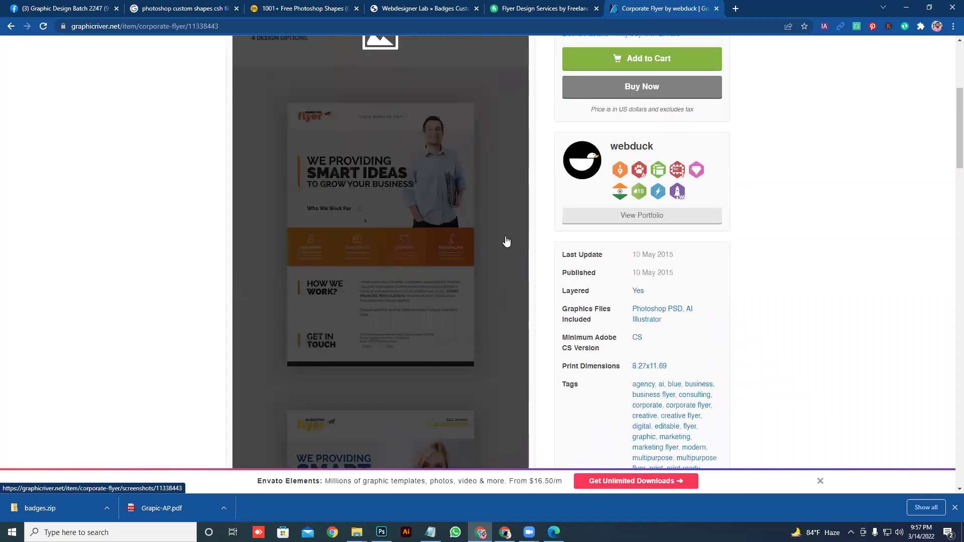
{"action": "left_click", "coordinate": [370, 192]}
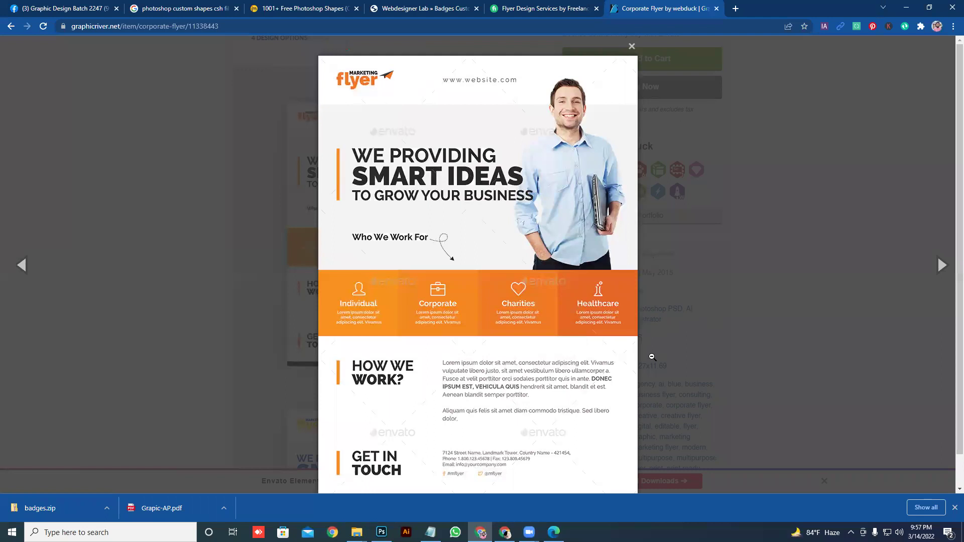
{"action": "left_click", "coordinate": [632, 47]}
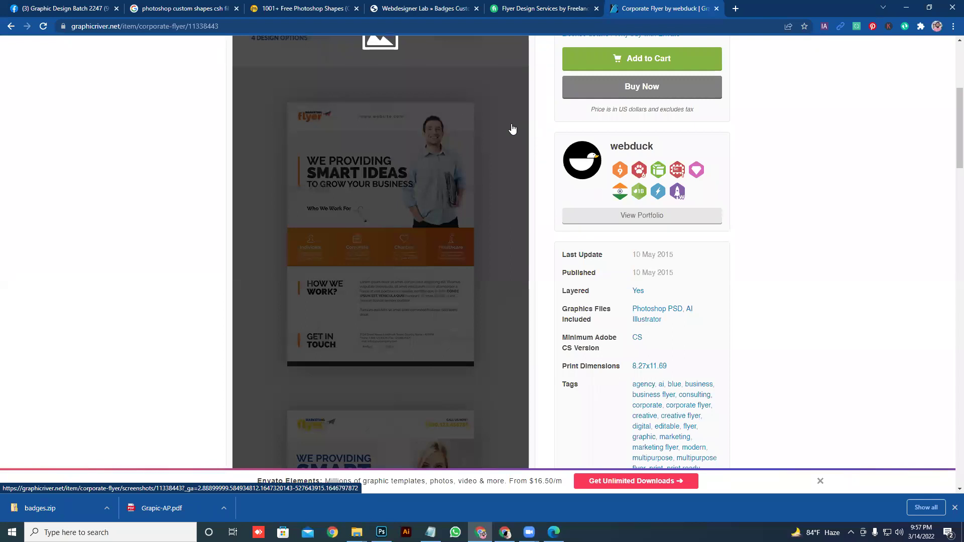
{"action": "left_click", "coordinate": [496, 138]}
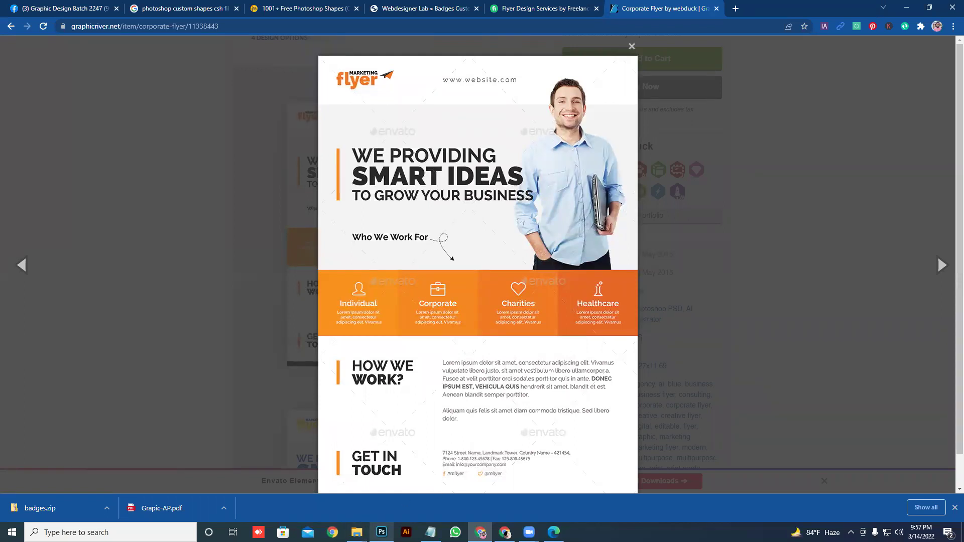
{"action": "left_click", "coordinate": [381, 531]}
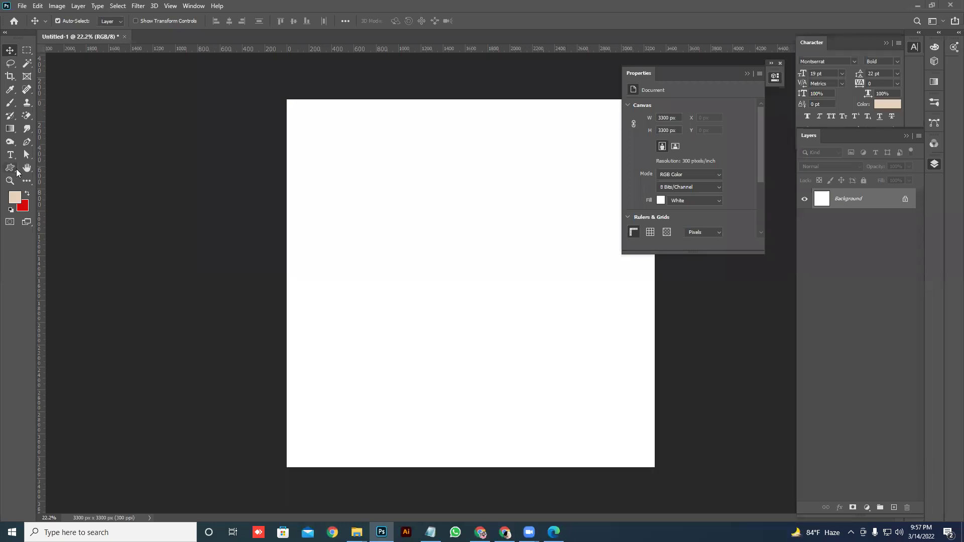
Step: Draw a rectangle at the canvas's upper right, fill it red (e92424), then return to Chrome
{"action": "left_click_drag", "start_coordinate": [15, 171], "coordinate": [44, 166]}
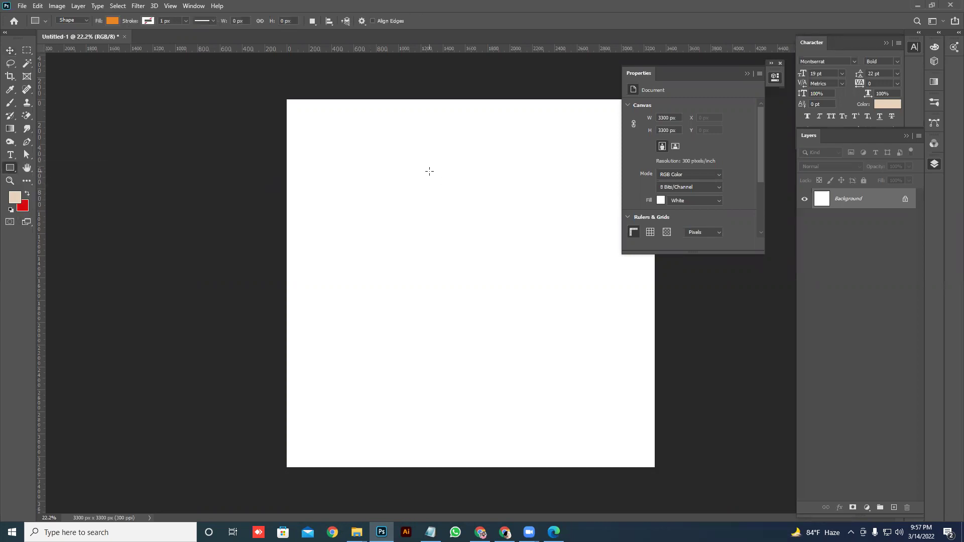
{"action": "left_click_drag", "start_coordinate": [429, 171], "coordinate": [601, 275]}
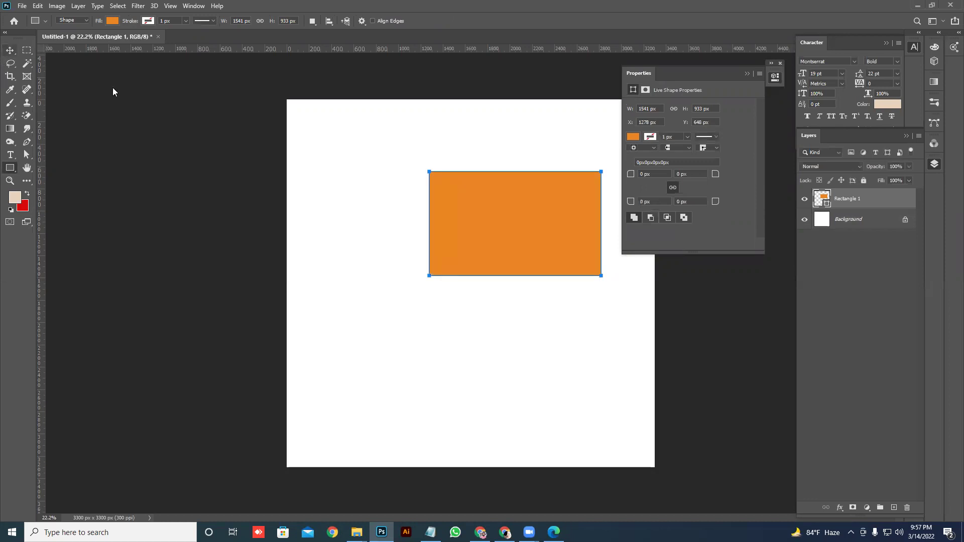
{"action": "double_click", "coordinate": [827, 203]}
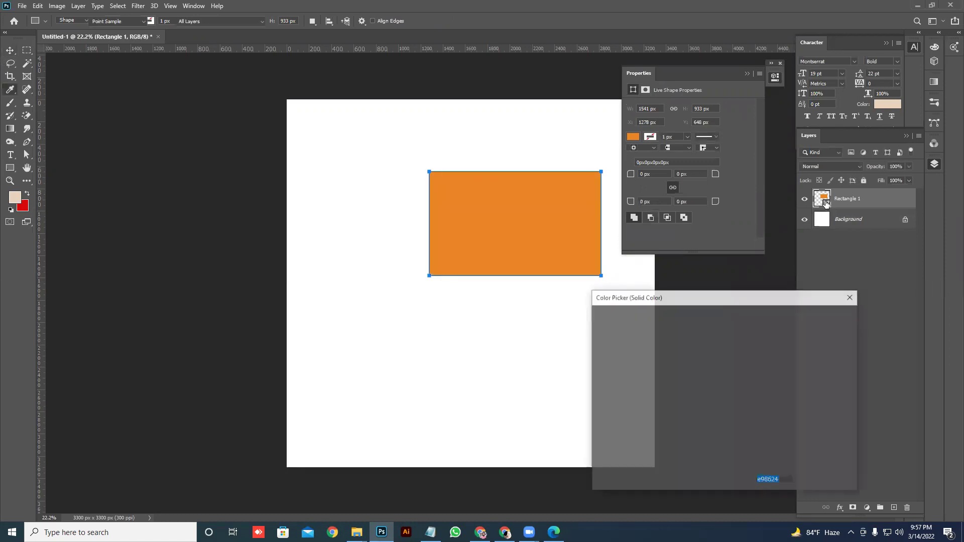
{"action": "left_click", "coordinate": [733, 327]}
{"action": "left_click_drag", "start_coordinate": [733, 324], "coordinate": [746, 317]}
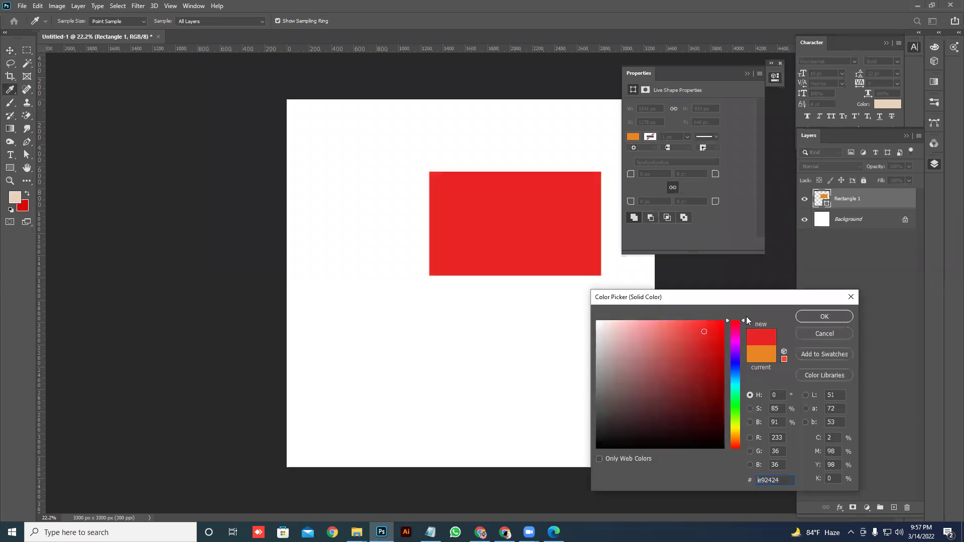
{"action": "left_click", "coordinate": [816, 316]}
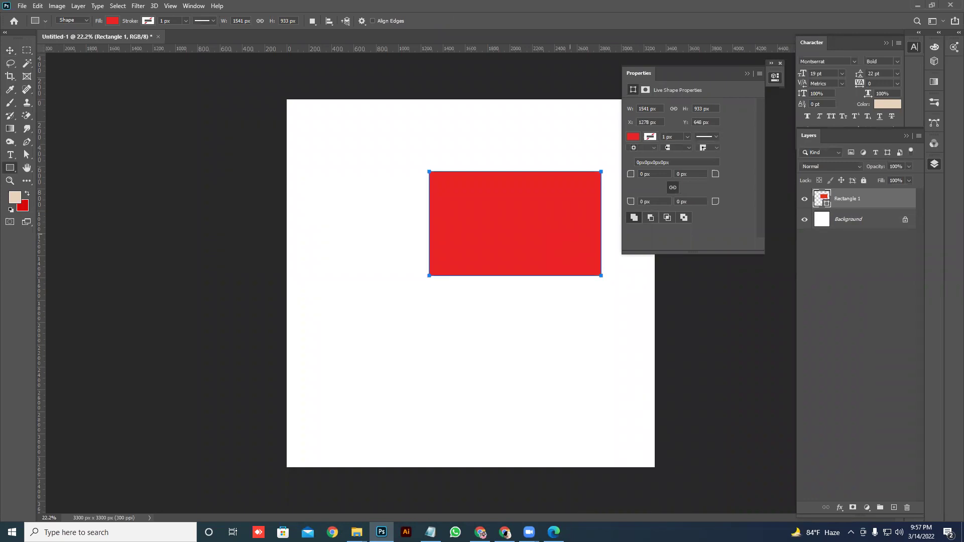
{"action": "mouse_move", "coordinate": [484, 518]}
{"action": "left_click", "coordinate": [479, 490]}
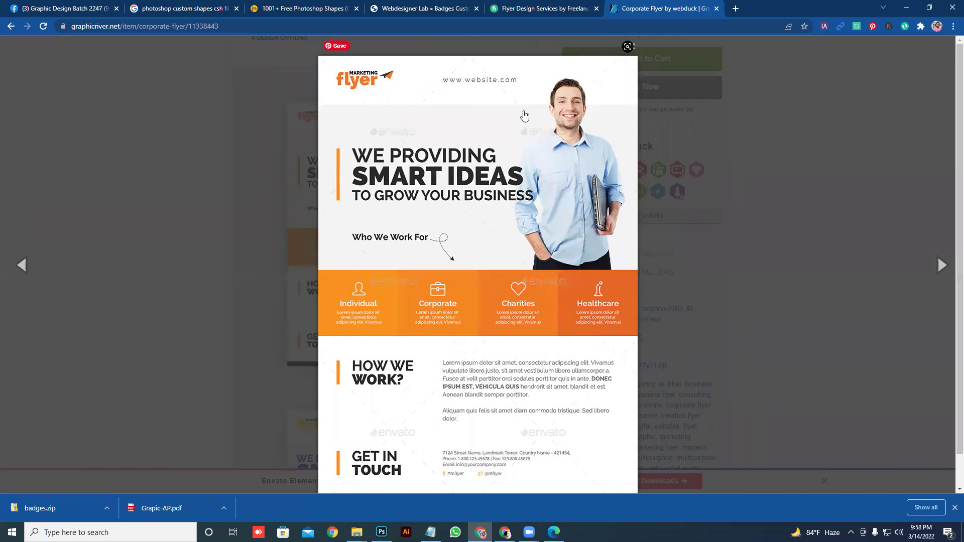
Step: Close the enlarged preview and scroll down to the item's FEATURES list
{"action": "left_click", "coordinate": [634, 52]}
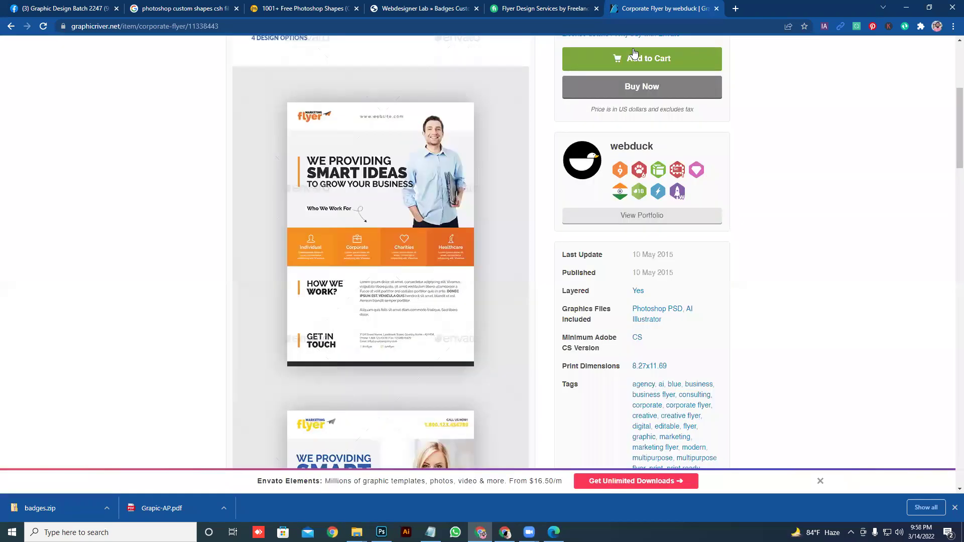
{"action": "scroll", "coordinate": [573, 187], "scroll_direction": "down", "scroll_amount": 15}
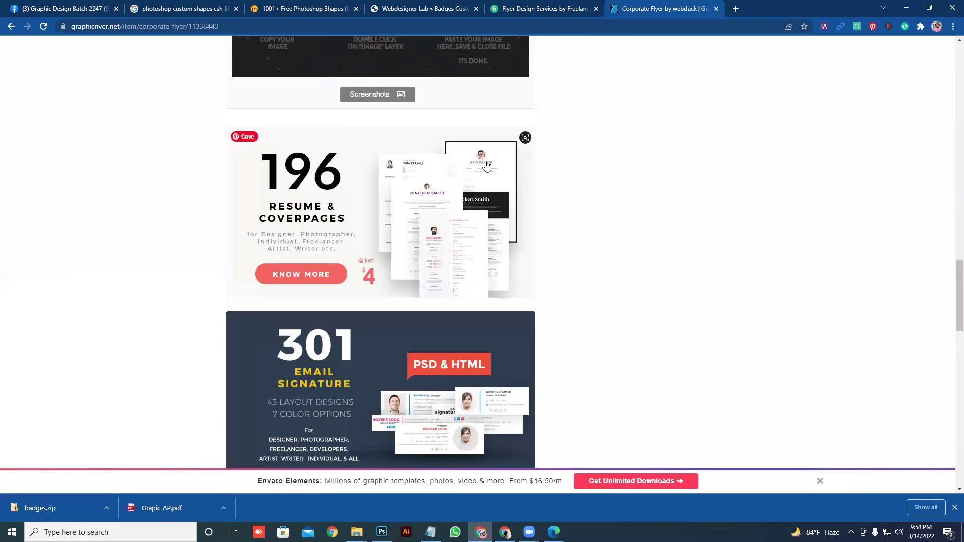
{"action": "scroll", "coordinate": [486, 166], "scroll_direction": "down", "scroll_amount": 15}
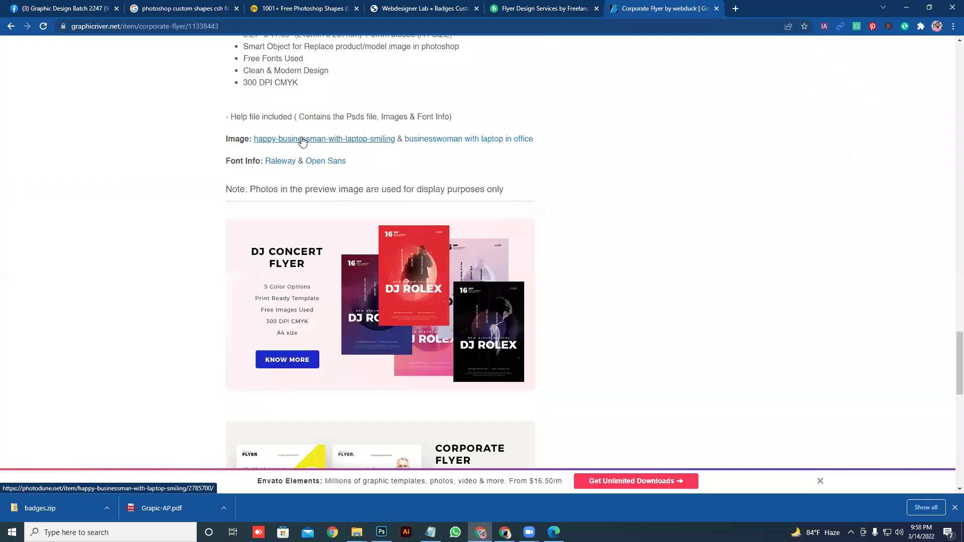
{"action": "scroll", "coordinate": [316, 142], "scroll_direction": "up", "scroll_amount": 2}
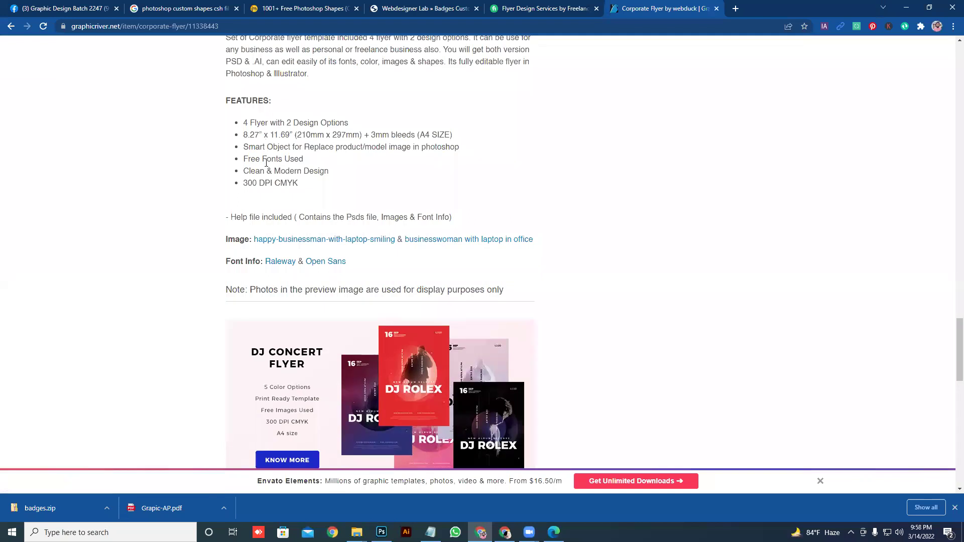
Step: Highlight the 300 DPI CMYK, size and design-option feature lines, then scroll back up
{"action": "left_click_drag", "start_coordinate": [259, 183], "coordinate": [271, 183]}
{"action": "left_click_drag", "start_coordinate": [262, 134], "coordinate": [276, 135]}
{"action": "left_click_drag", "start_coordinate": [363, 134], "coordinate": [405, 135]}
{"action": "left_click_drag", "start_coordinate": [261, 134], "coordinate": [310, 131]}
{"action": "left_click", "coordinate": [240, 160]}
{"action": "left_click_drag", "start_coordinate": [952, 351], "coordinate": [951, 132]}
{"action": "scroll", "coordinate": [950, 80], "scroll_direction": "up", "scroll_amount": 3}
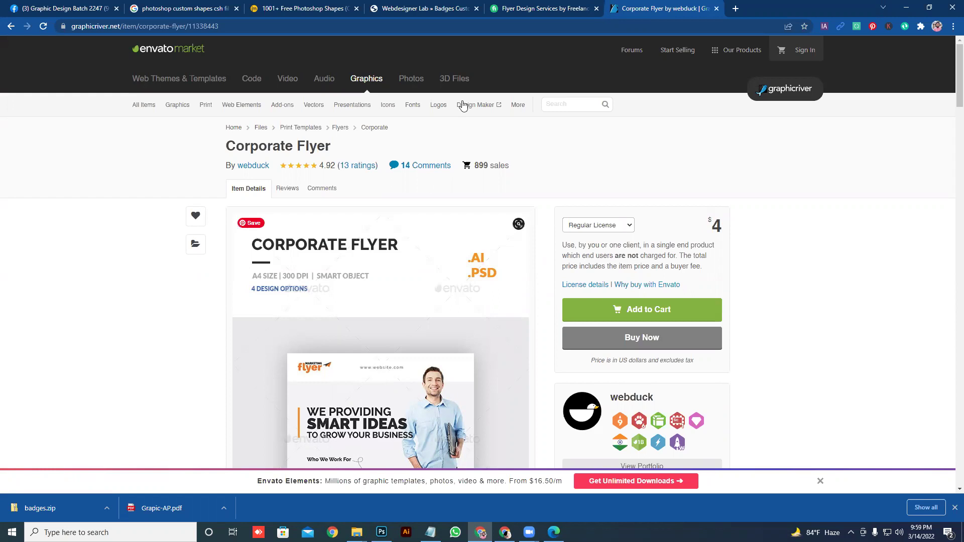
Step: Switch to the Fiverr Flyer Design listings tab, with gigs from $10 to $65
{"action": "left_click", "coordinate": [523, 7]}
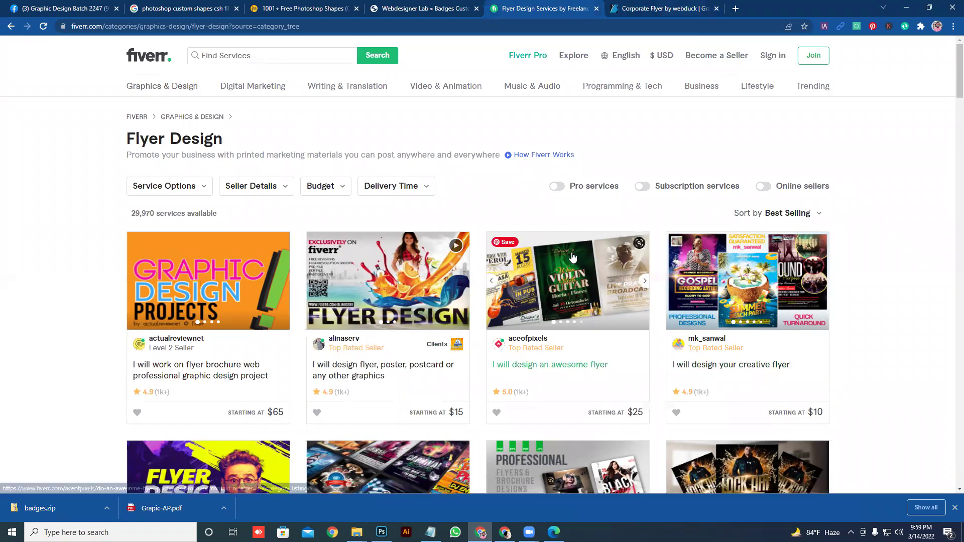
Step: Switch to the 'Corporate Flyer by webduck' tab showing the $4 item page
{"action": "left_click", "coordinate": [643, 6]}
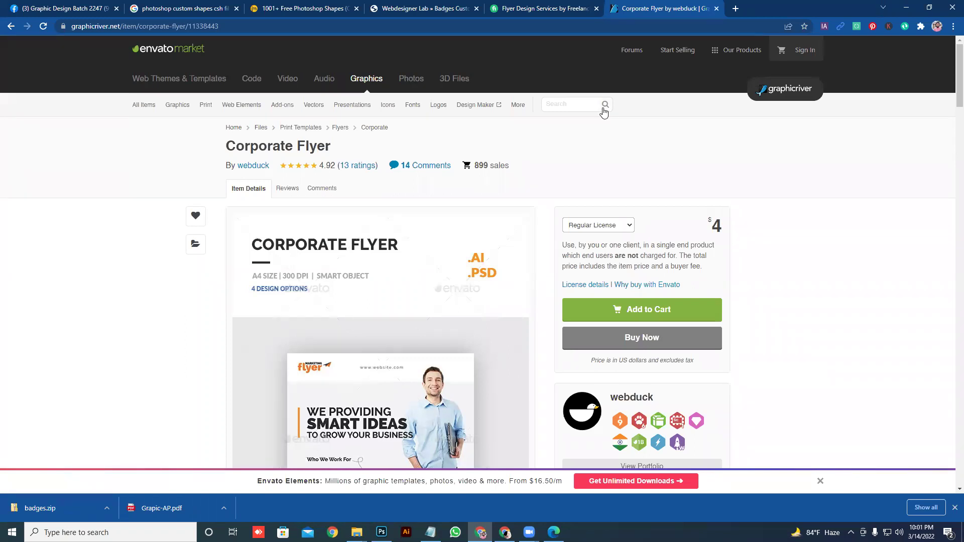
{"action": "scroll", "coordinate": [346, 241], "scroll_direction": "down", "scroll_amount": 4}
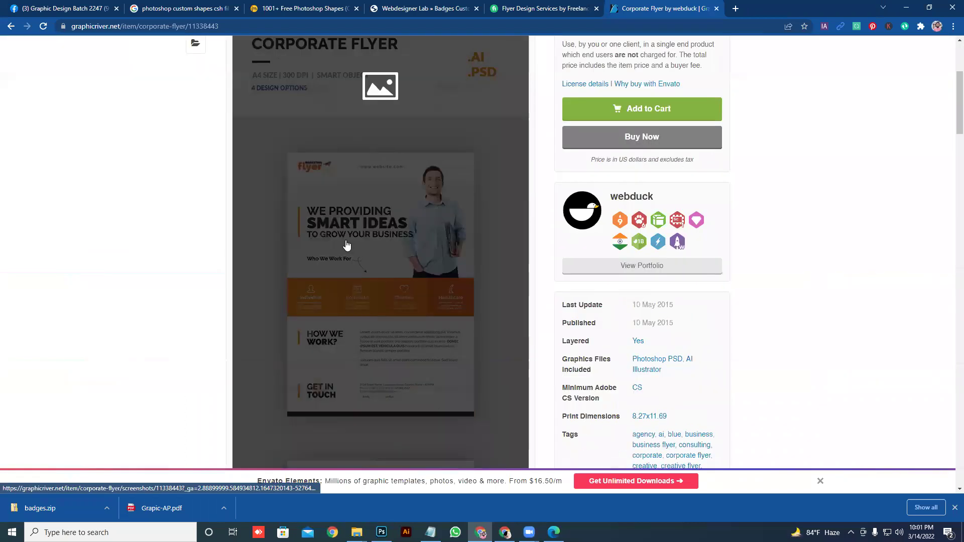
{"action": "scroll", "coordinate": [360, 280], "scroll_direction": "down", "scroll_amount": 5}
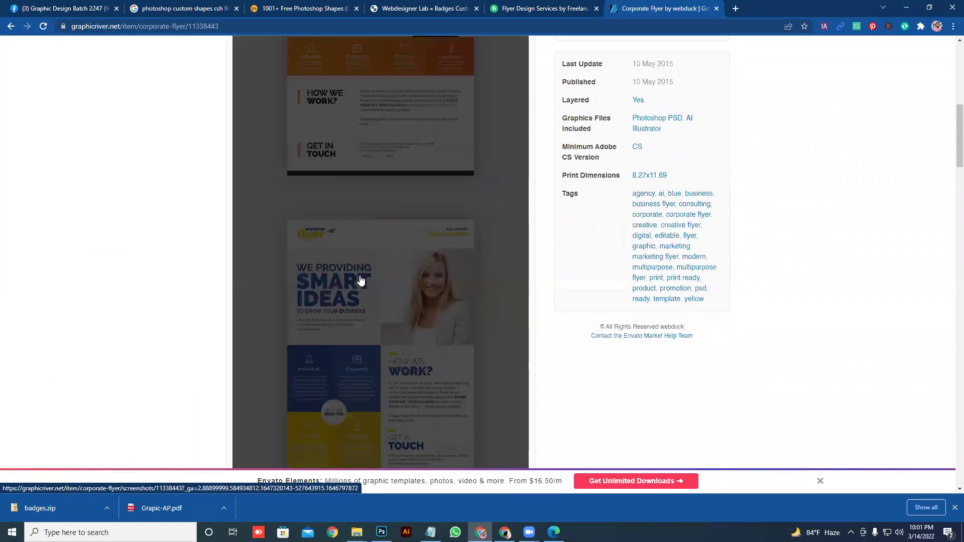
{"action": "scroll", "coordinate": [360, 279], "scroll_direction": "down", "scroll_amount": 7}
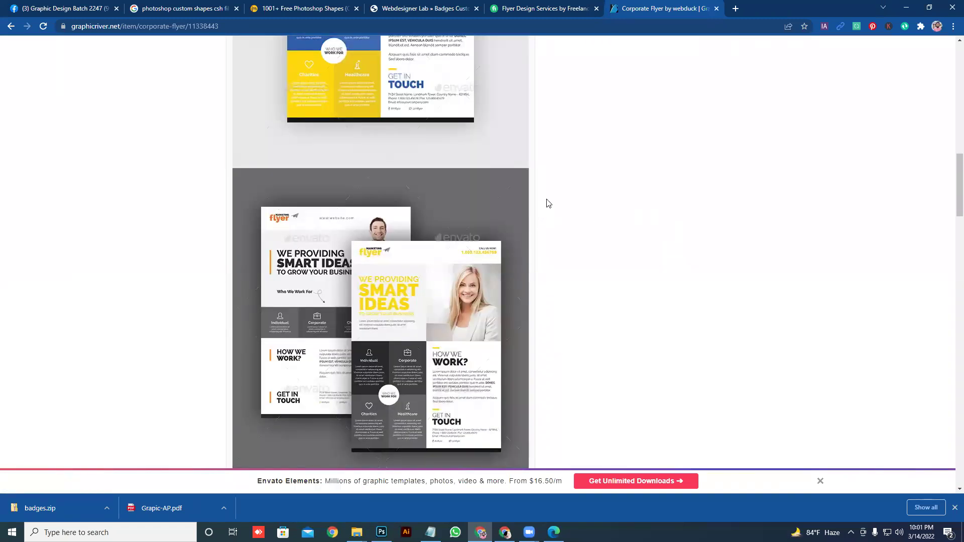
{"action": "scroll", "coordinate": [425, 217], "scroll_direction": "down", "scroll_amount": 4}
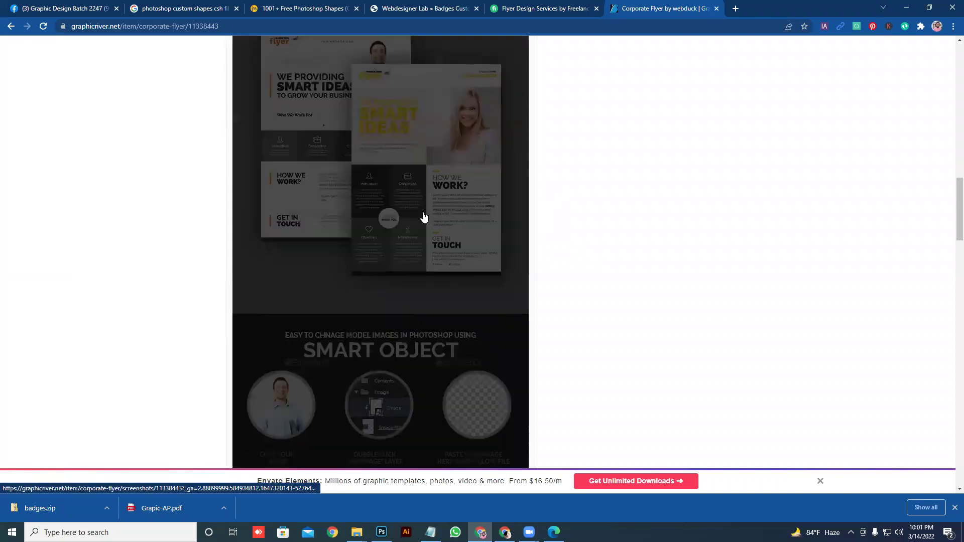
{"action": "scroll", "coordinate": [425, 216], "scroll_direction": "down", "scroll_amount": 2}
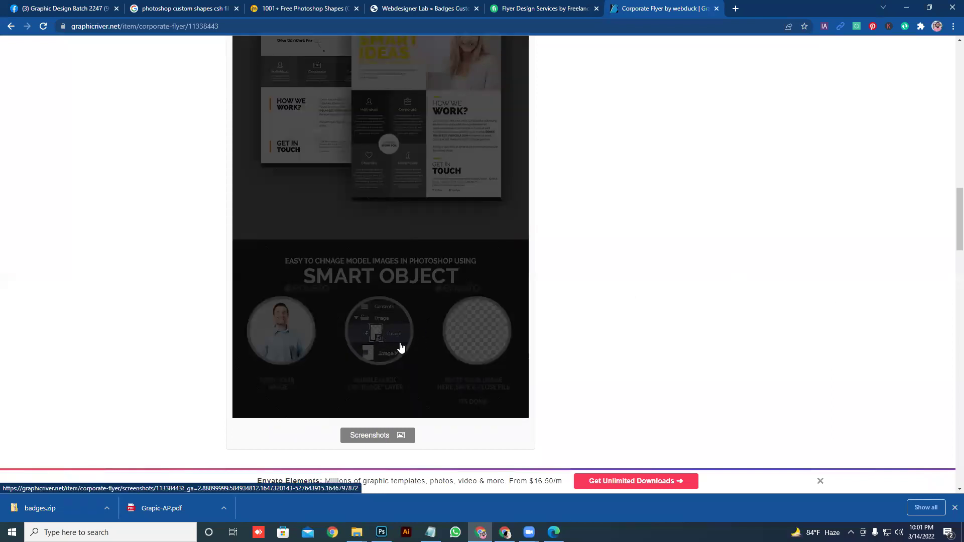
{"action": "scroll", "coordinate": [949, 228], "scroll_direction": "up", "scroll_amount": 1}
{"action": "scroll", "coordinate": [949, 224], "scroll_direction": "up", "scroll_amount": 3}
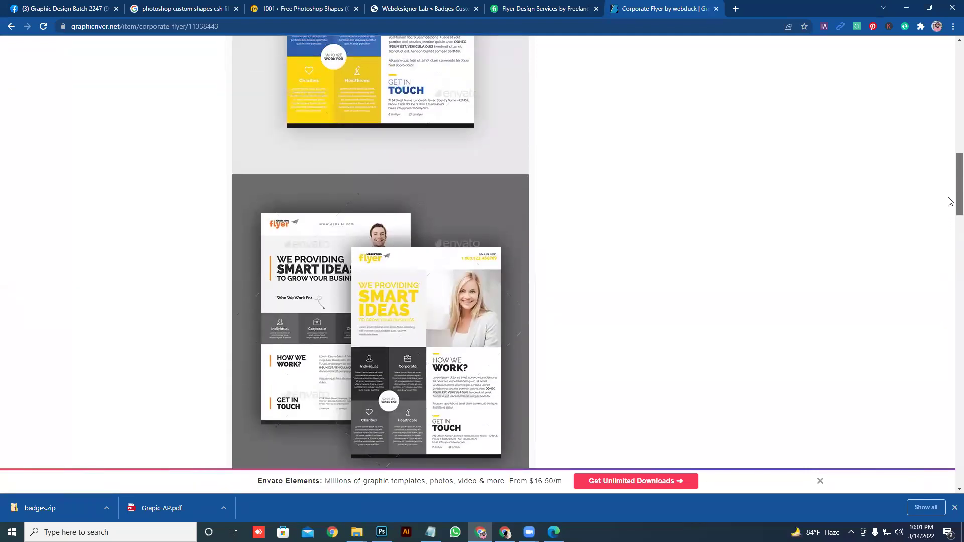
{"action": "scroll", "coordinate": [950, 201], "scroll_direction": "up", "scroll_amount": 13}
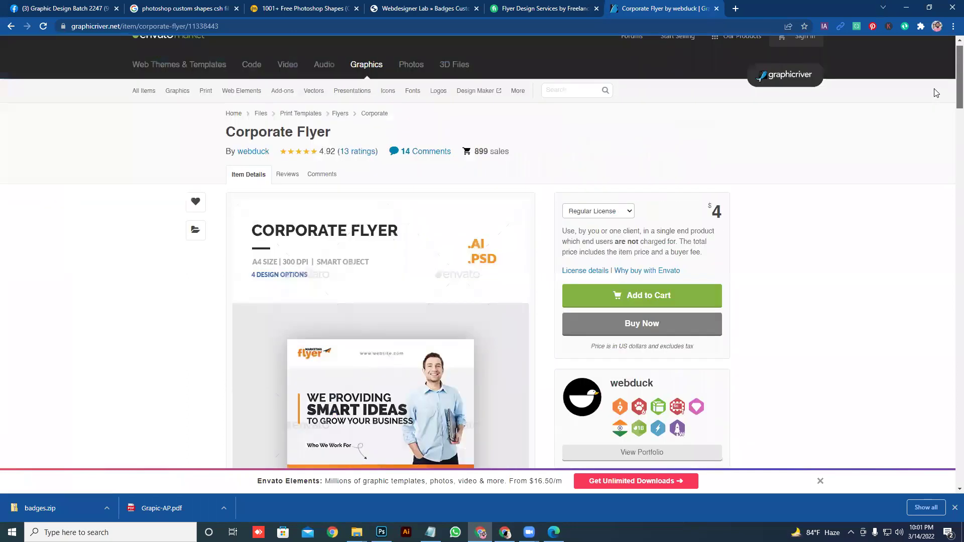
{"action": "scroll", "coordinate": [936, 93], "scroll_direction": "up", "scroll_amount": 1}
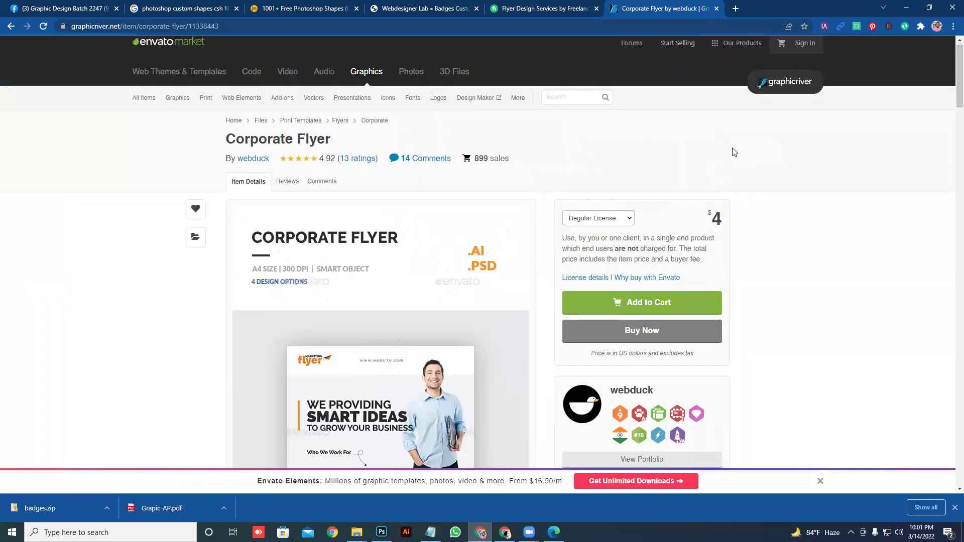